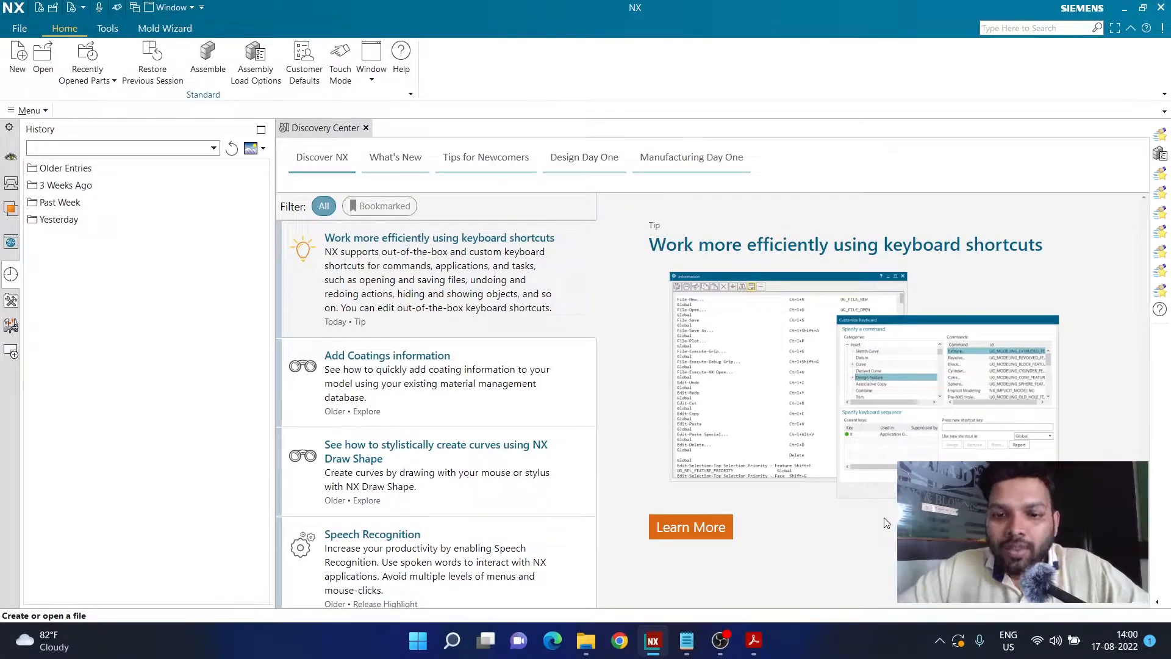
Switch to Acrobat Reader and review the press tool assembly drawing and the drawing of its individual parts
mouse_move(754, 640)
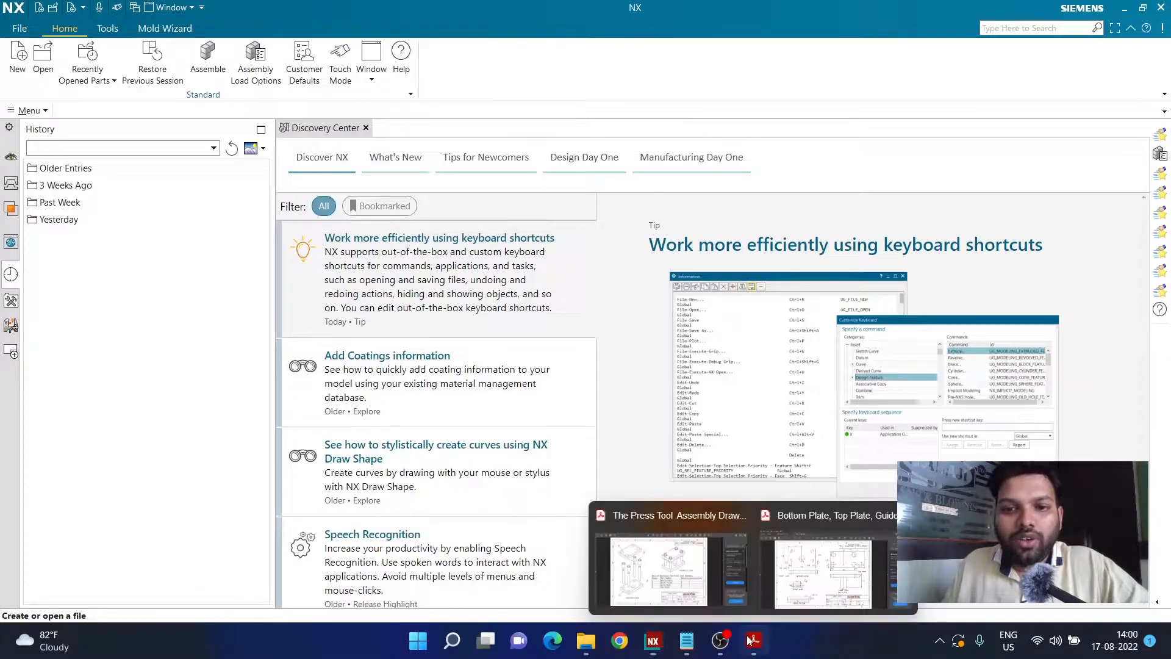
click(619, 550)
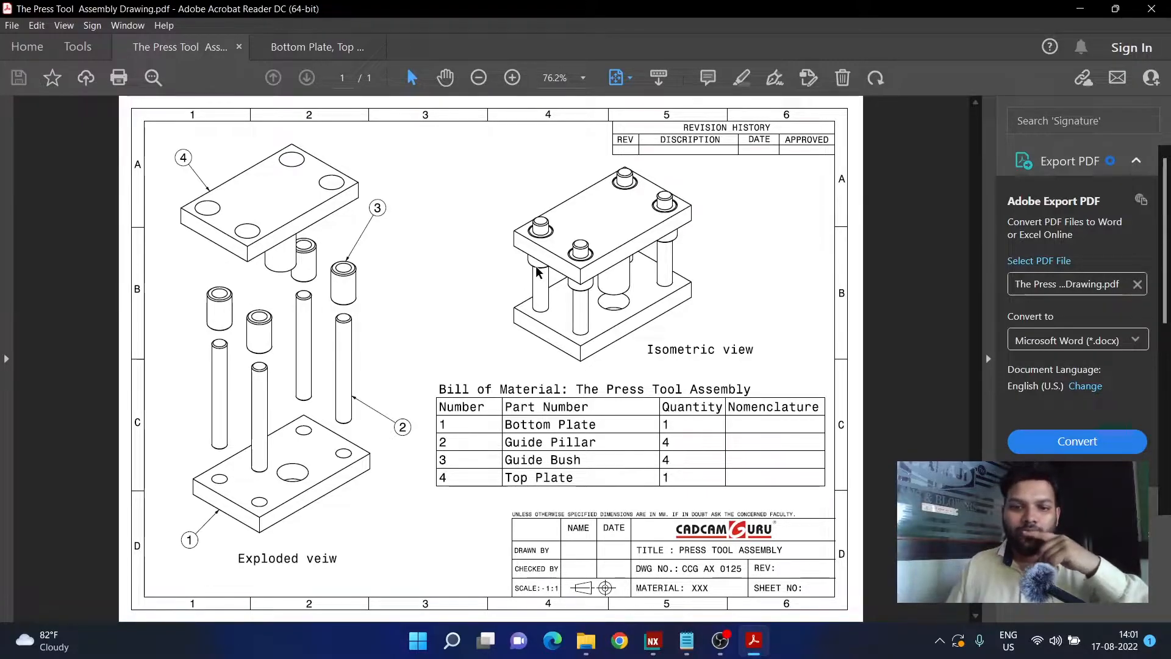
mouse_move(592, 648)
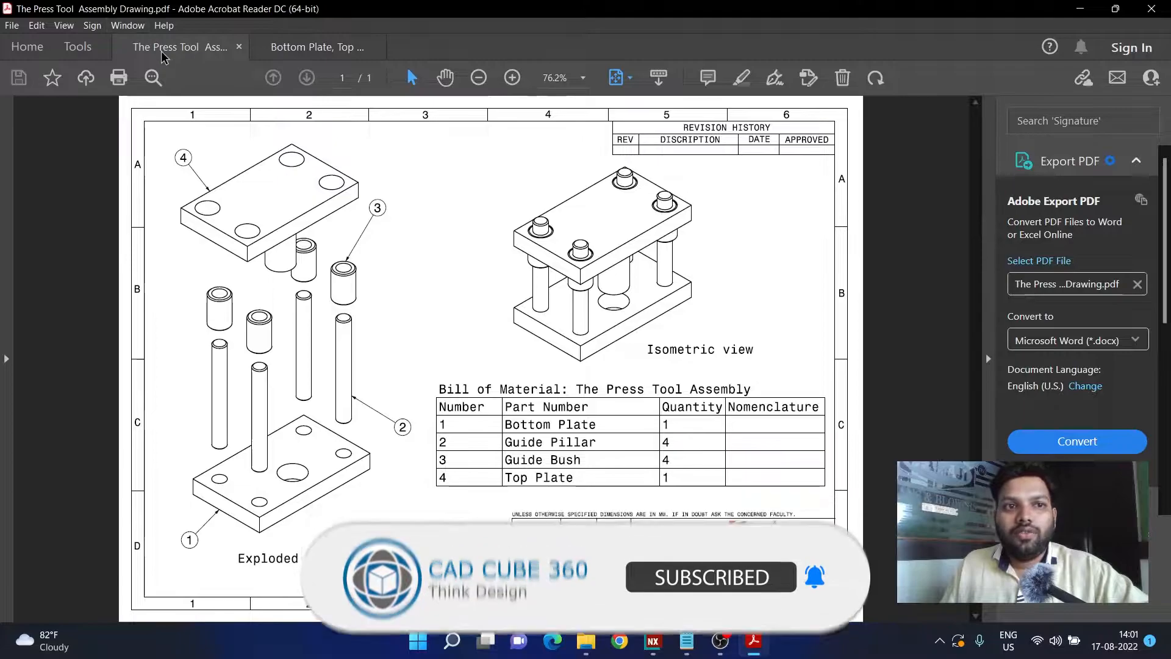
click(277, 49)
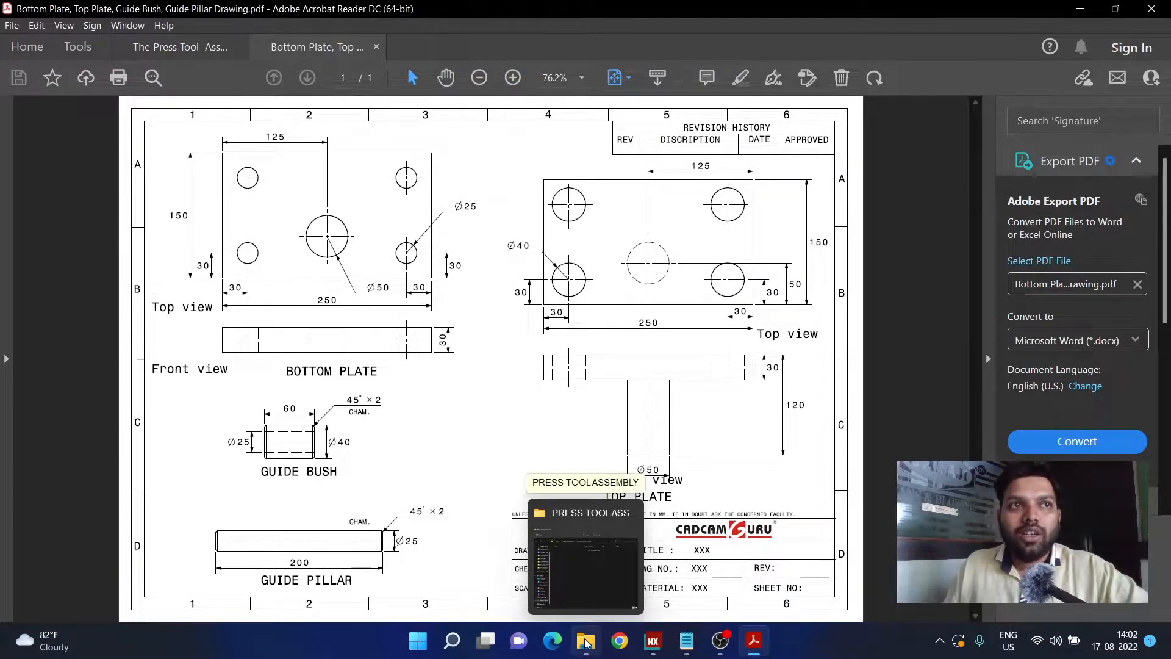
Check the PRESS TOOL ASSEMBLY folder in File Explorer, minimize it and switch to NX
click(584, 573)
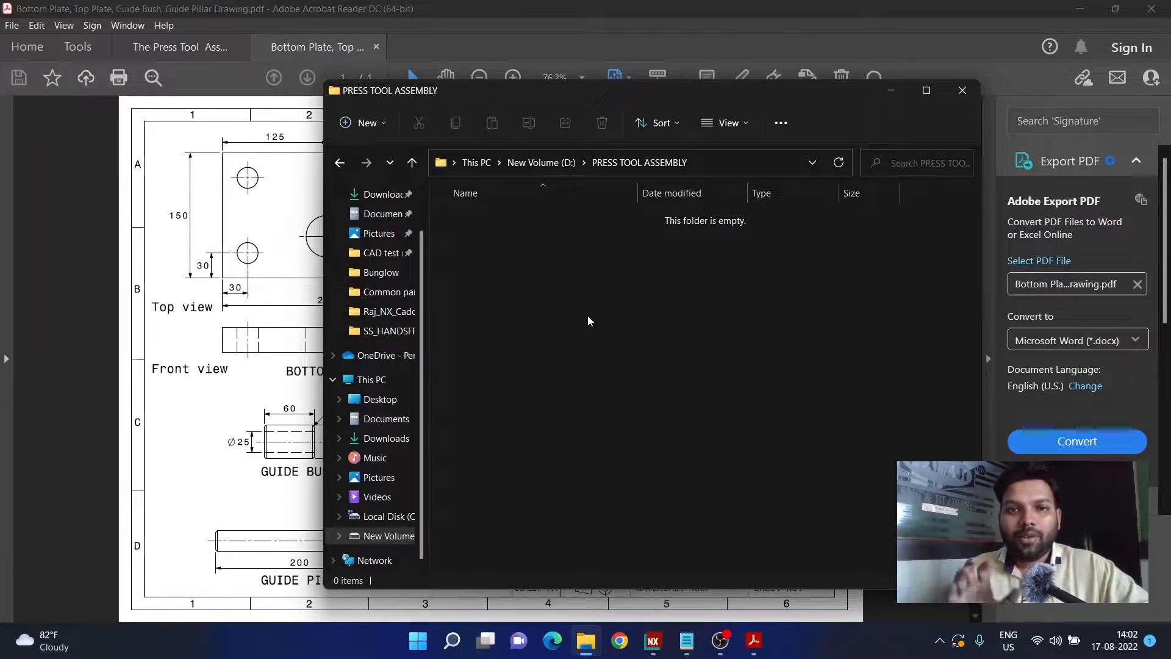
click(891, 90)
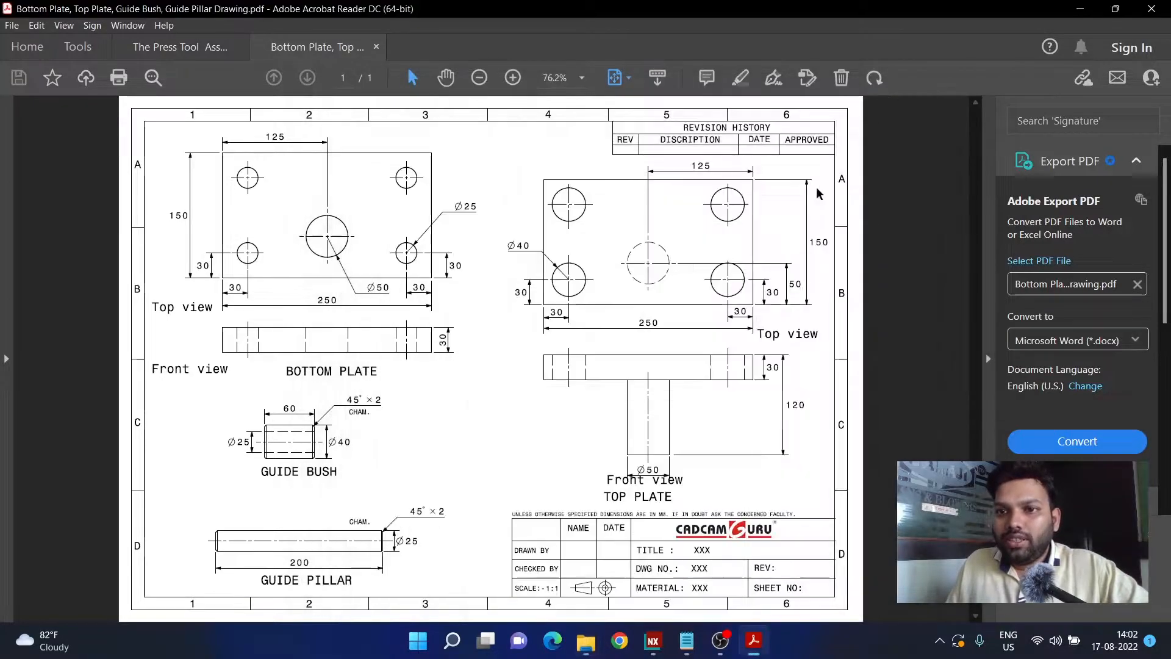
click(653, 640)
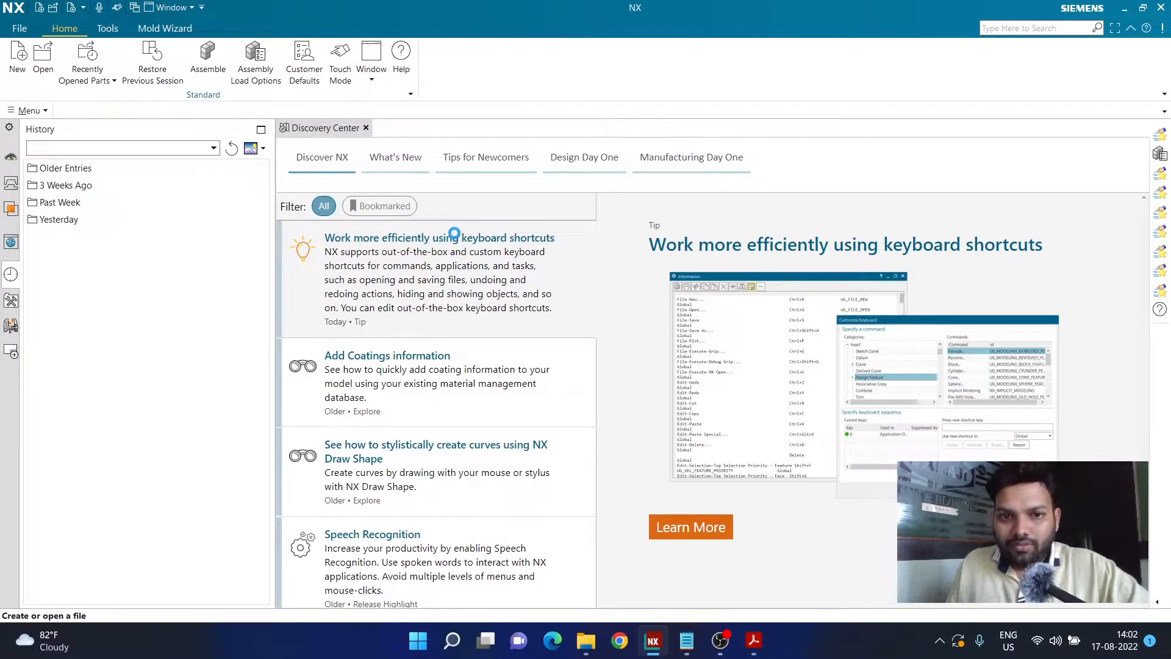
Review the press tool assembly drawing and its bill of material in Acrobat Reader, and return to NX
mouse_move(754, 641)
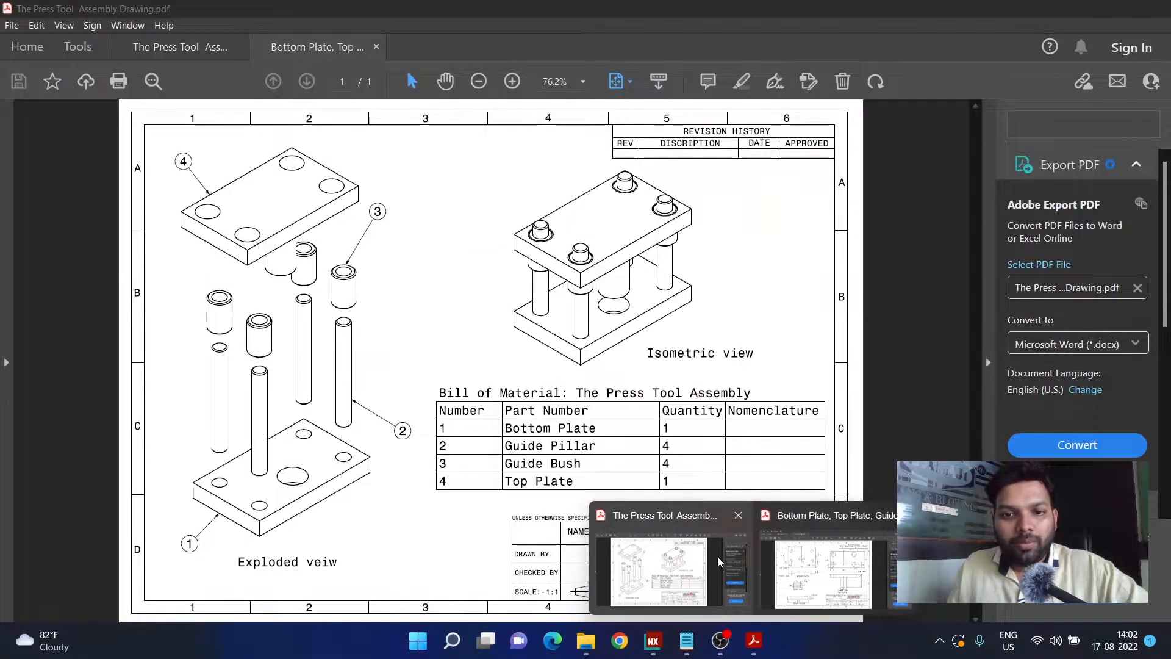
click(719, 560)
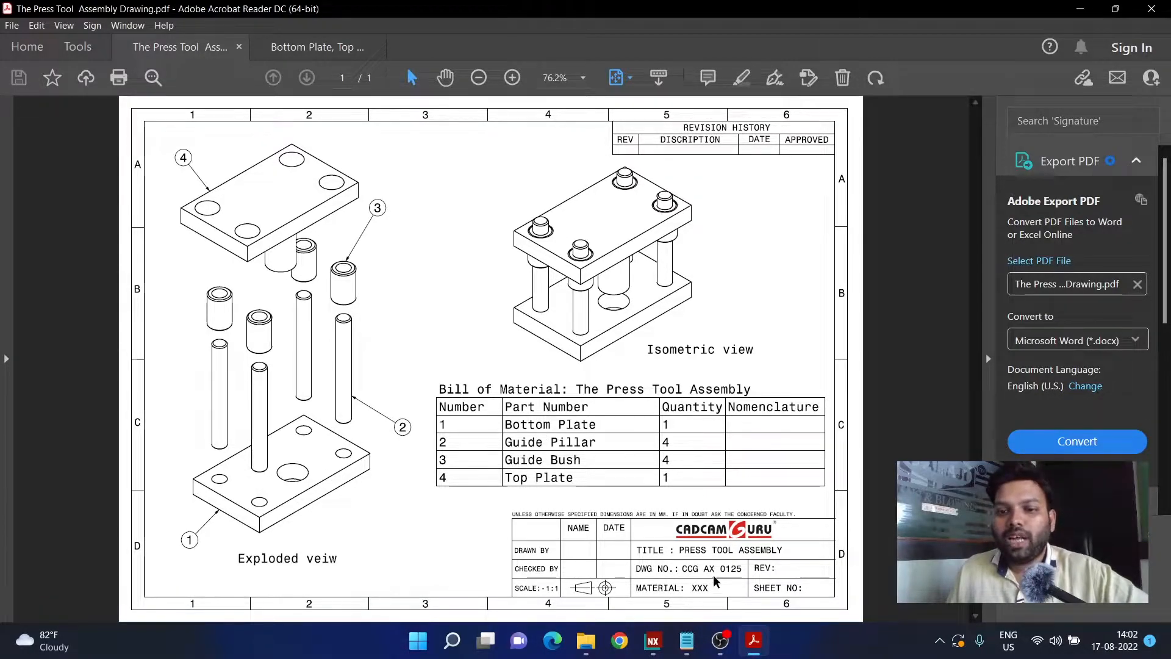
mouse_move(654, 643)
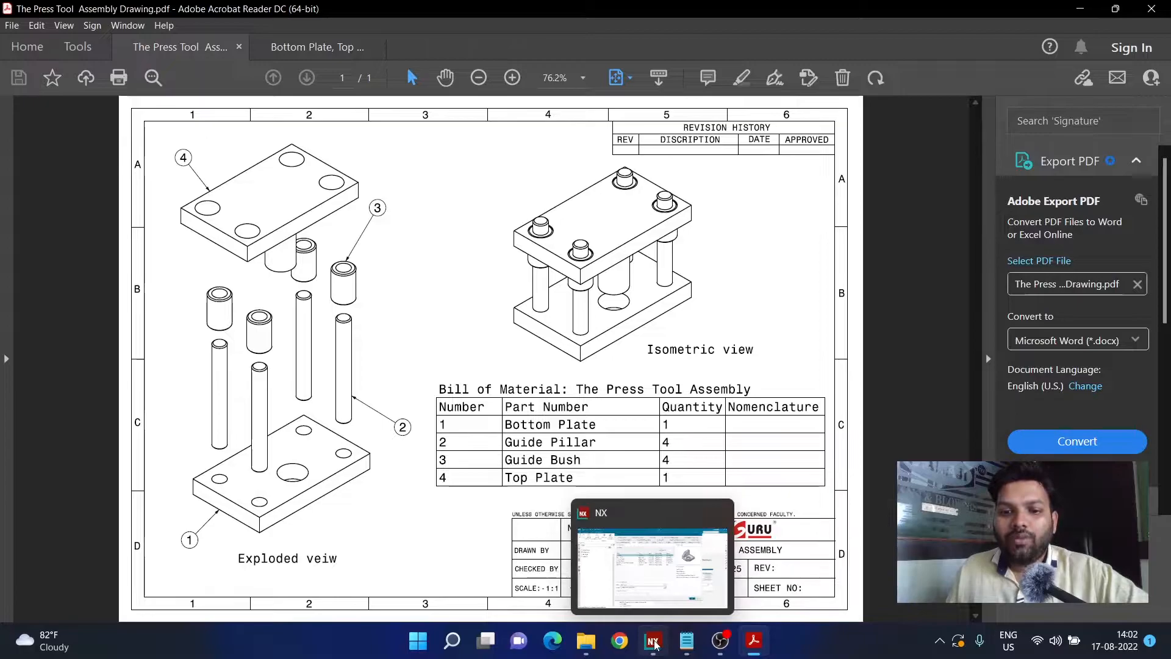
mouse_move(669, 592)
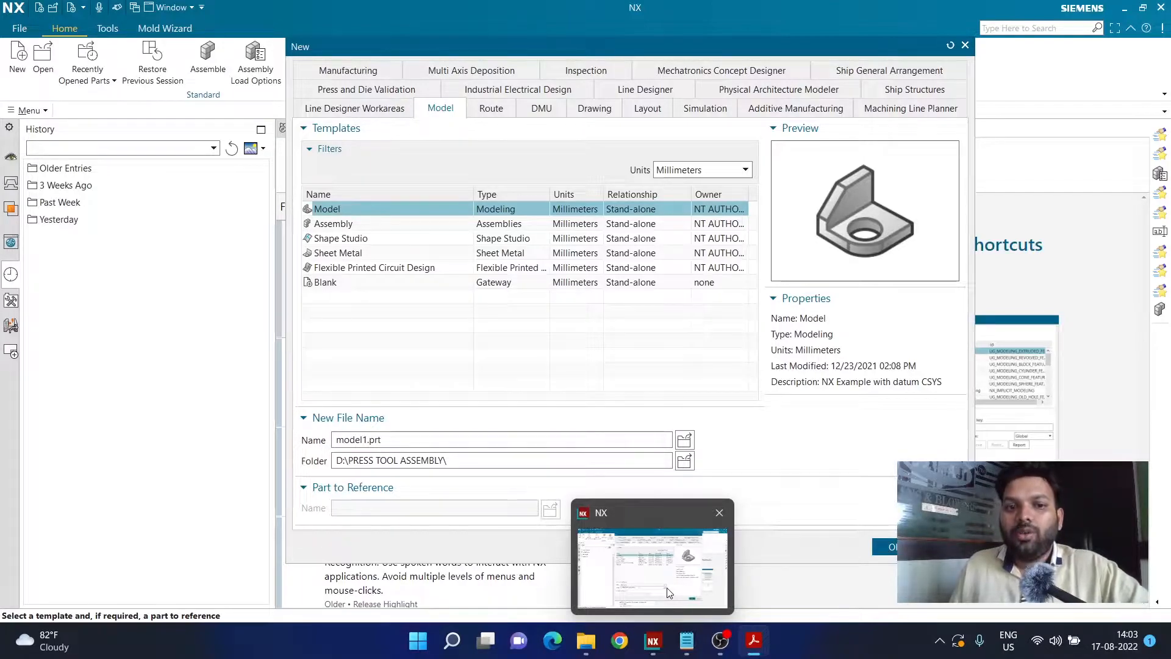
click(669, 592)
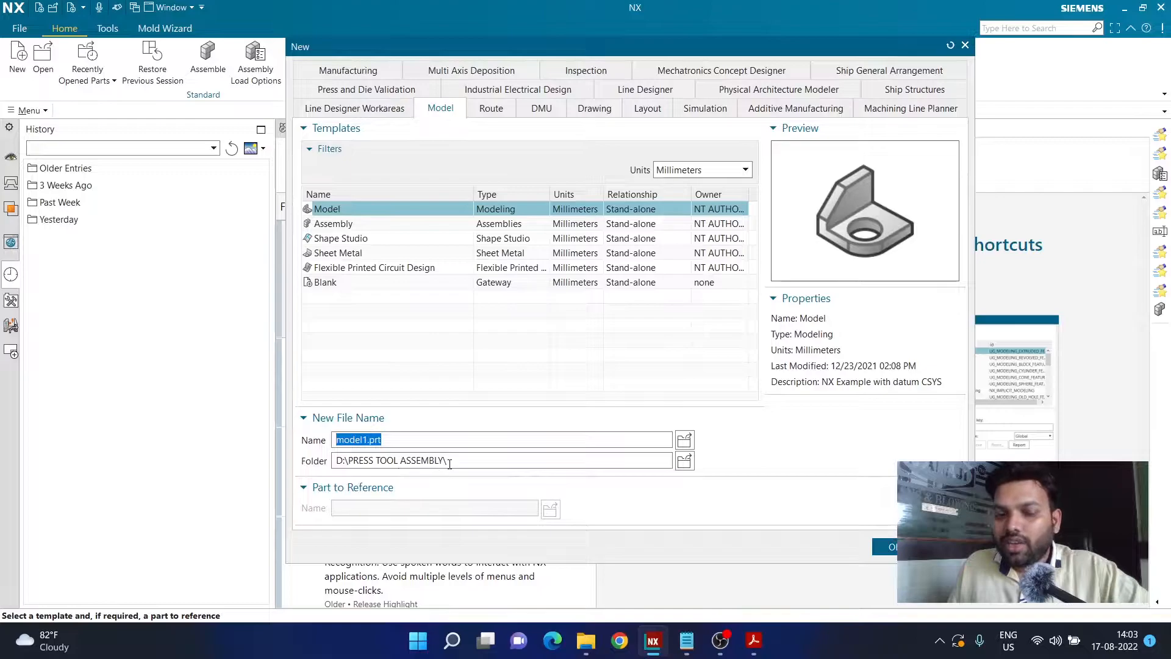
Create a new millimetre Model part named BOTTOM PLATE in the D:\PRESS TOOL ASSEMBLY folder
click(683, 462)
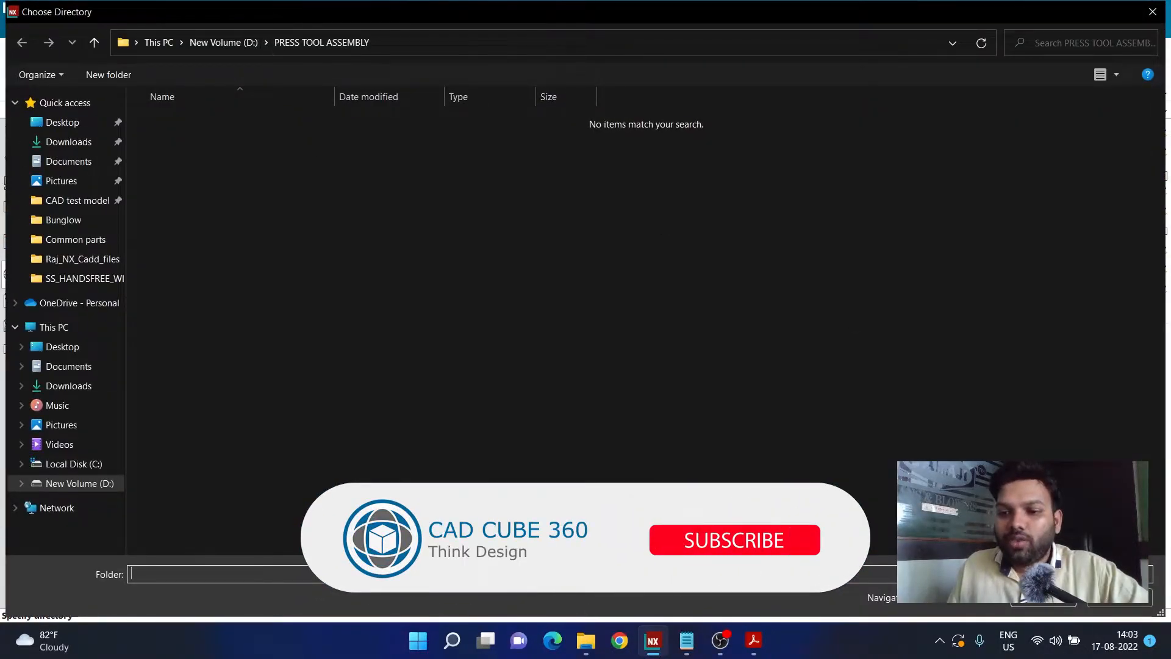
click(1045, 602)
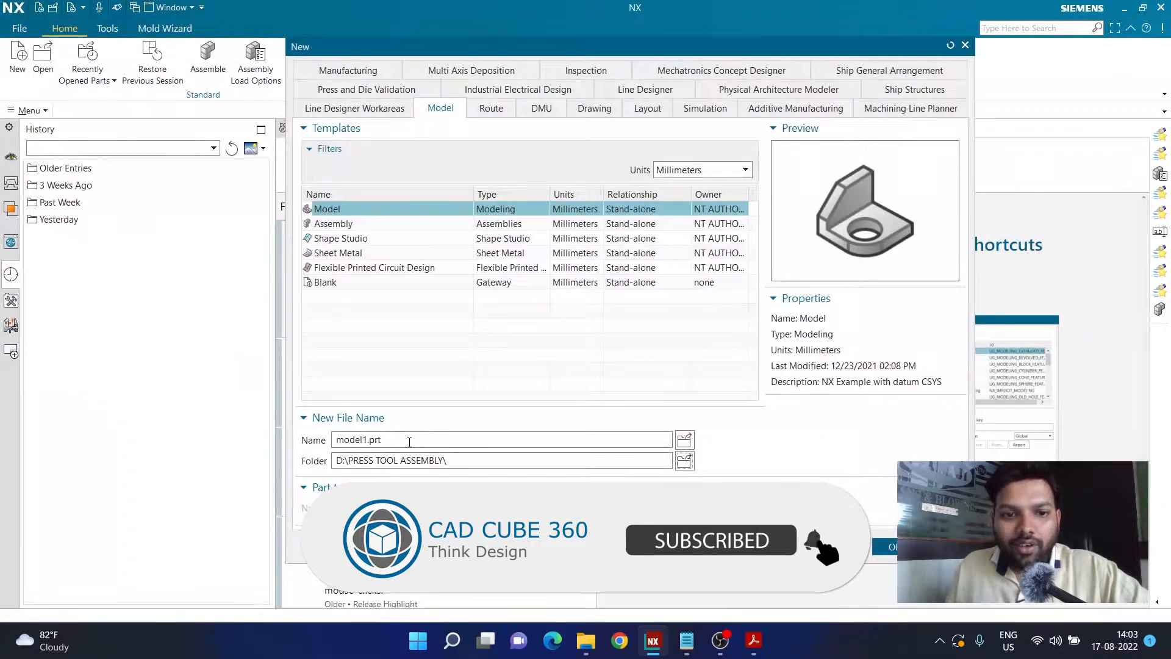
drag(409, 440, 334, 439)
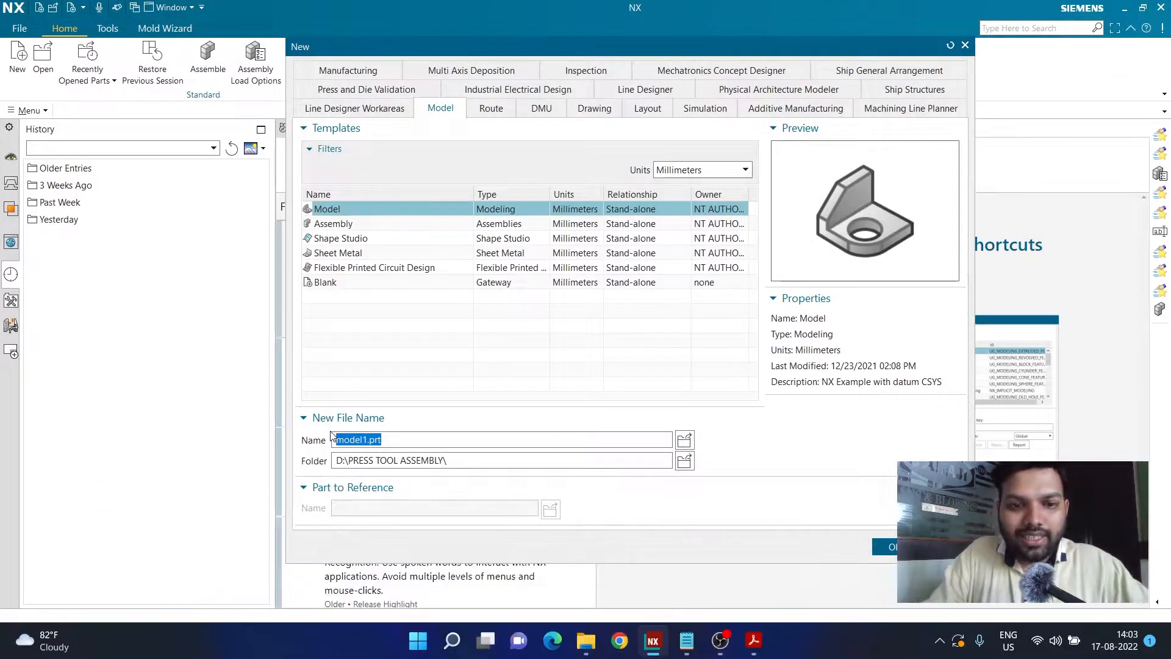
key(BackSpace)
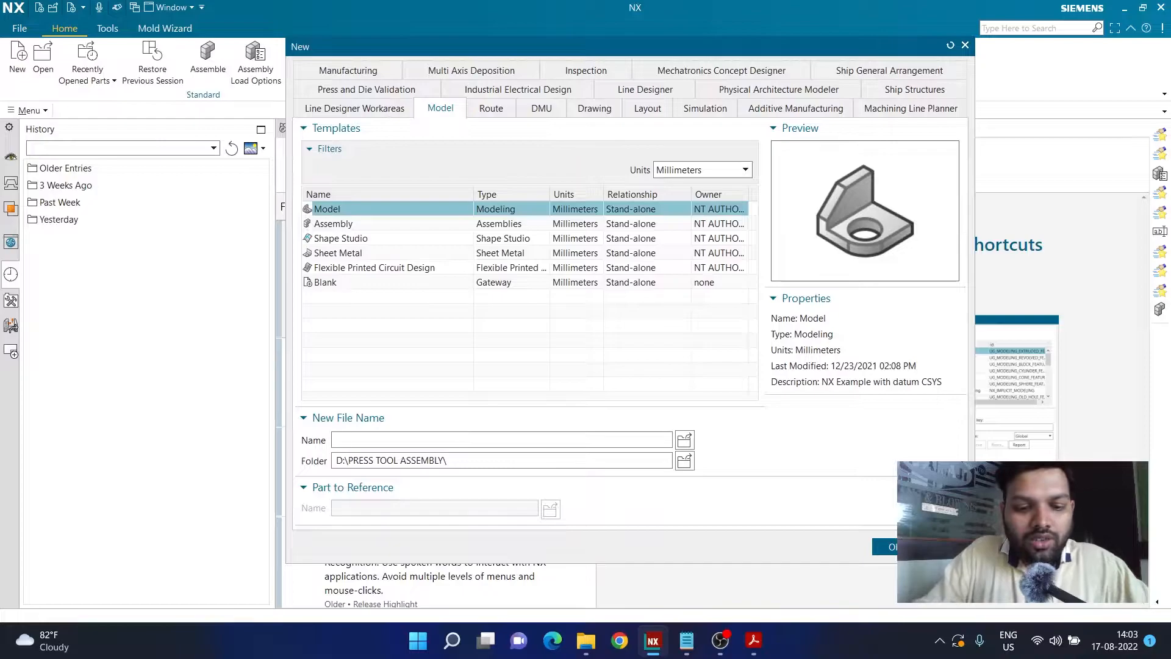
text(BO)
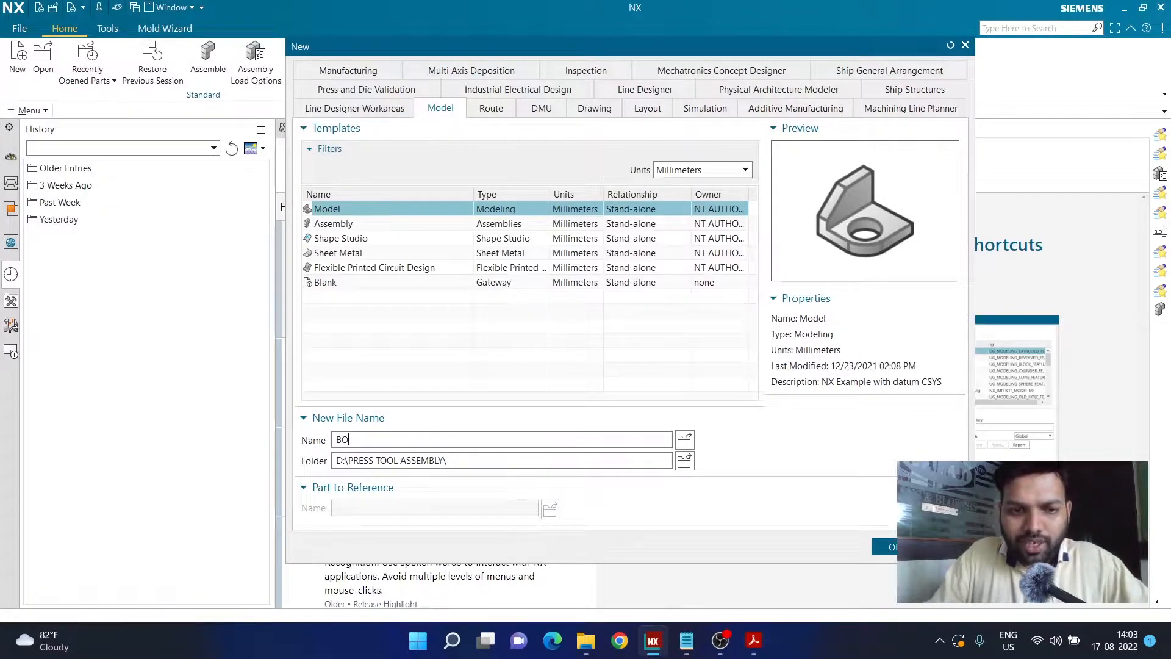
text(TTOM PLATE)
key(Return)
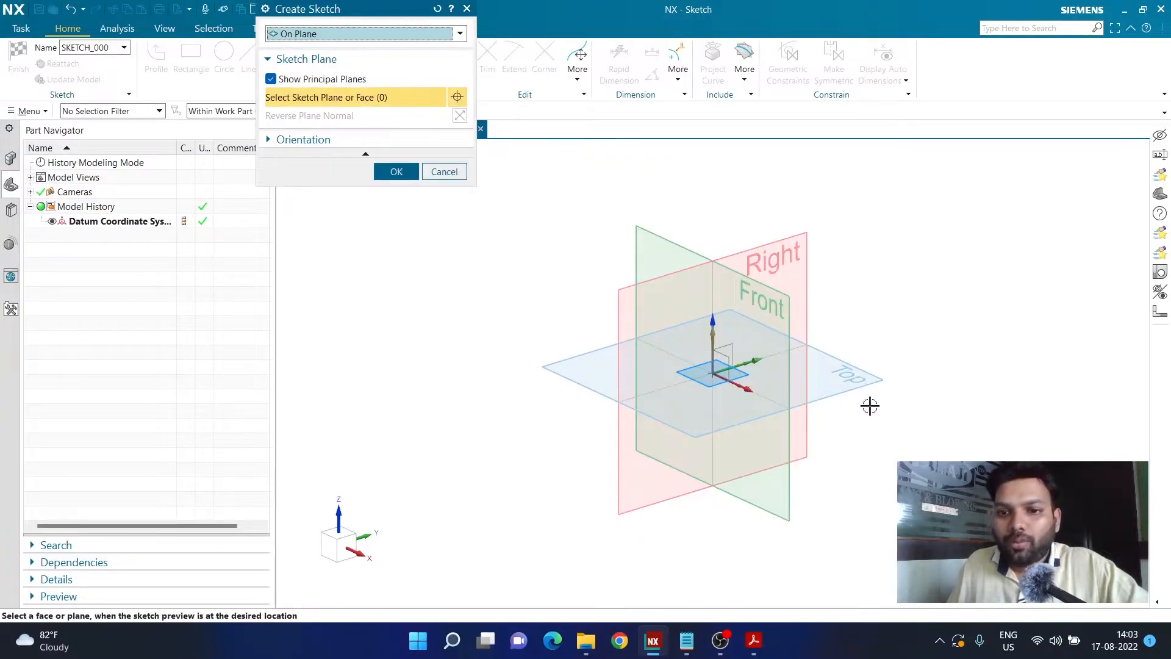
Start a sketch on the Top plane and draw a center rectangle about 610 by 371 mm at the origin
click(396, 171)
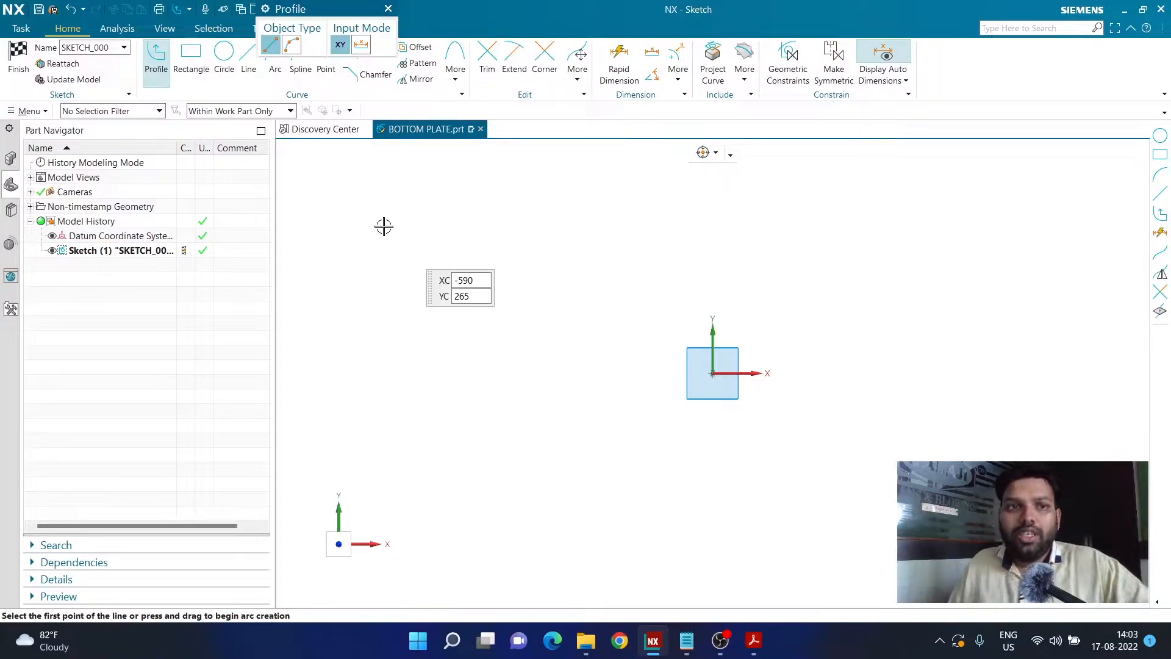
click(191, 61)
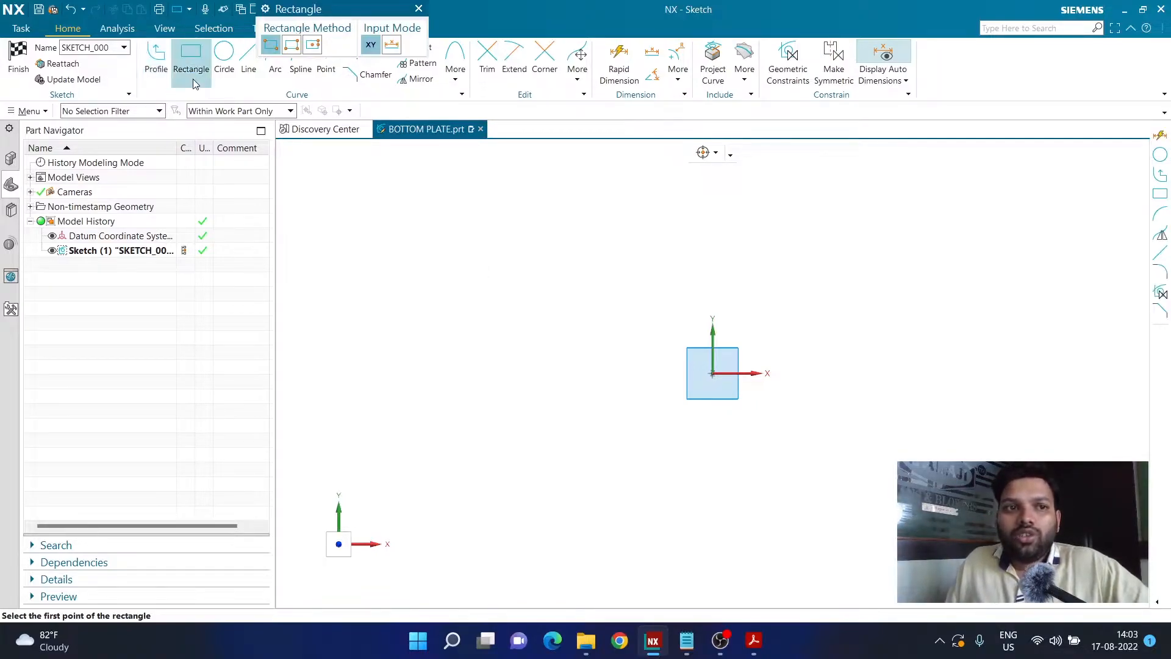
click(712, 374)
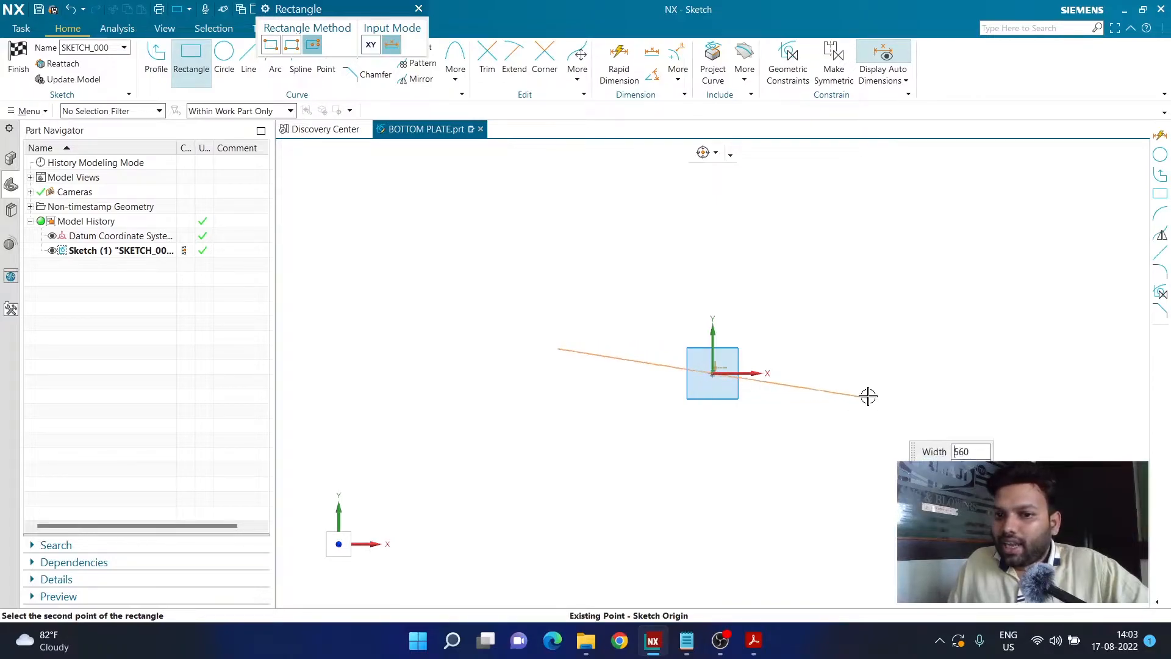
click(877, 485)
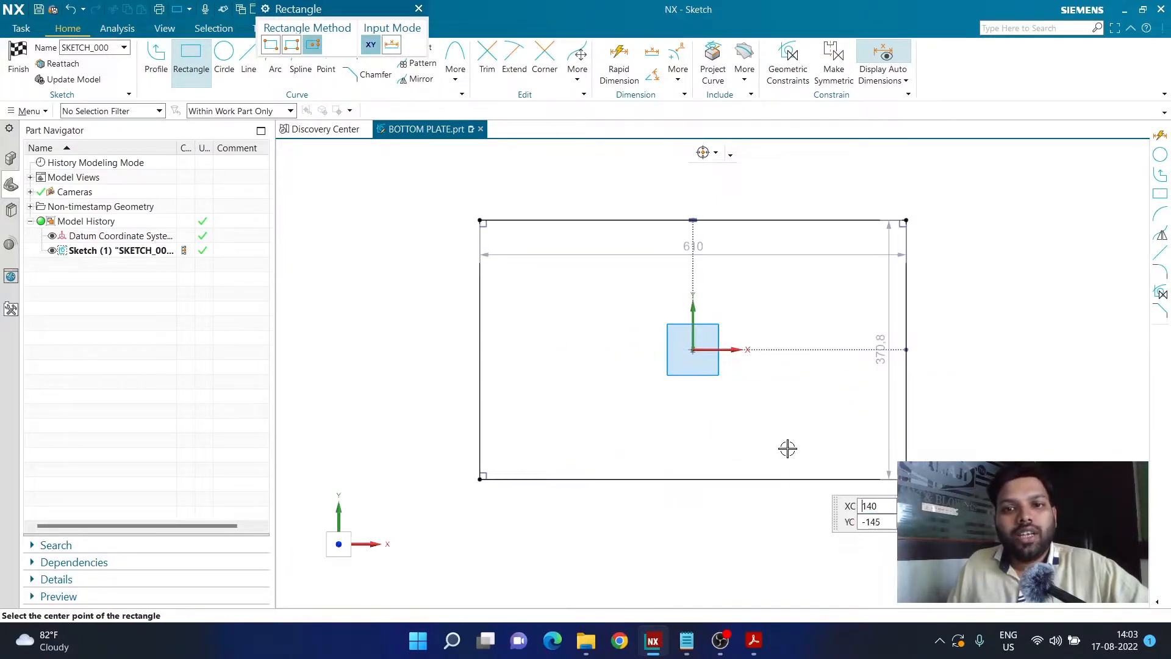
key(Escape)
Look up the bottom plate's dimensions in the part drawing in Acrobat Reader, and return to the NX sketch
mouse_move(751, 650)
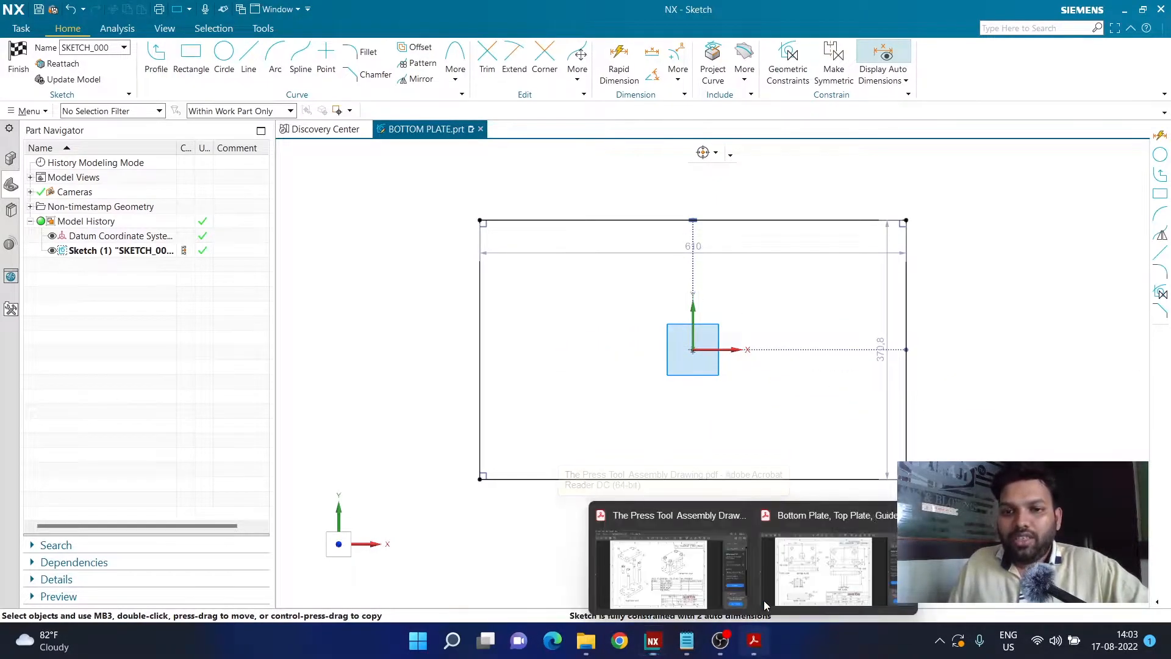
click(749, 529)
click(756, 530)
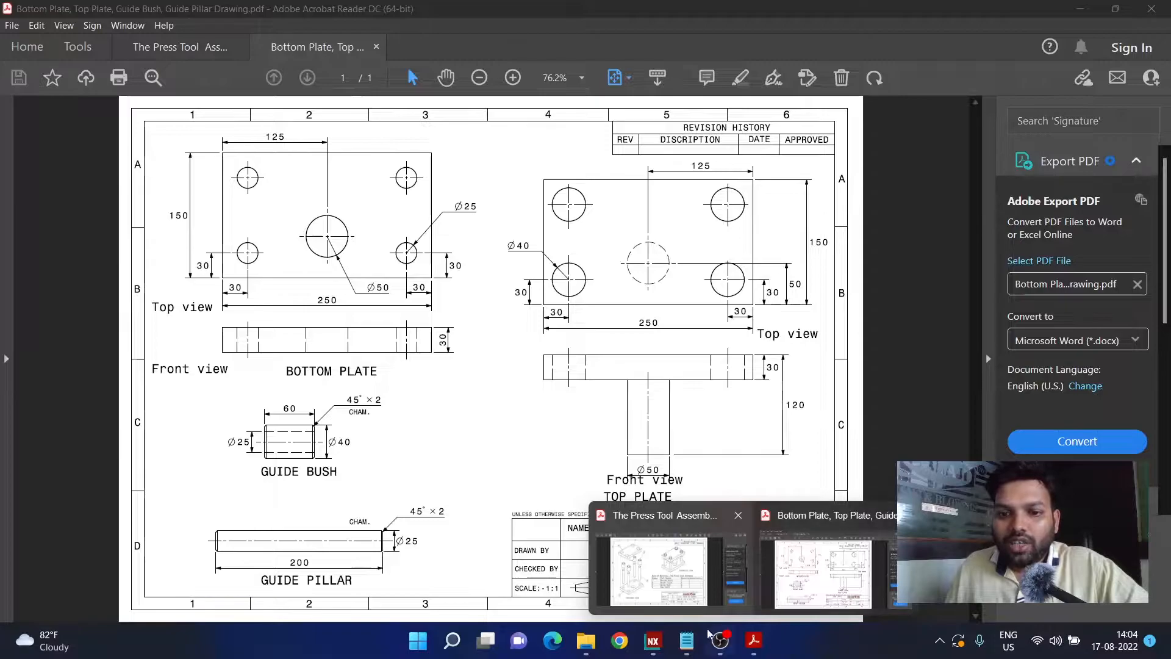
click(656, 642)
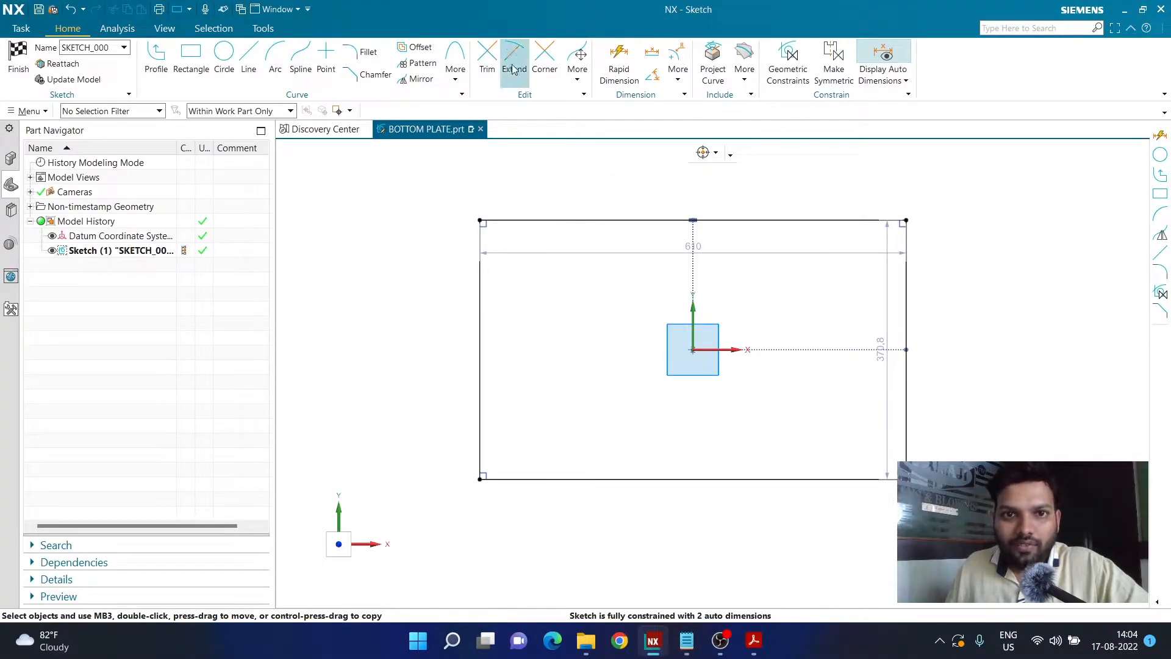
Dimension the rectangle to 250 mm wide and 150 mm high, and place the width dimension below the rectangle
click(620, 61)
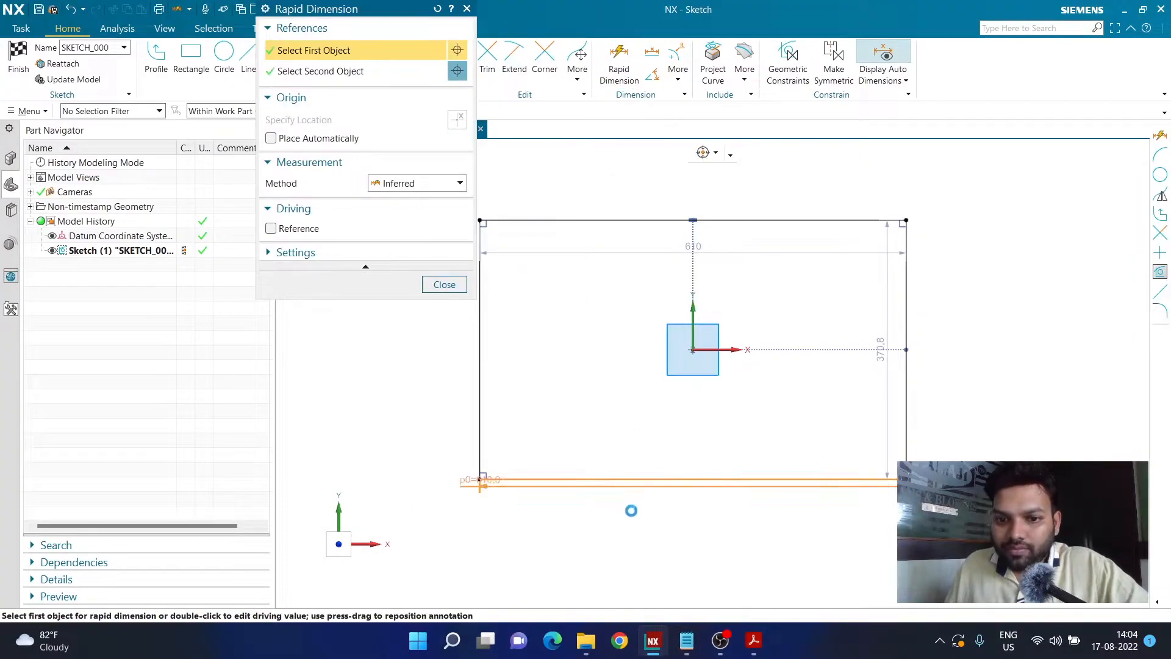
click(628, 511)
click(674, 536)
text(250)
key(Return)
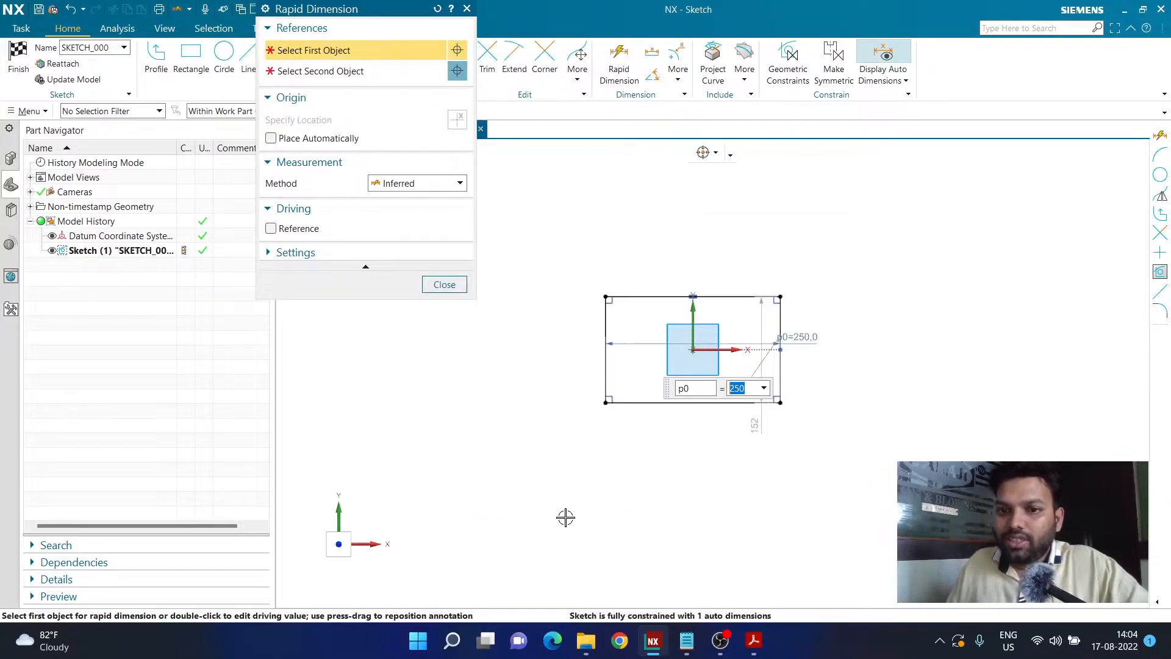
click(738, 412)
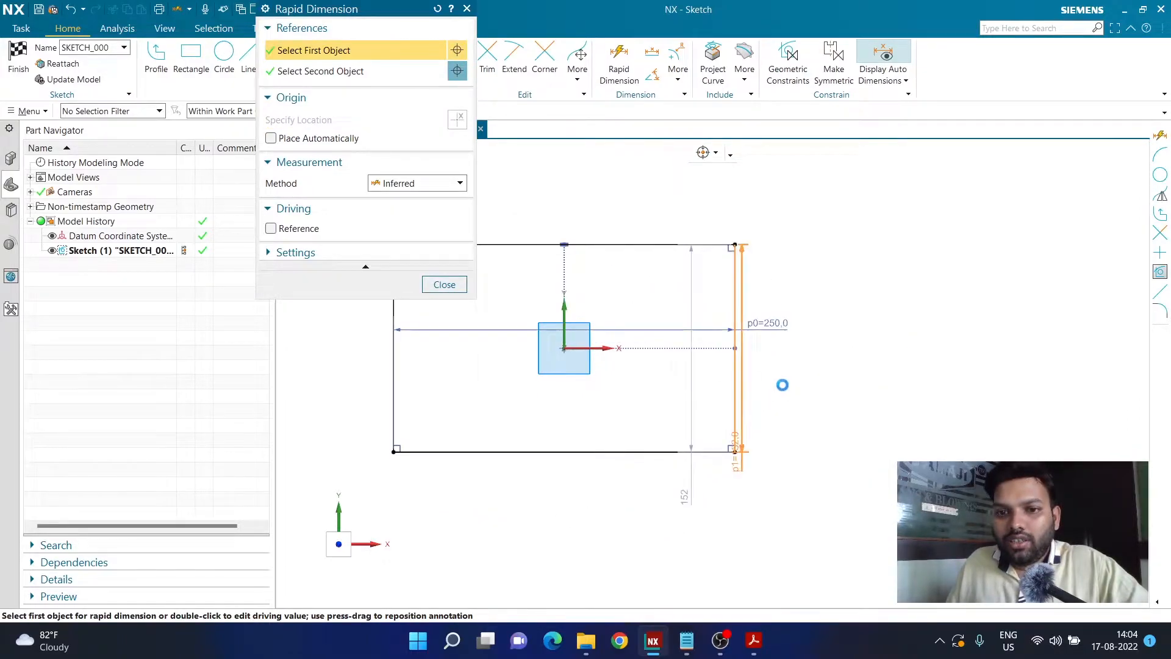
click(770, 432)
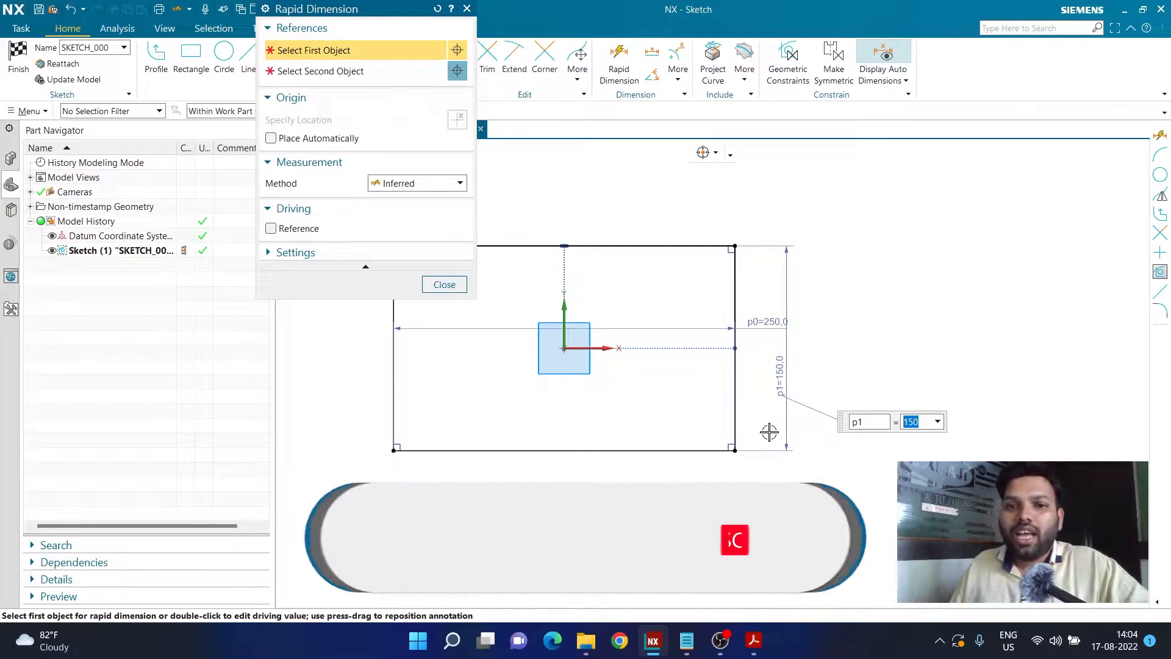
click(444, 284)
drag(763, 323, 543, 473)
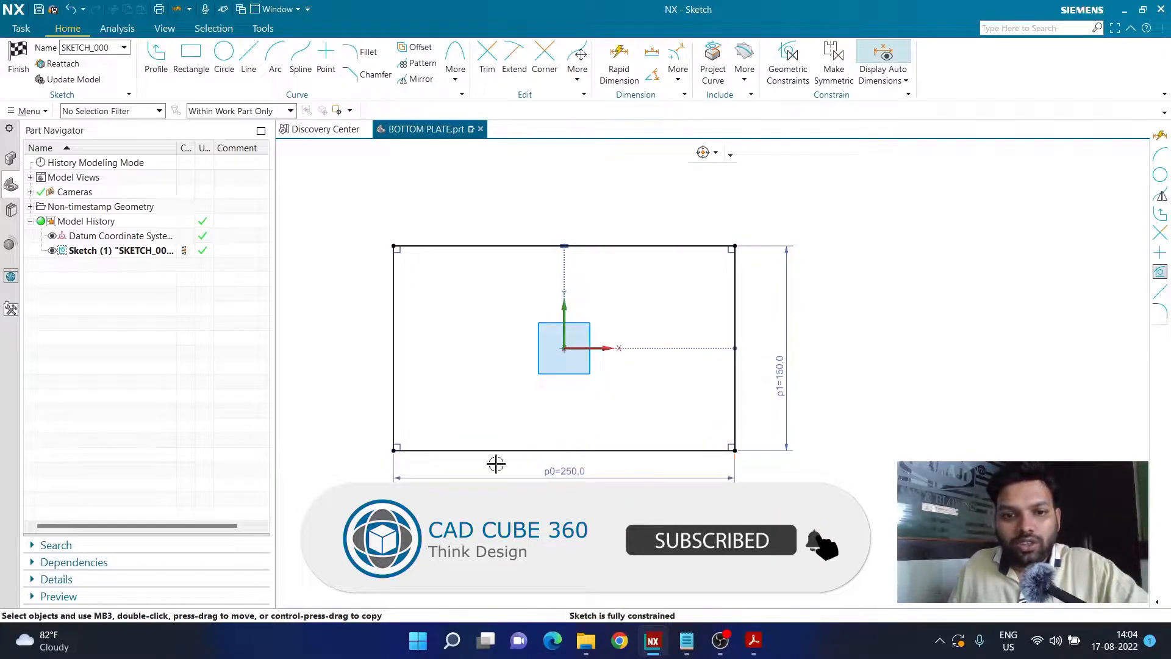
Sketch a circle about 24 mm in diameter near the rectangle's lower-left corner, about 24 mm and 27 mm from its edges
click(224, 61)
scroll(440, 421, down, 2)
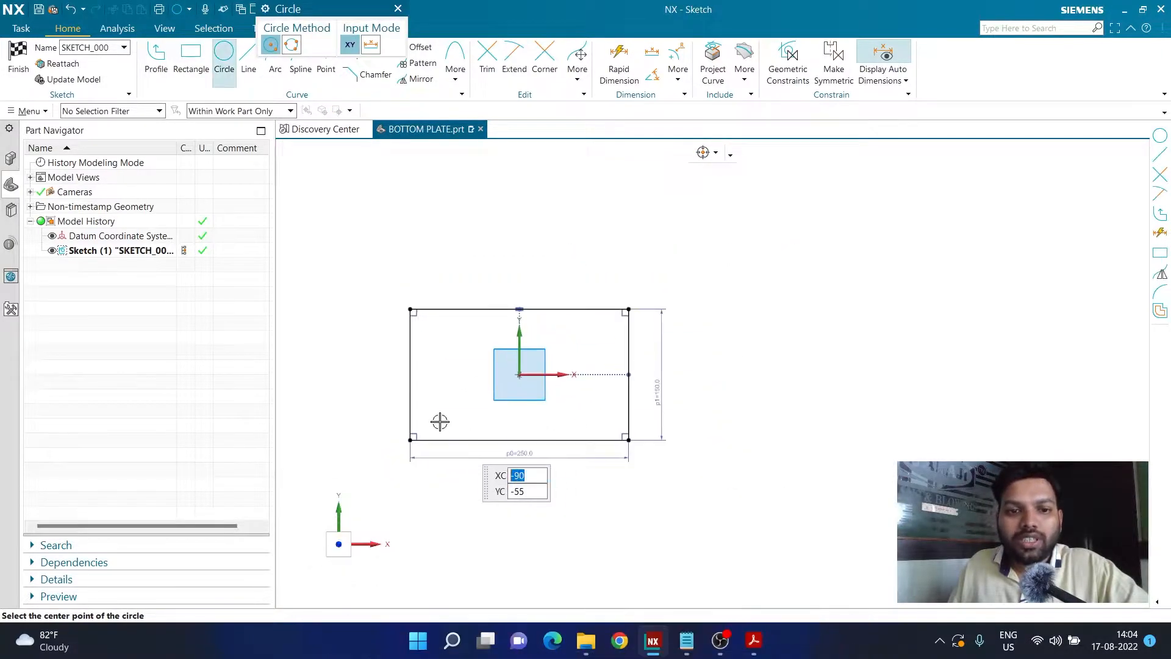
scroll(439, 421, up, 3)
click(423, 412)
click(423, 433)
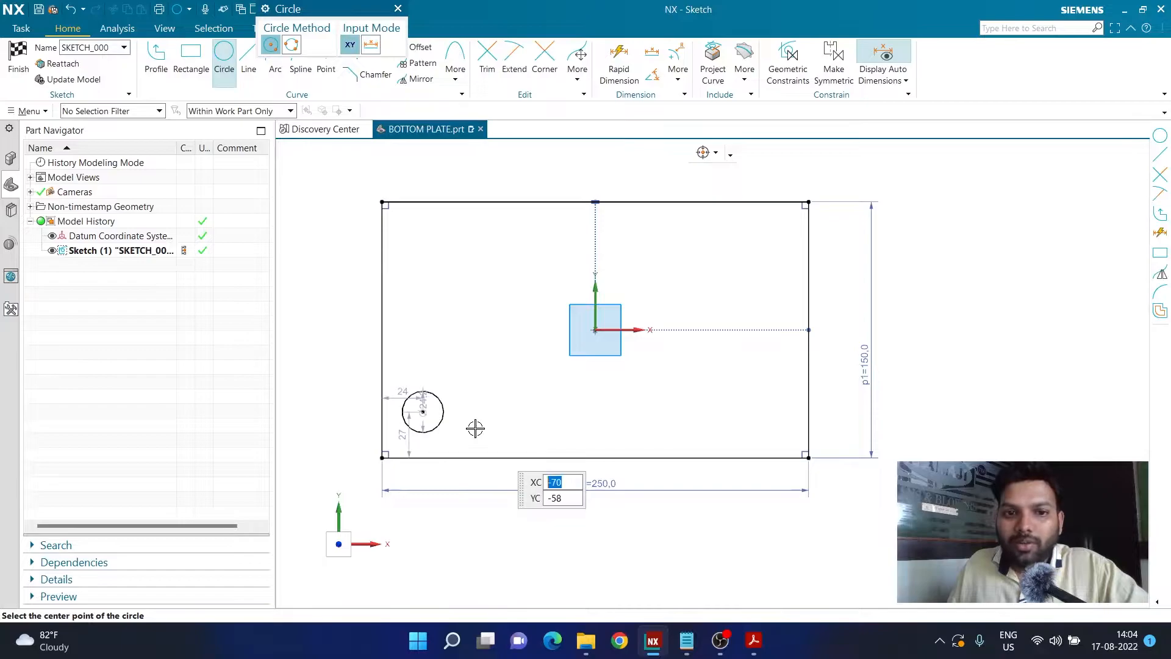
key(Escape)
Mirror the corner circle about the X axis, and mirror both circles about the Y axis to fill all four corners
click(405, 81)
click(443, 407)
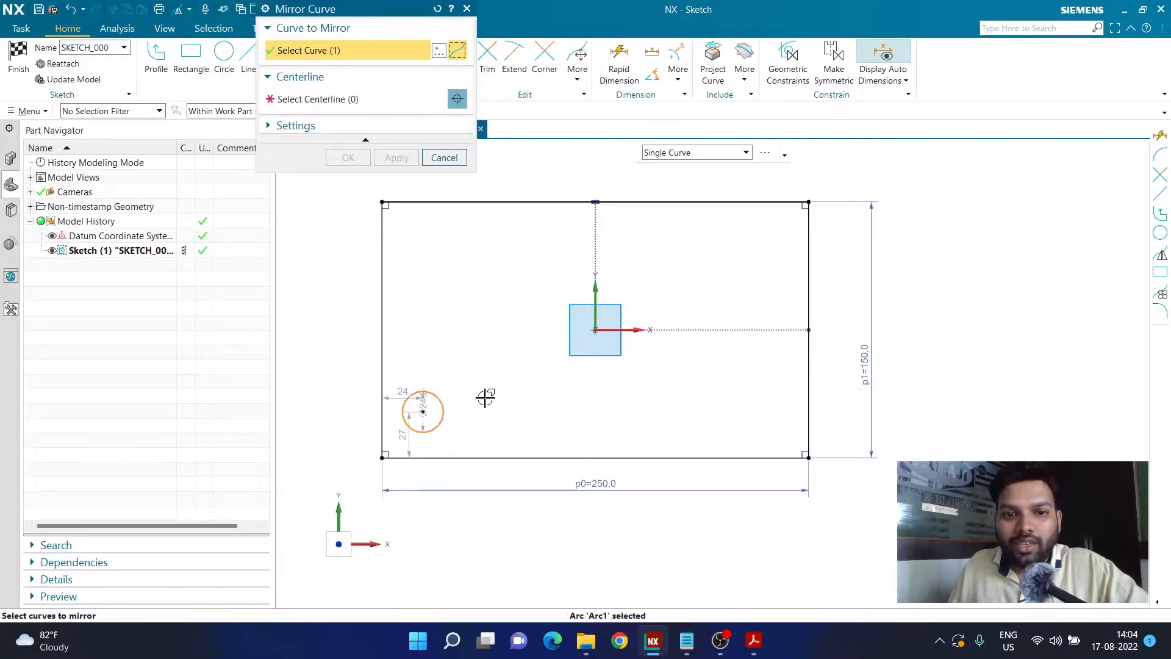
click(628, 330)
click(393, 157)
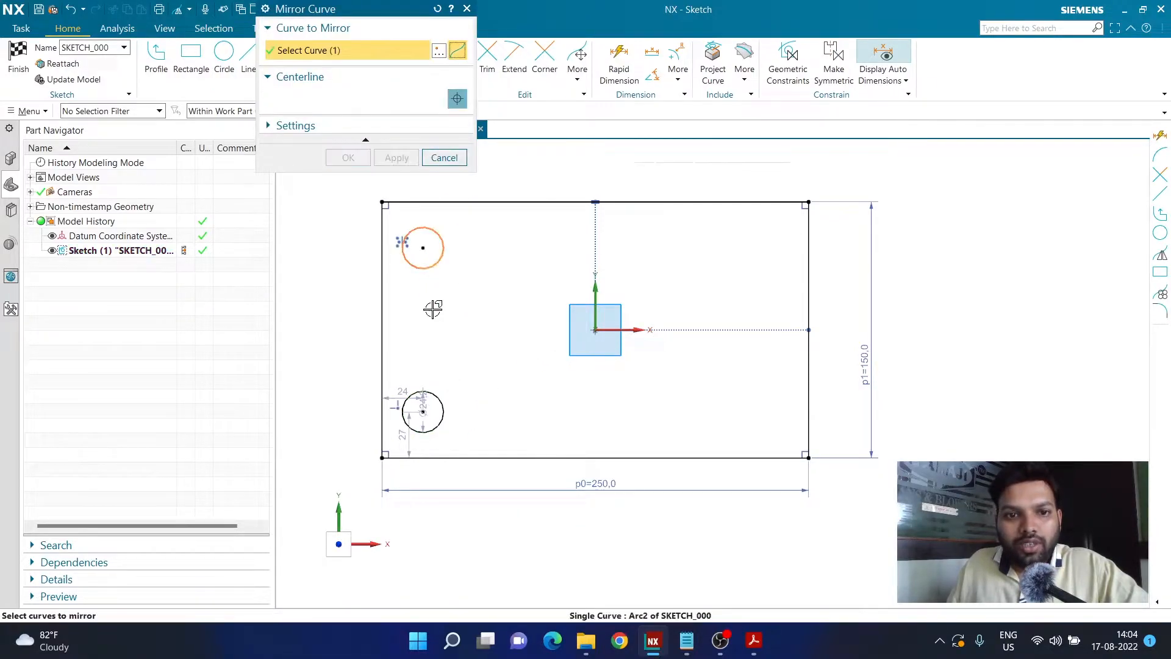
click(436, 397)
click(595, 302)
middle_click(522, 331)
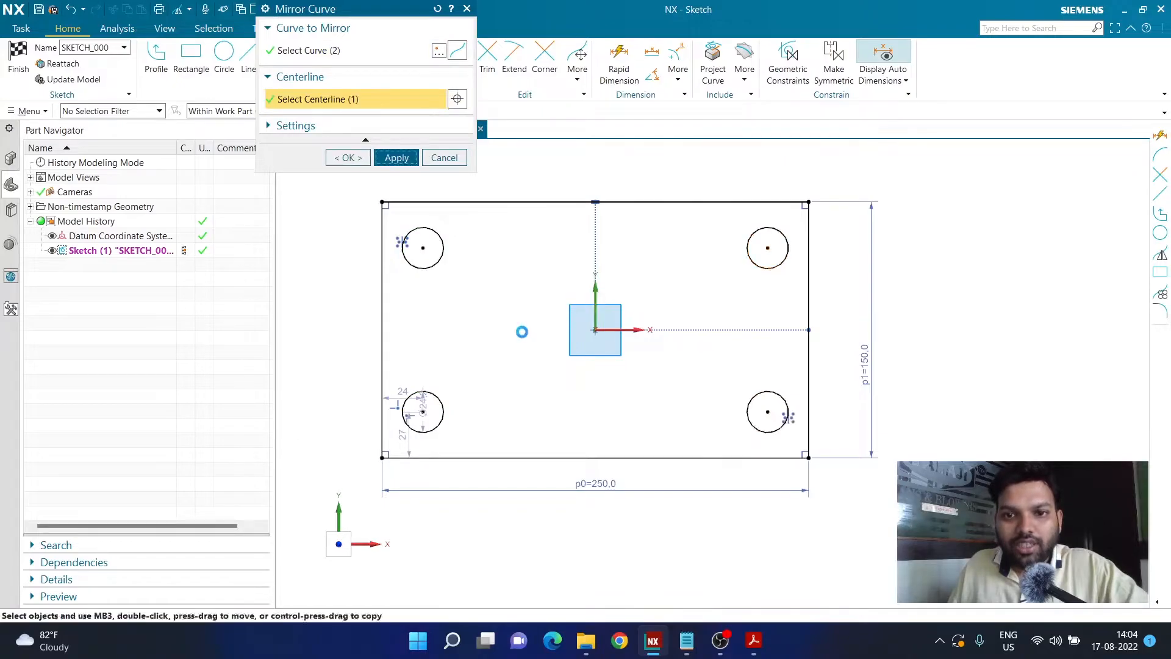
Close the Mirror Curve command and set the lower-left circle's centre distance from the plate's left edge to 30 mm
middle_click(412, 339)
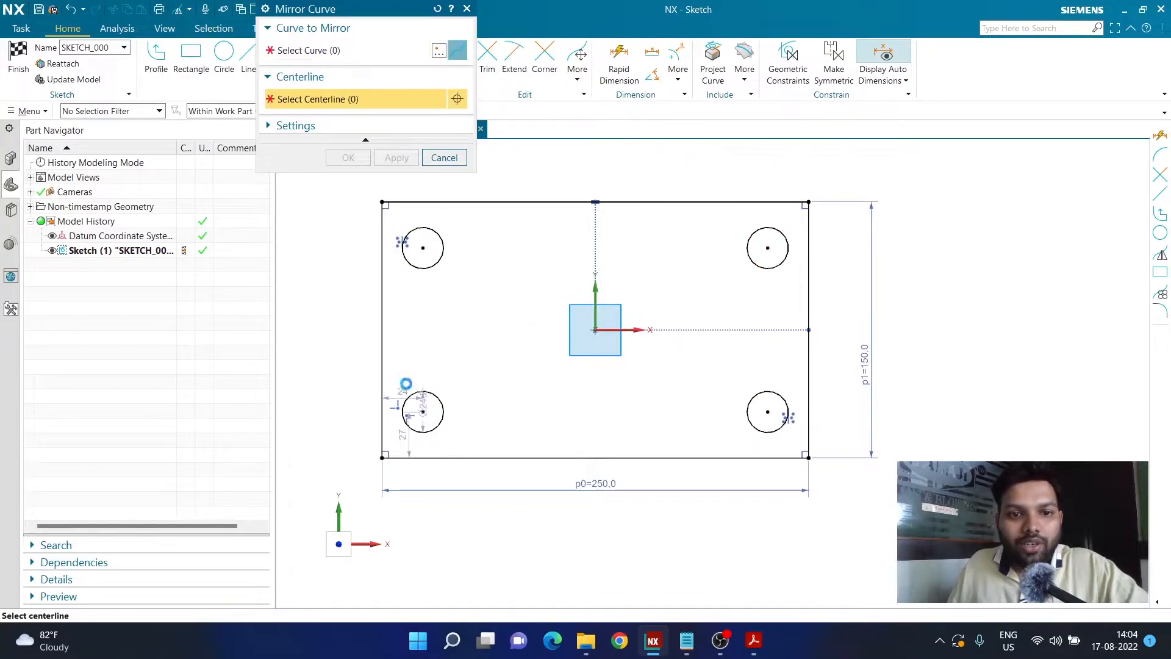
click(449, 157)
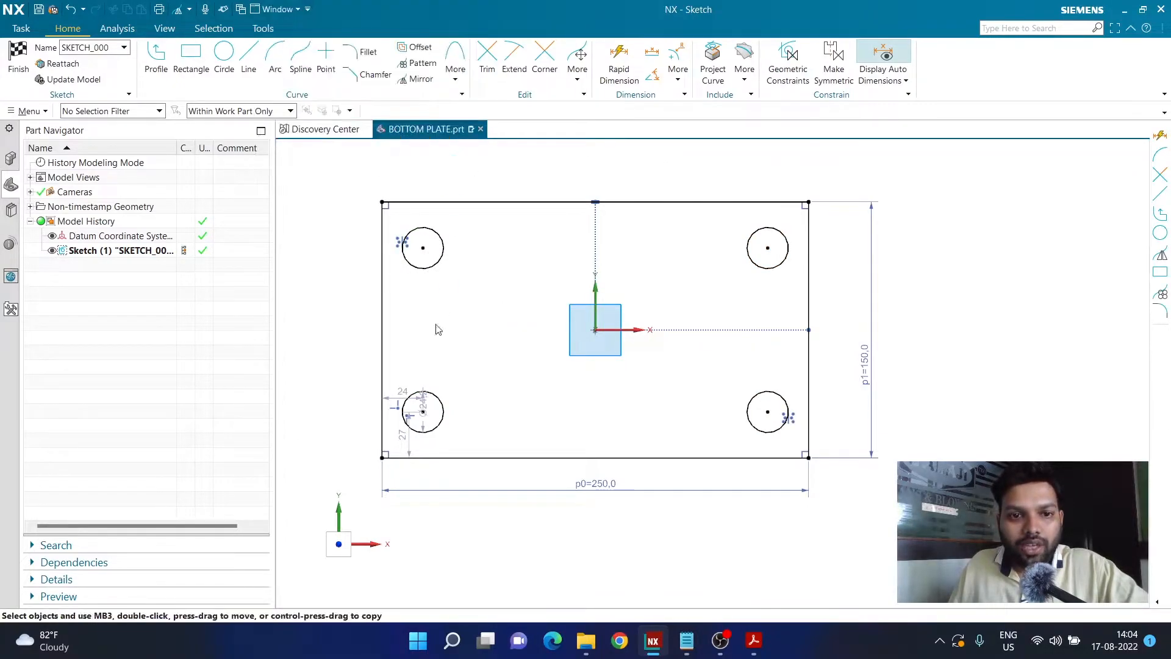
double_click(405, 397)
text(30)
key(Return)
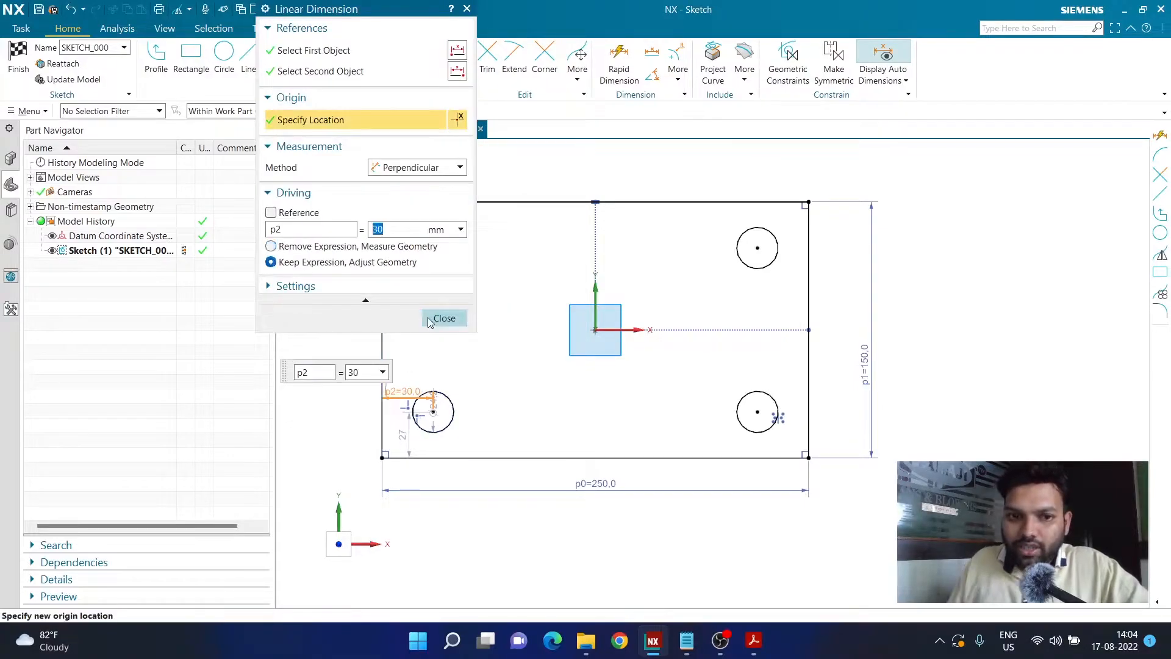
middle_click(412, 422)
Set the lower-left circle's centre distance from the bottom edge to 30 mm, and move both position dimensions clear of the circle
double_click(402, 432)
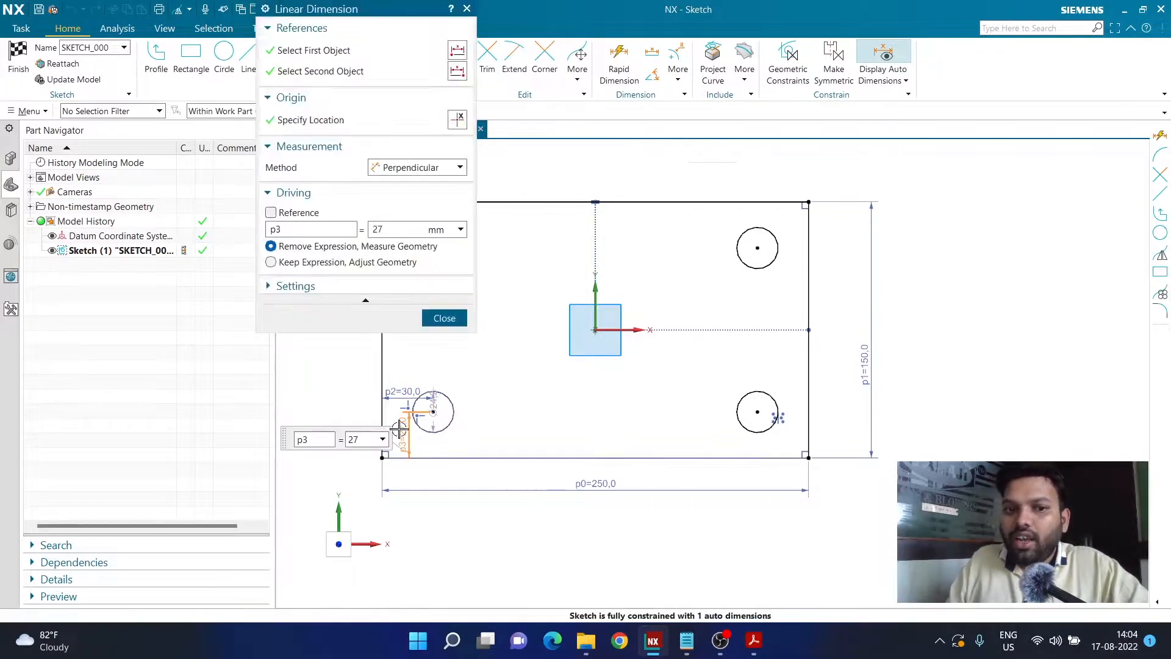
text(30)
key(Return)
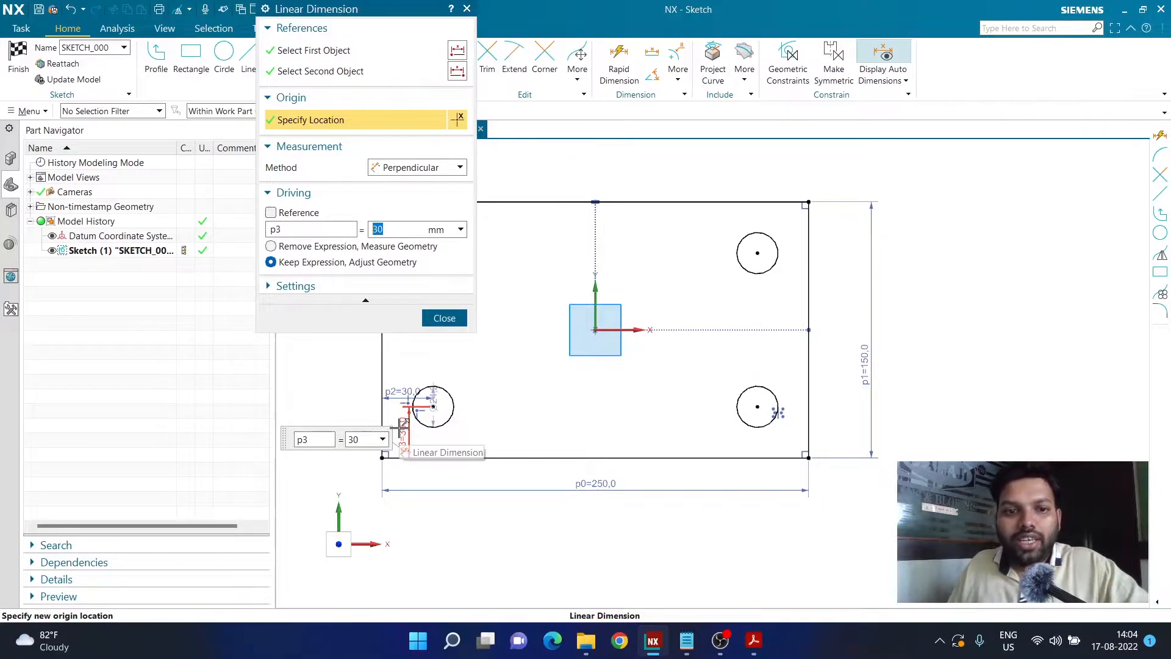
click(444, 317)
drag(410, 436, 491, 428)
drag(402, 391, 401, 365)
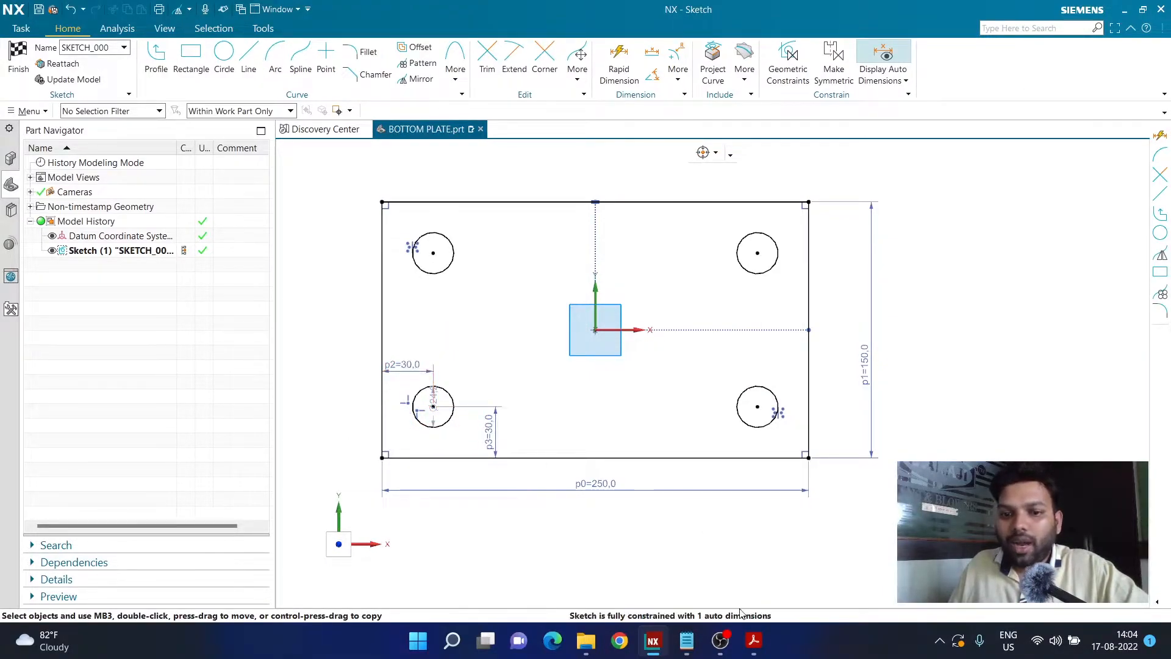
Look up the corner holes' dimensions on the bottom plate drawing in Acrobat Reader, and return to the NX sketch
click(755, 642)
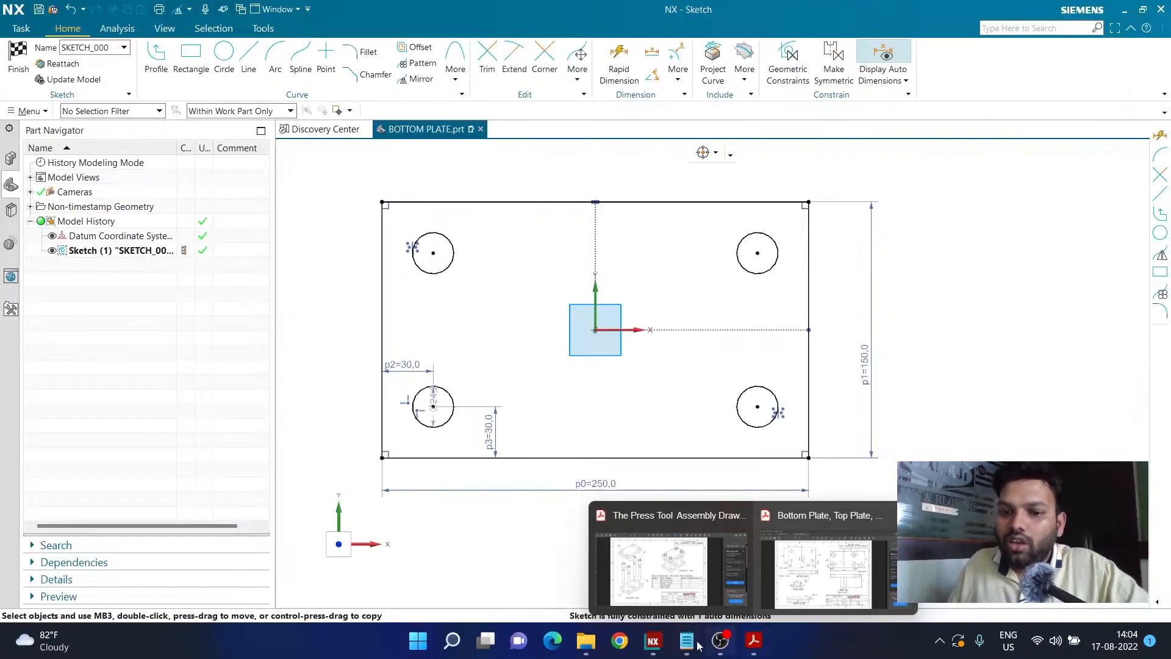
mouse_move(746, 647)
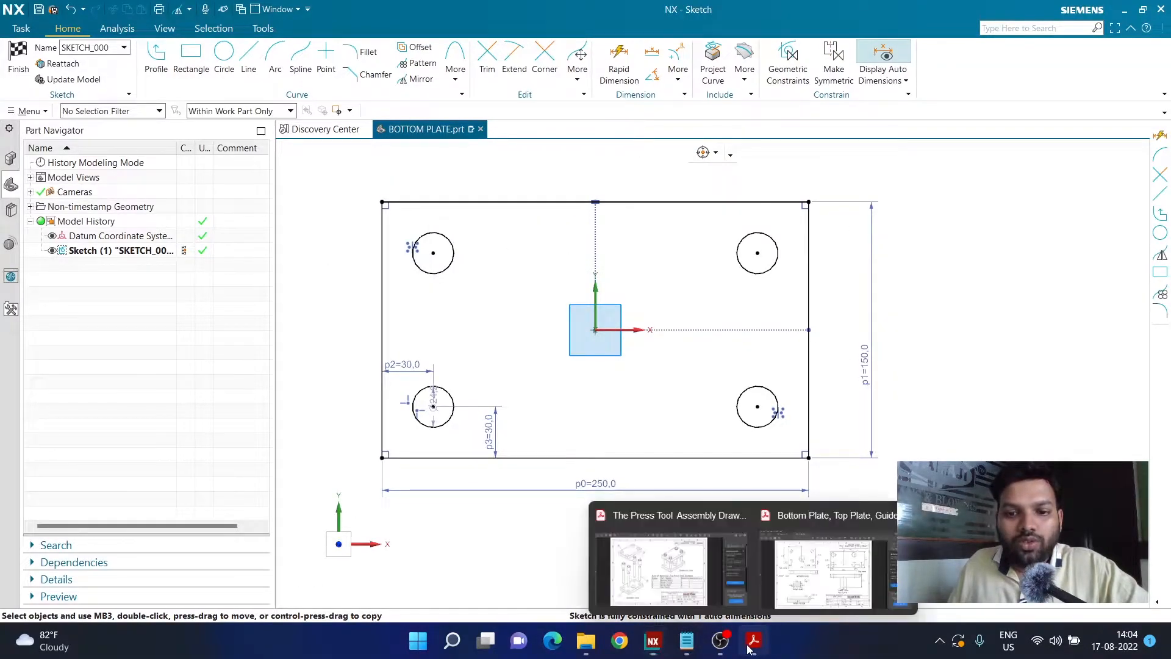
click(790, 586)
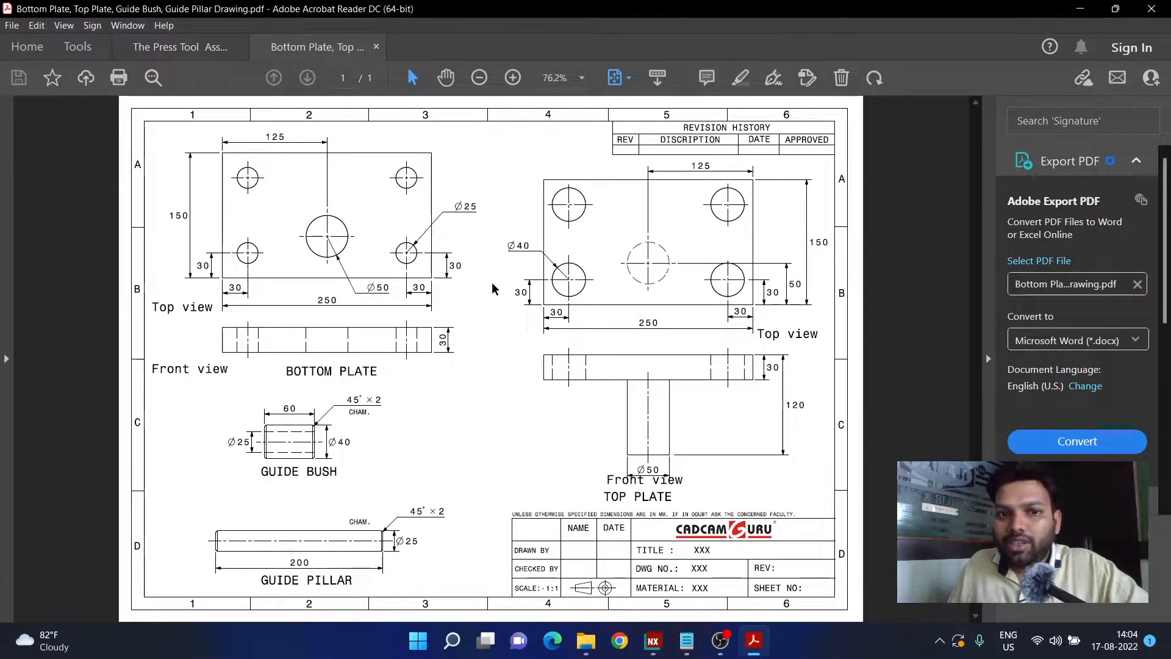
click(762, 649)
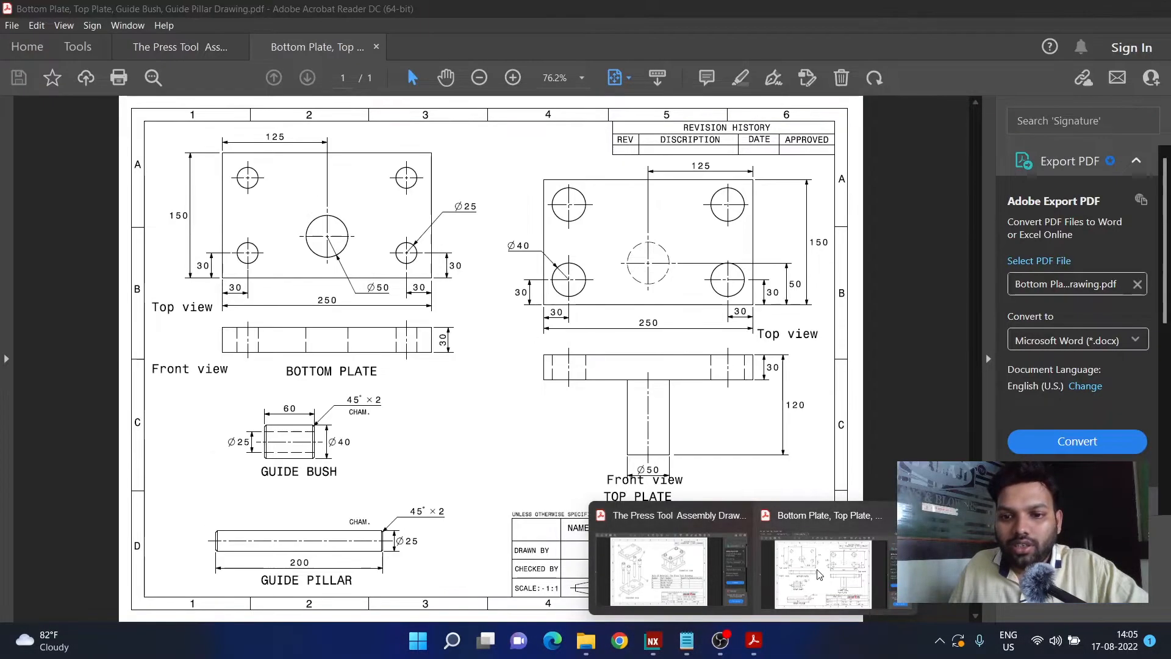
click(653, 641)
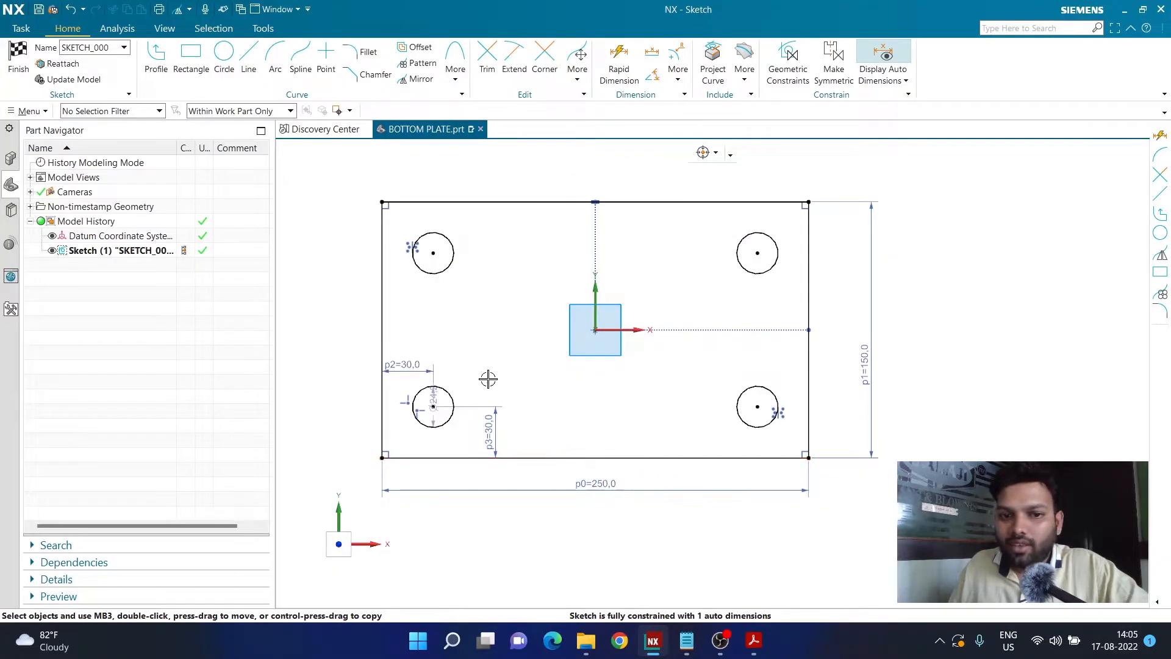
Move the lower-left circle's diameter dimension outside the circle, recheck the part drawing, and set the diameter to 25 mm
drag(433, 396, 475, 369)
mouse_move(760, 644)
click(784, 587)
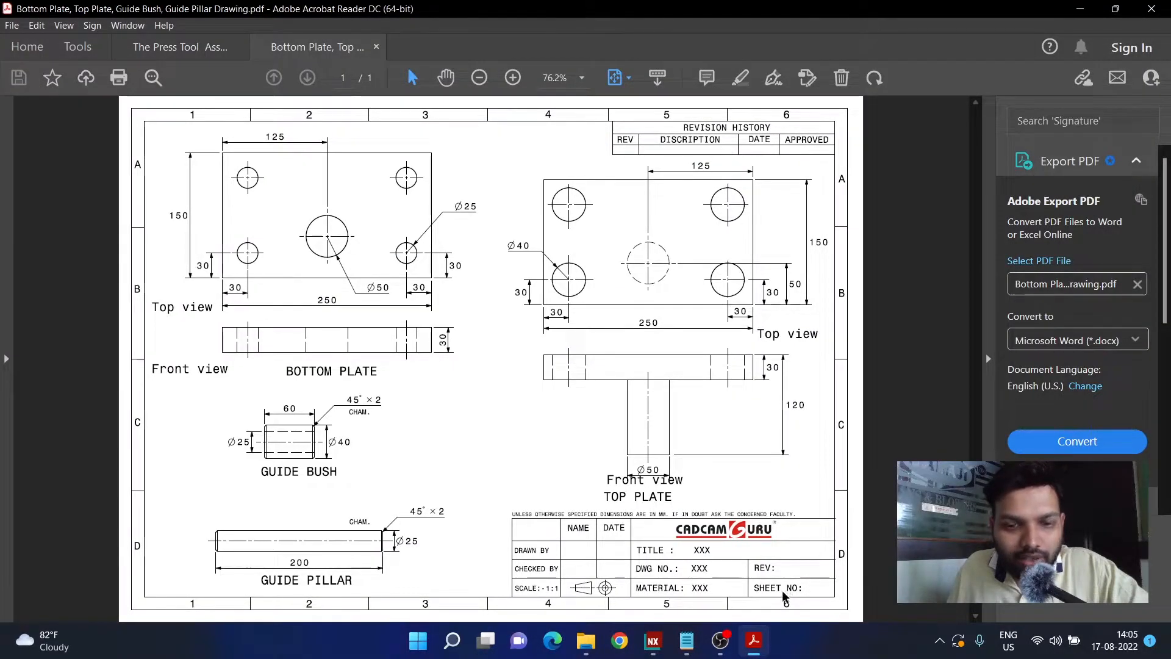
mouse_move(754, 640)
click(653, 640)
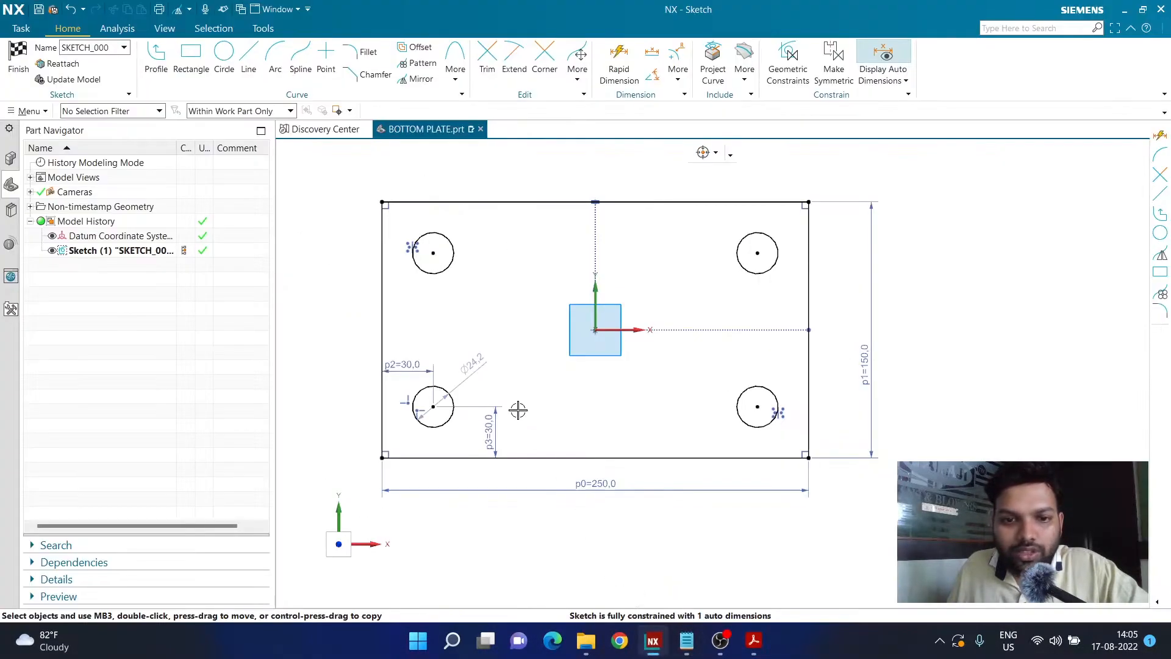
double_click(479, 355)
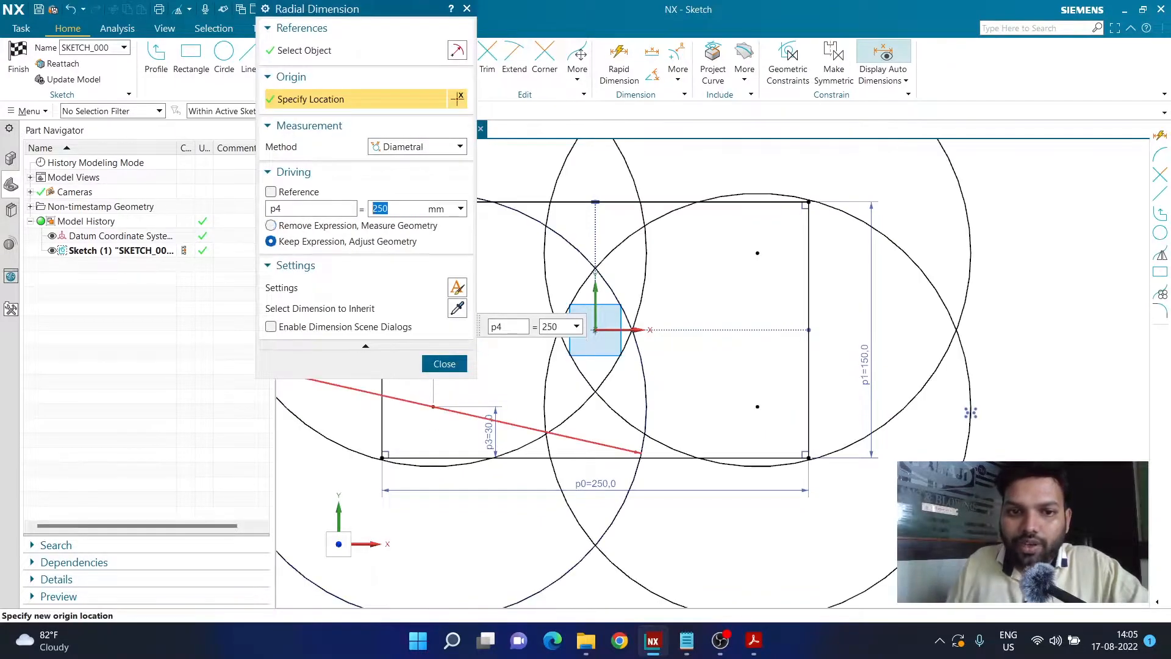
text(25)
key(Return)
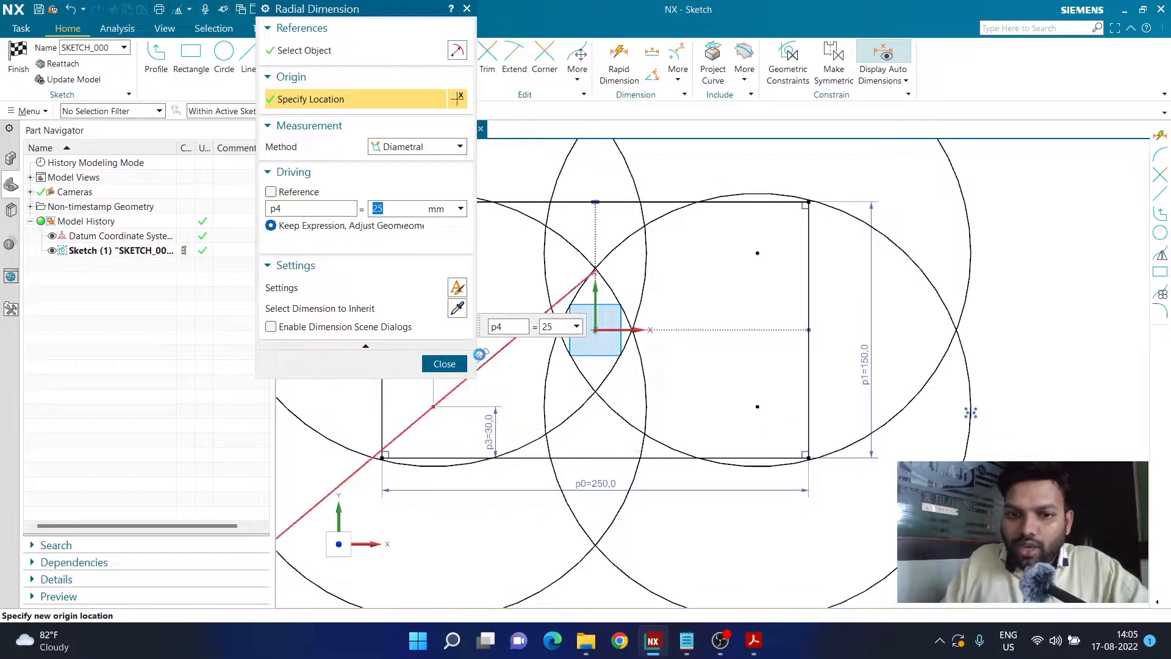
Sketch a circle about 51 mm in diameter on the vertical centreline, about 28 mm below the origin
click(223, 57)
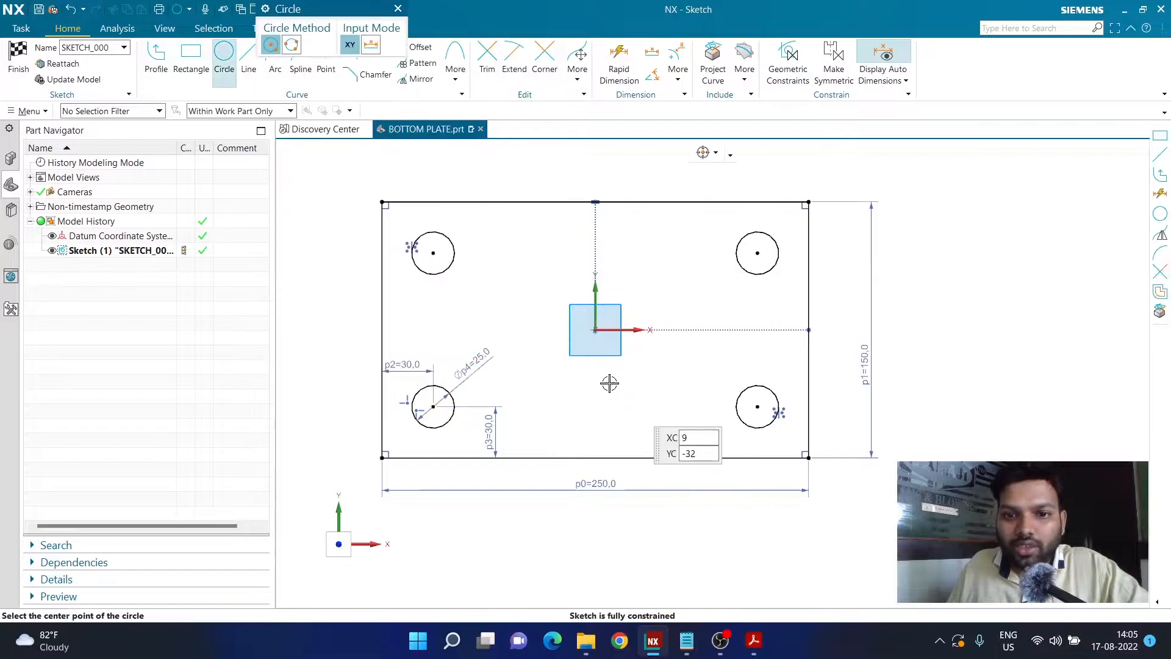
click(596, 379)
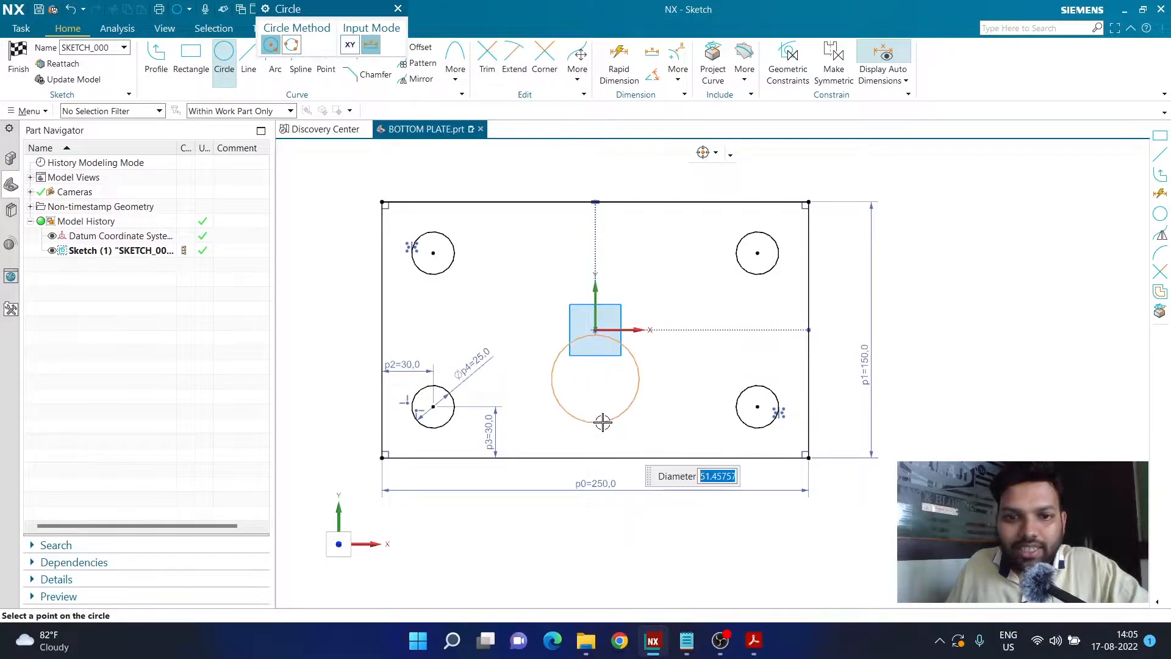
click(622, 415)
key(Escape)
Align the large circle's centre vertically with the midpoint of the rectangle's bottom edge
scroll(622, 414, up, 1)
click(588, 370)
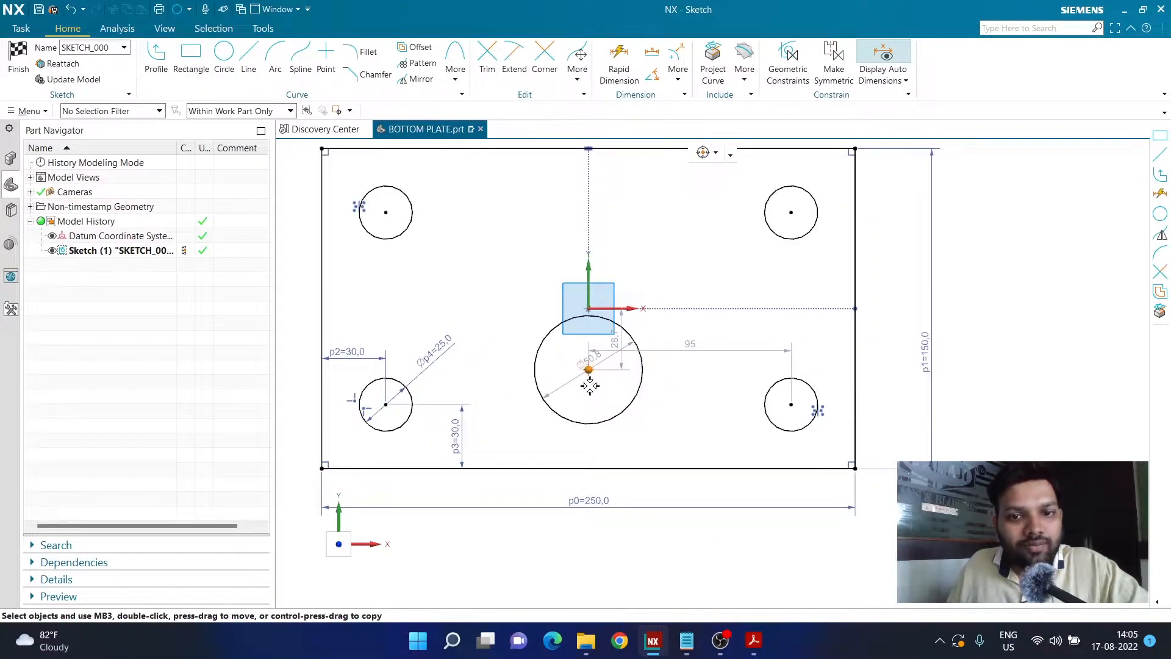
click(588, 468)
click(650, 450)
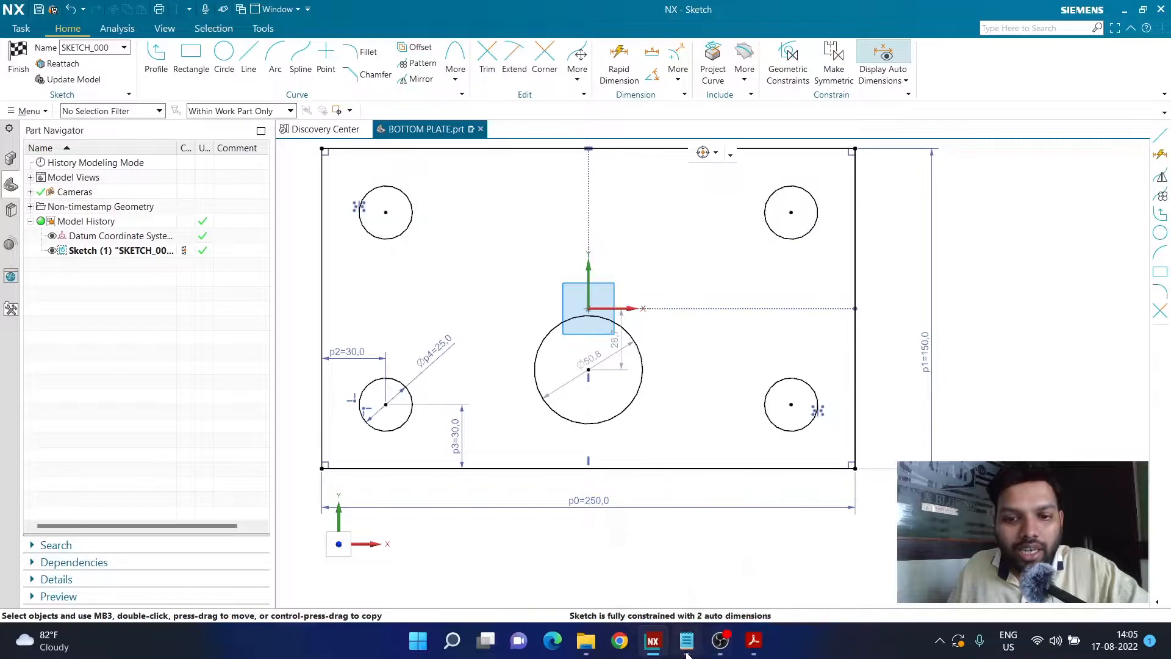
Look up the large hole's diameter and position in the PDF drawings in Acrobat Reader, and return to the NX sketch
mouse_move(752, 651)
click(660, 576)
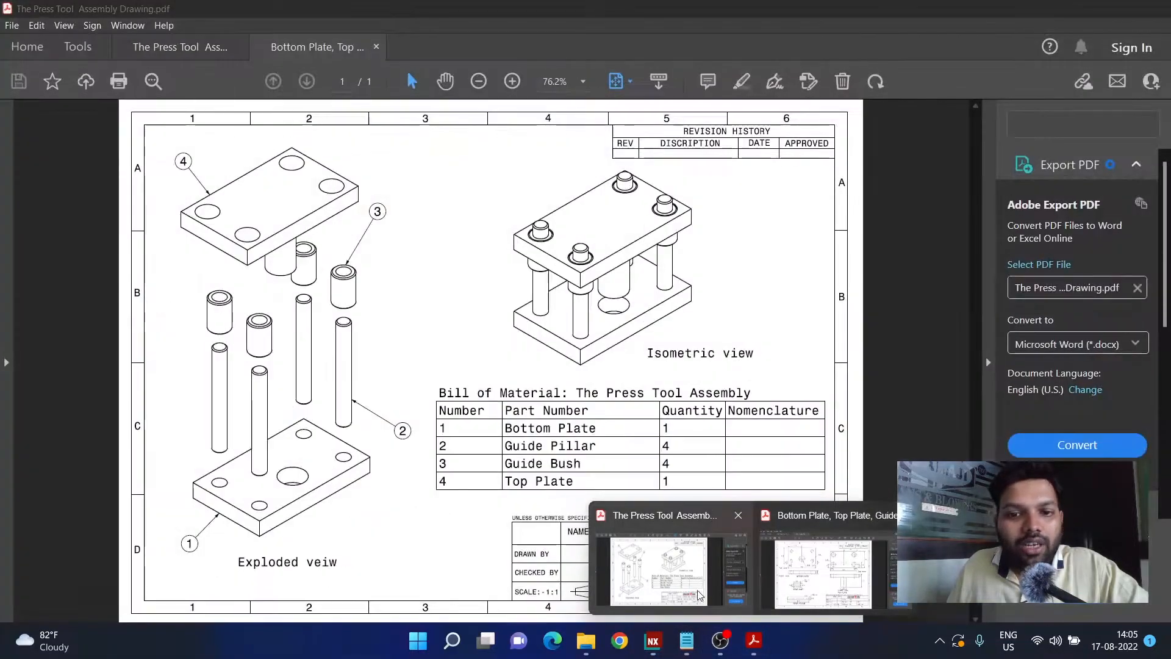
mouse_move(754, 641)
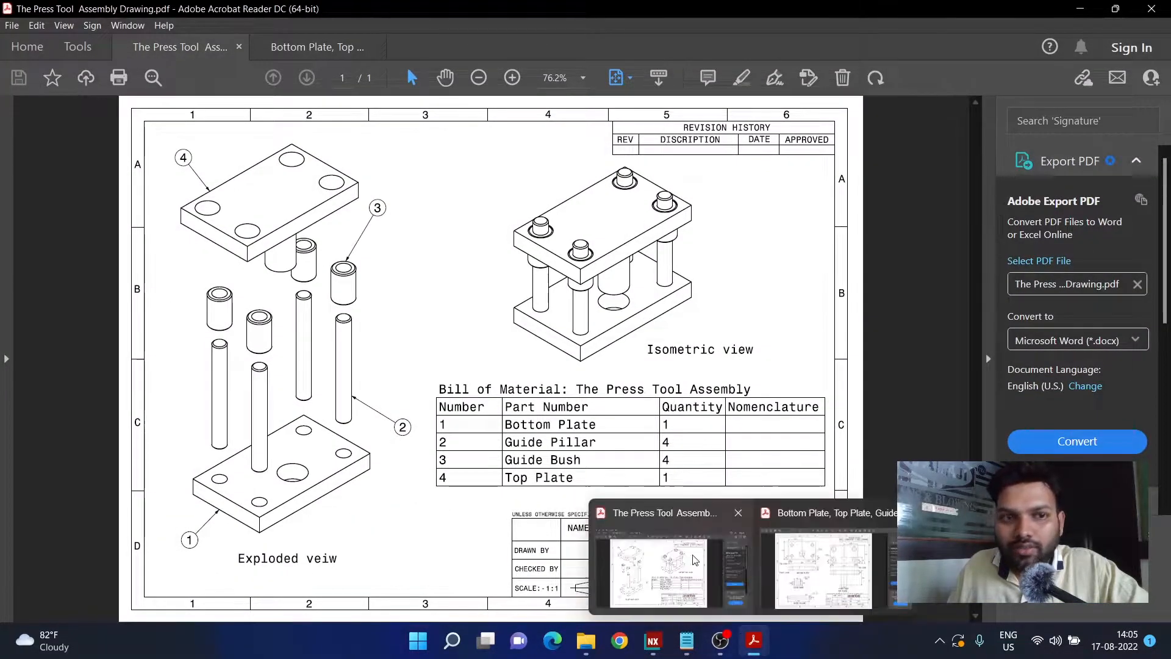
click(847, 586)
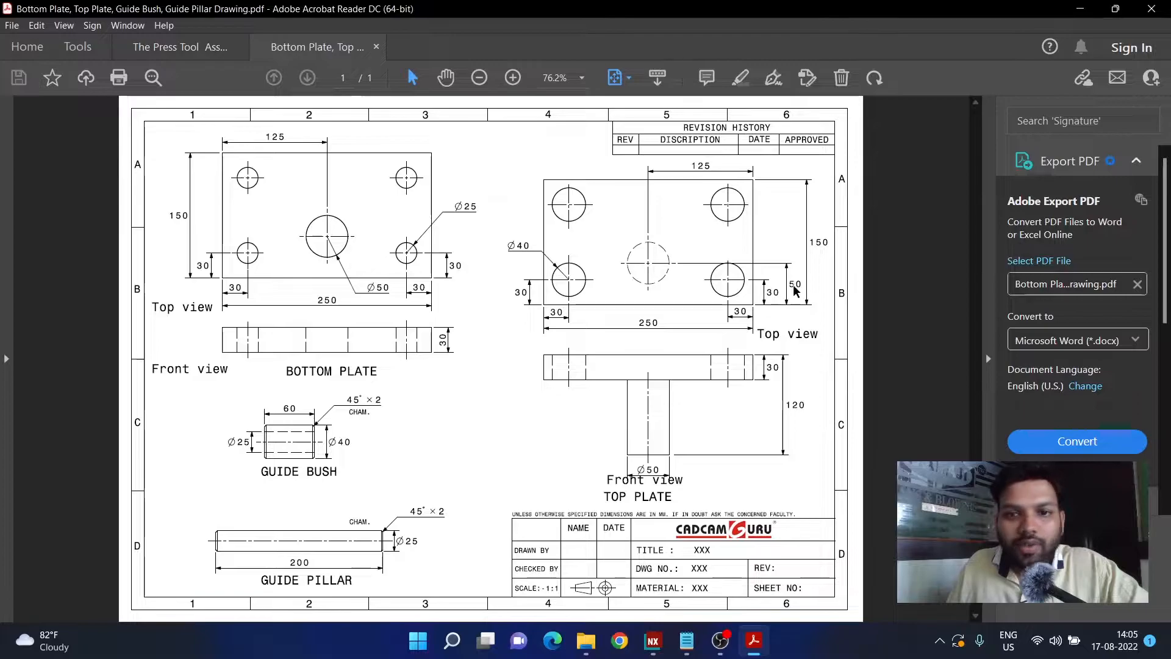
click(653, 640)
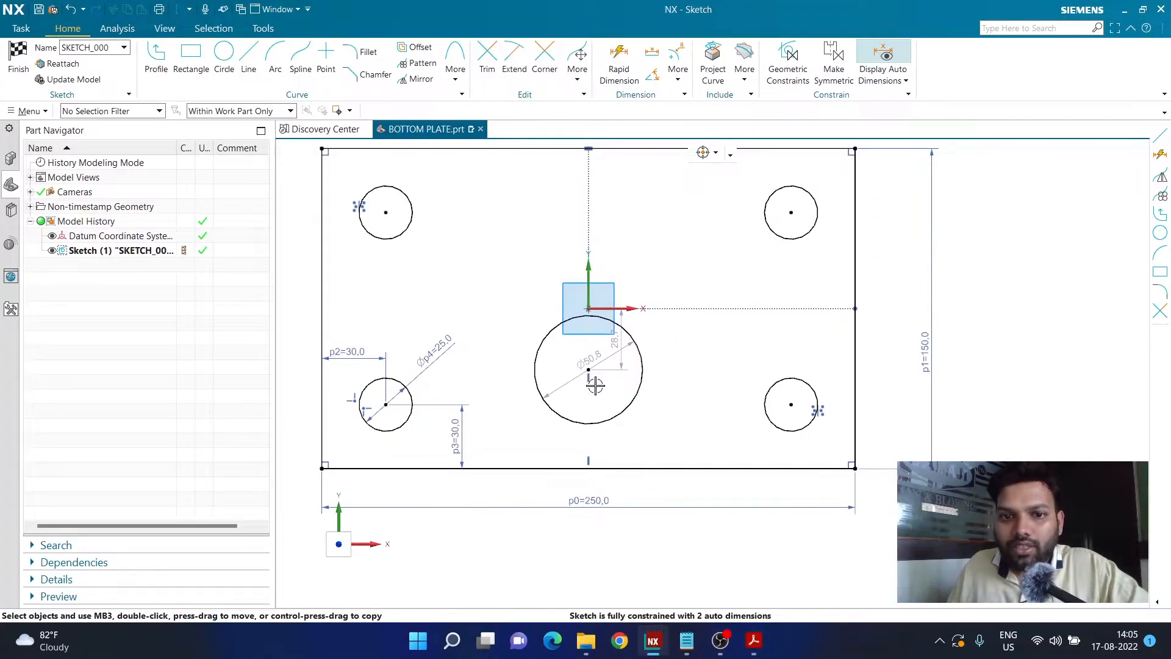
Set the large circle's diameter to 50 mm, and dimension its centre 50 mm above the rectangle's bottom edge
double_click(603, 354)
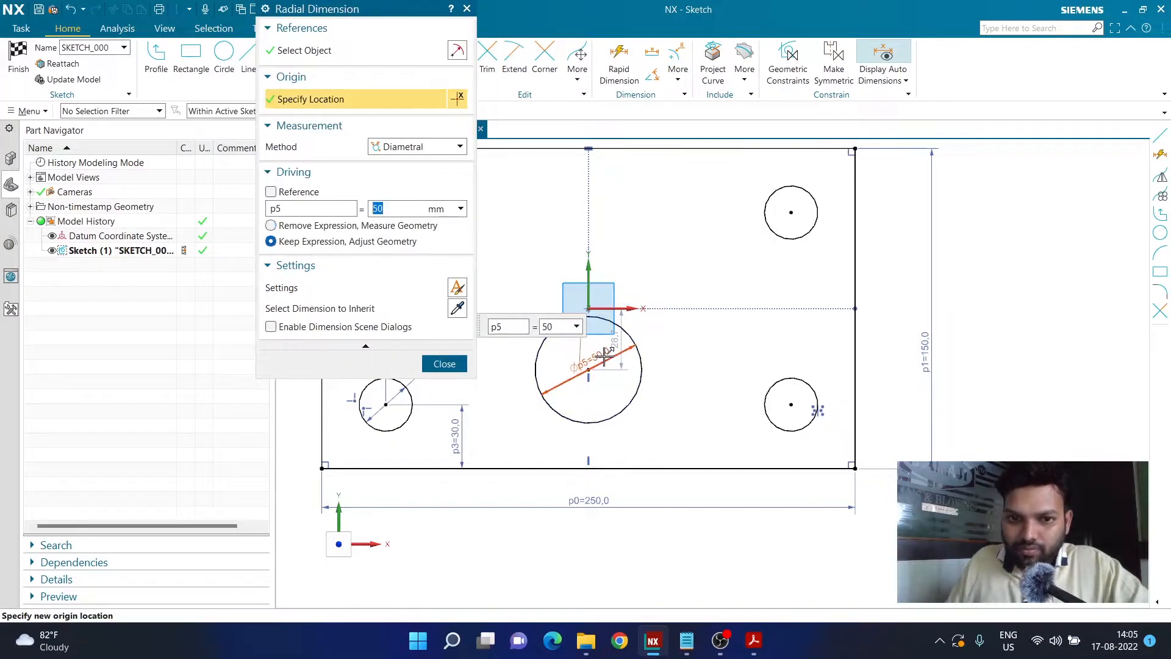
click(619, 63)
click(591, 368)
click(695, 468)
click(687, 454)
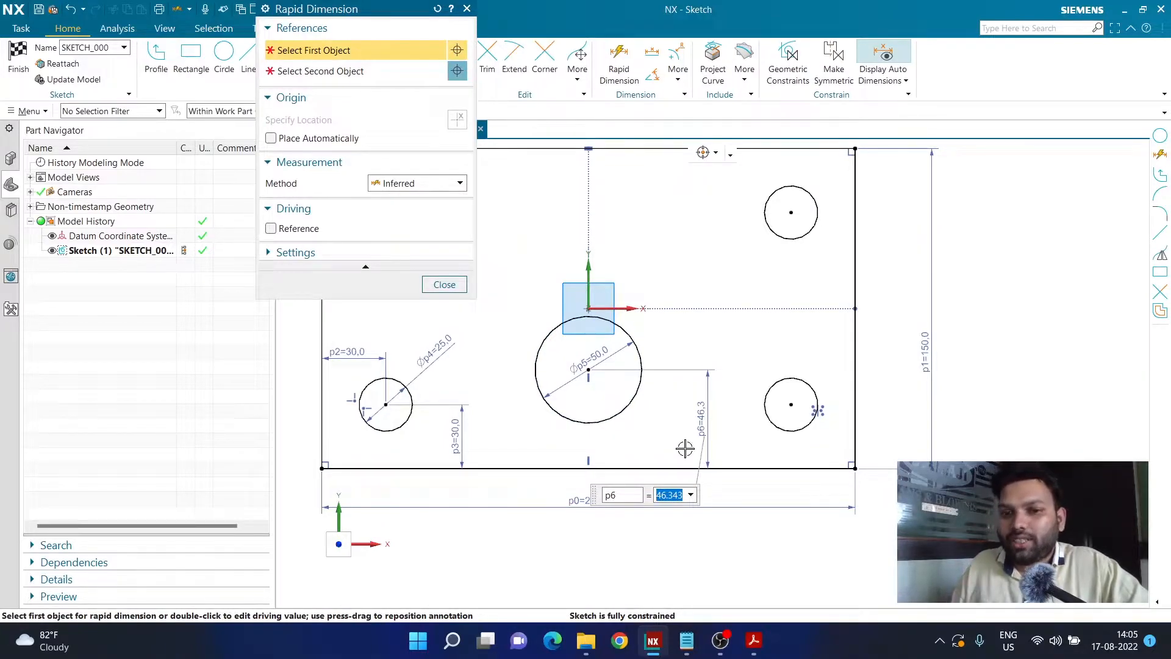
text(50)
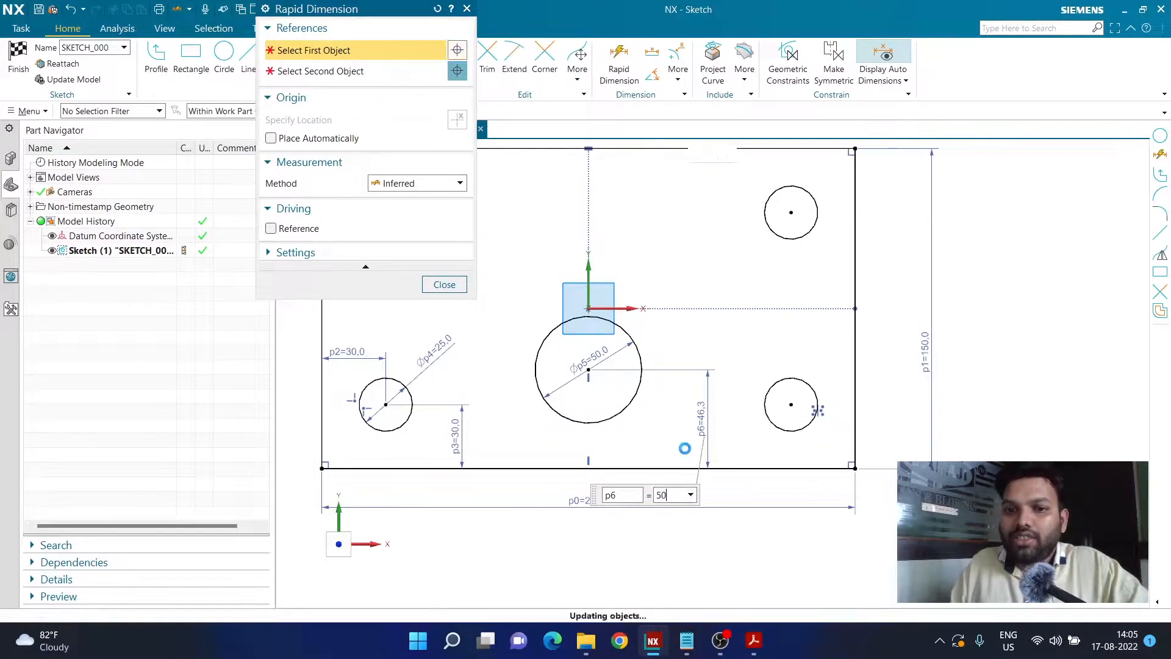
key(Return)
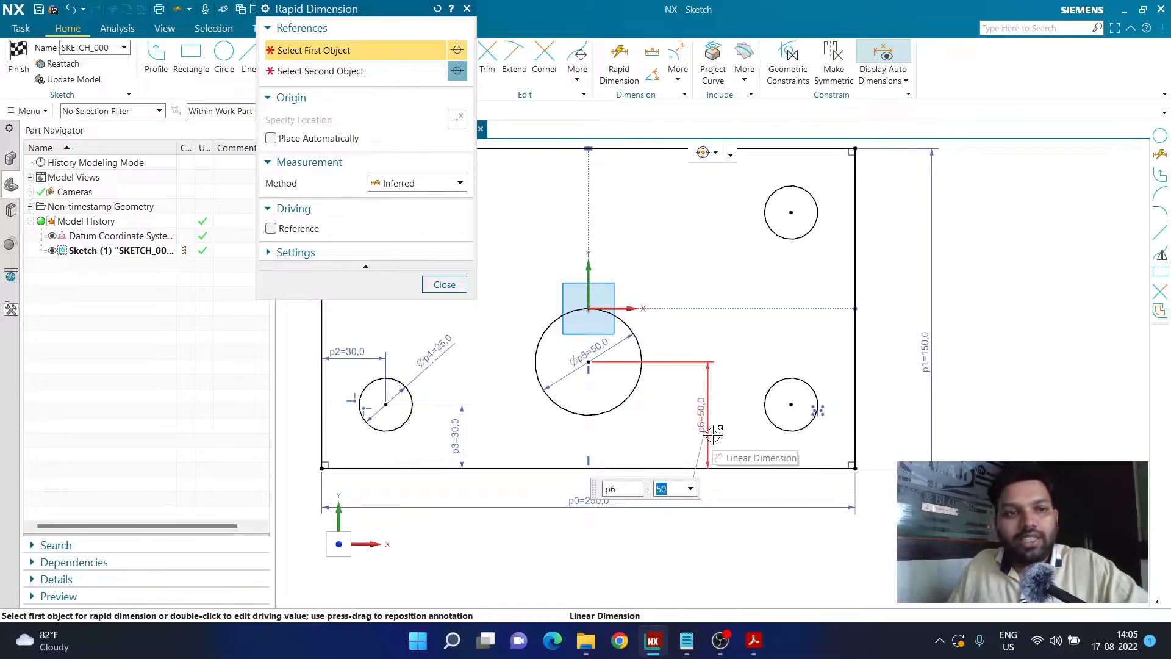
Finish the sketch and extrude it 30 mm to form the bottom plate with its holes, saving the part
click(11, 72)
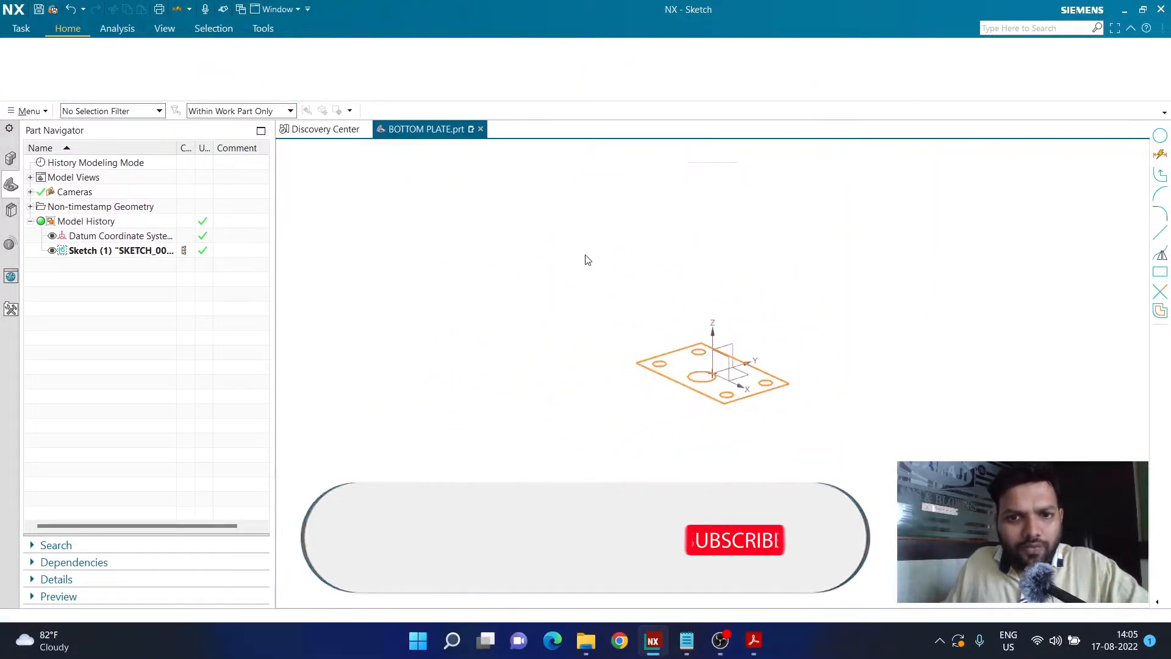
scroll(693, 361, up, 5)
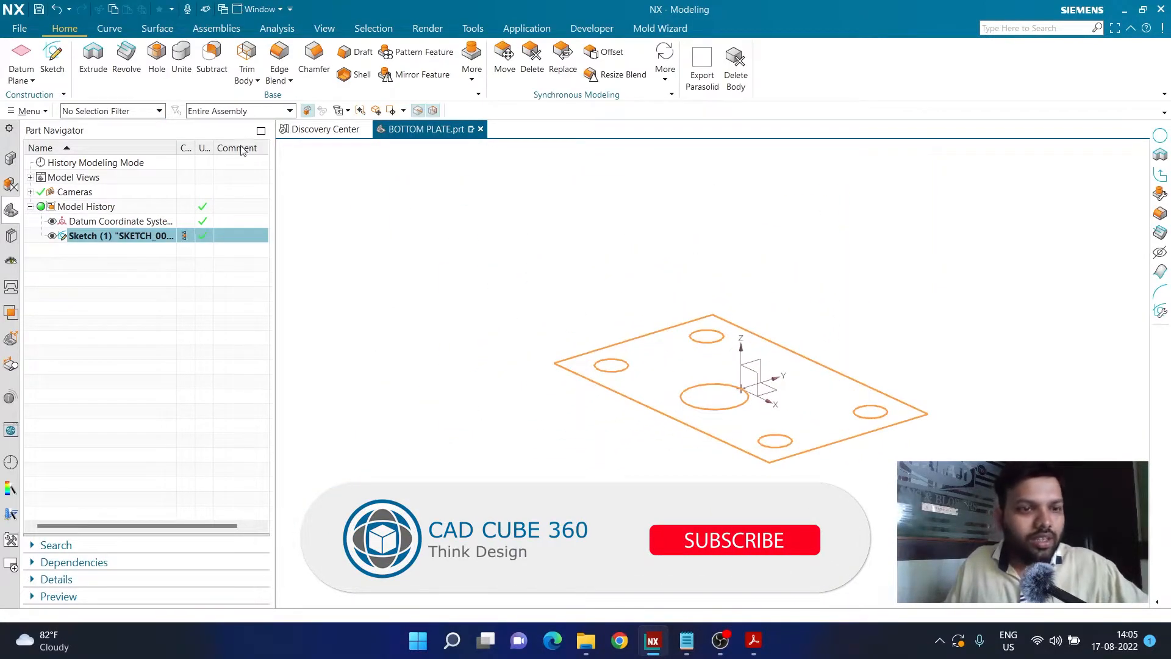
click(93, 61)
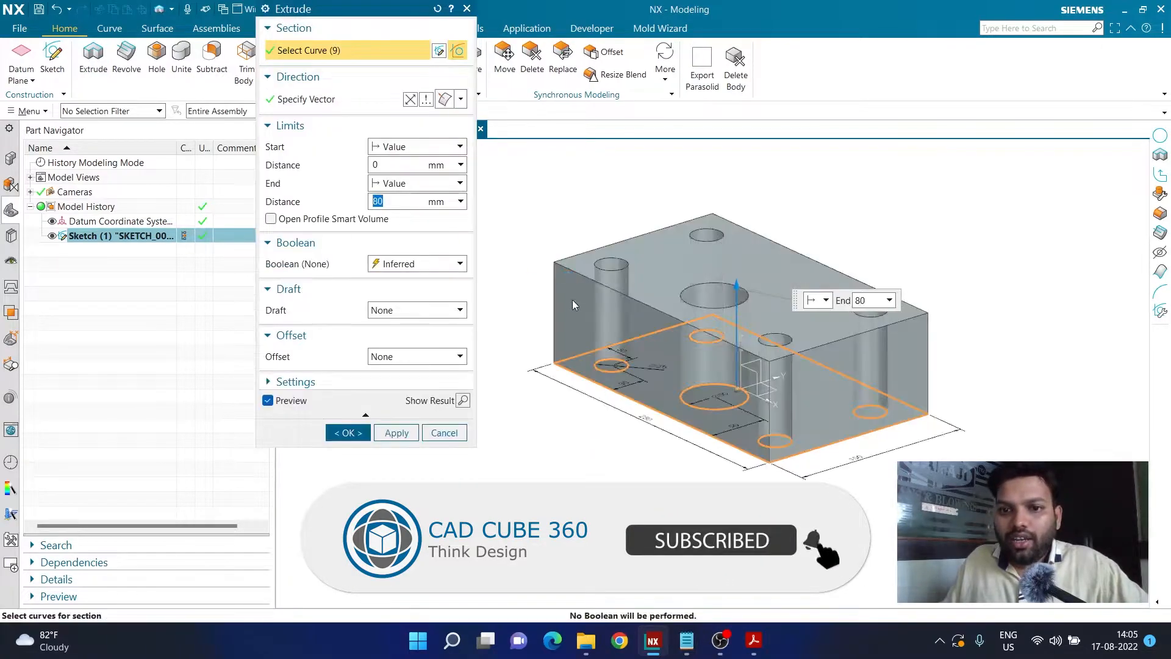
text(30)
key(Return)
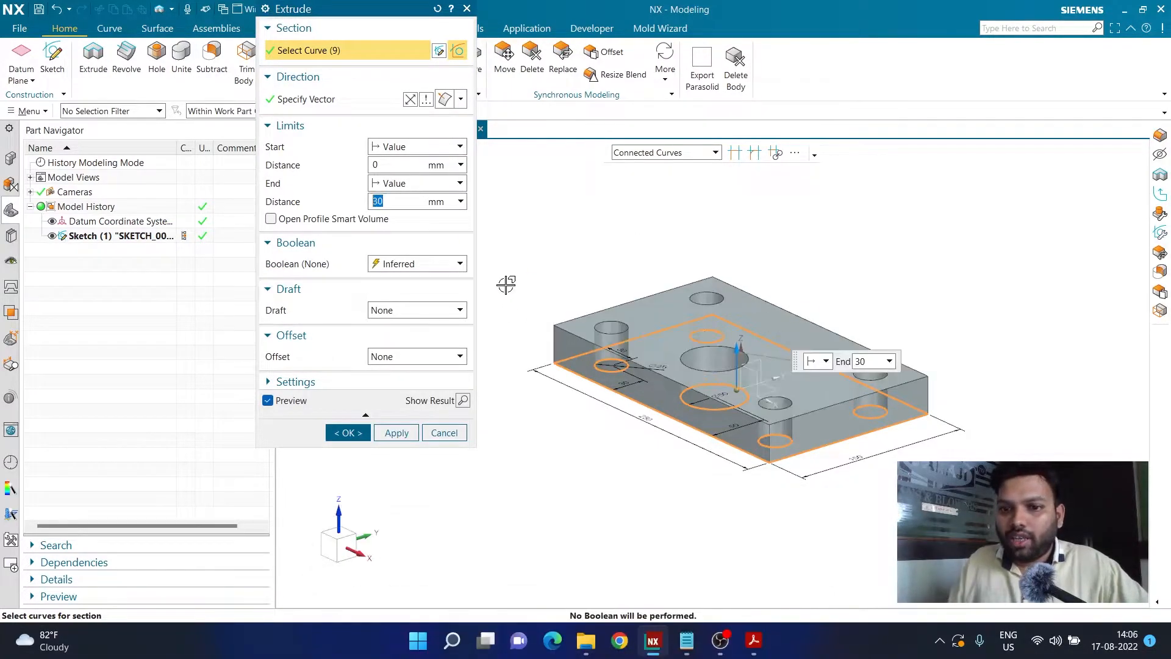
click(349, 434)
scroll(776, 291, up, 2)
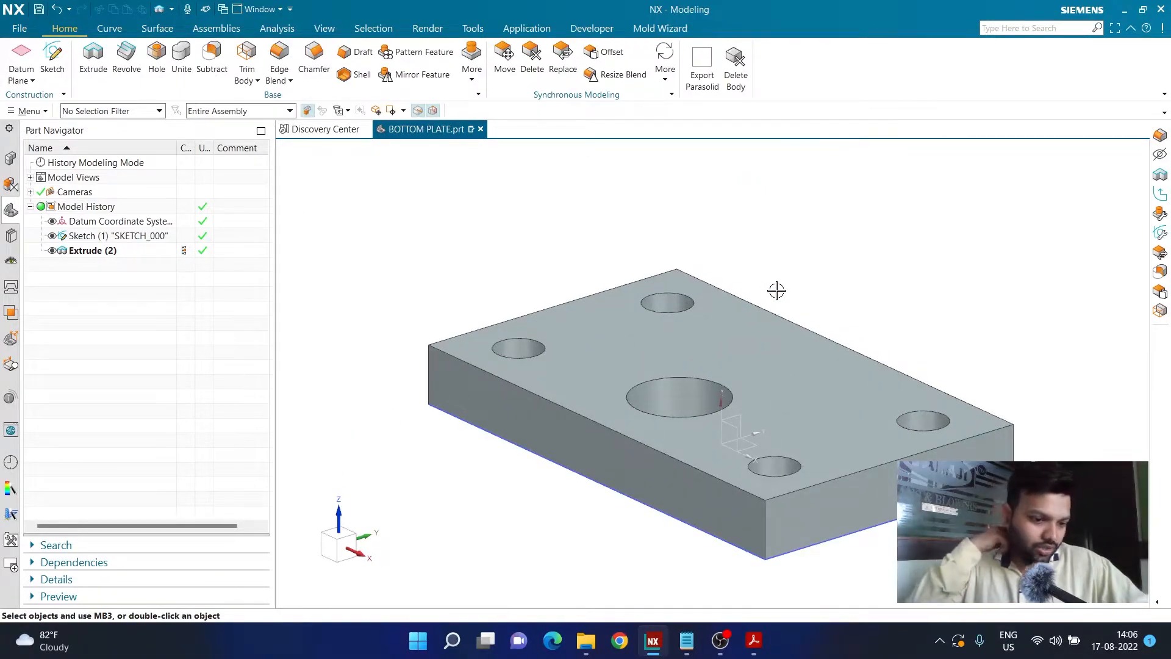
key(ctrl+s)
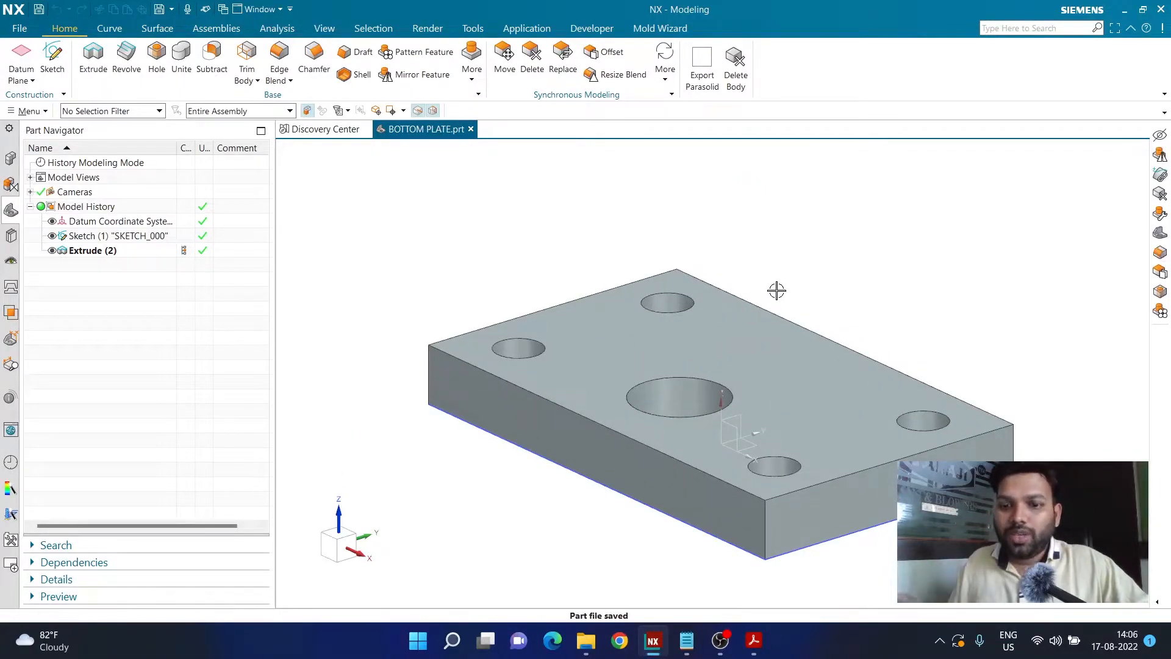
Change the bottom plate body's display color to plum purple and save the part
key(ctrl+j)
click(749, 337)
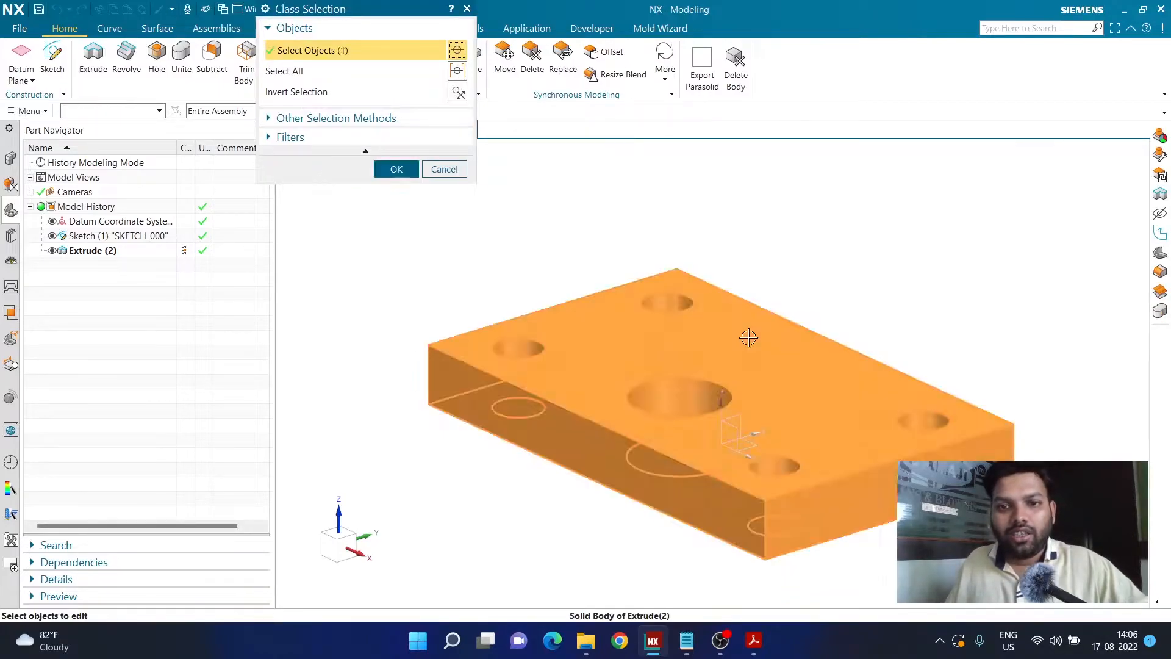
click(397, 169)
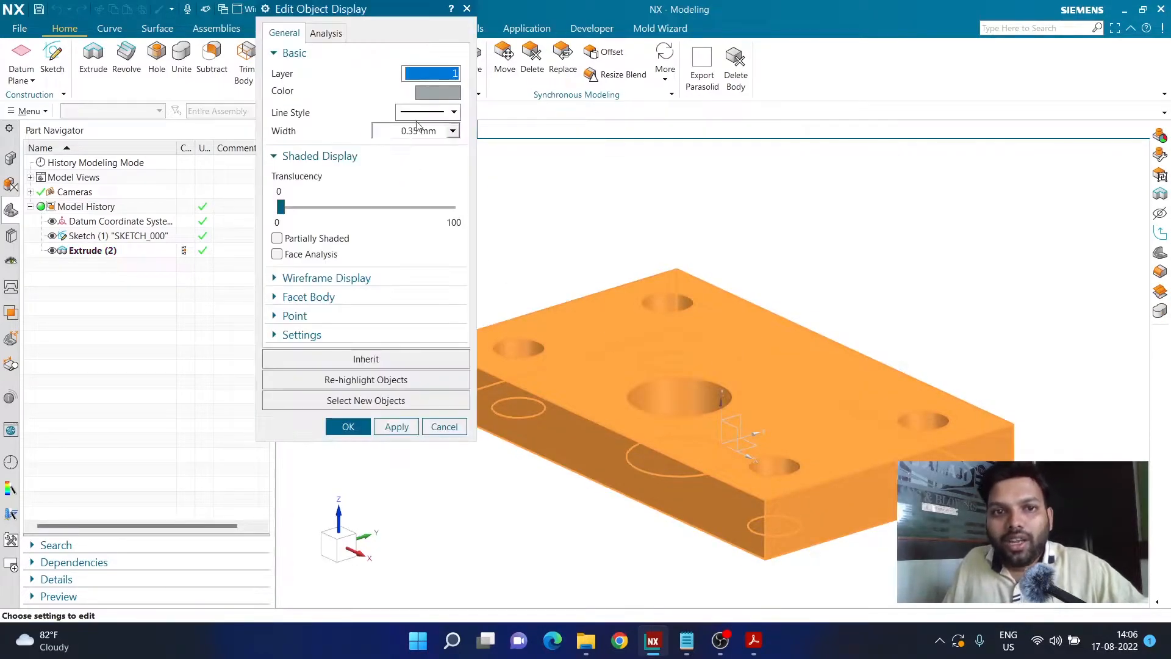
click(427, 96)
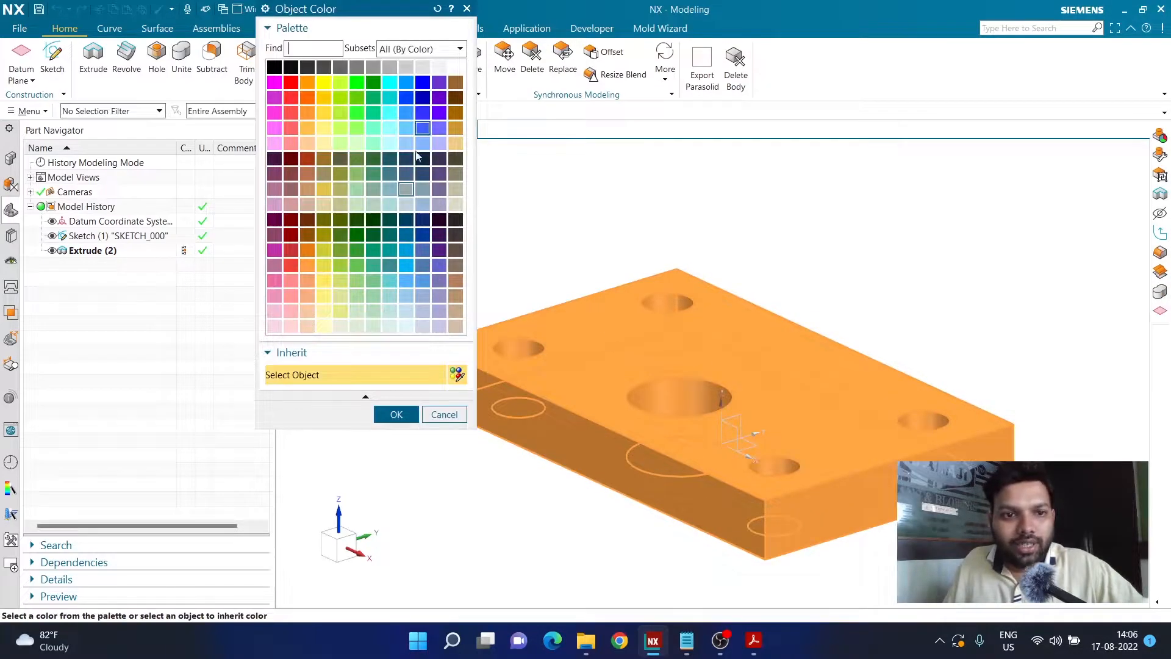
click(275, 235)
click(397, 414)
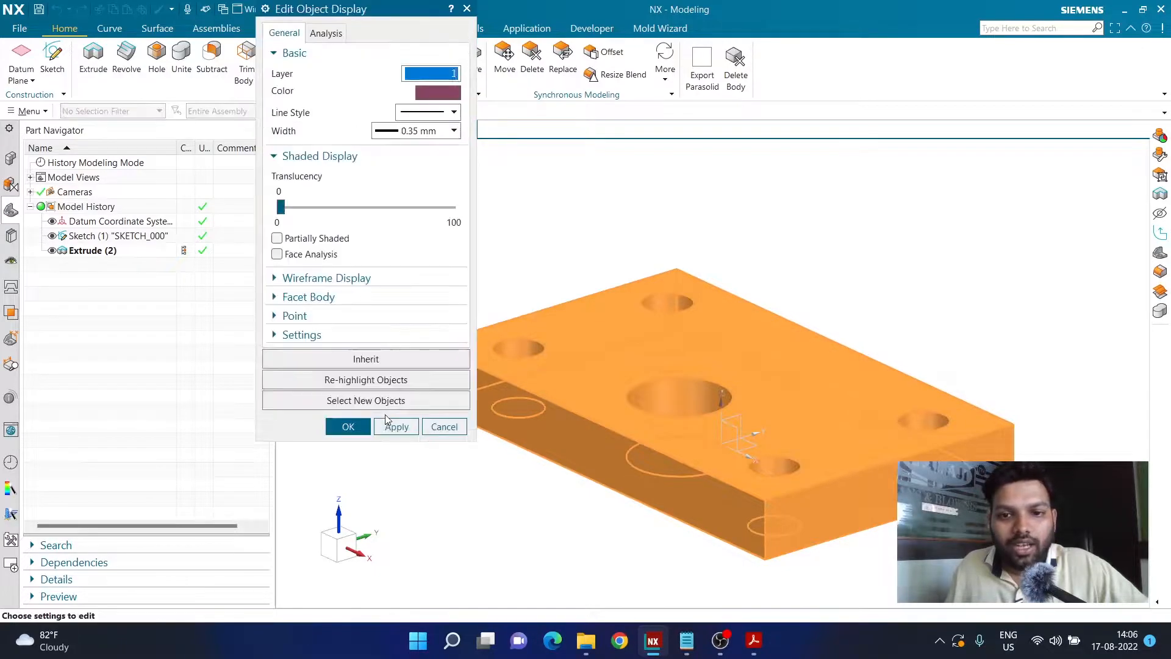
click(350, 425)
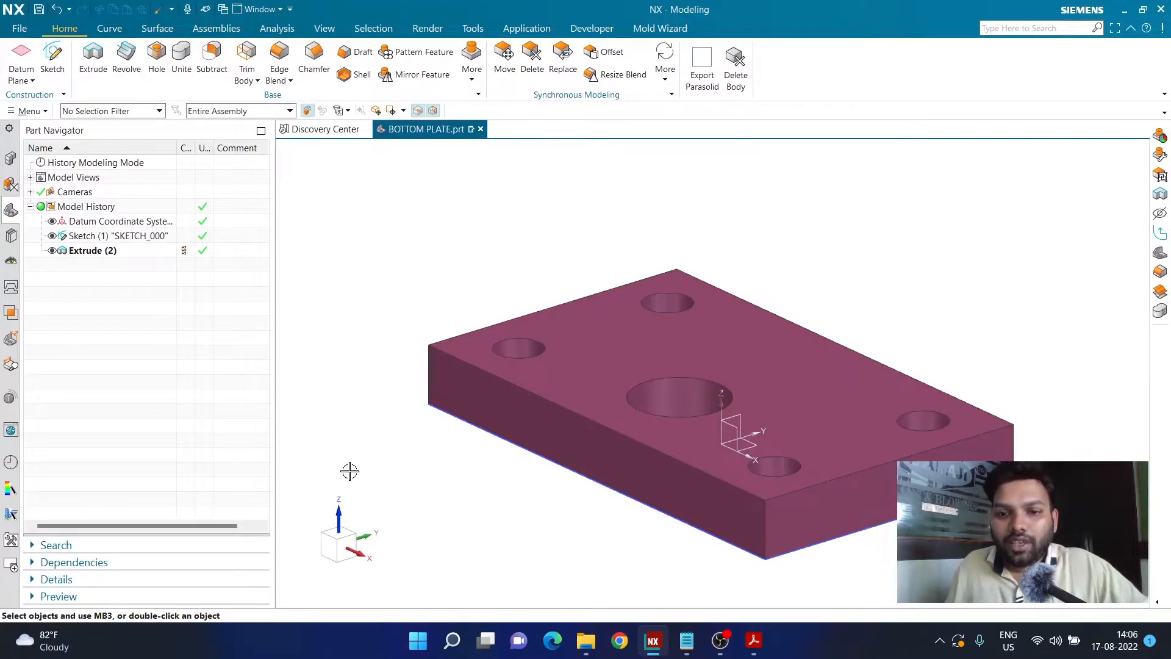
key(ctrl+s)
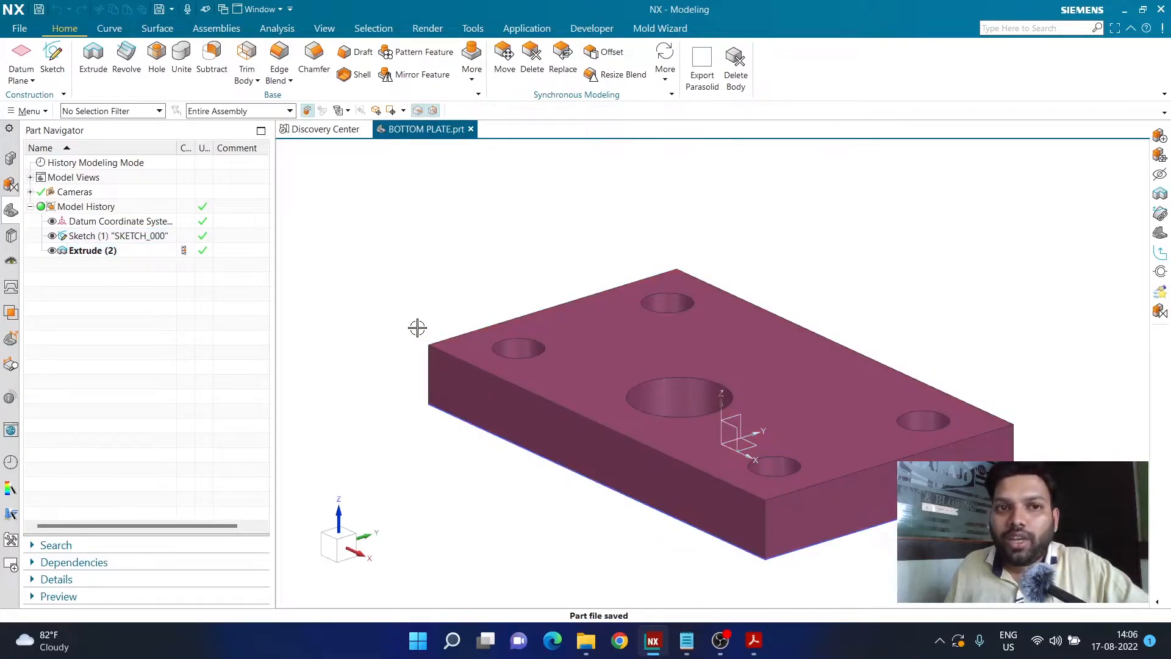
Add the plate's solid body to the Product Interface as an Output object, using the Automatic object type
click(222, 32)
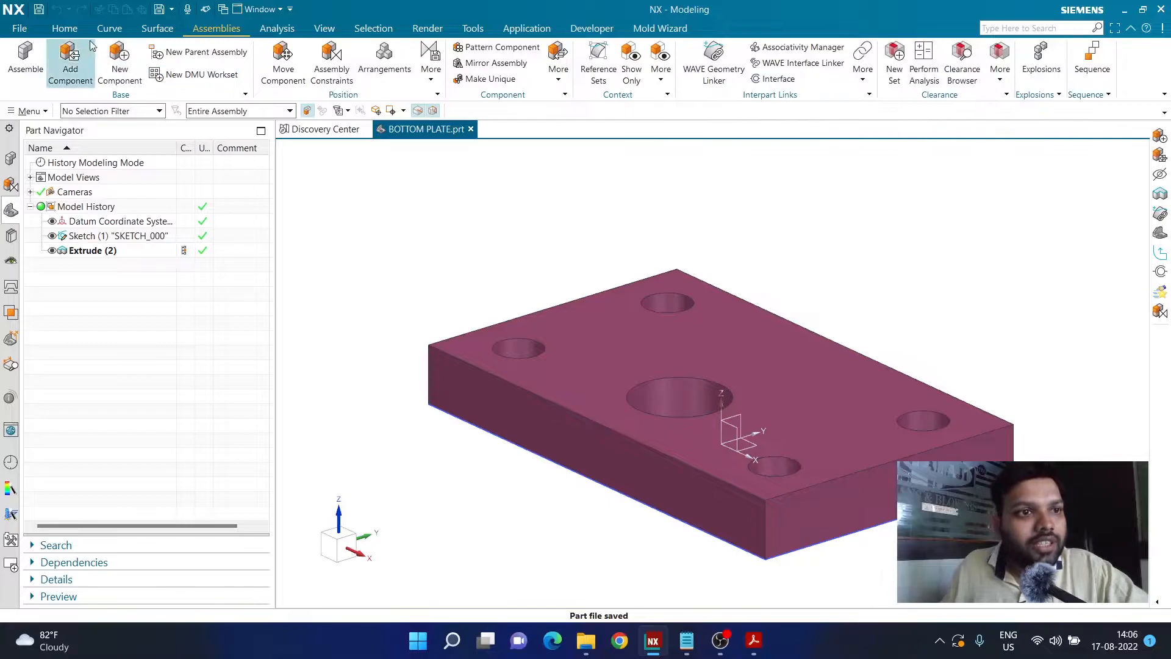
click(65, 28)
click(31, 111)
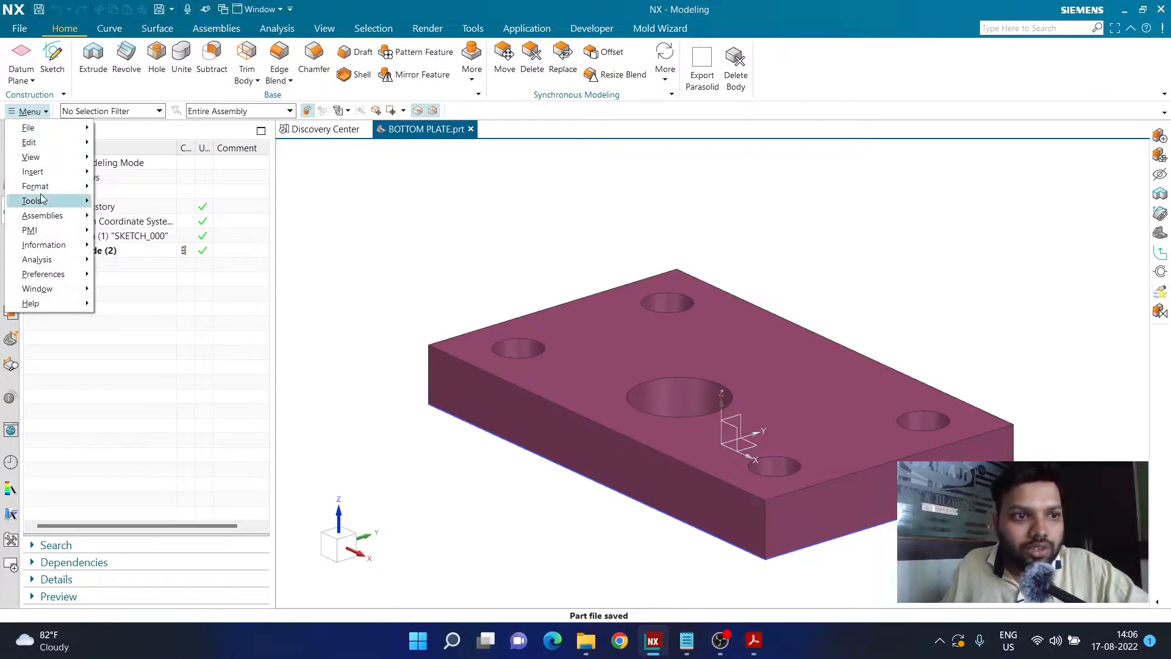
mouse_move(42, 199)
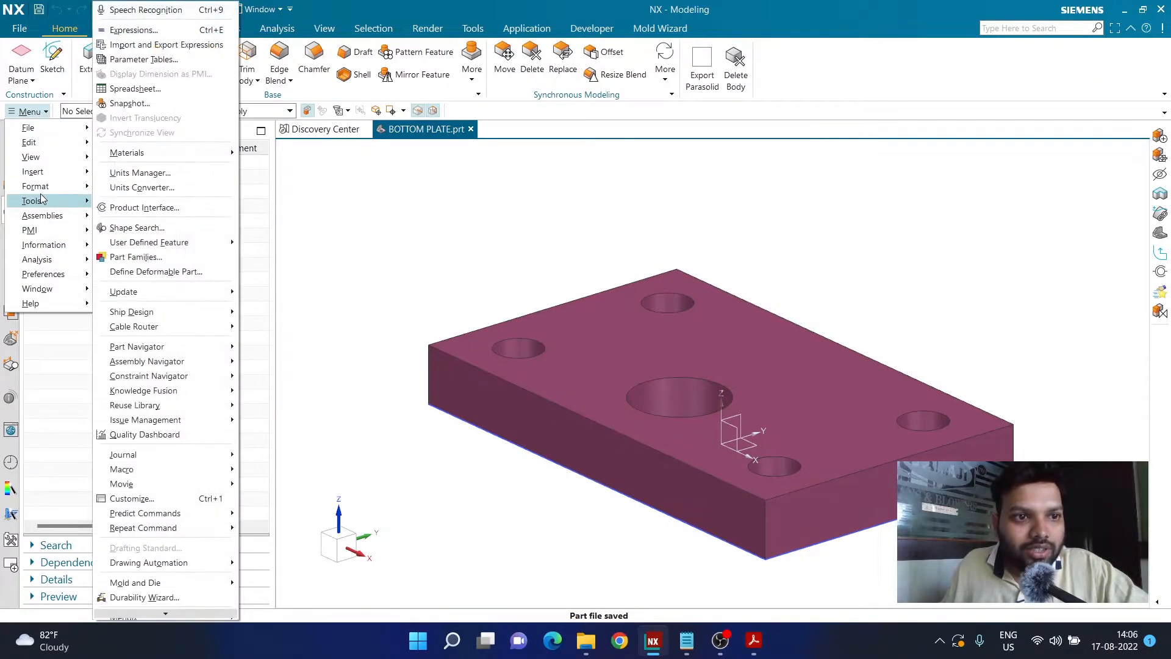
click(144, 208)
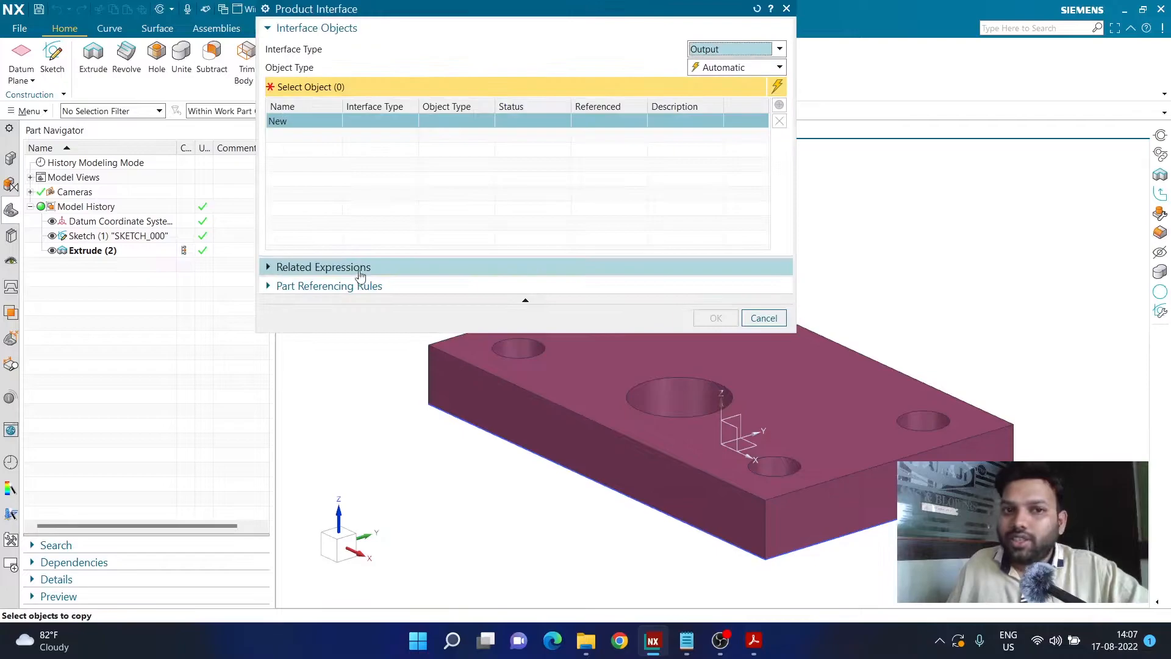
drag(641, 12, 552, 74)
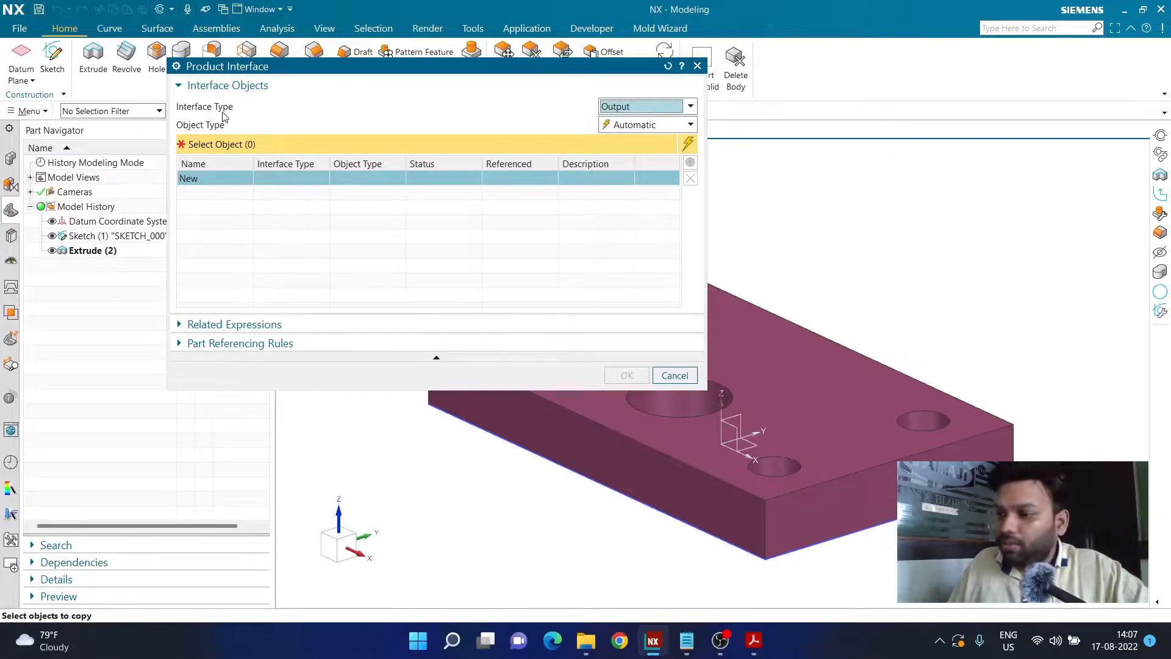
click(673, 108)
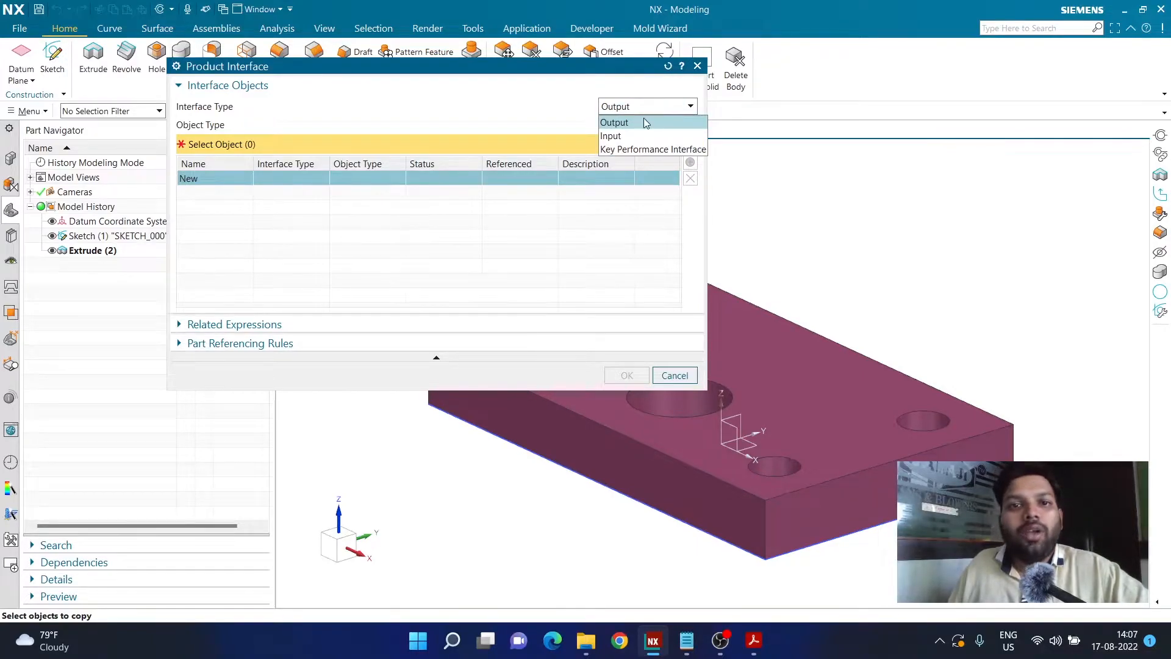
click(645, 124)
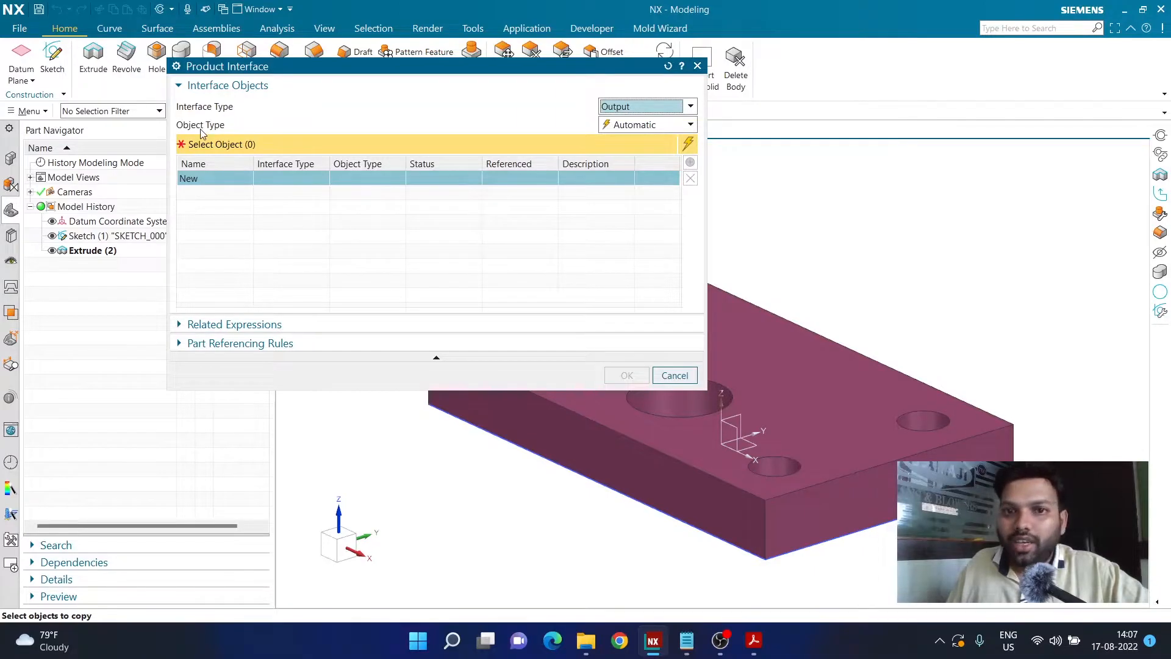
click(653, 125)
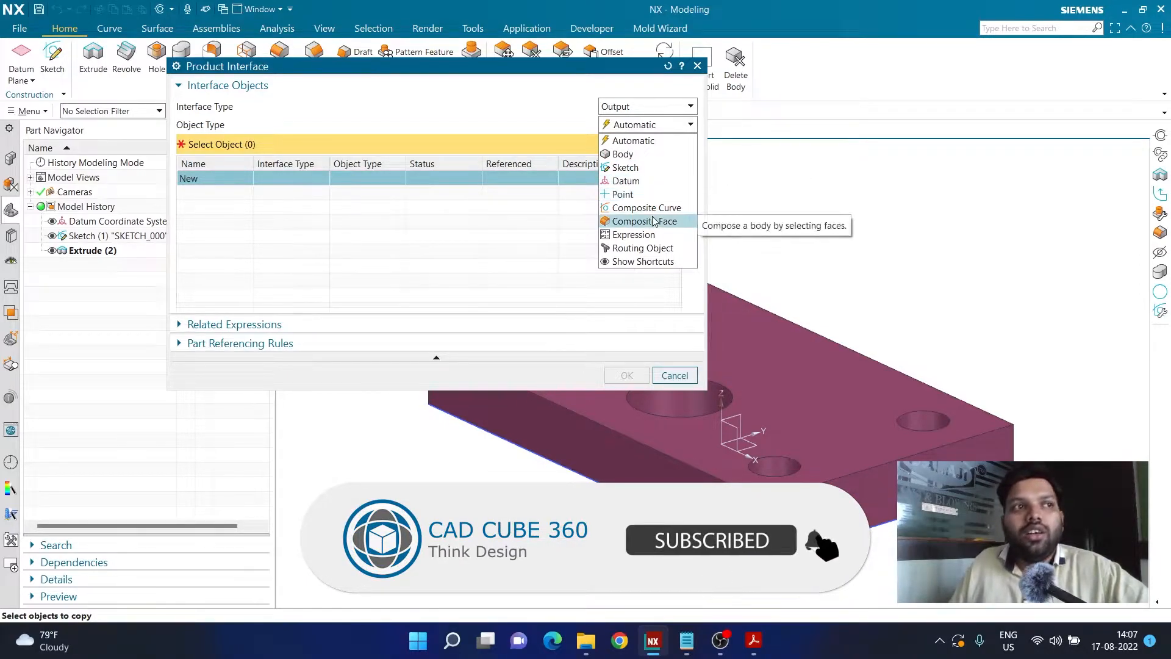
click(551, 215)
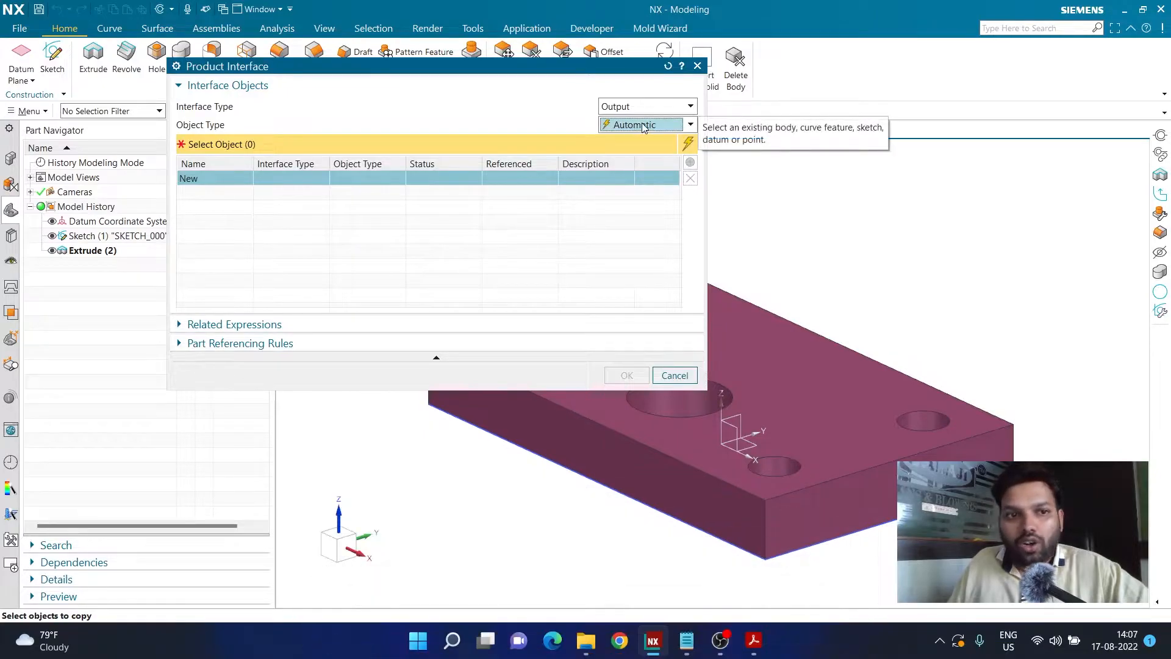
click(791, 359)
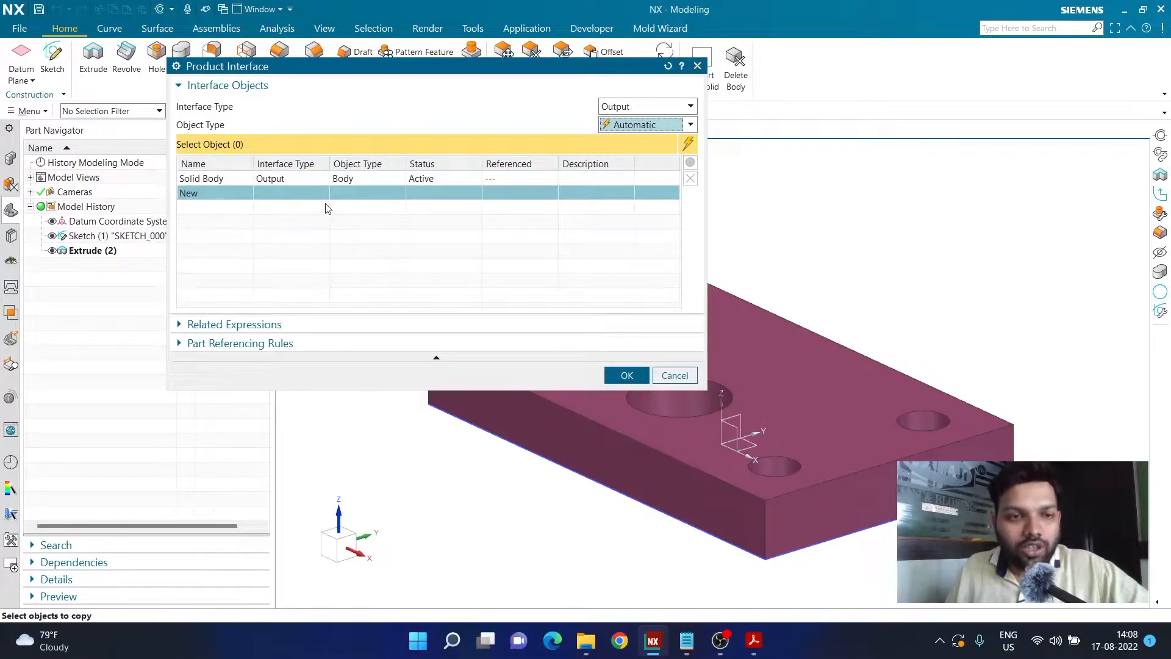
Rename the plate body's interface object as BM in its interface properties and accept the product interface
click(204, 181)
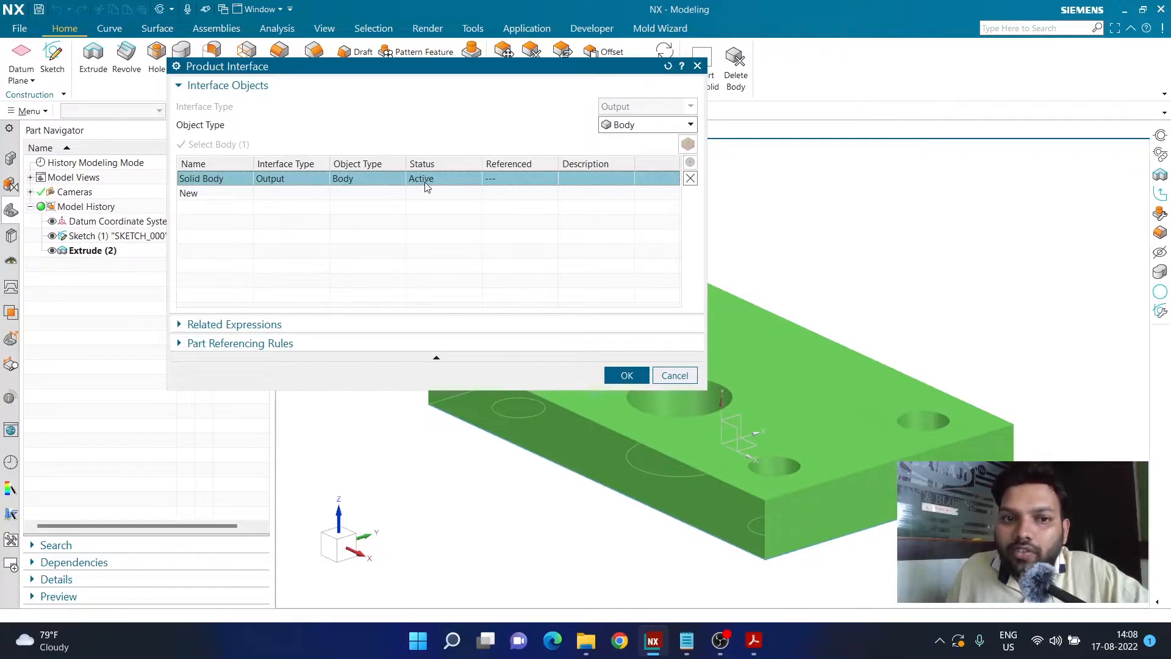
right_click(214, 185)
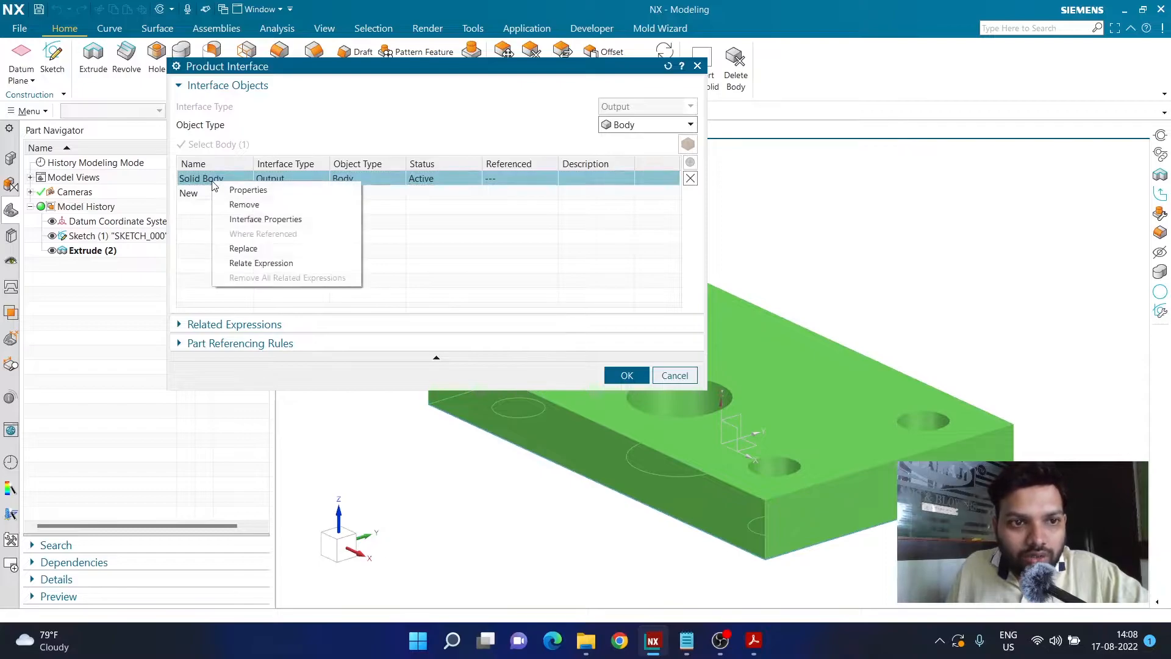
click(269, 221)
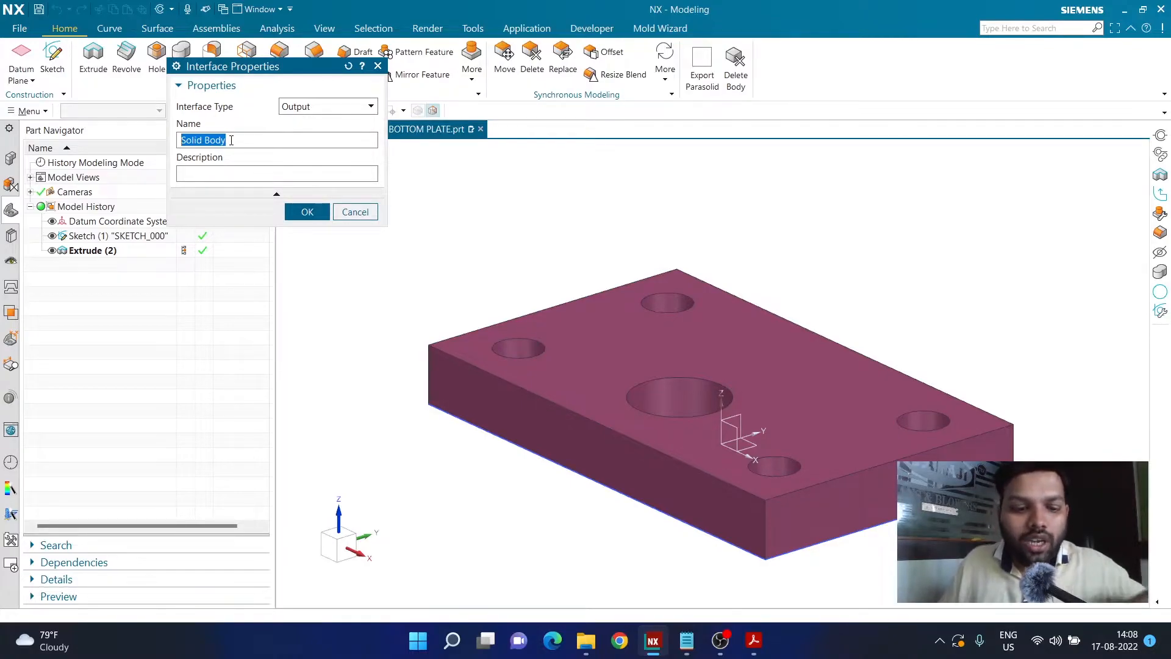
text(b)
text(BM)
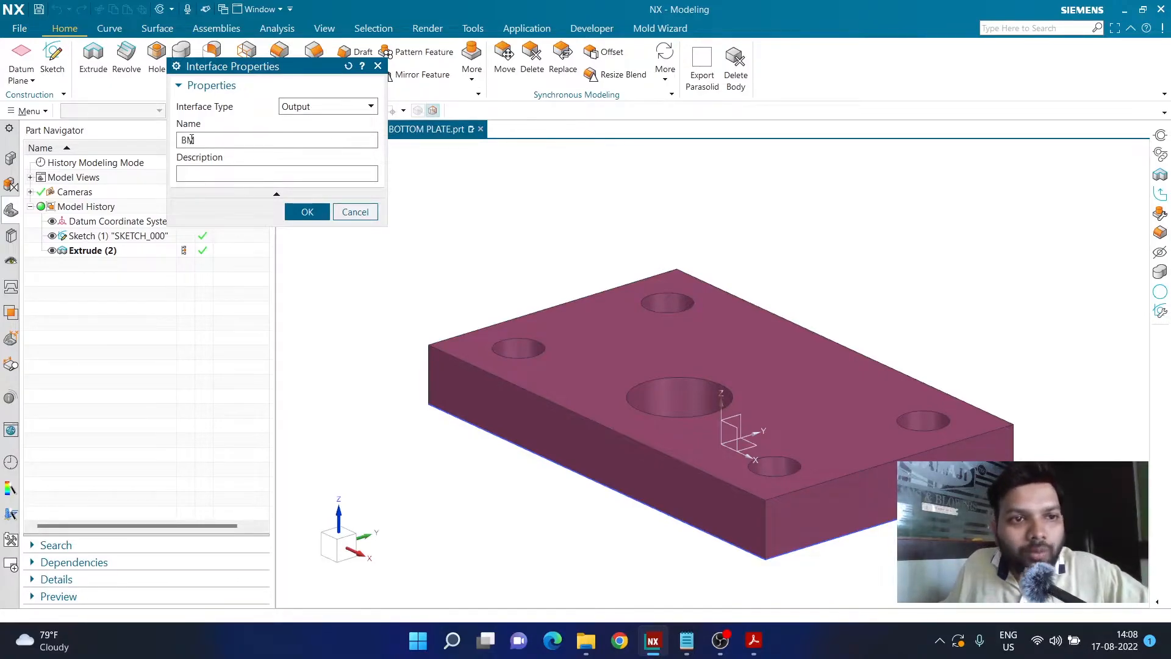
click(304, 211)
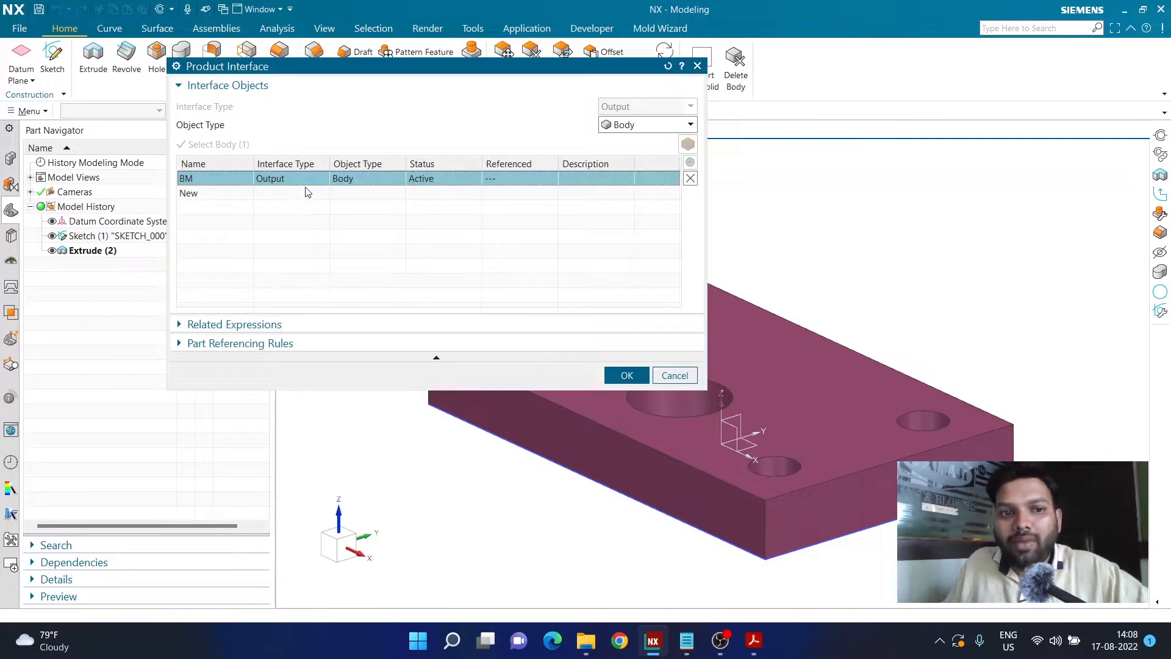
click(626, 375)
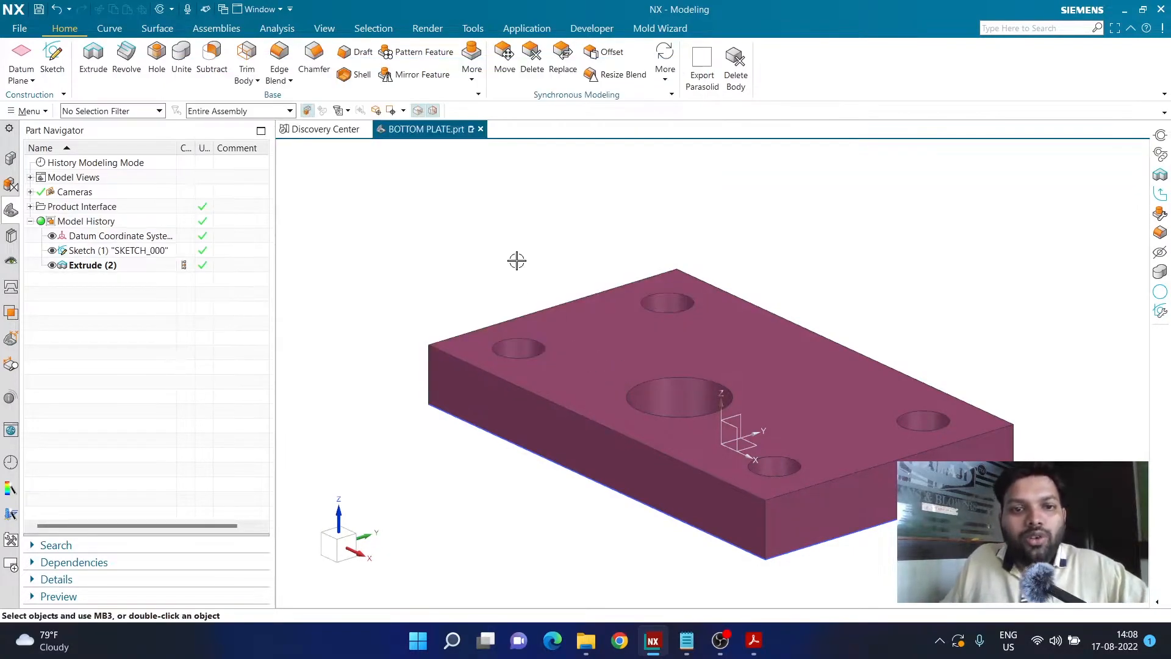
Expand the product interface in the model tree, then save and close the bottom plate part
click(30, 206)
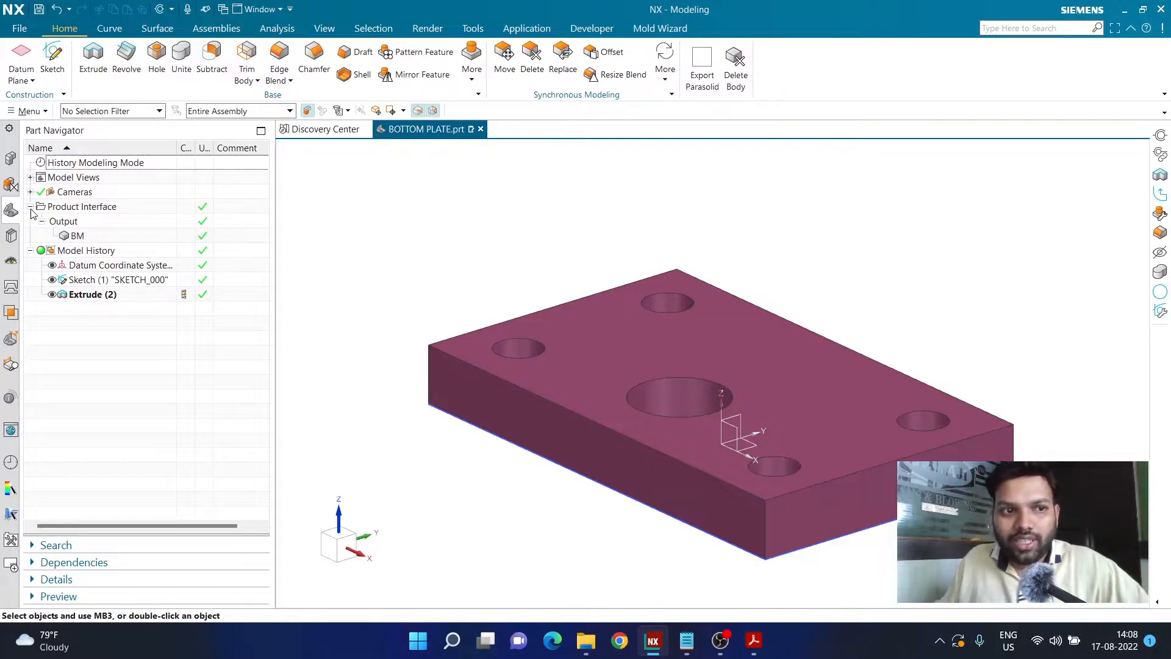
key(ctrl+s)
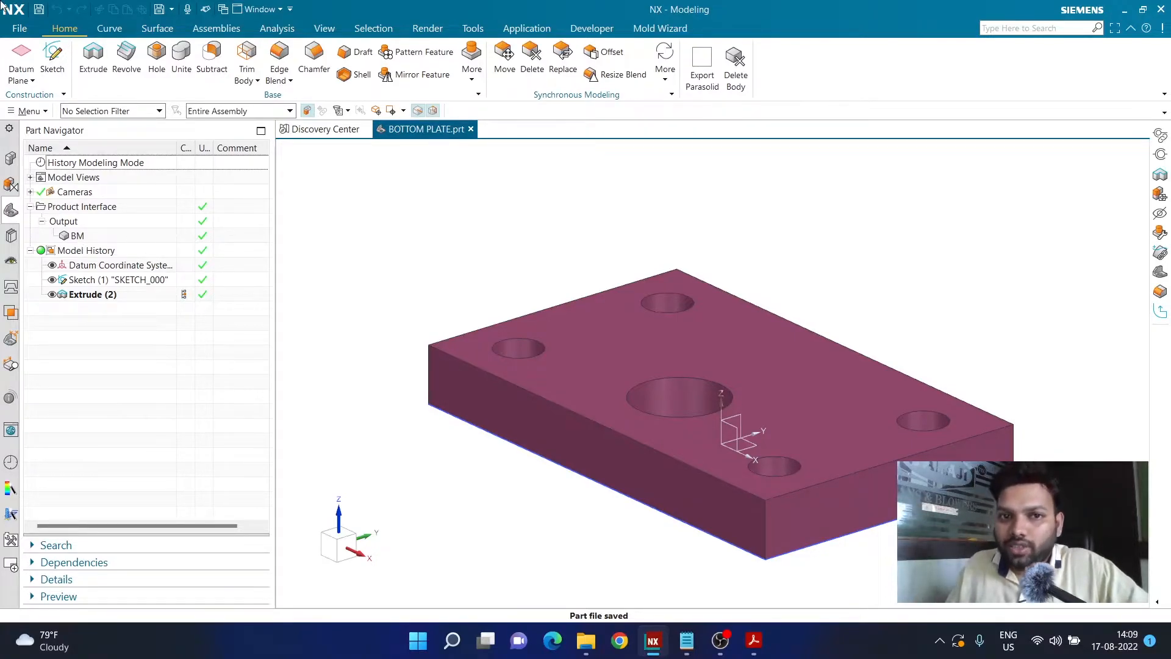
click(471, 129)
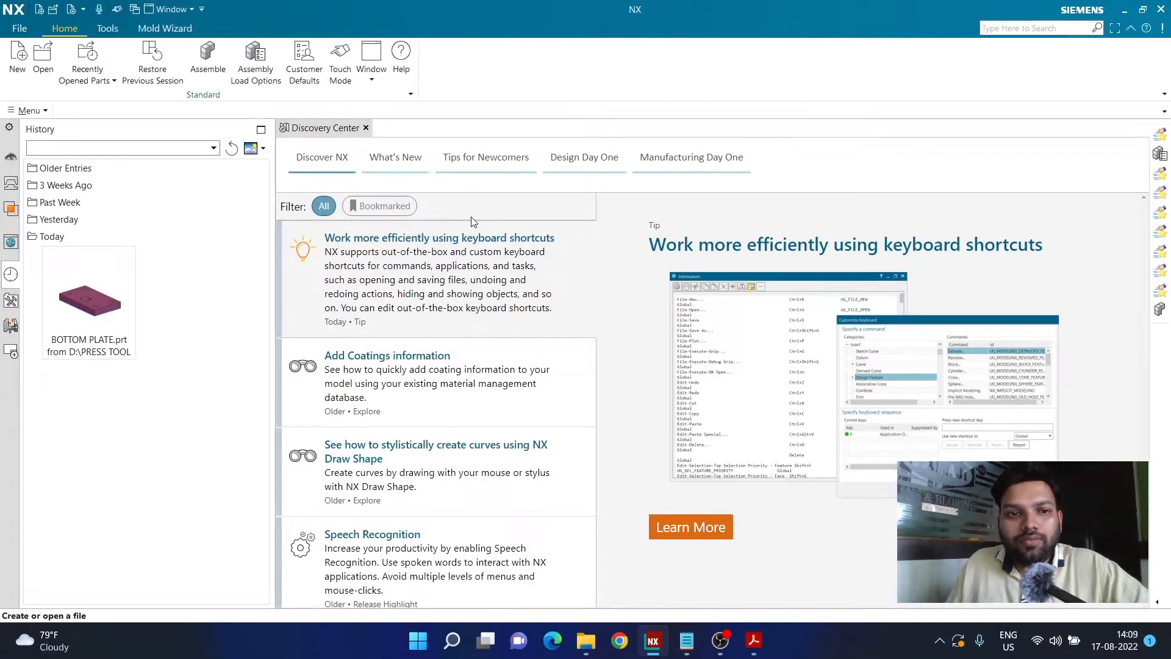
Create a new part named GUIDE_PILLAR from the millimeter Model template in the D:\PRESS TOOL ASSEMBLY\ folder
click(18, 79)
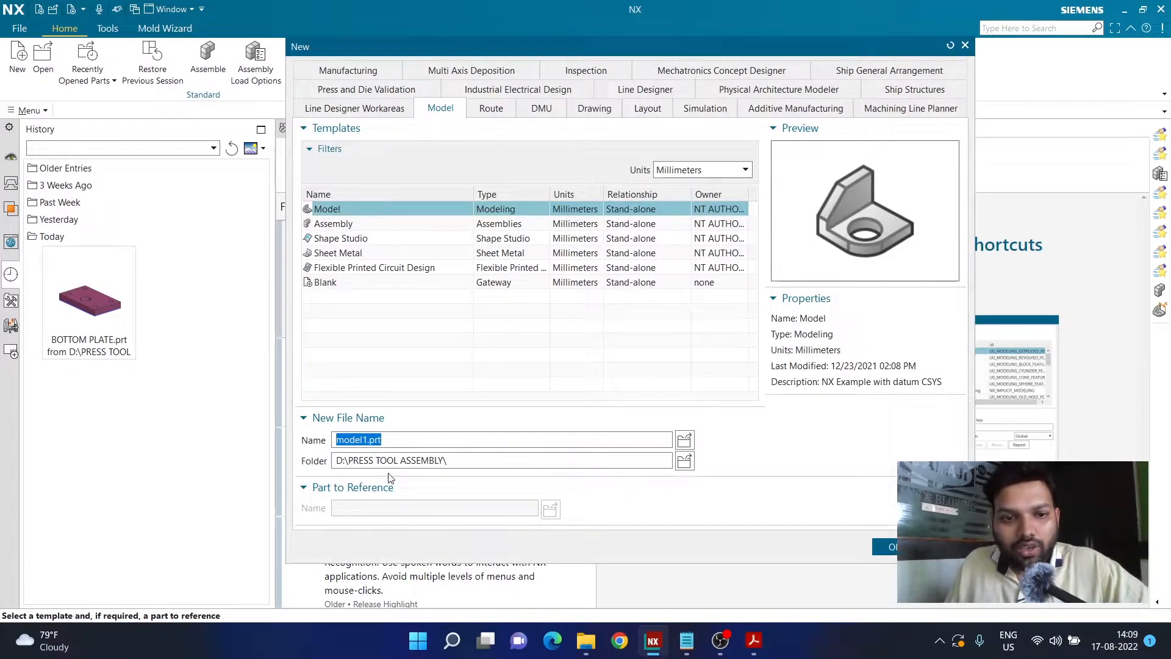
text(GUIDE)
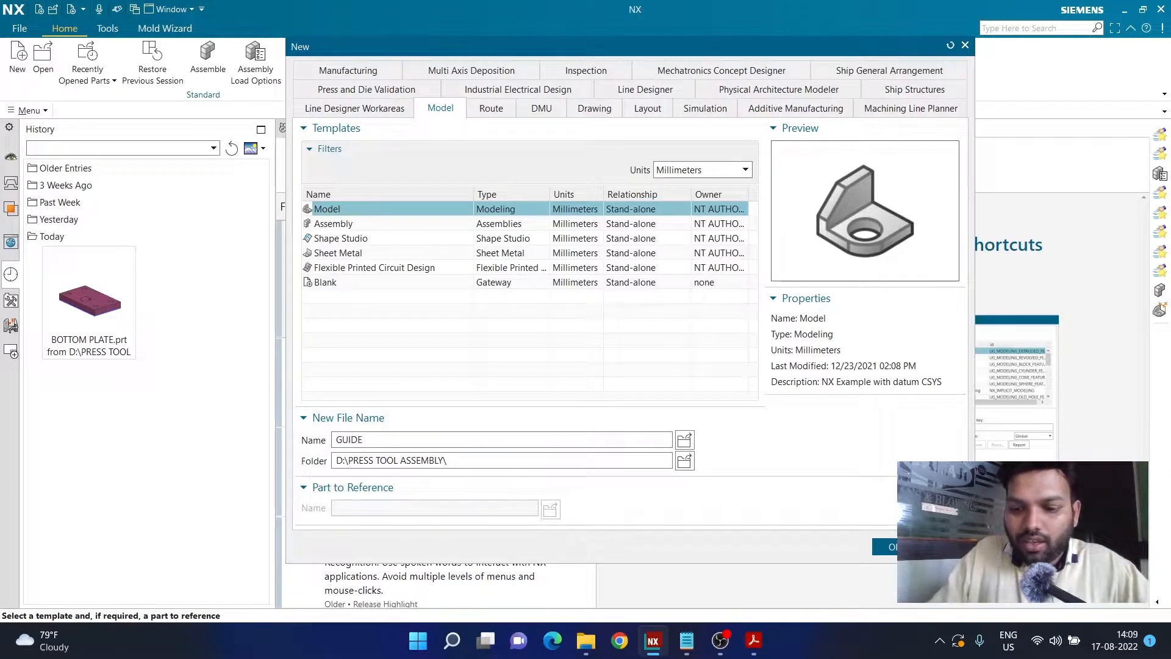
text(_PILLAR)
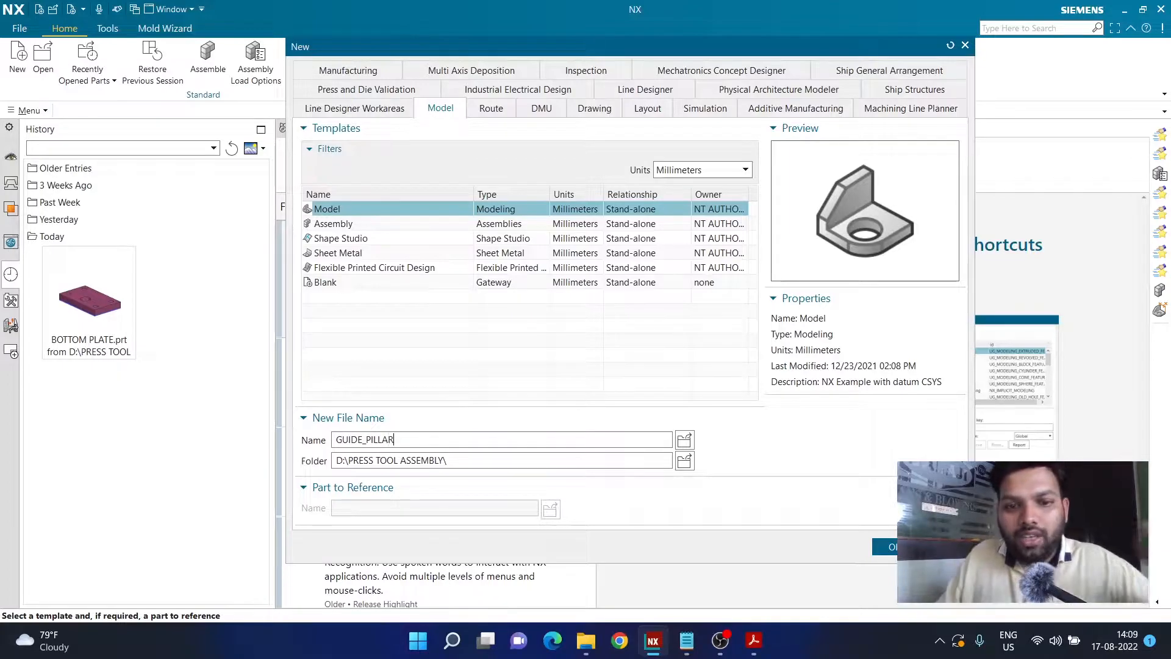
key(Return)
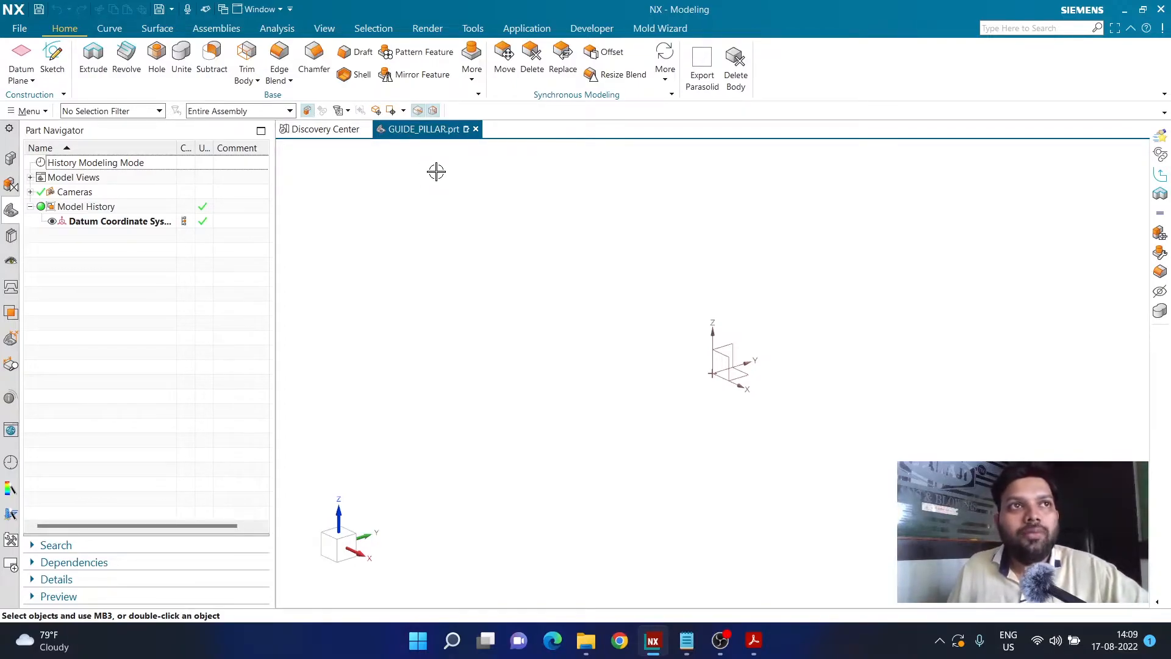
Look through the available Content roles for the Advanced role, and return to the part's model tree
click(473, 82)
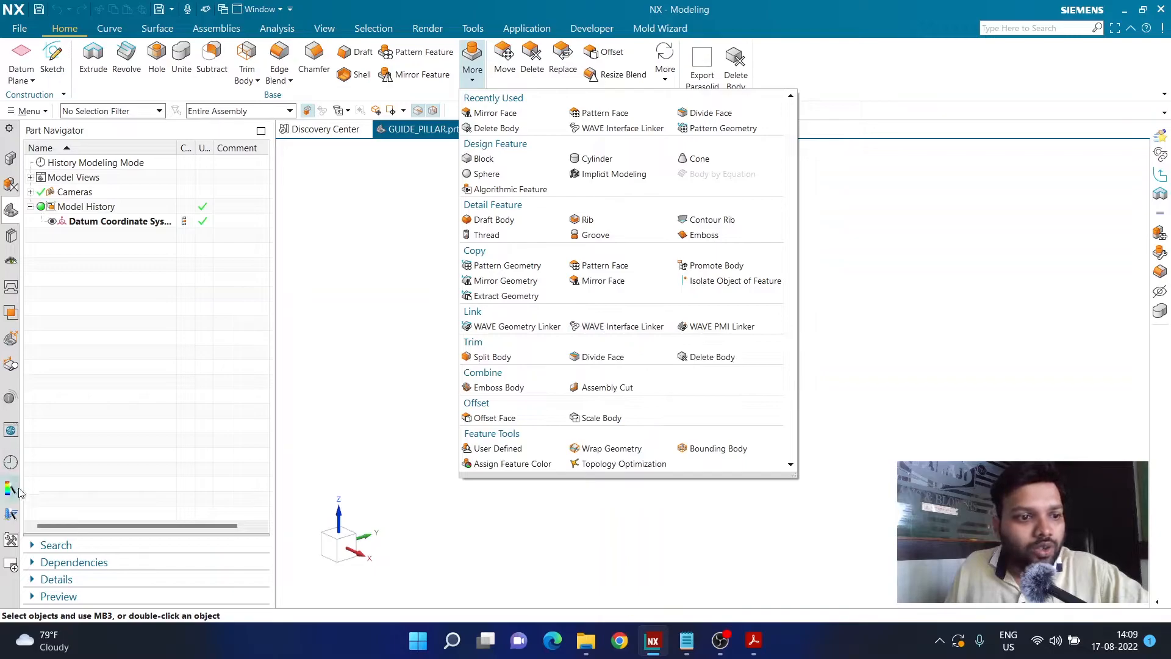
click(10, 540)
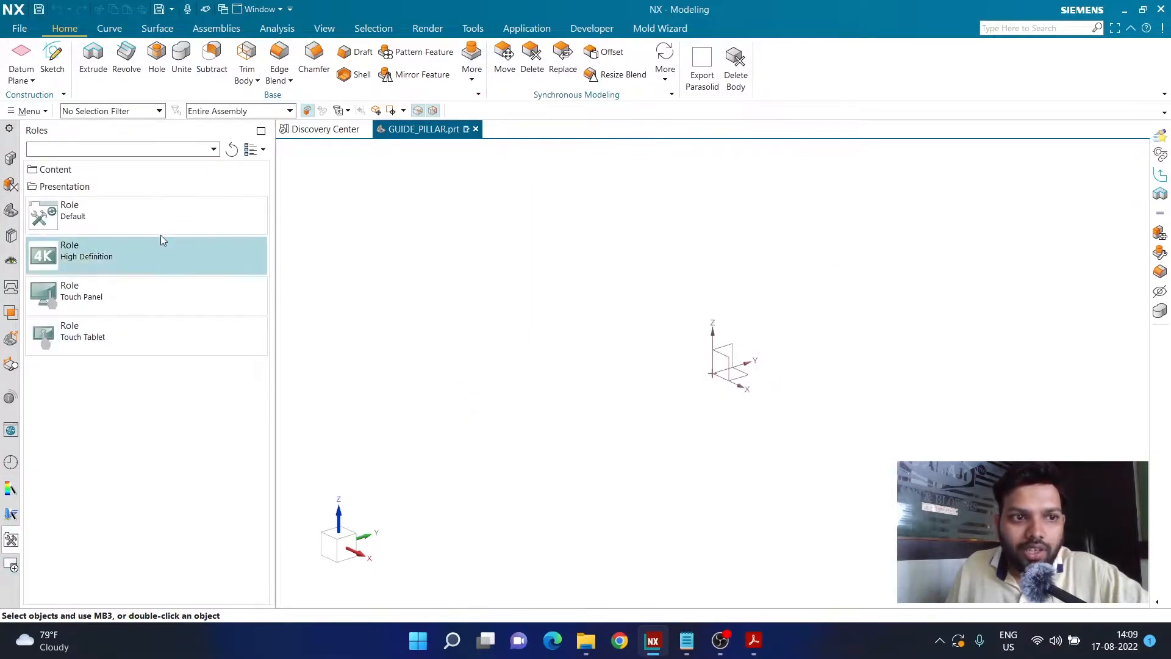
click(148, 182)
click(145, 170)
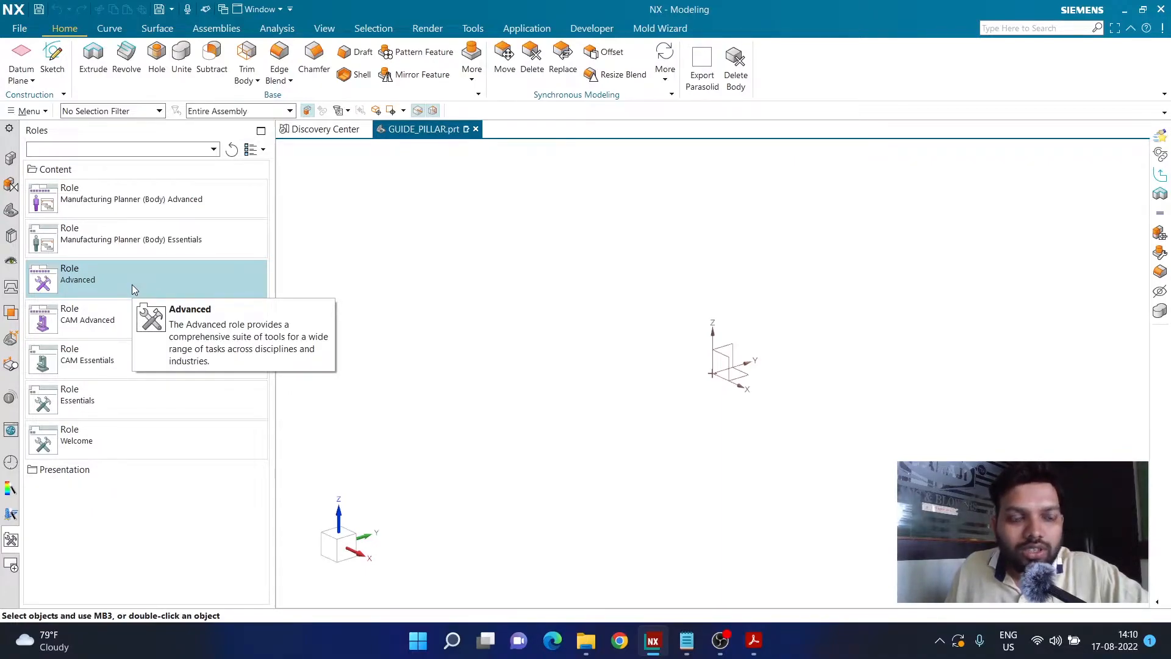
click(10, 210)
Link the BM interface body from BOTTOM PLATE in the PRESS TOOL ASSEMBLY folder into the guide pillar part with WAVE Interface Linker
click(471, 81)
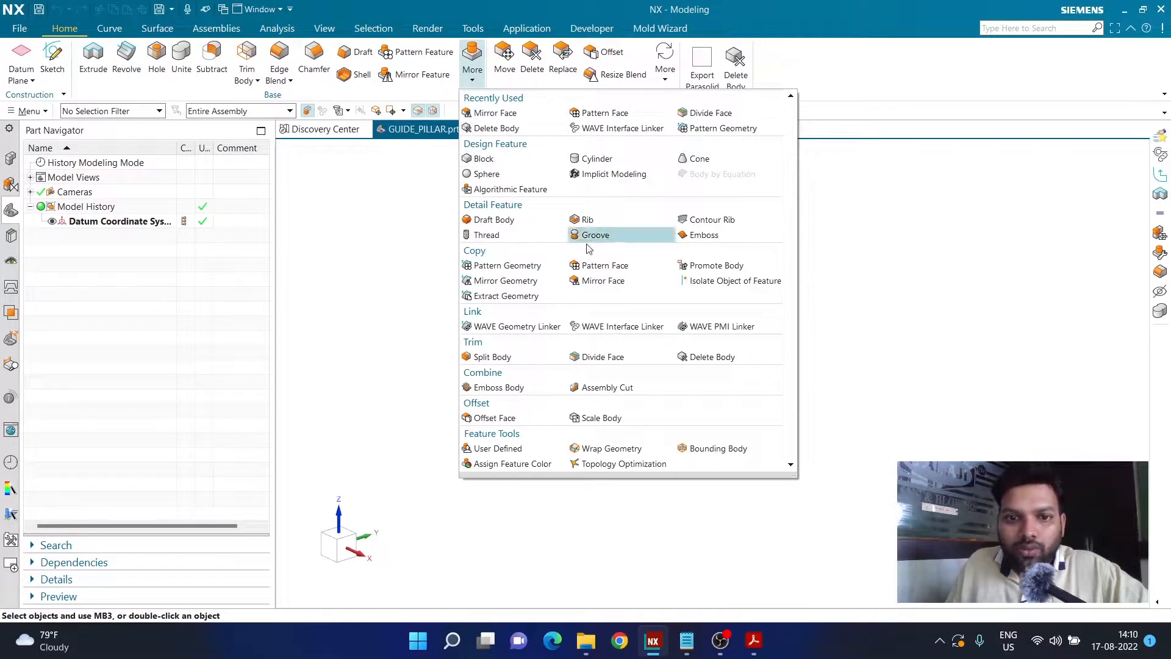
click(602, 332)
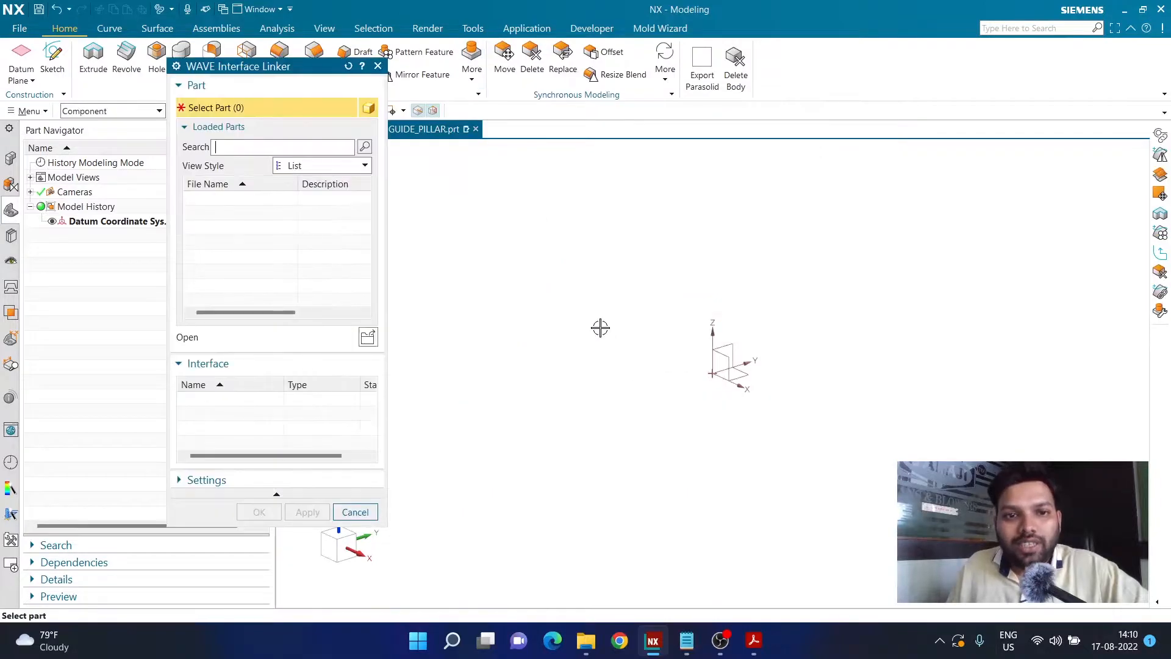
click(368, 339)
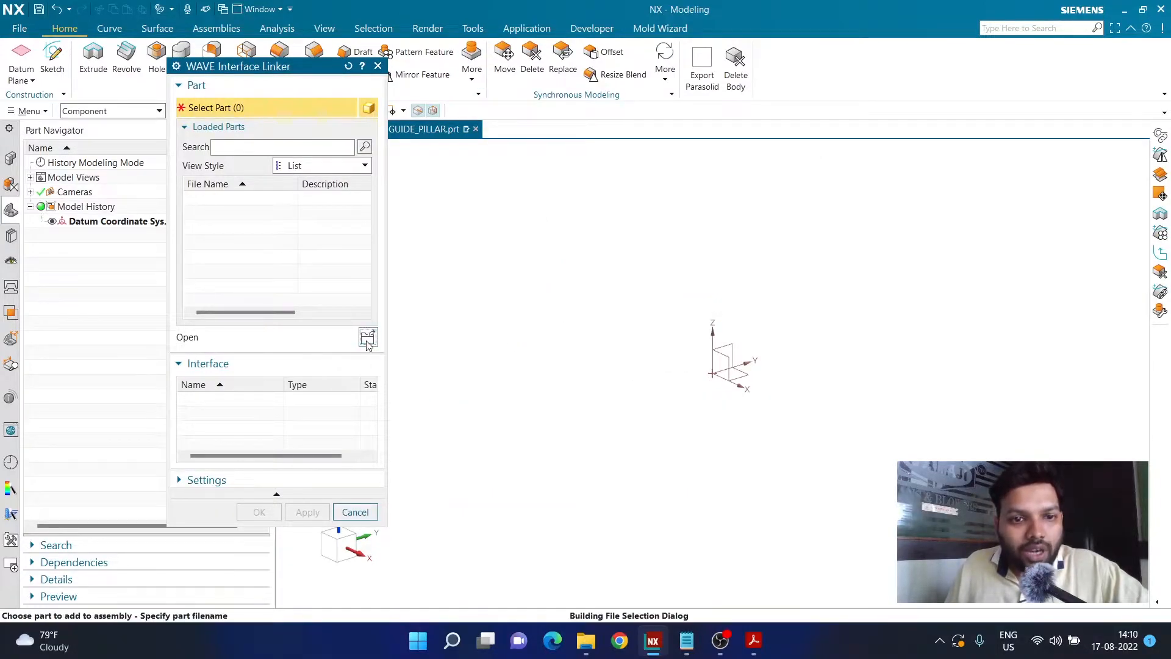
click(209, 122)
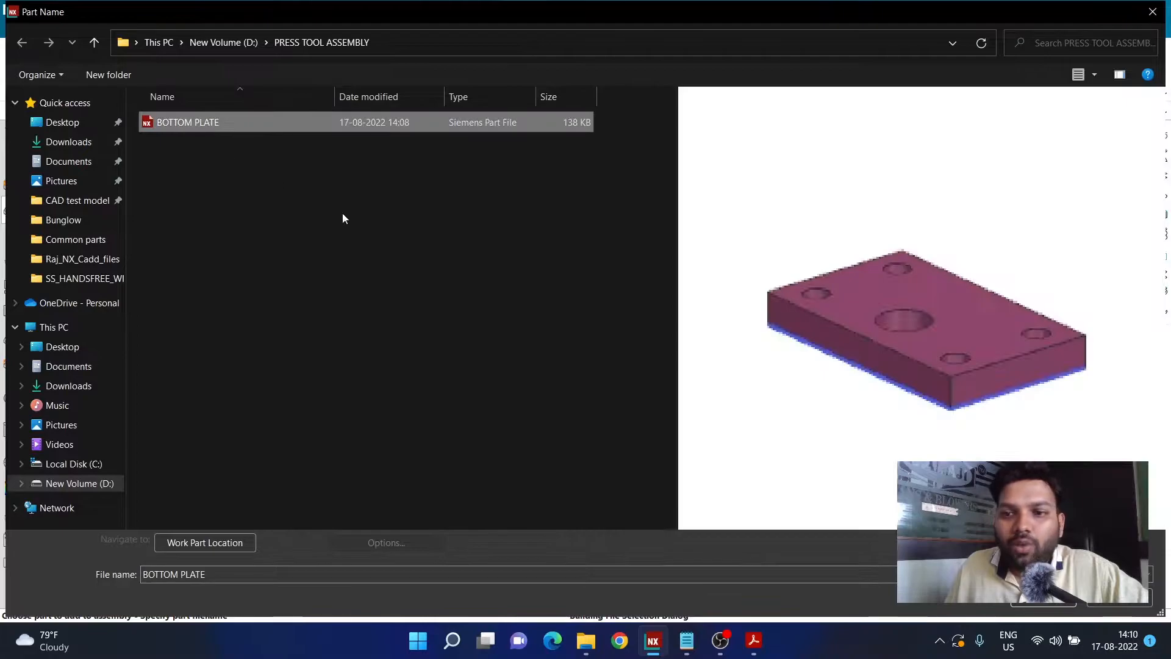
key(Return)
click(218, 402)
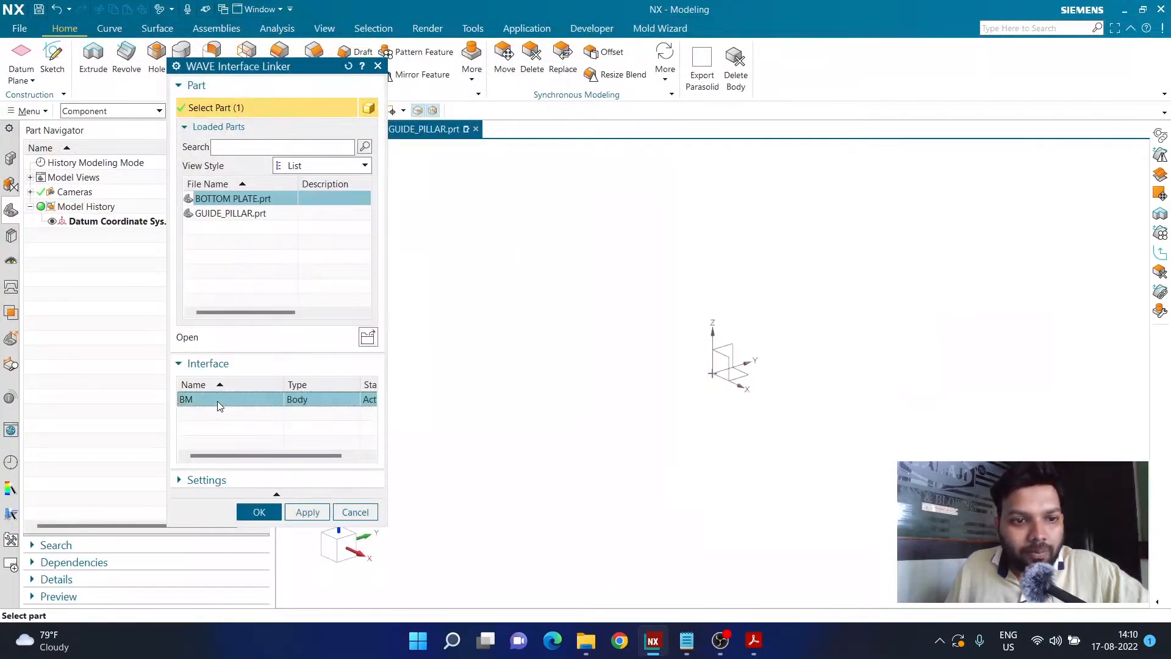
mouse_move(220, 201)
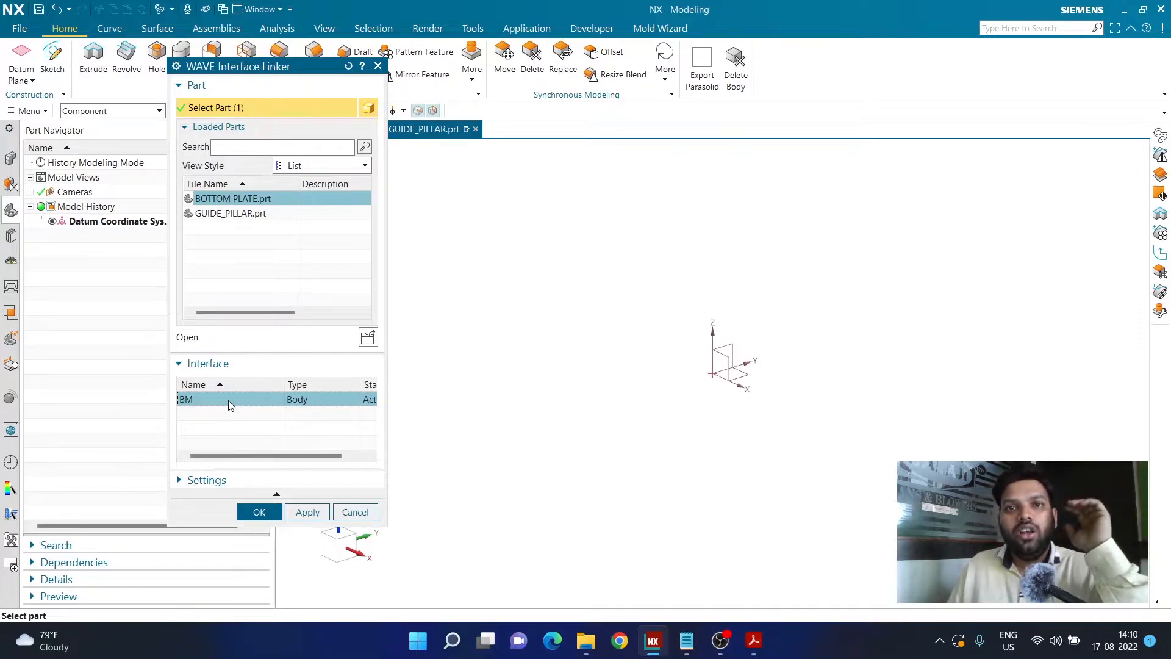
click(258, 512)
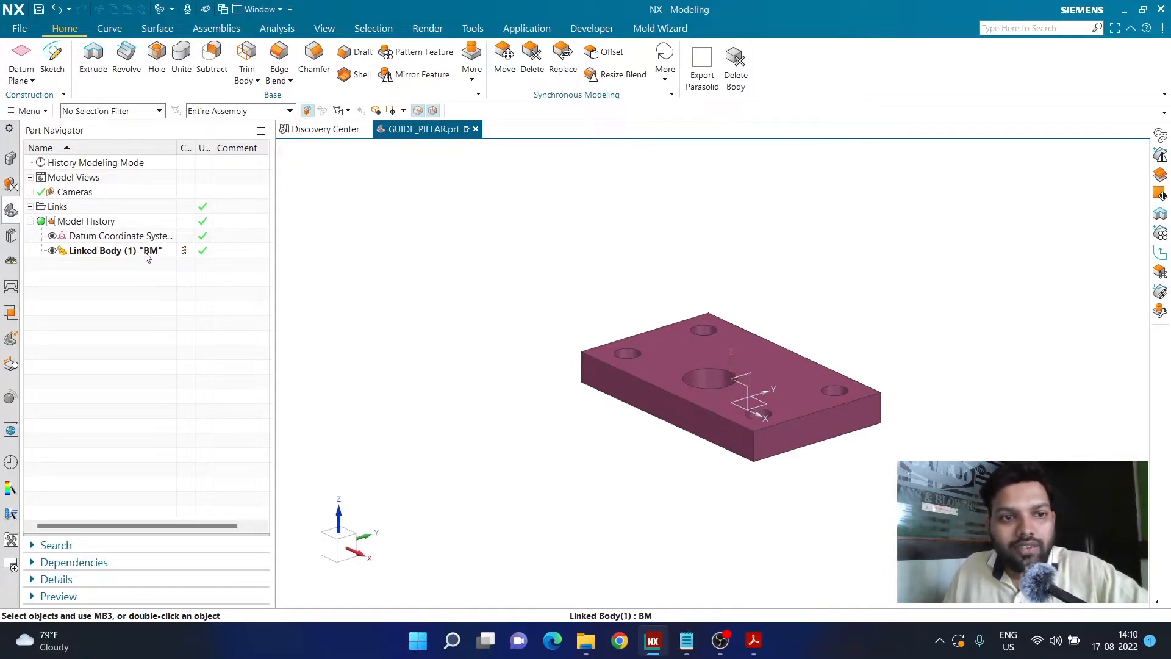
scroll(696, 403, up, 2)
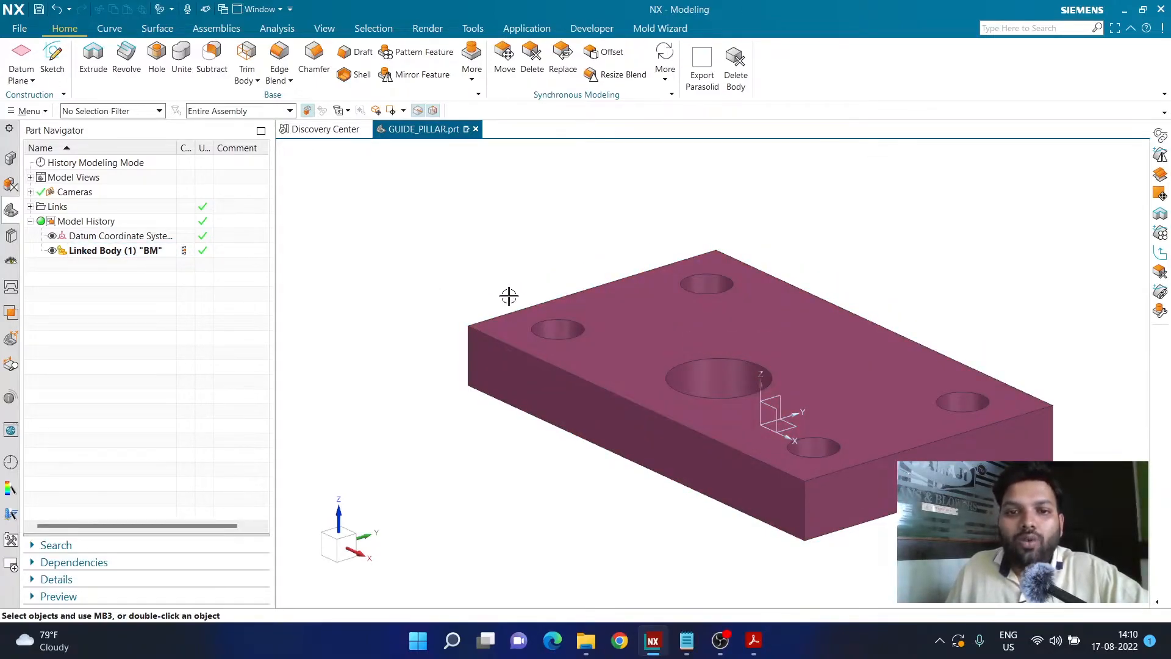
scroll(515, 303, down, 2)
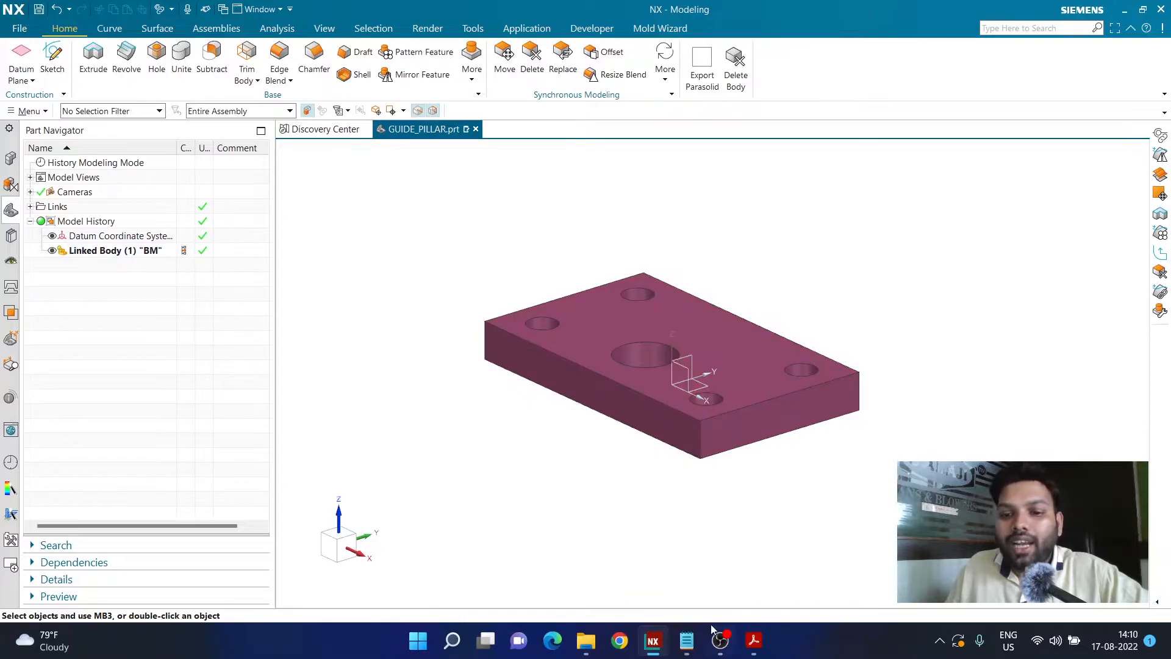
Check the guide pillar drawing, then set up an Extrude of one plate corner hole's upper edge as a single curve, with start distance -170 mm
mouse_move(755, 647)
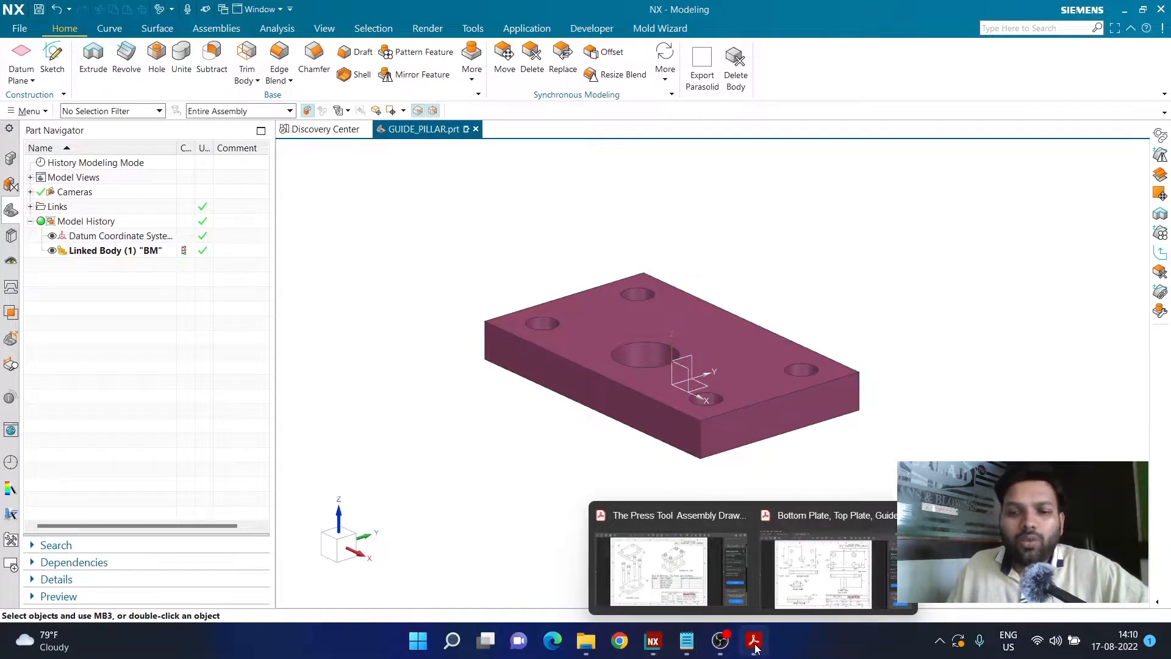
click(796, 604)
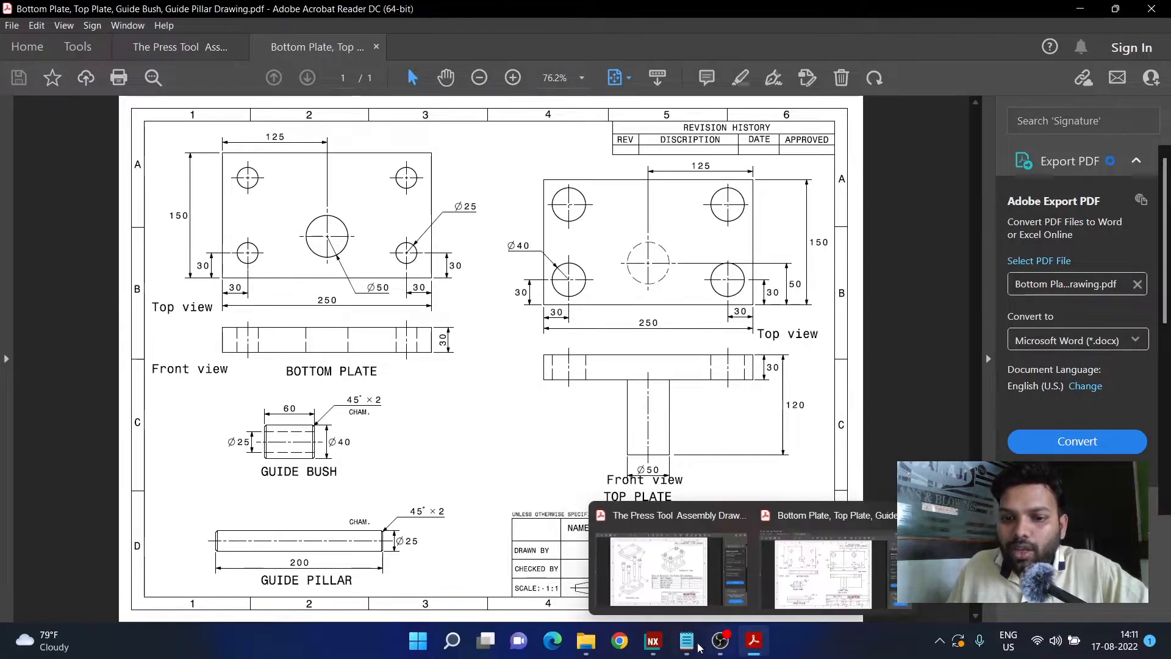
click(652, 641)
scroll(601, 256, up, 4)
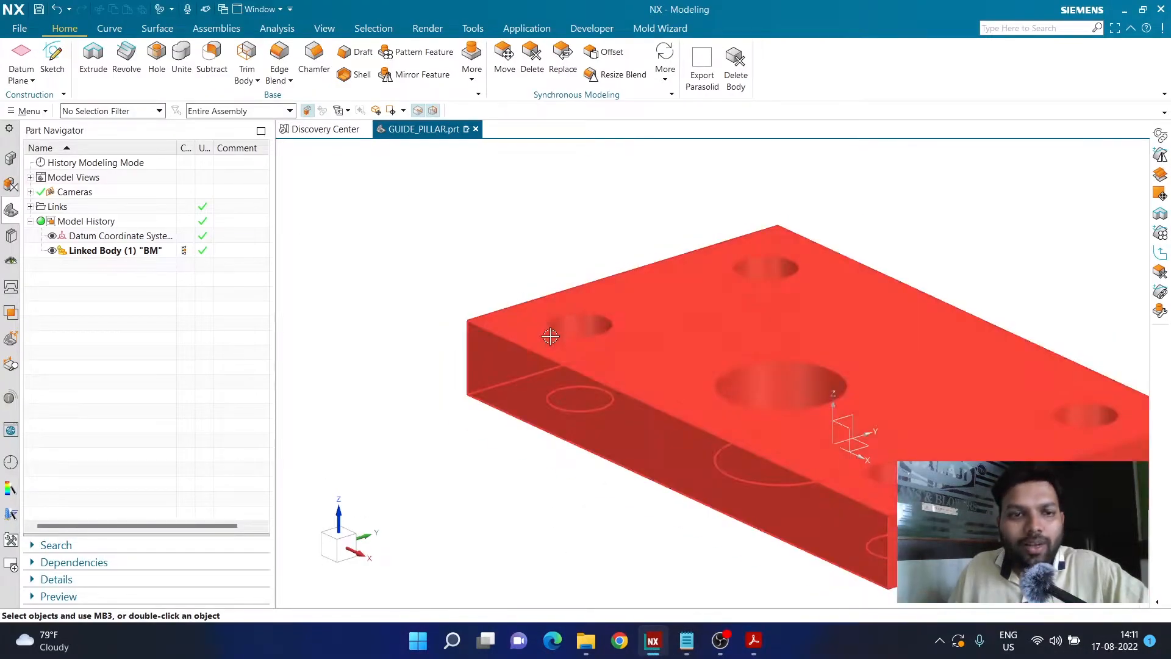
click(93, 53)
click(628, 154)
click(630, 166)
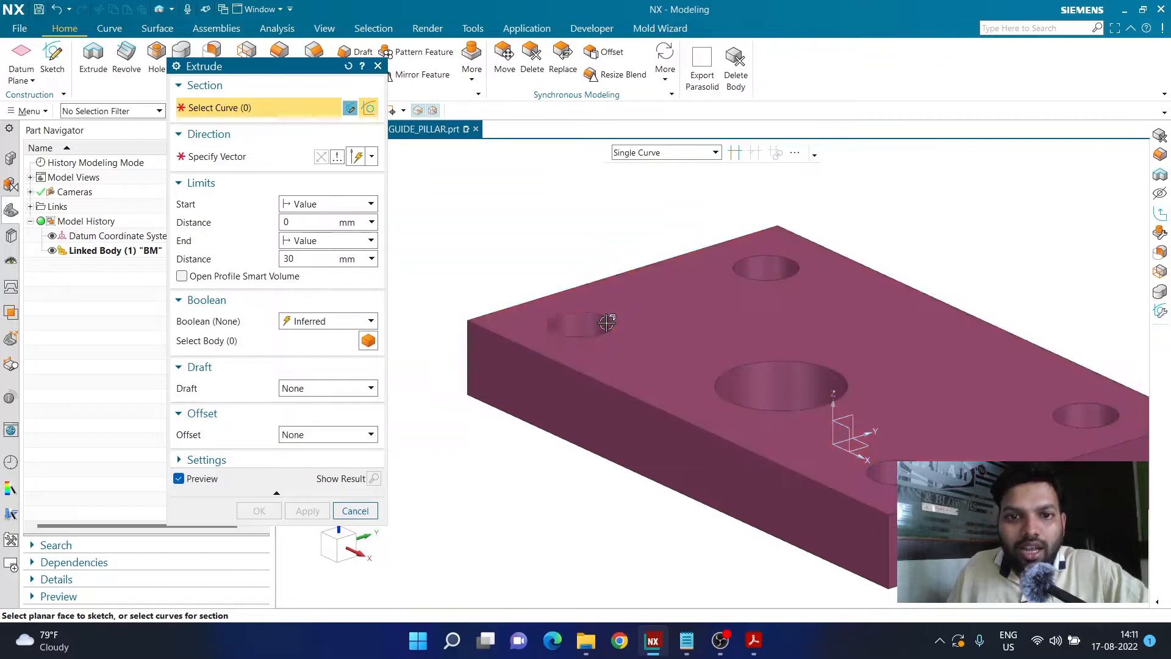
click(610, 320)
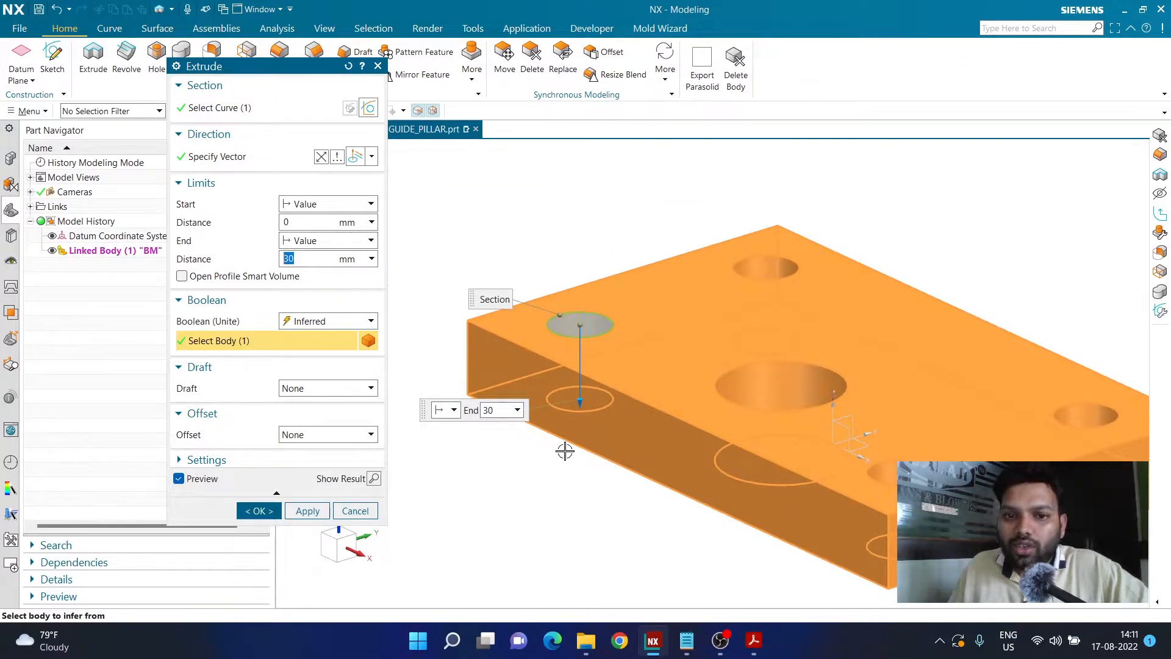
scroll(574, 380, down, 1)
scroll(577, 399, up, 1)
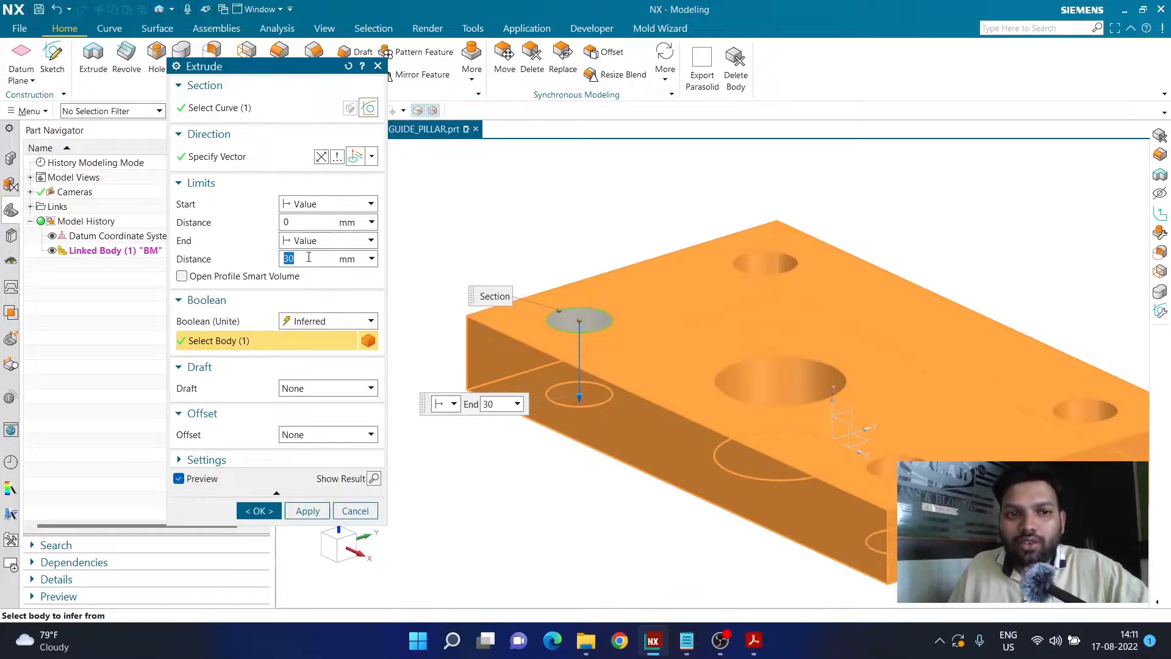
click(306, 222)
text(-170)
key(Return)
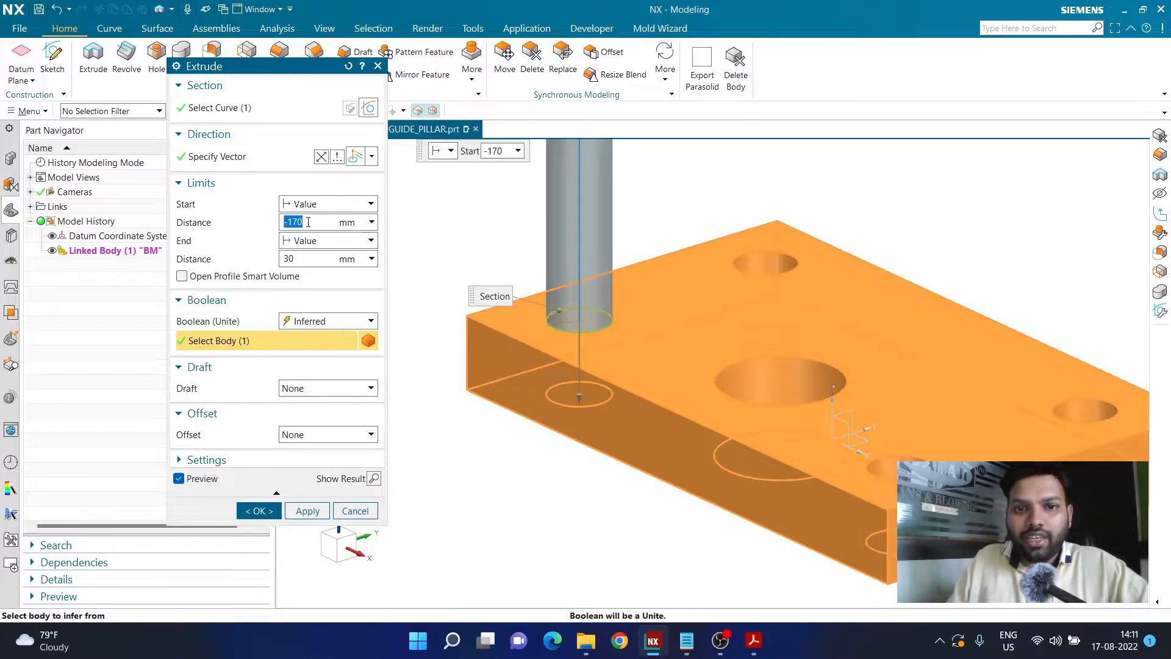
Set the extrusion's Boolean to None and create the pillar as a separate body
scroll(600, 424, down, 5)
scroll(586, 273, up, 1)
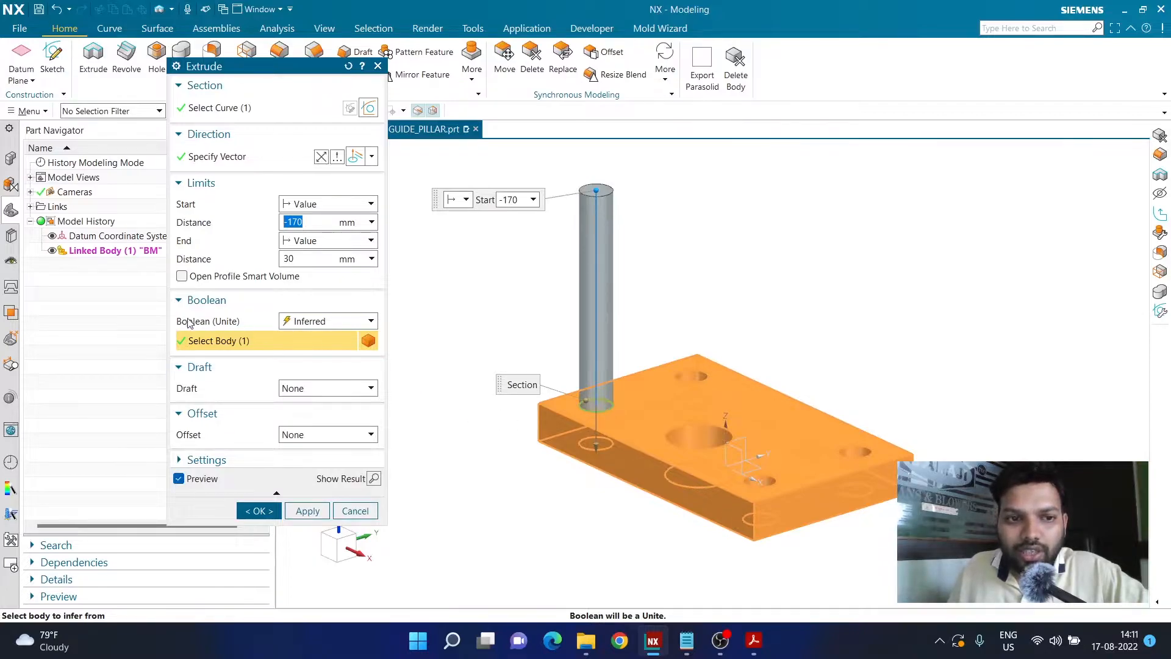
click(305, 321)
click(300, 335)
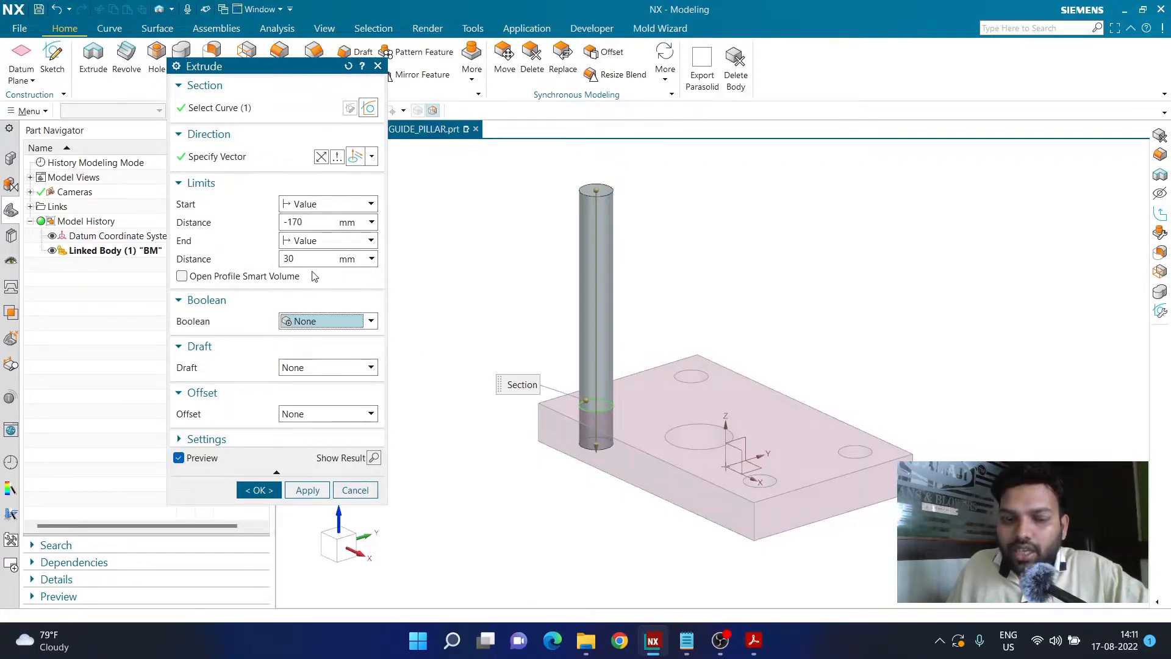
click(261, 491)
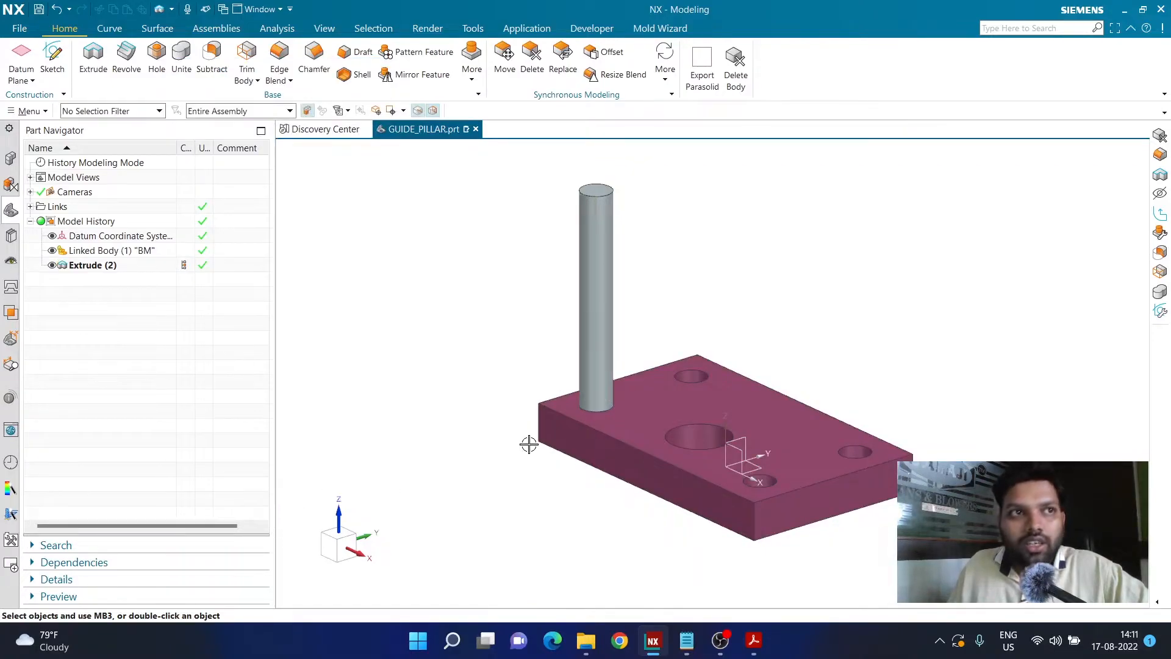
scroll(652, 374, up, 2)
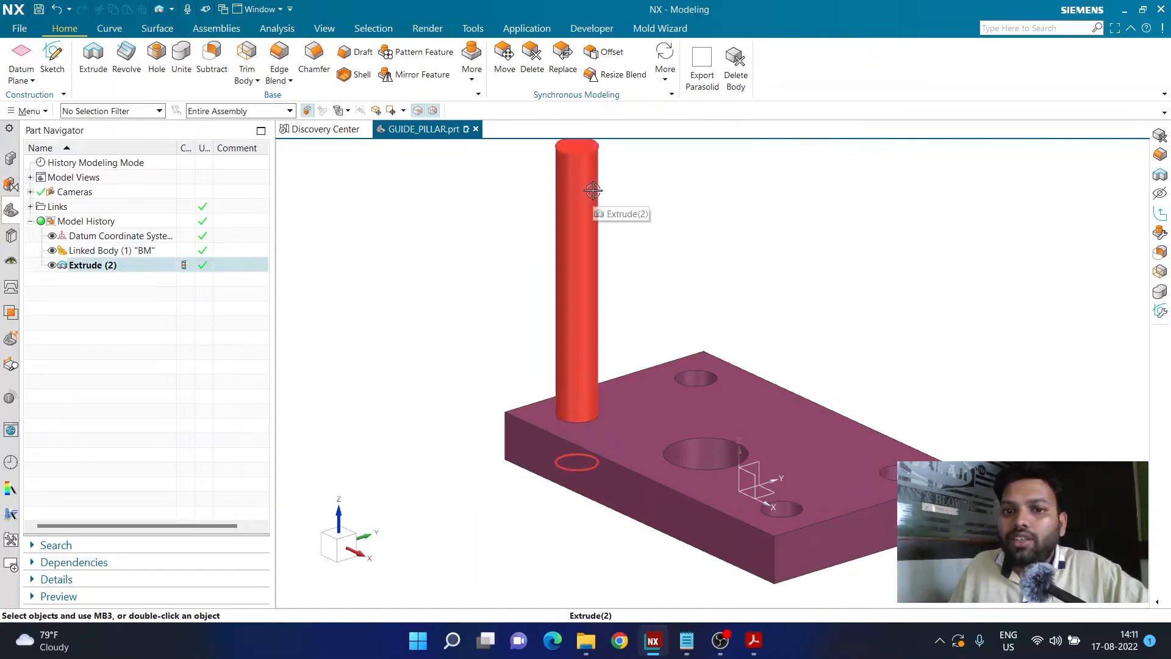
scroll(645, 261, down, 2)
scroll(647, 261, up, 1)
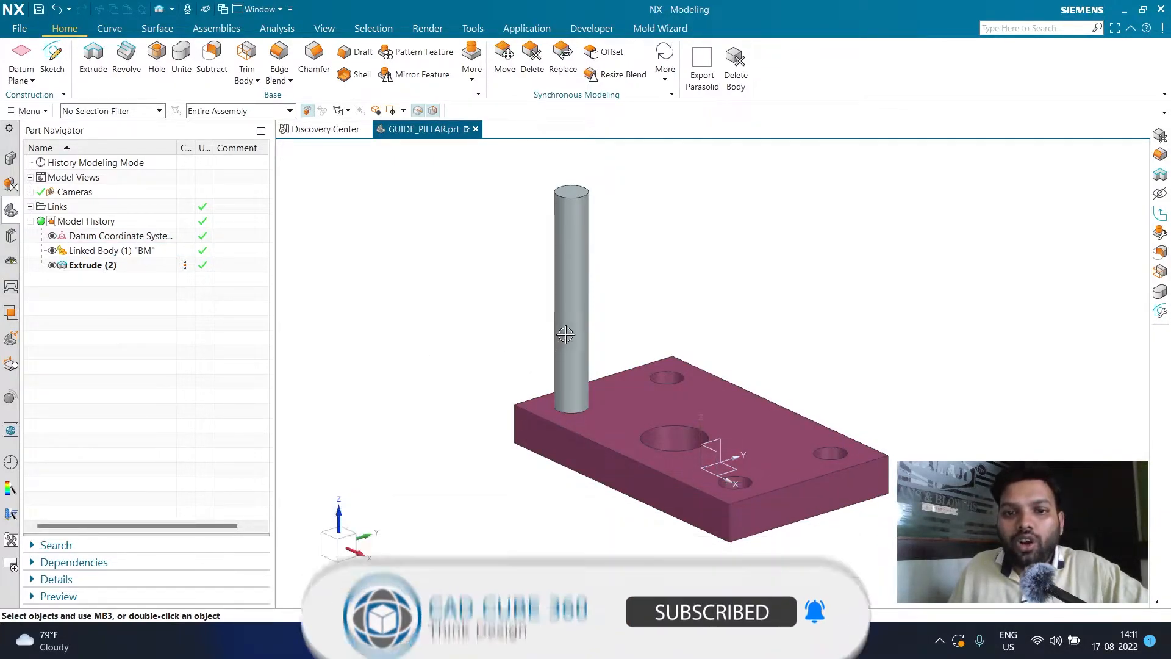
Remove the linked bottom plate body from the guide pillar part with Delete Body
click(475, 81)
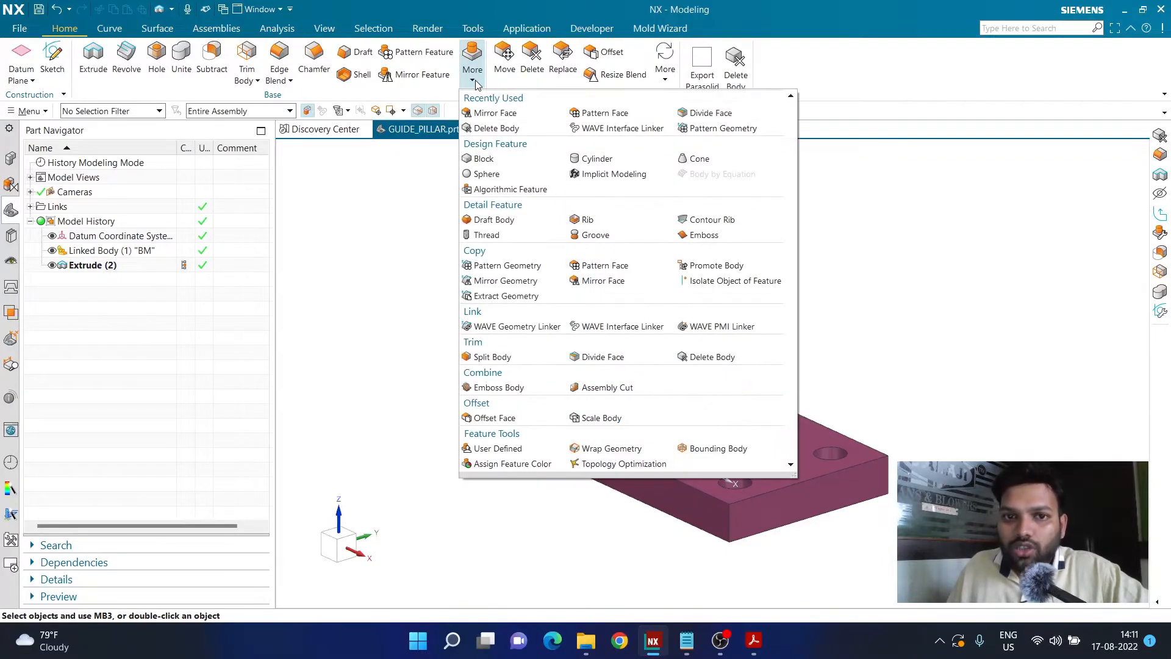
click(700, 359)
click(686, 400)
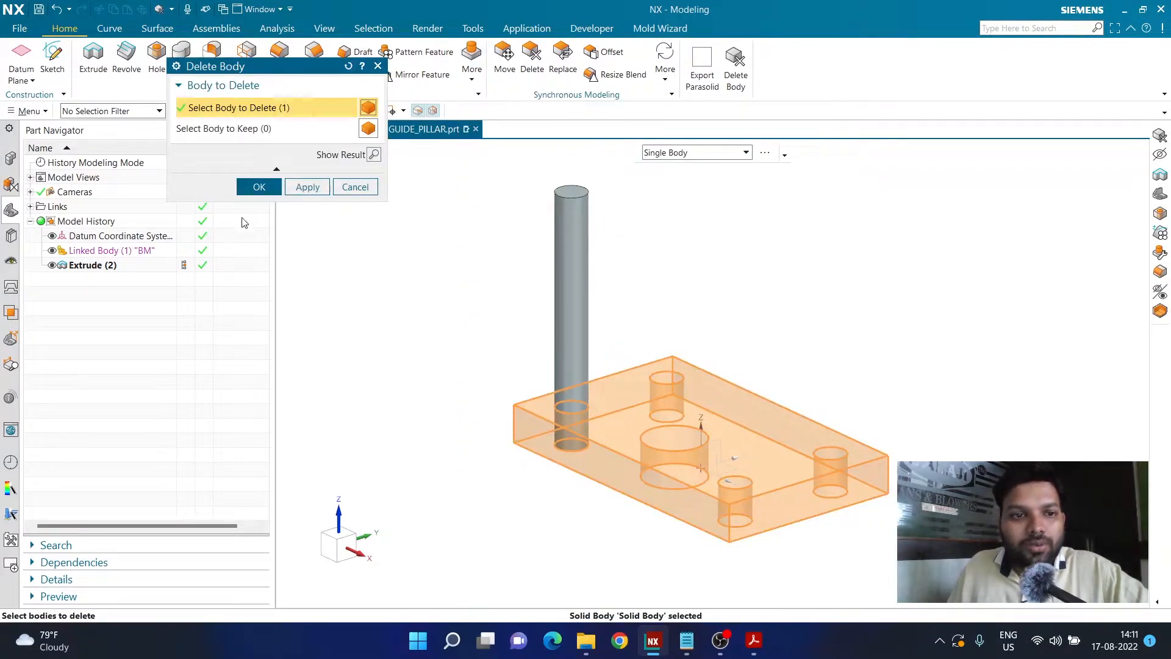
click(244, 185)
Chamfer both circular end edges of the pillar with a symmetric 2 mm distance, checked against the drawing, and save the part
click(314, 58)
click(591, 192)
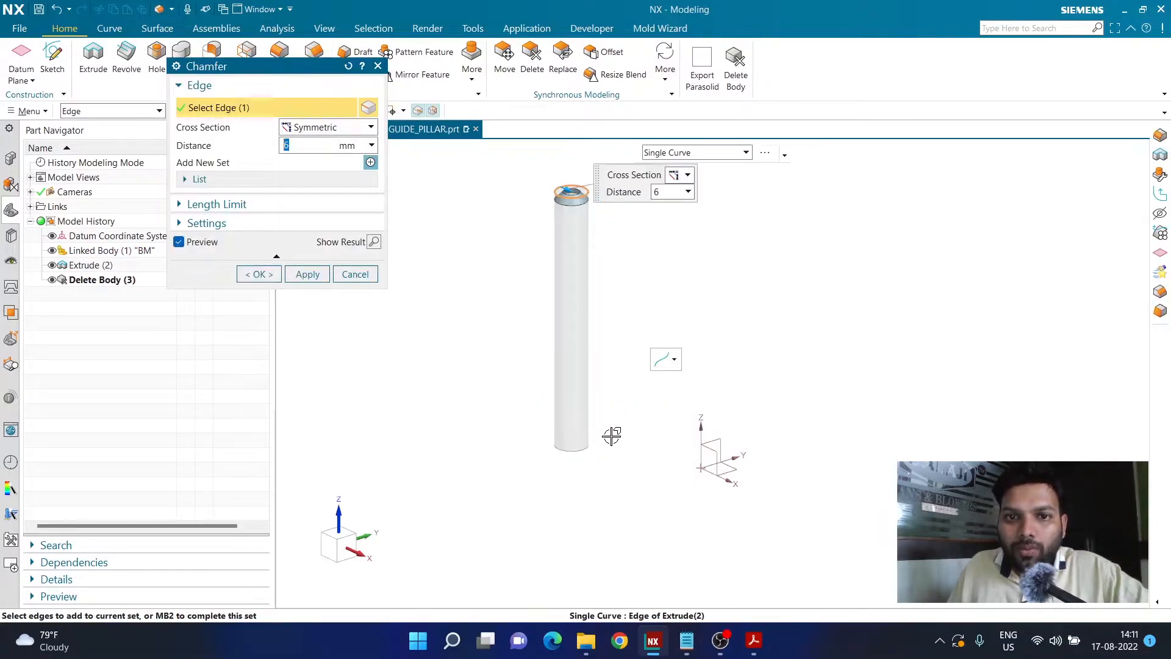
click(578, 445)
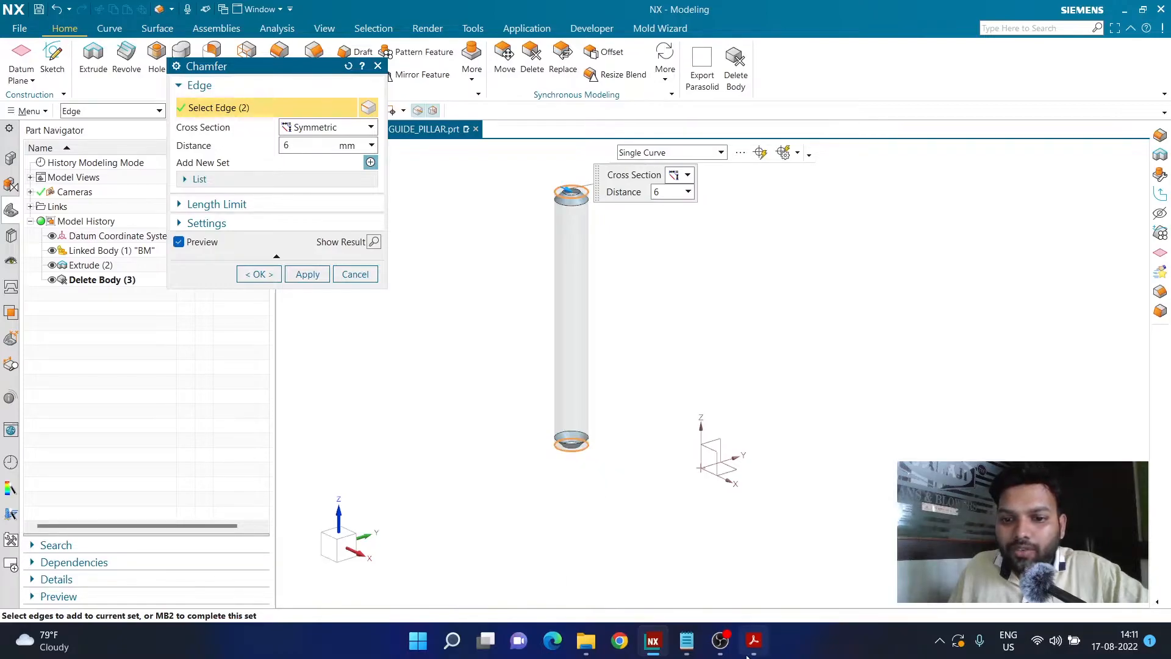
mouse_move(754, 641)
click(803, 587)
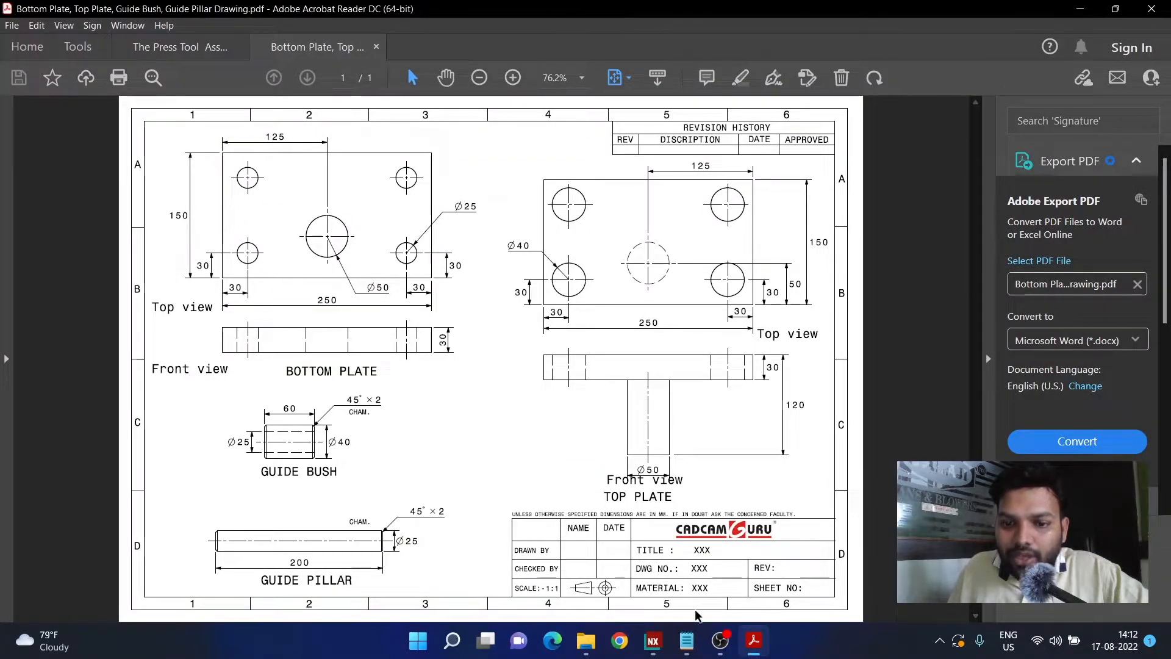
click(651, 640)
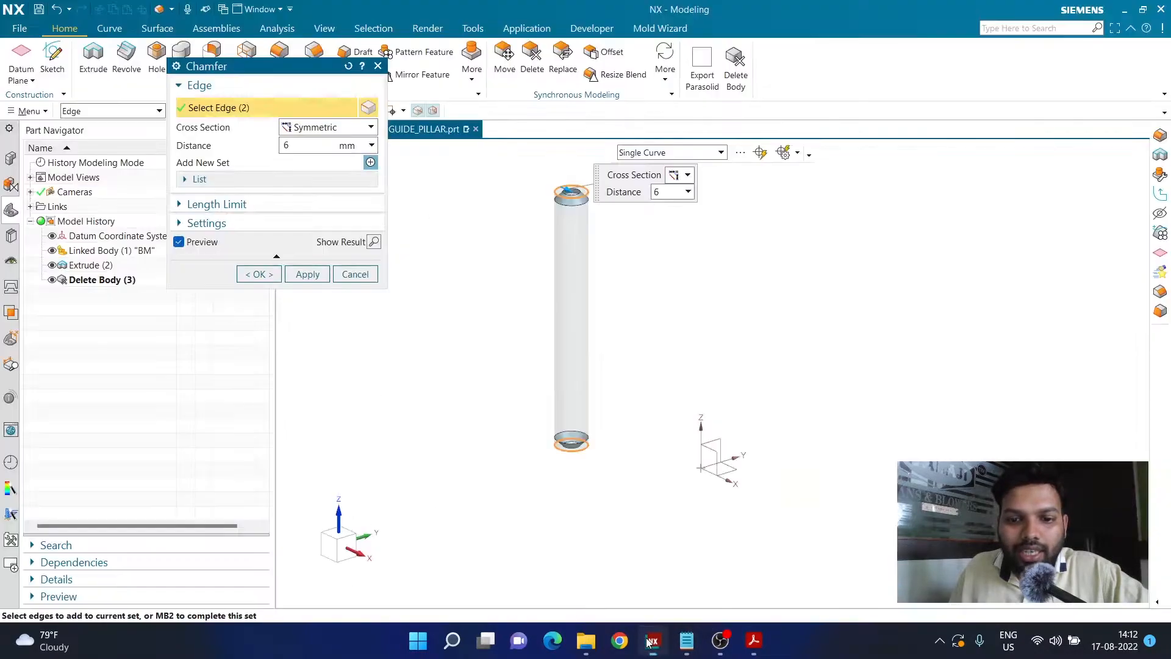
click(302, 146)
text(2)
key(Return)
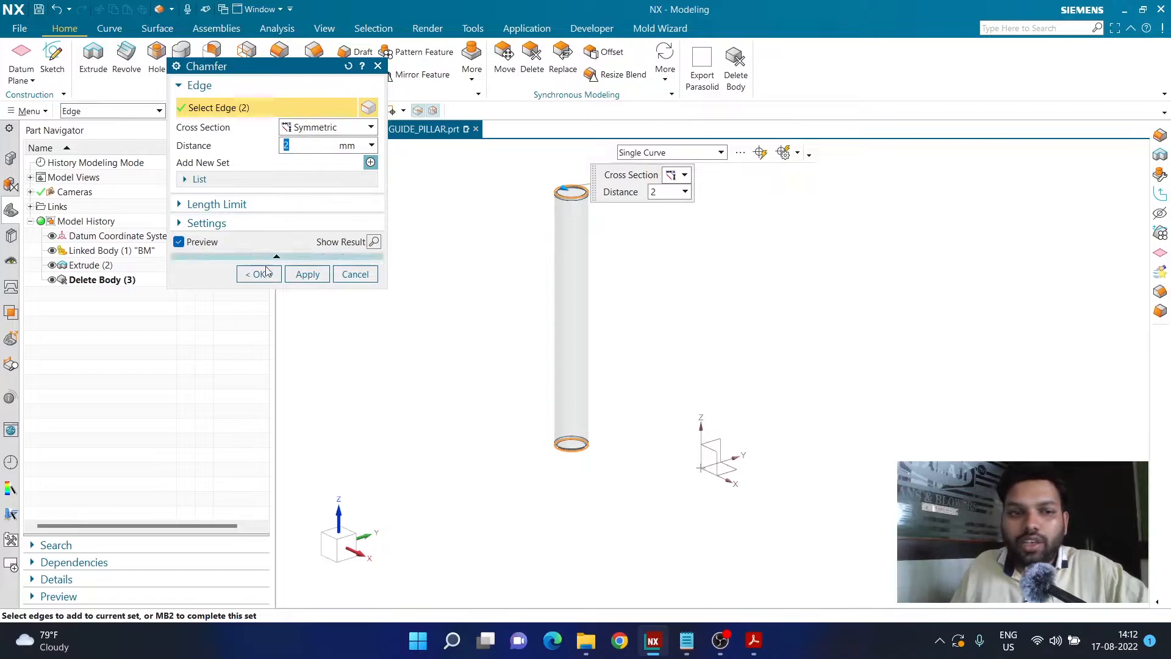
click(259, 273)
scroll(549, 256, up, 2)
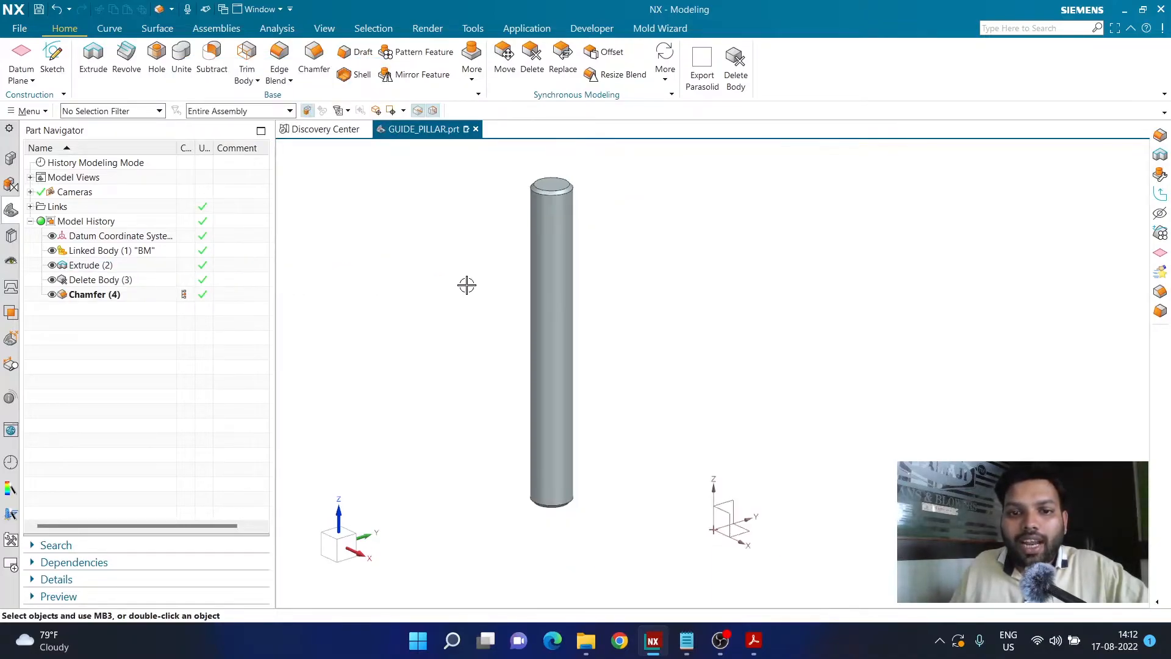
scroll(476, 207, up, 1)
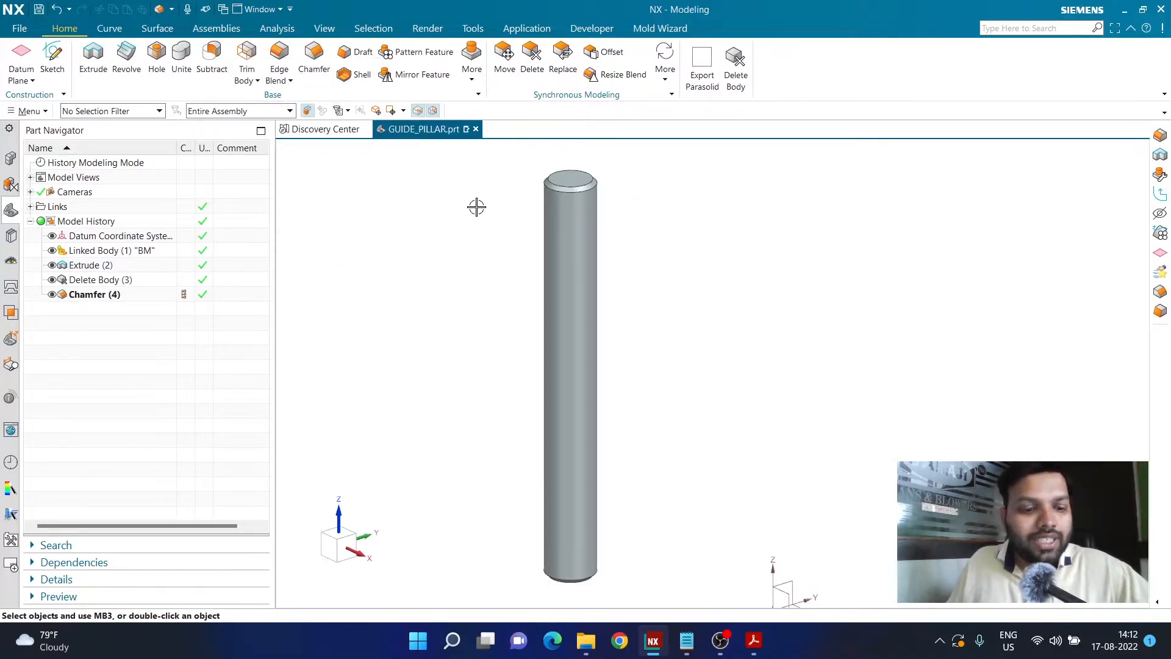
key(ctrl+s)
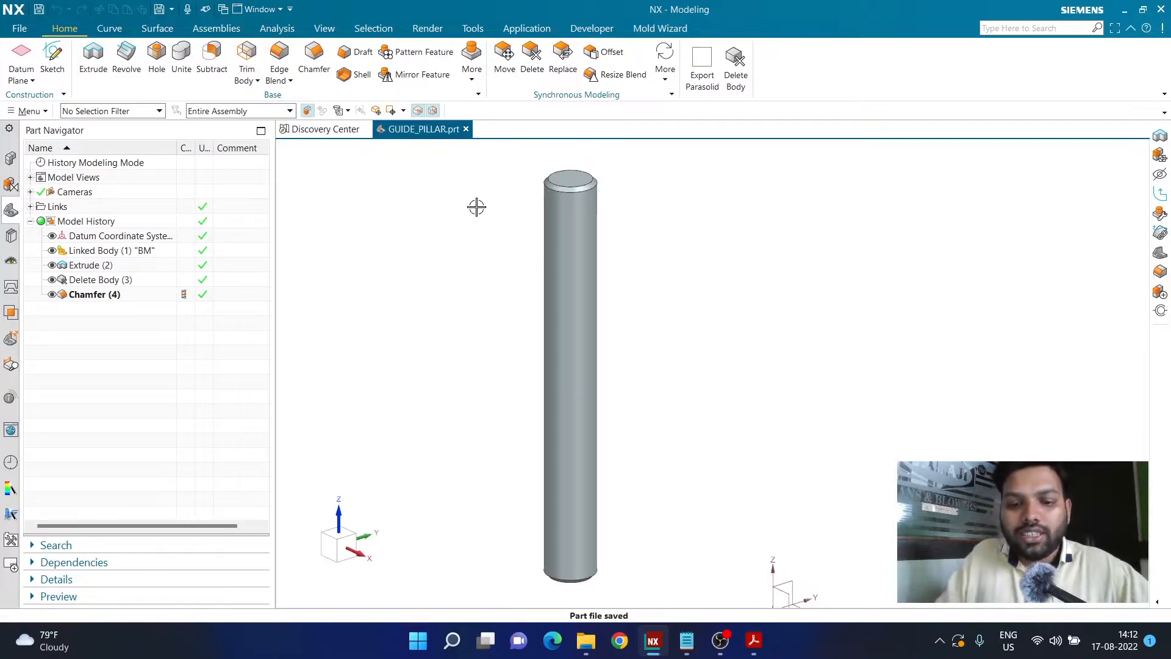
Change the pillar body's display color to dark red and save the part
key(ctrl+j)
click(565, 269)
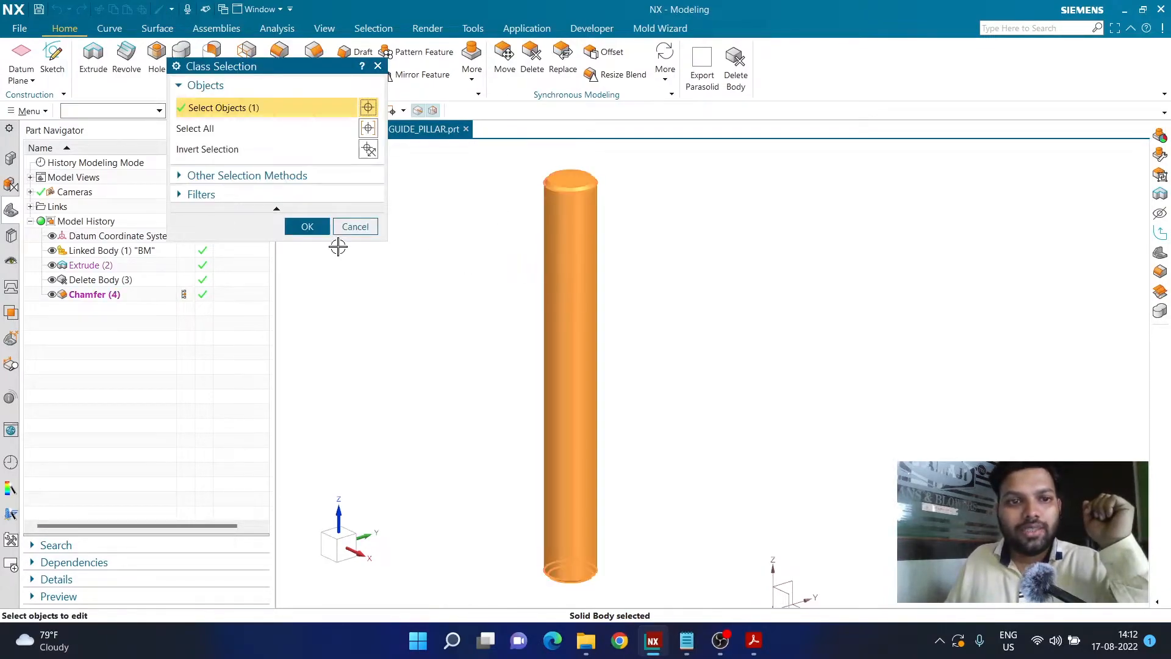
click(317, 227)
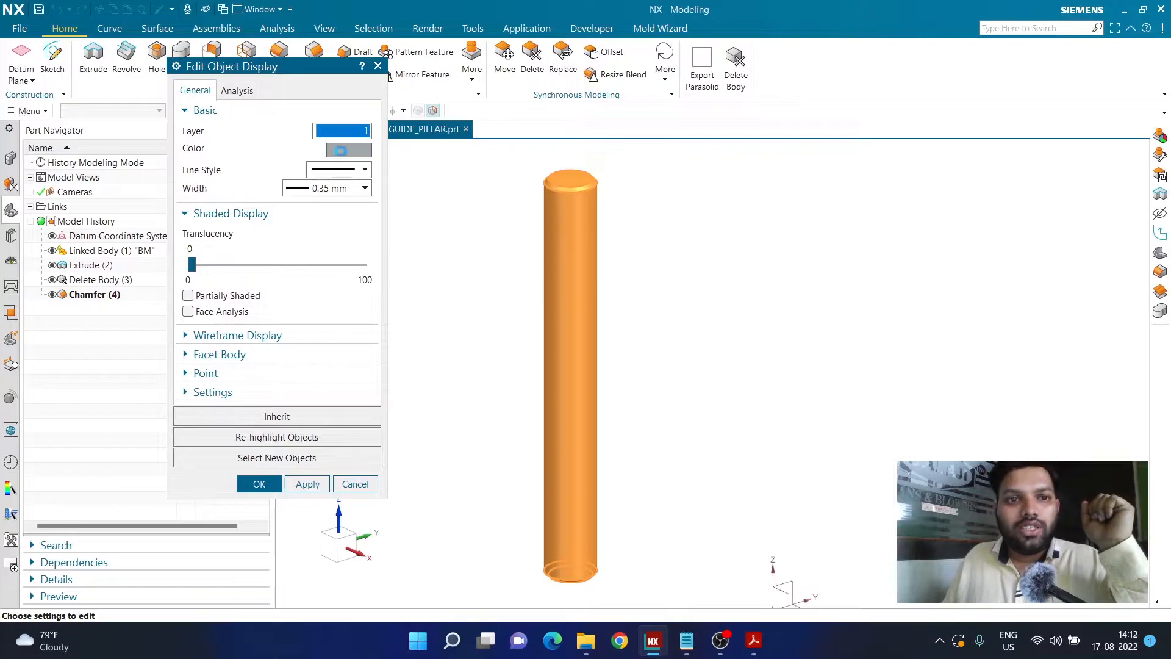
click(348, 150)
click(197, 297)
click(307, 471)
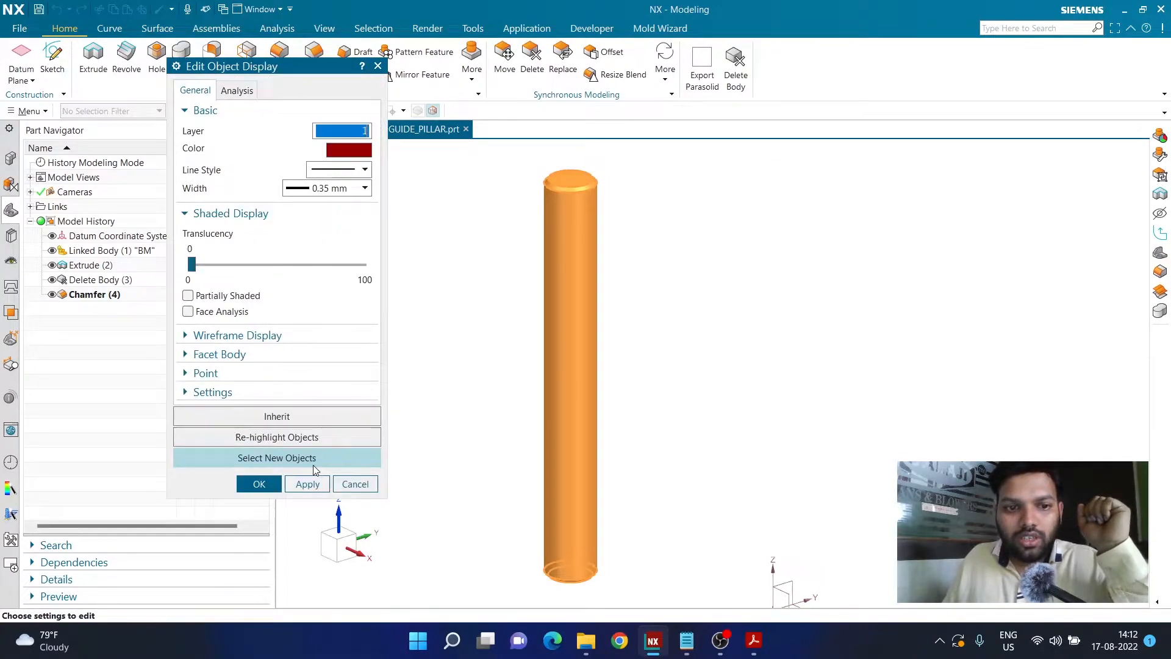
click(264, 485)
key(ctrl+s)
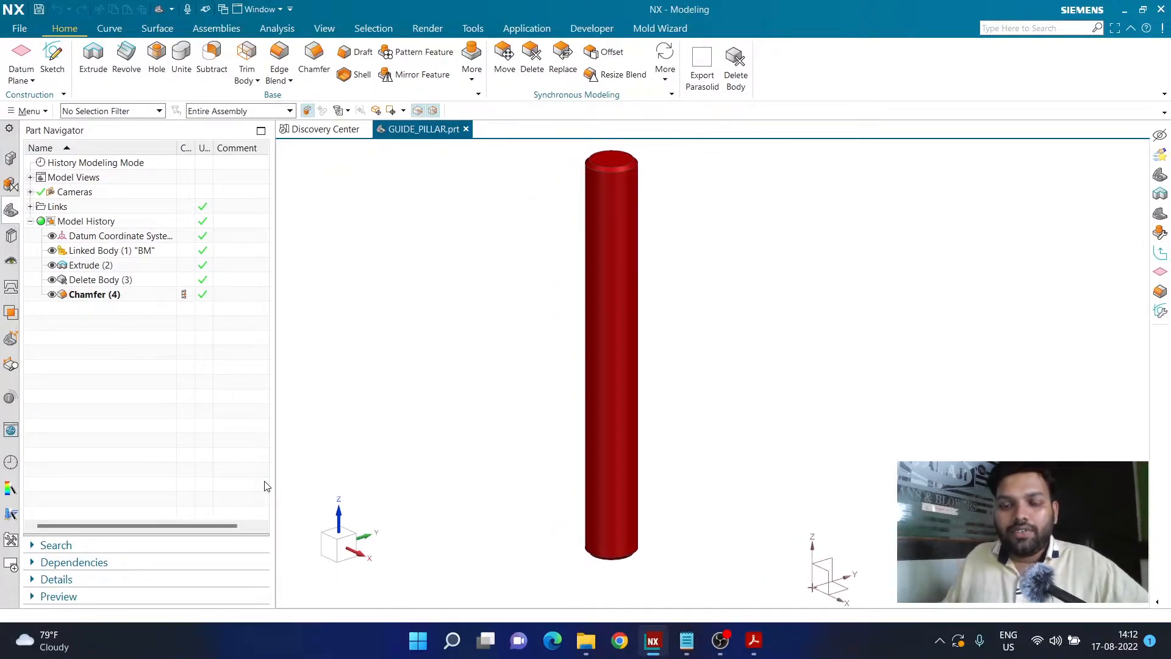
Save the guide pillar part and add the pillar body as an Output object in its Product Interface
key(ctrl+s)
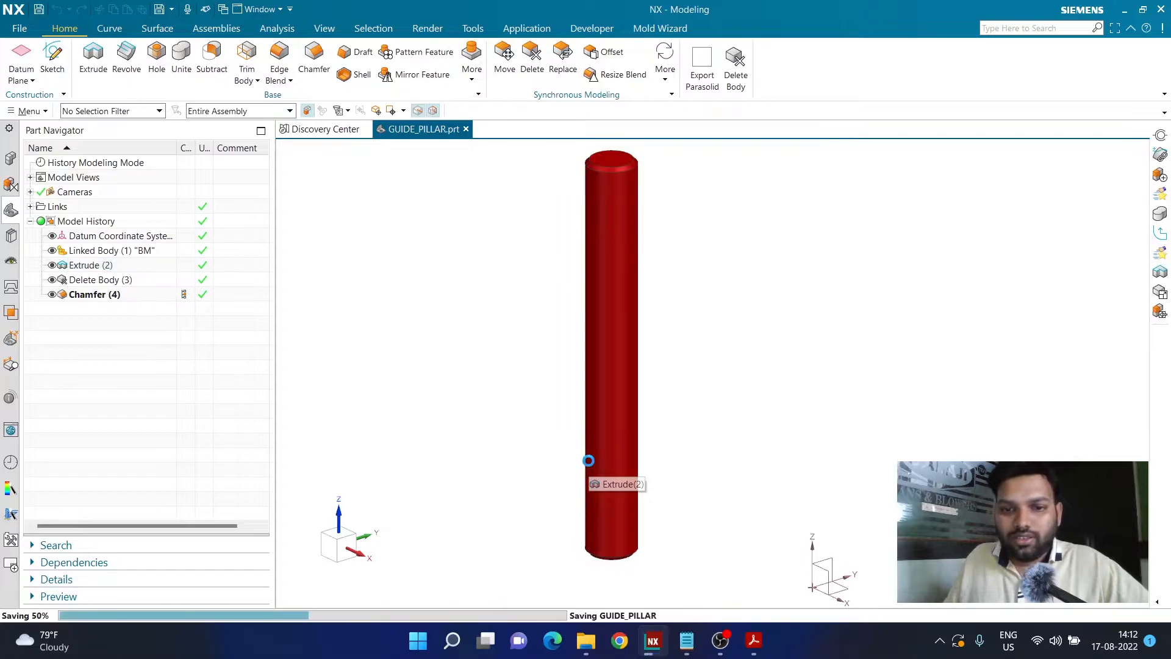
click(222, 34)
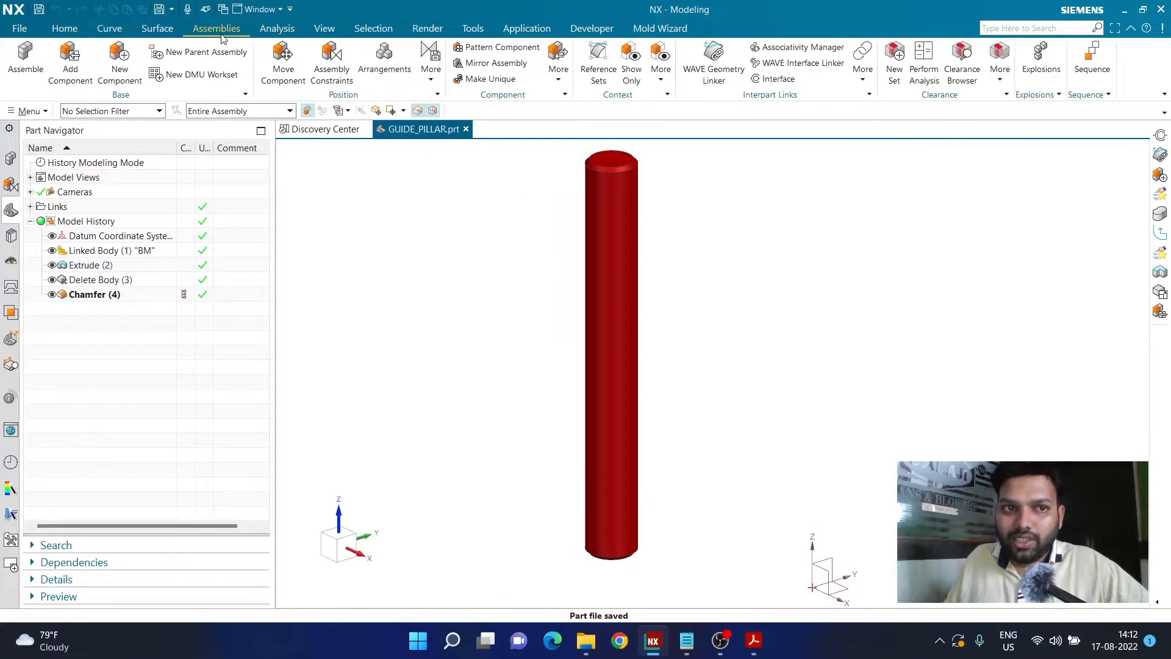
click(774, 79)
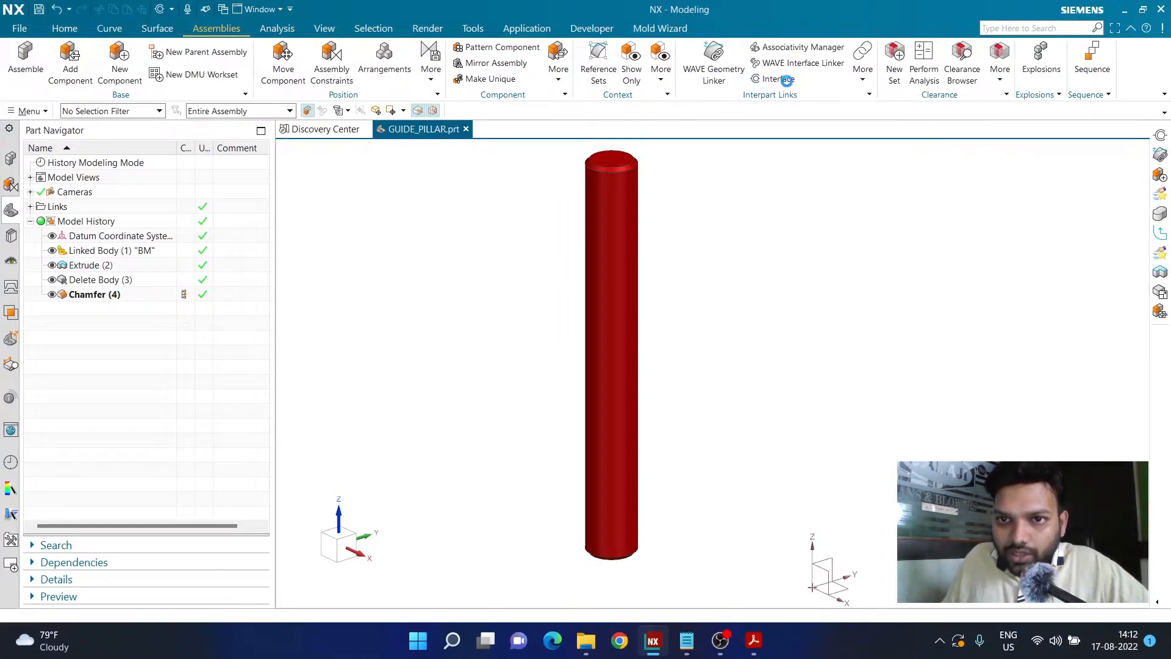
click(29, 111)
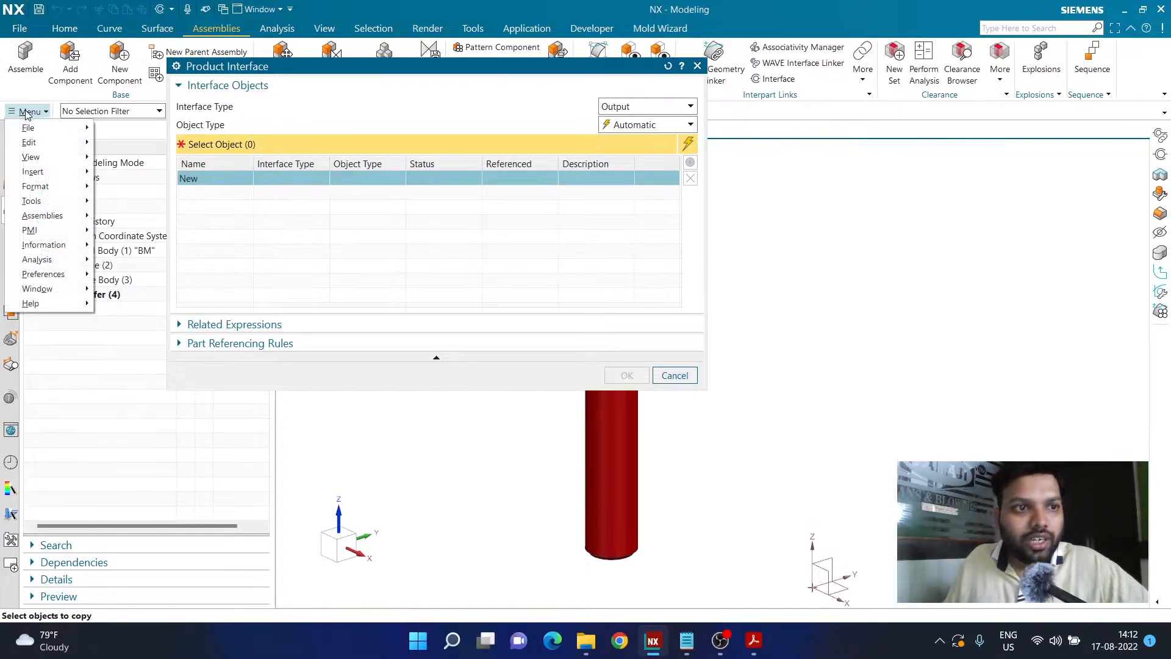
mouse_move(38, 204)
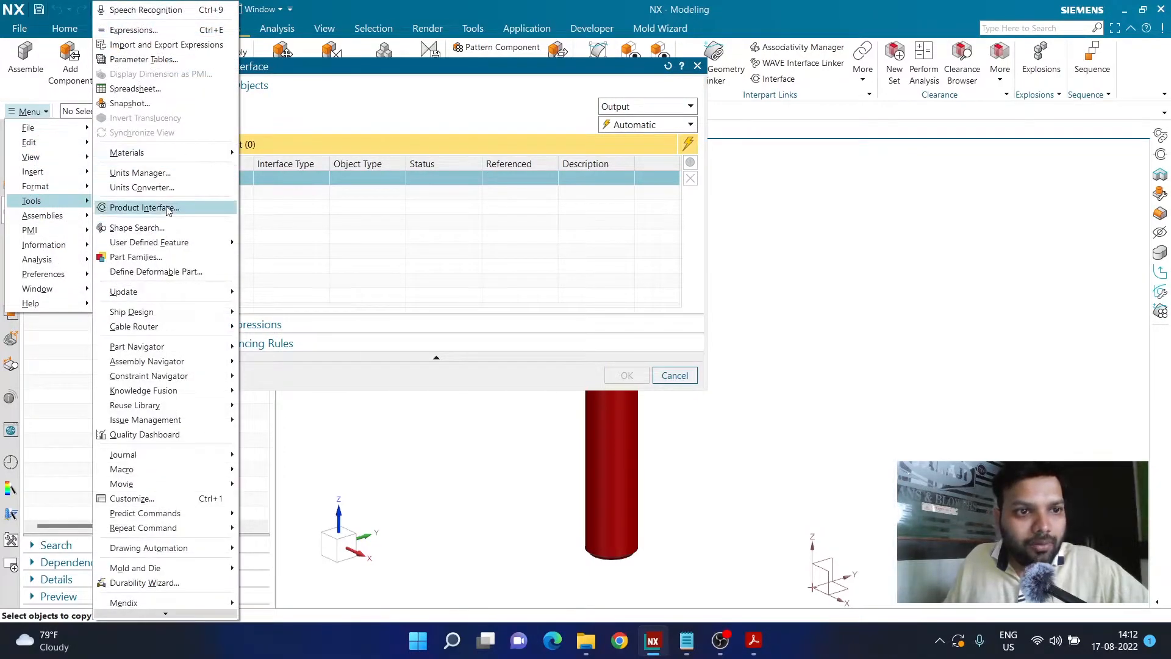
click(163, 208)
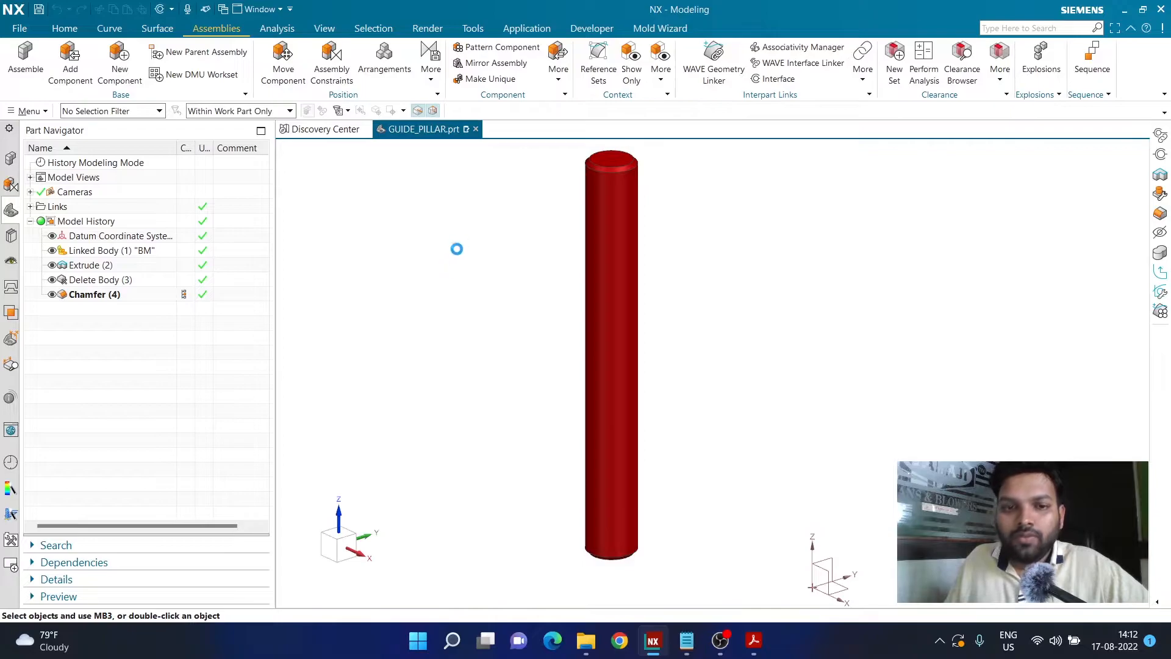
click(621, 455)
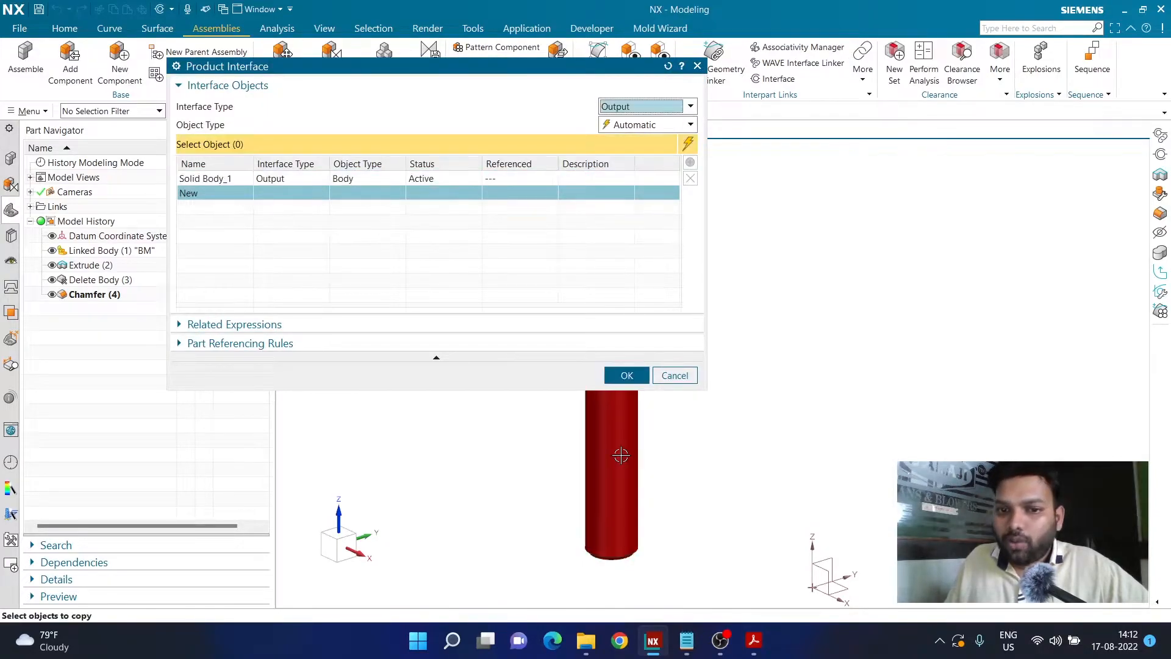
Rename the pillar's interface object to GP and apply the product interface definition
right_click(240, 181)
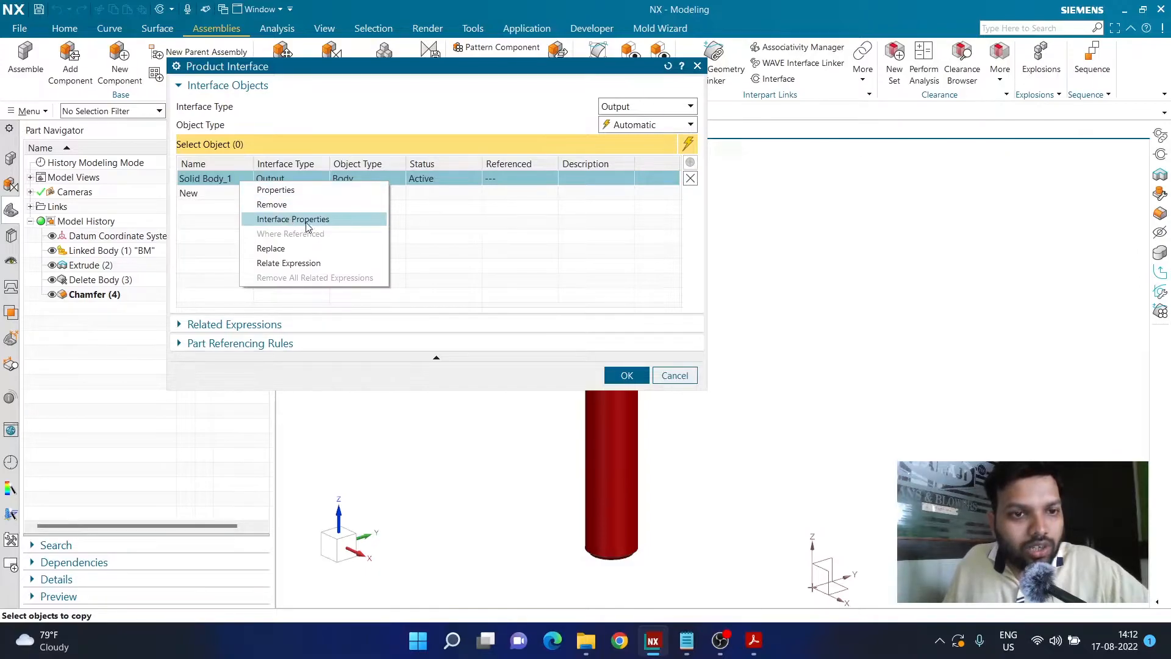
click(330, 219)
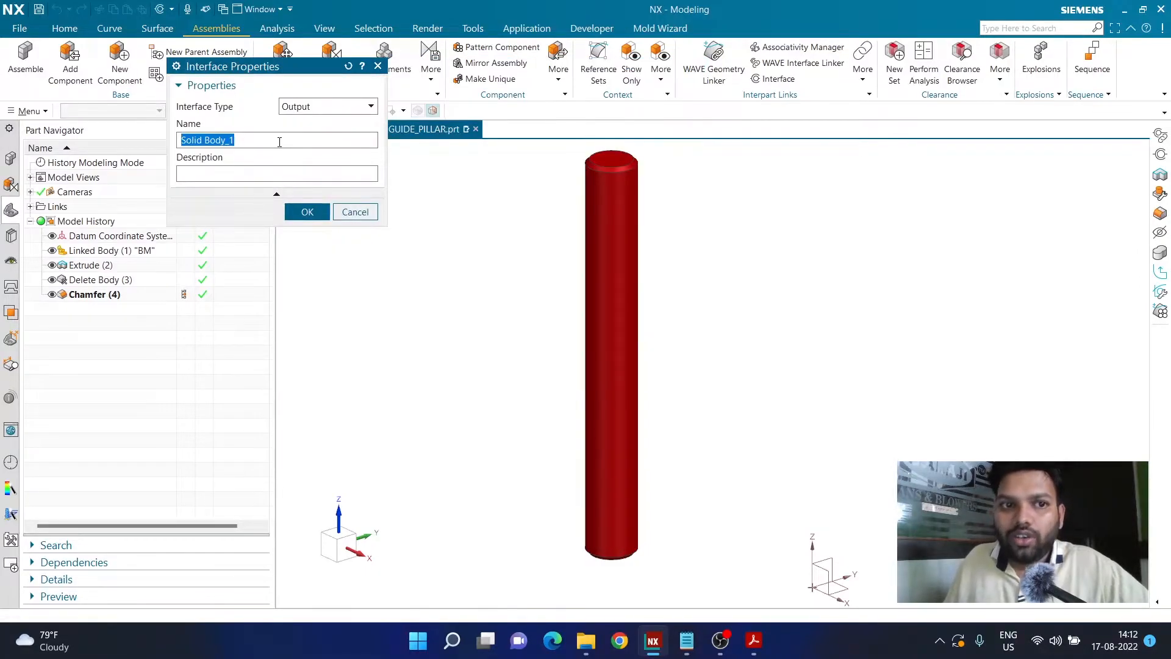
text(GP)
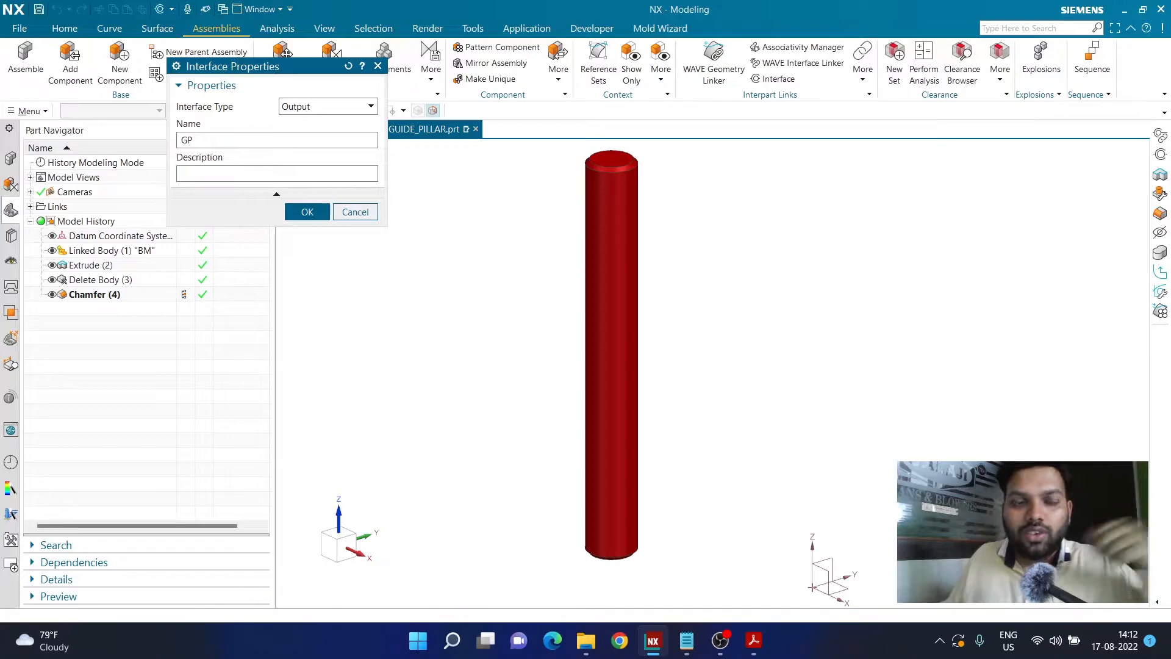
click(316, 216)
click(609, 373)
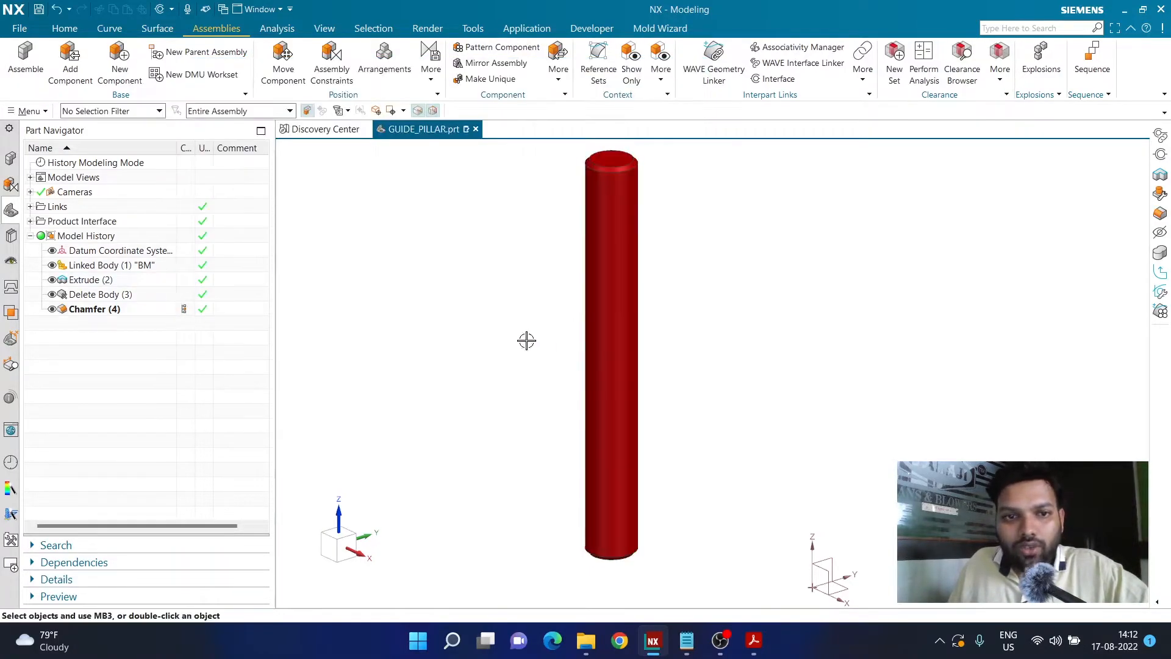
Close the guide pillar part, saving its changes
click(476, 130)
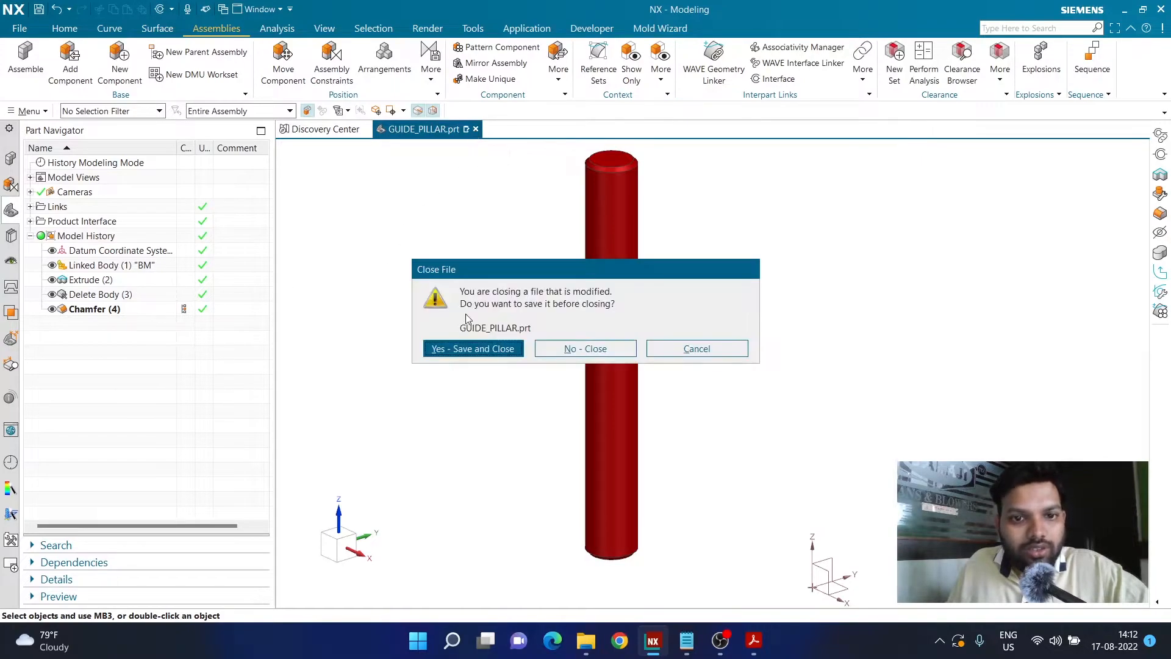
click(463, 347)
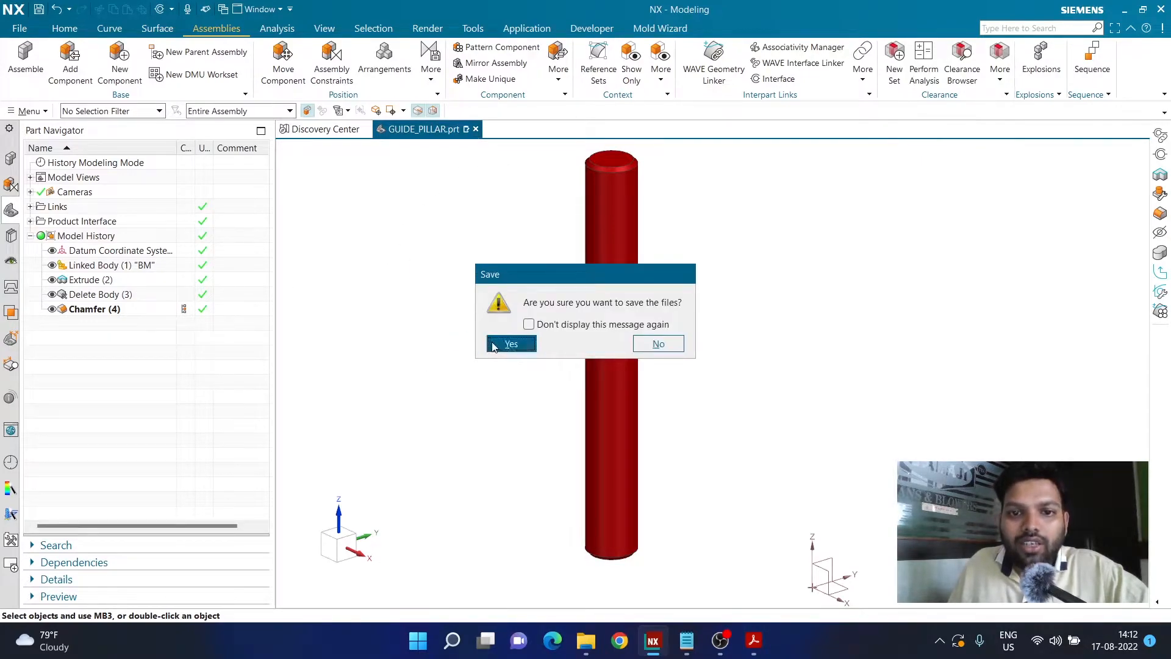
click(491, 342)
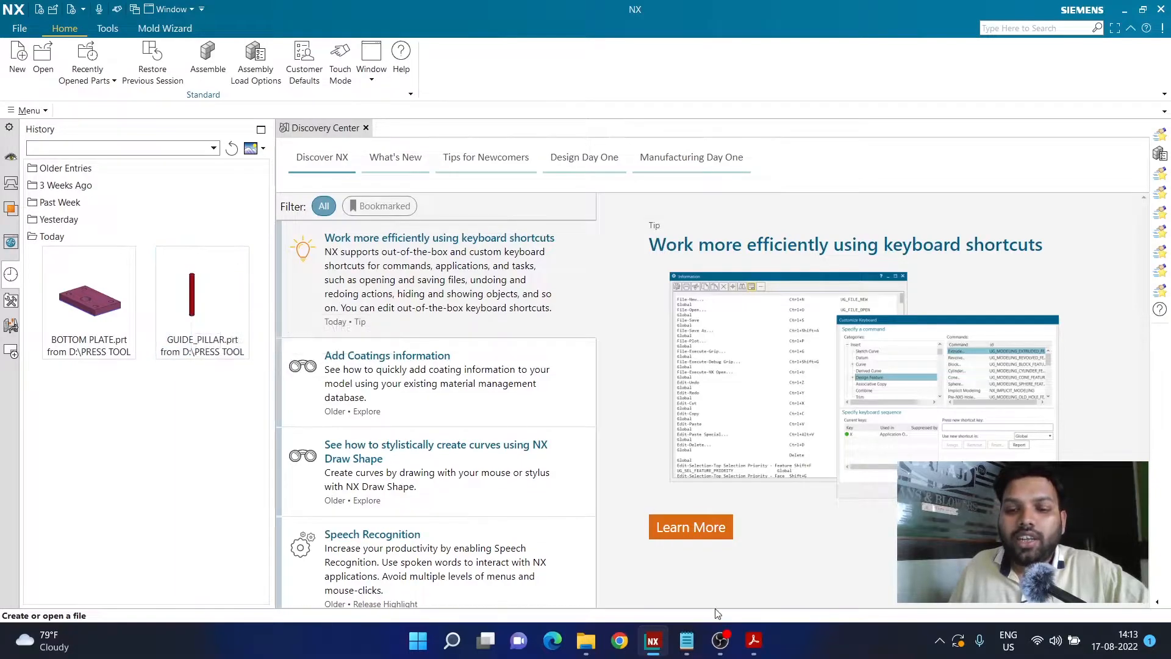
Examine the part drawing and the press tool assembly drawing in Acrobat Reader for the next component, the guide bush
mouse_move(761, 651)
click(806, 587)
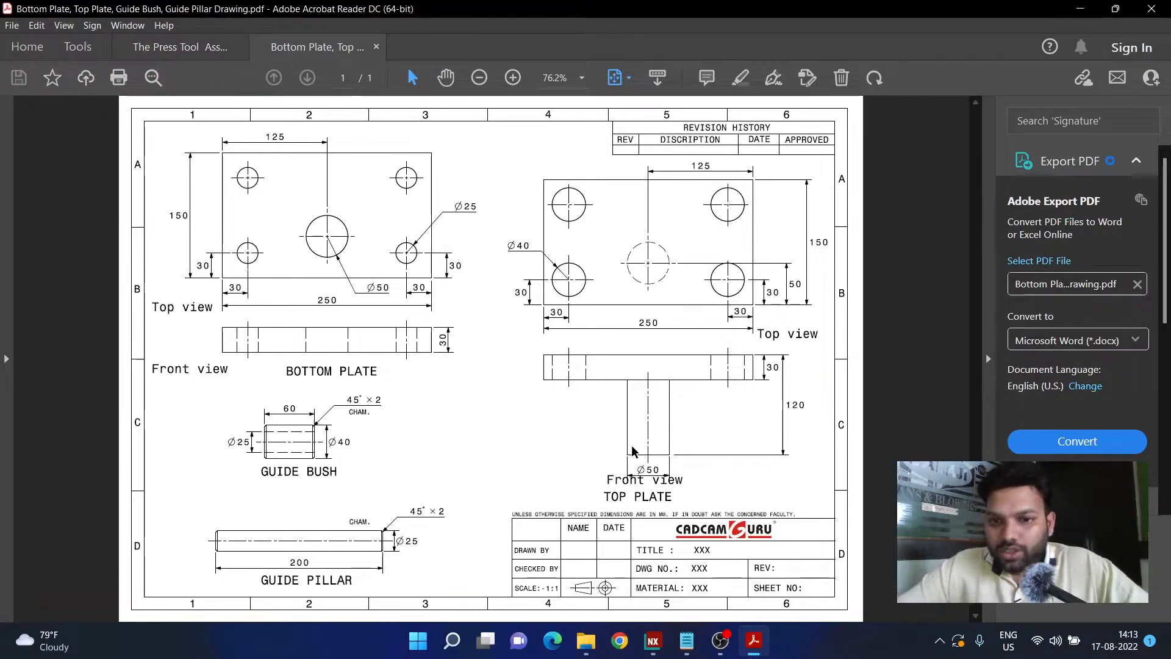
mouse_move(654, 652)
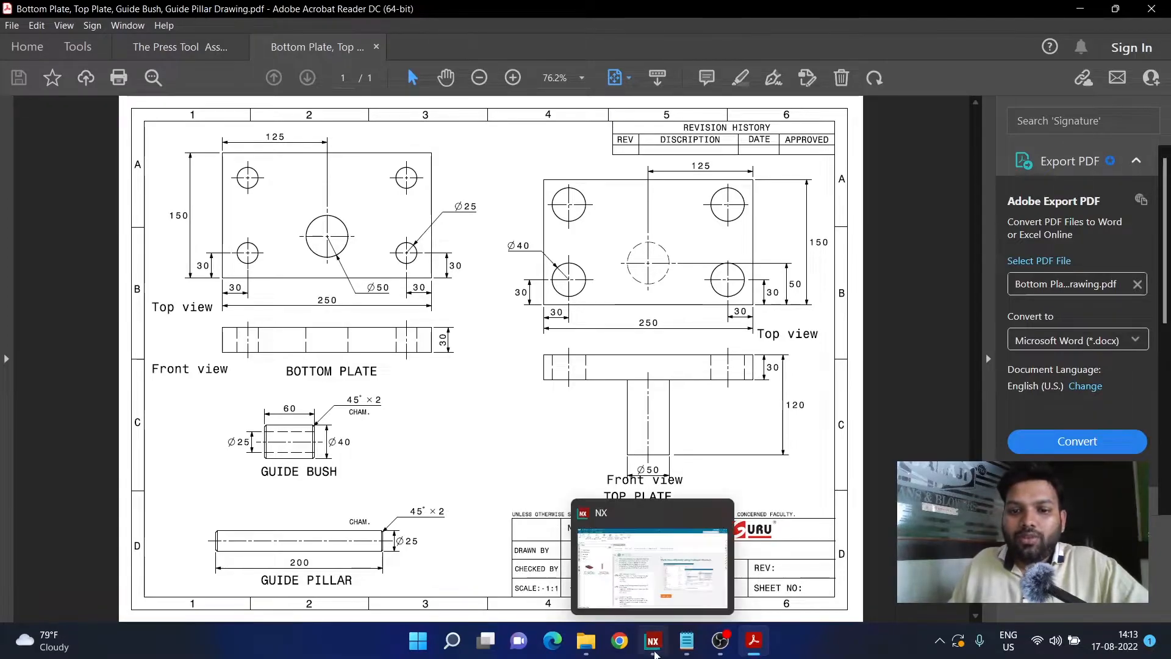
click(147, 41)
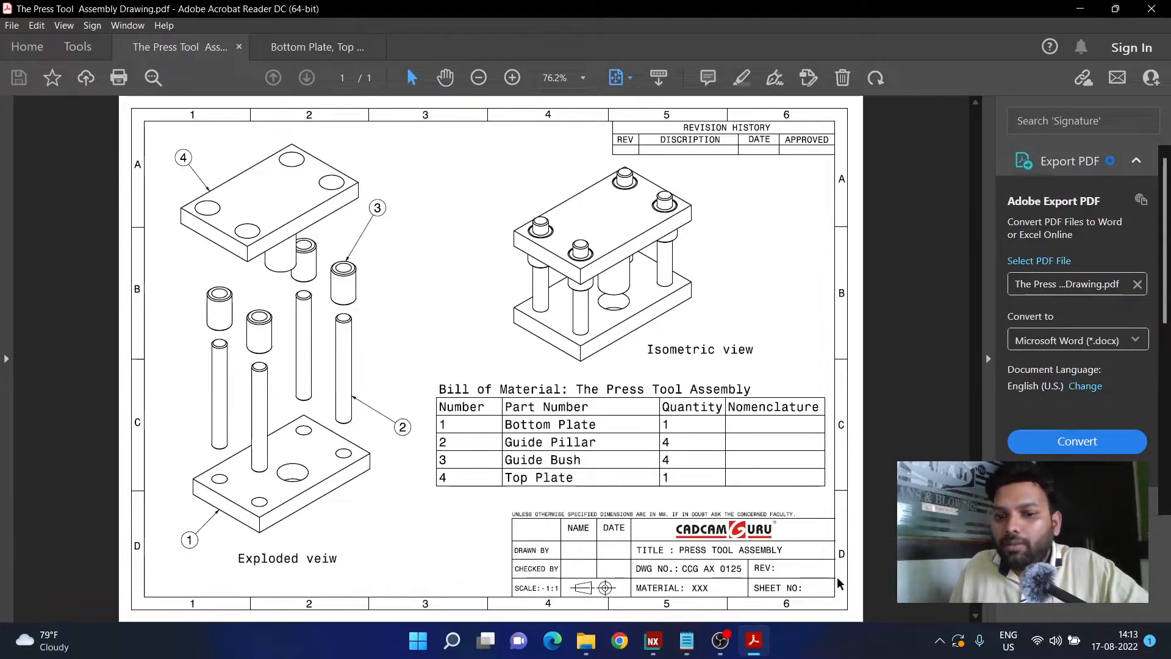
click(660, 644)
mouse_move(754, 641)
click(791, 598)
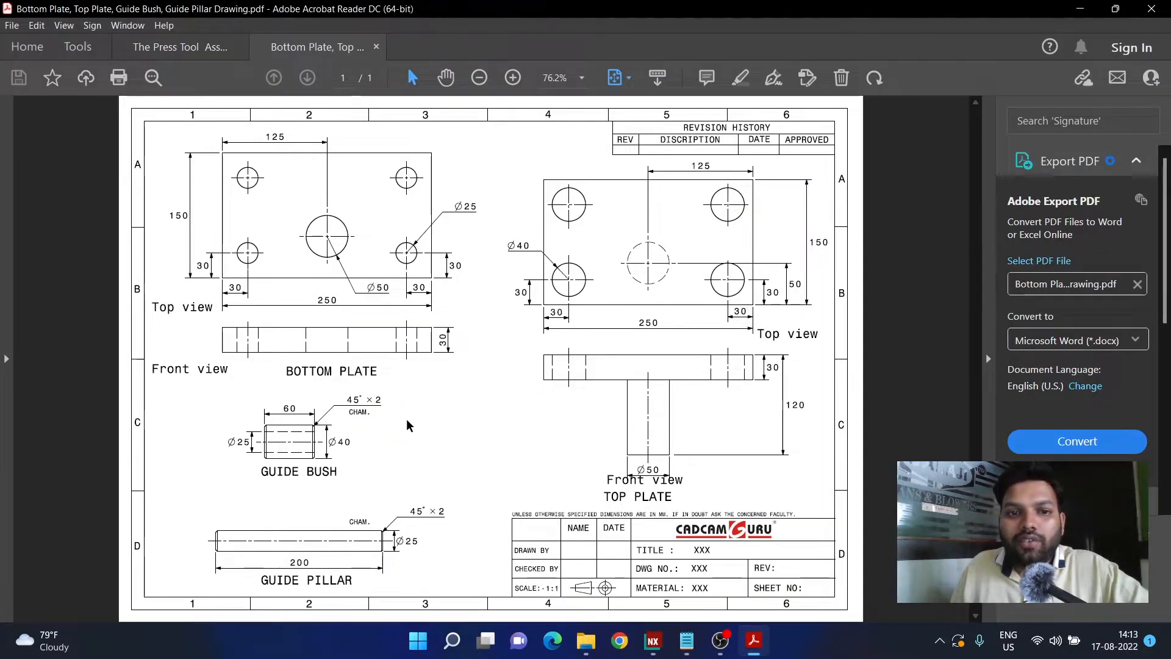
Switch back to NX and create a new millimetre model part named GUIDE_BUSH in D:\PRESS TOOL ASSEMBLY
mouse_move(655, 644)
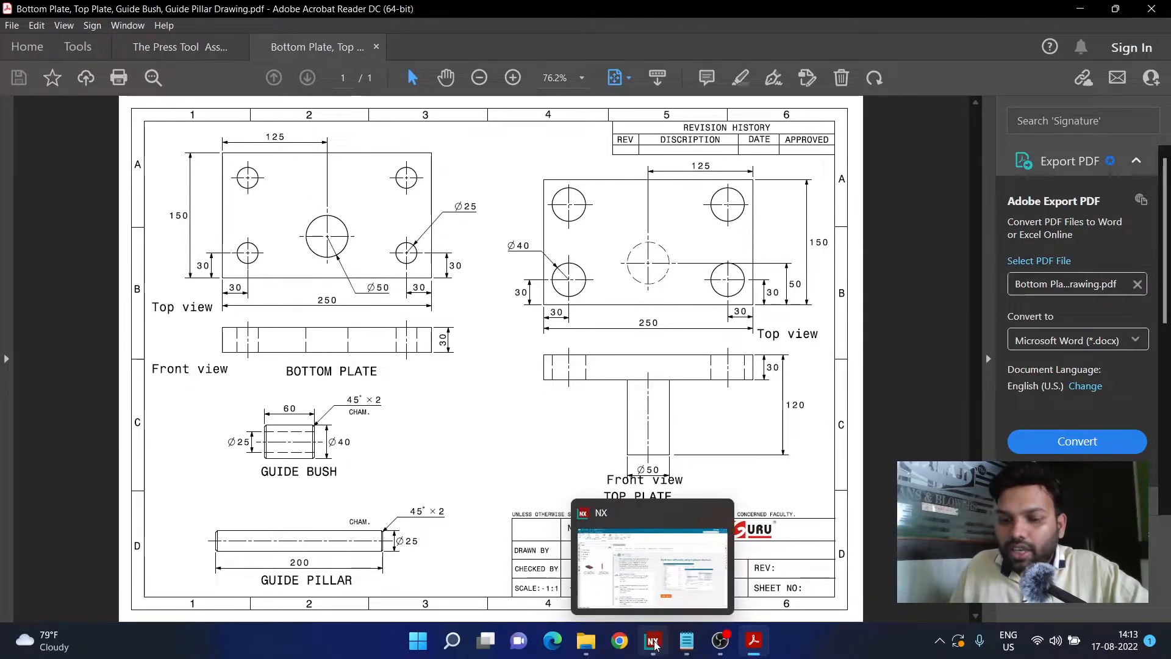
click(653, 641)
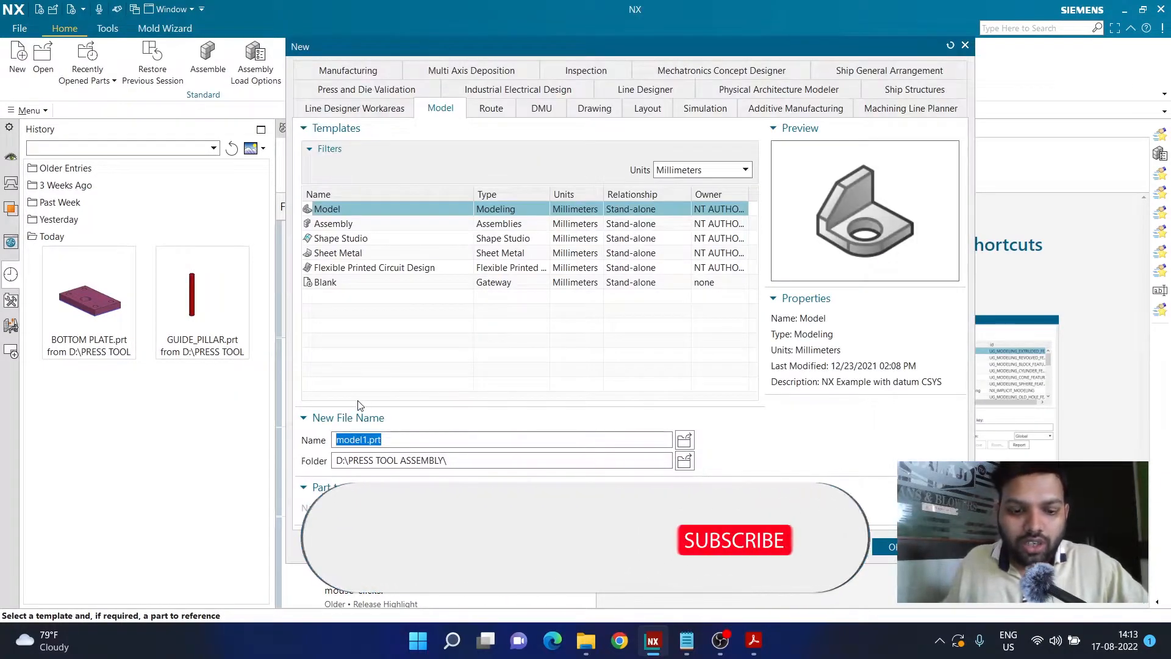
text(GUIDE)
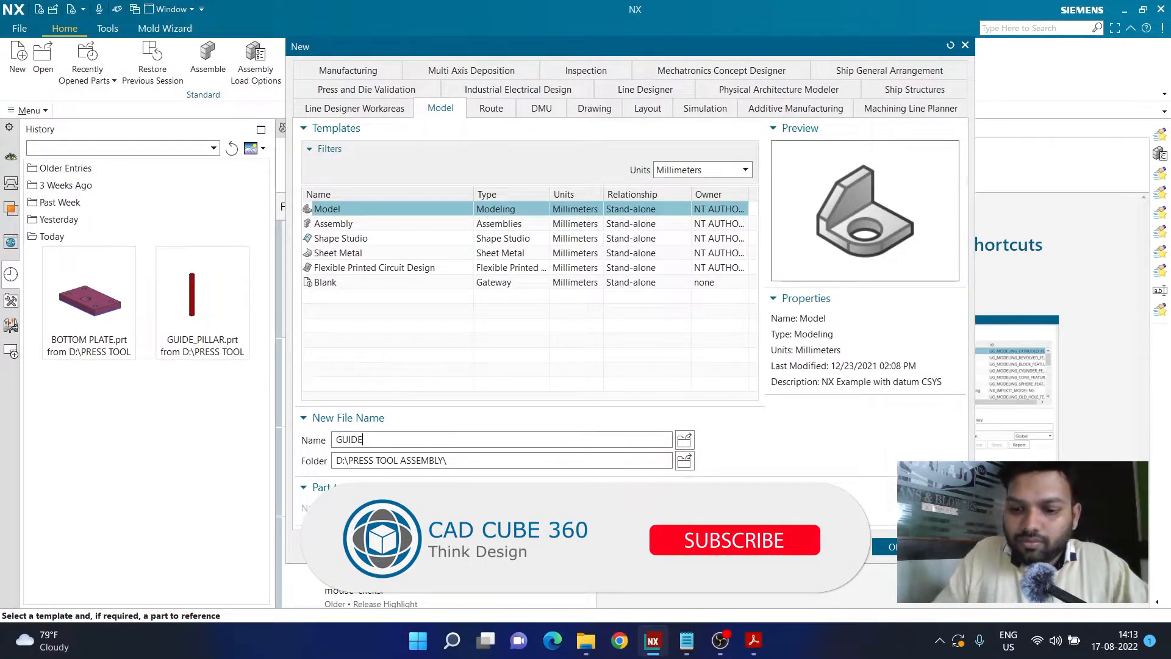
text(_BUSH)
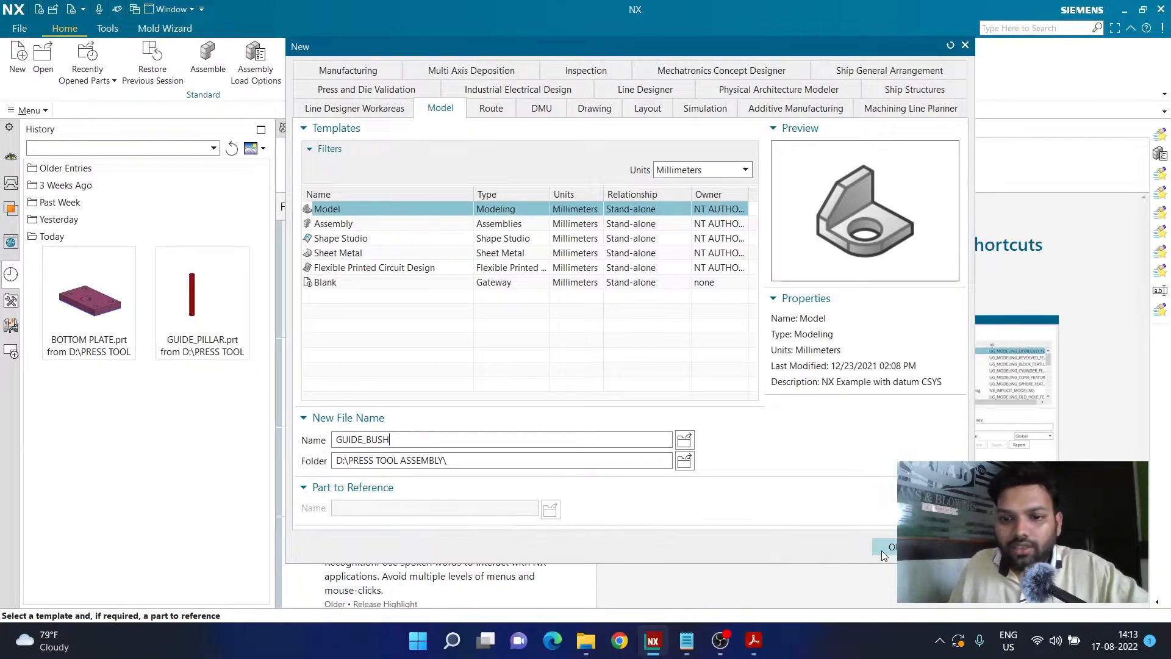
click(882, 548)
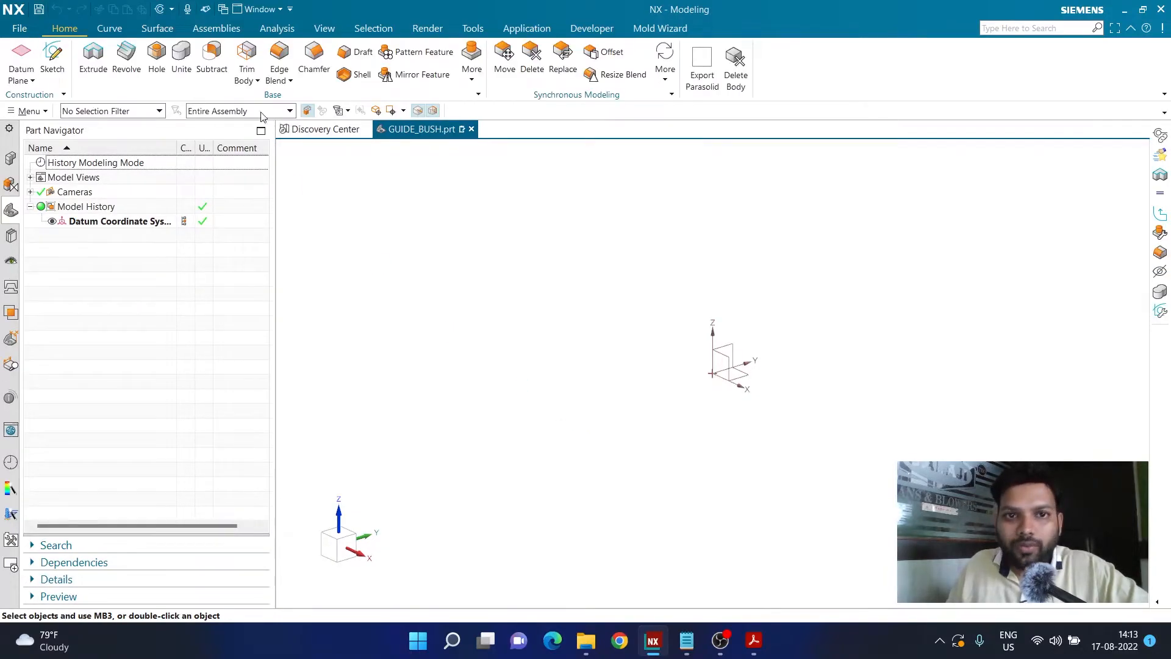
Start the WAVE Interface Linker and open the GUIDE_PILLAR part from the PRESS TOOL ASSEMBLY folder as its source
click(472, 81)
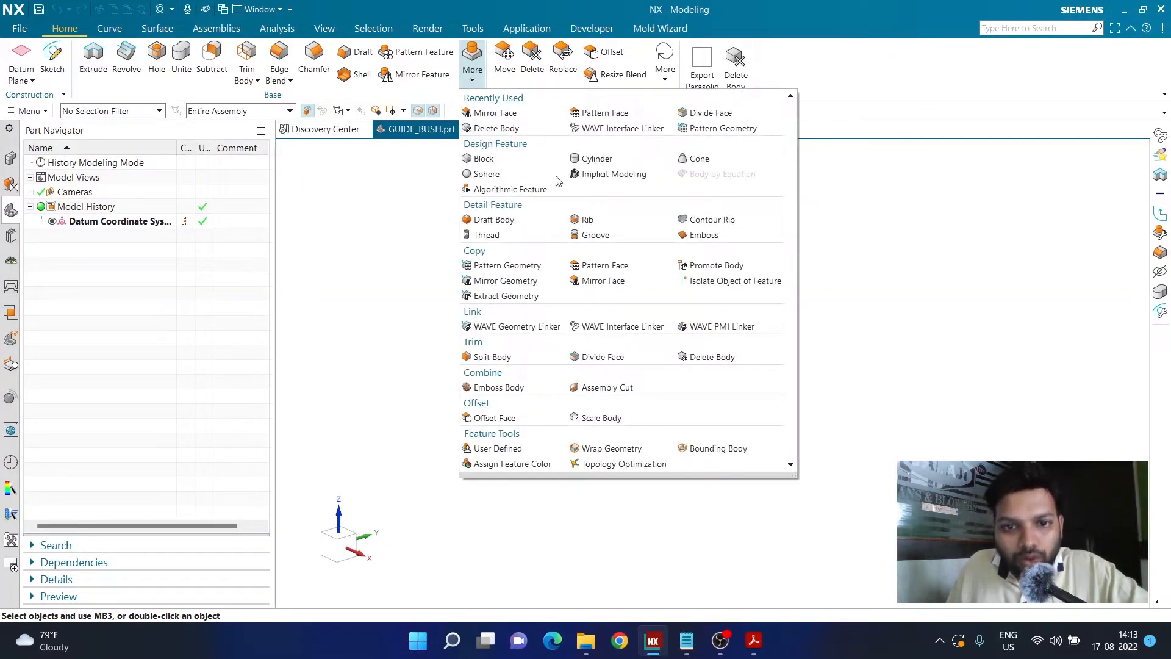
click(607, 326)
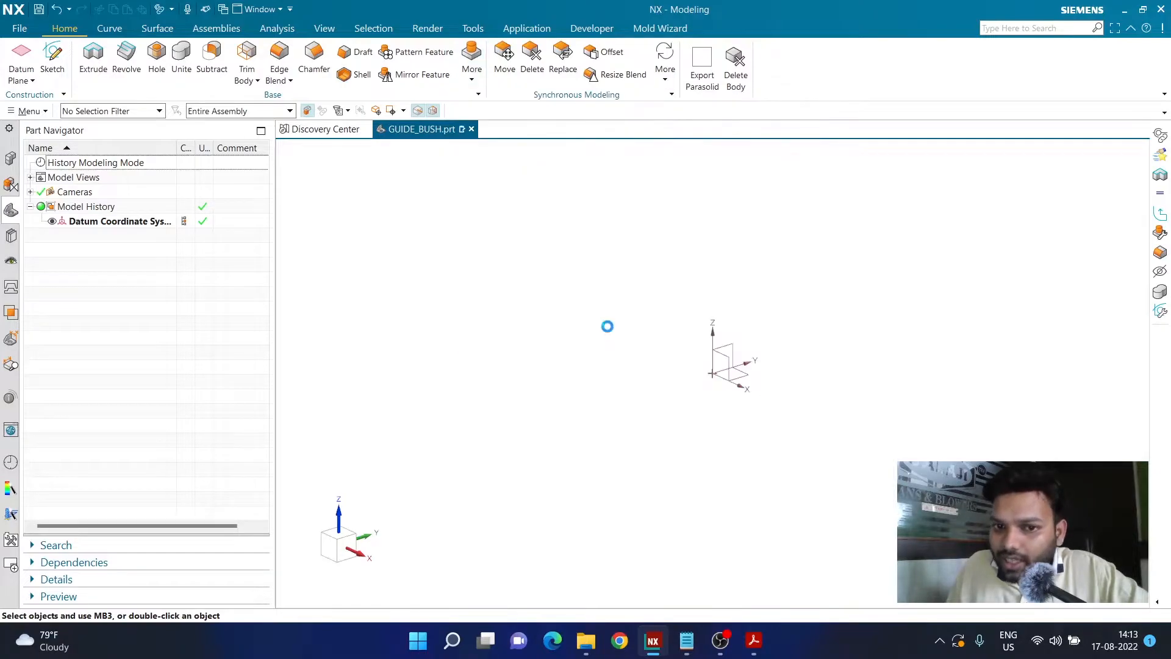
click(366, 325)
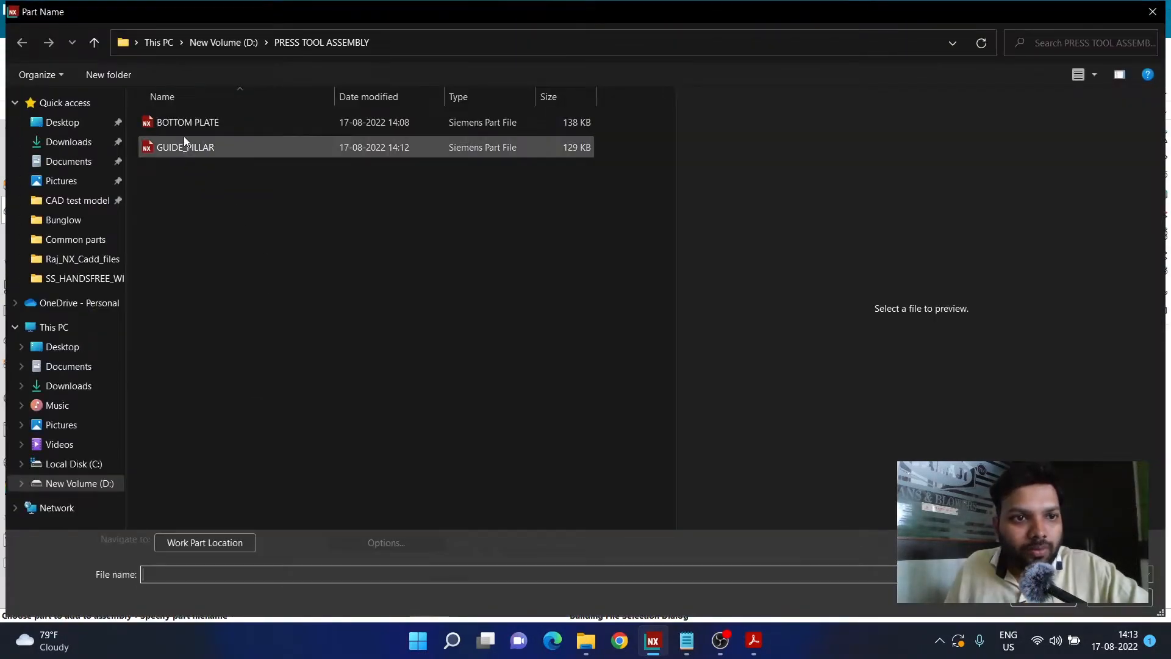
click(185, 147)
double_click(184, 147)
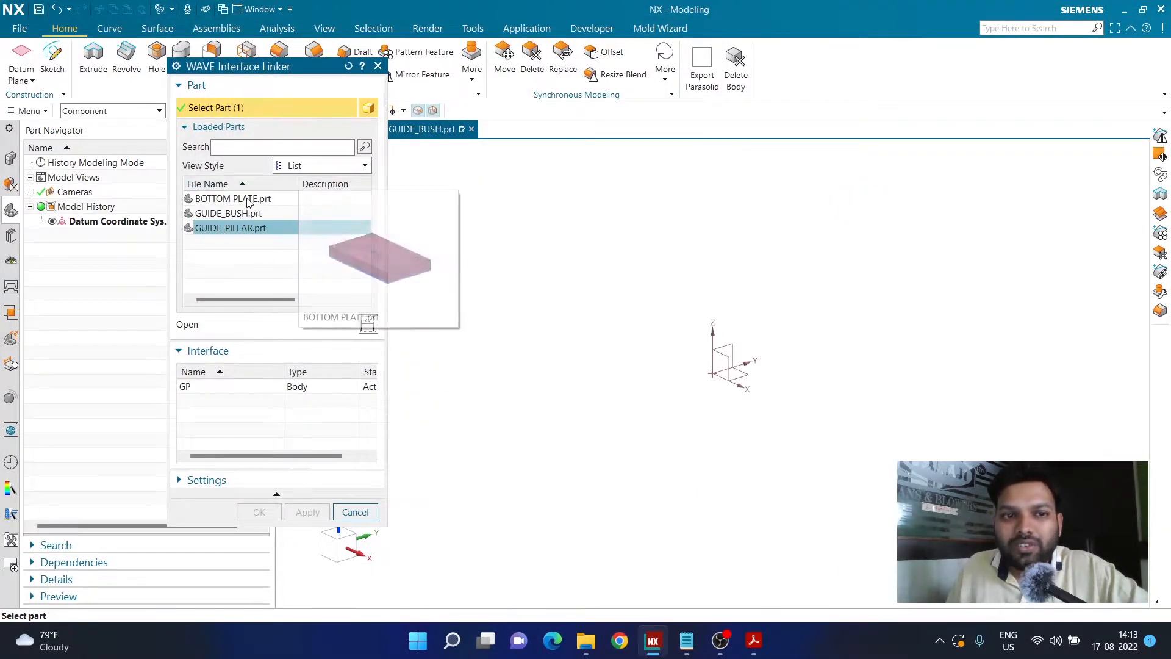
Link the GP interface body from GUIDE_PILLAR.prt into the guide bush part
click(247, 202)
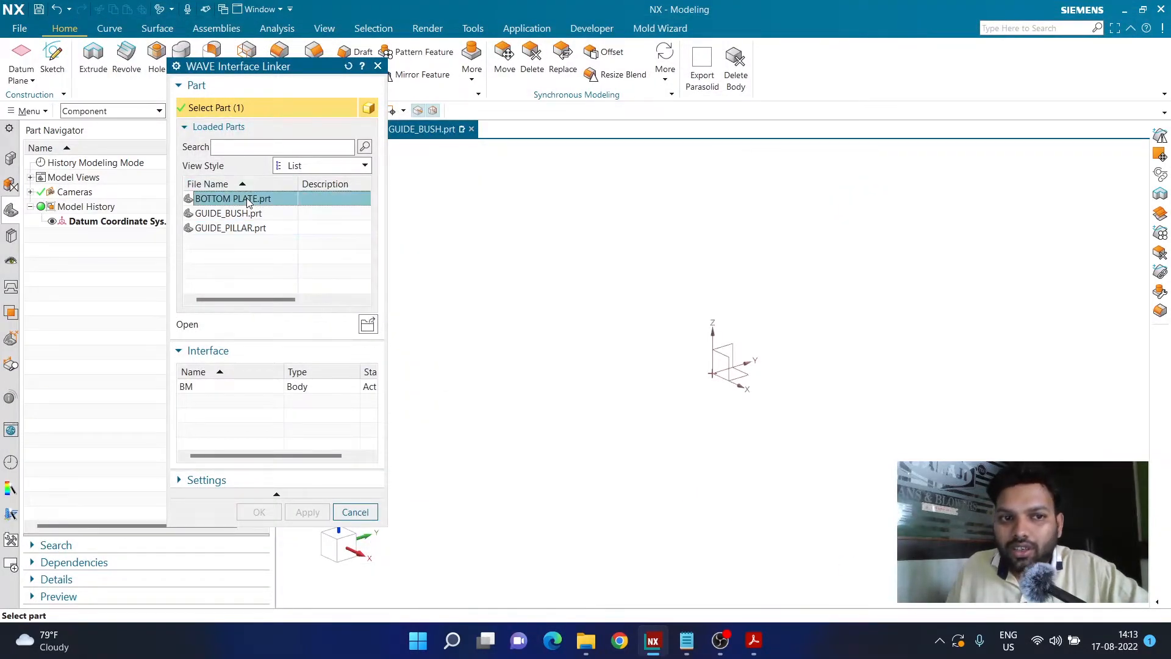
click(232, 231)
click(190, 390)
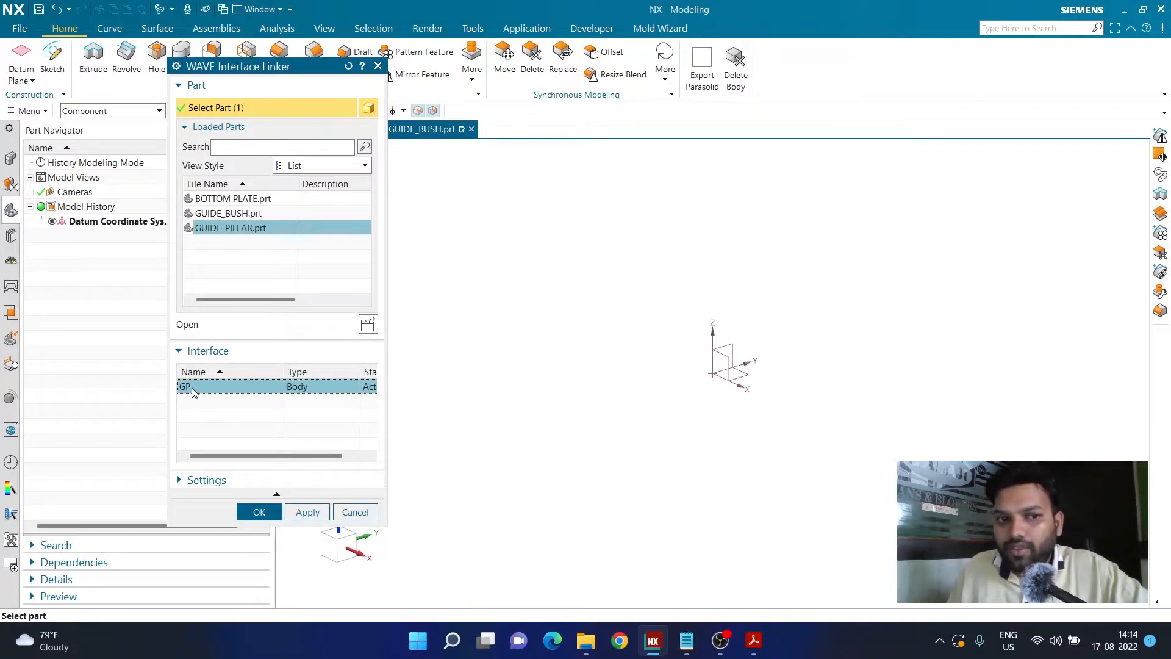
click(272, 513)
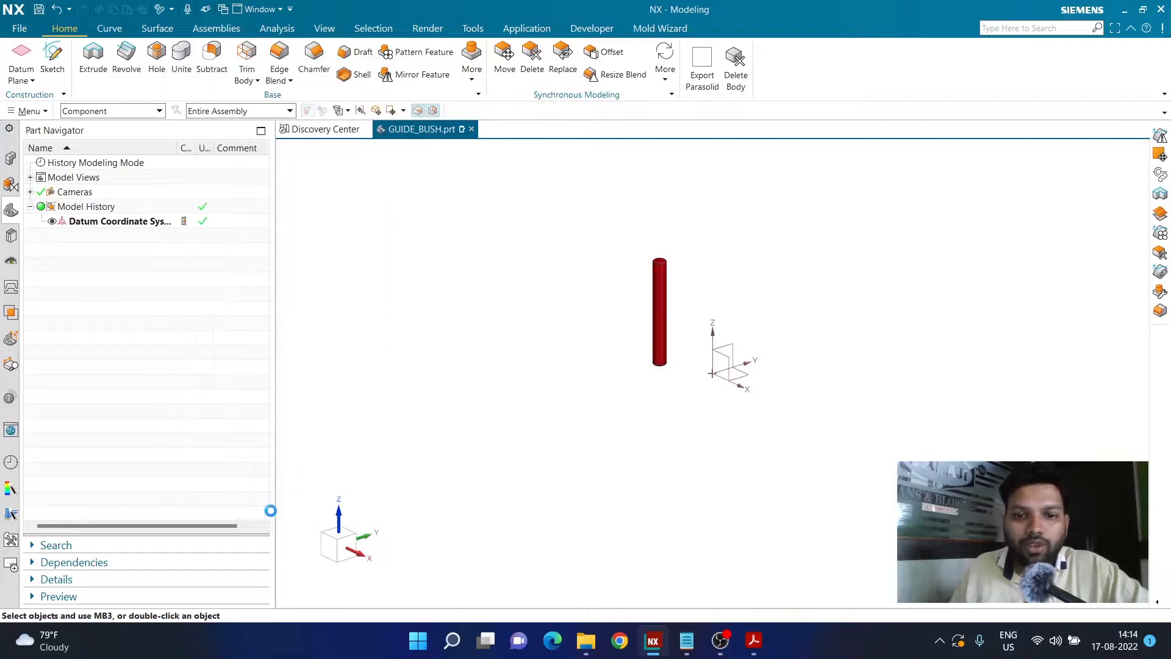
scroll(688, 285, up, 5)
scroll(688, 285, down, 1)
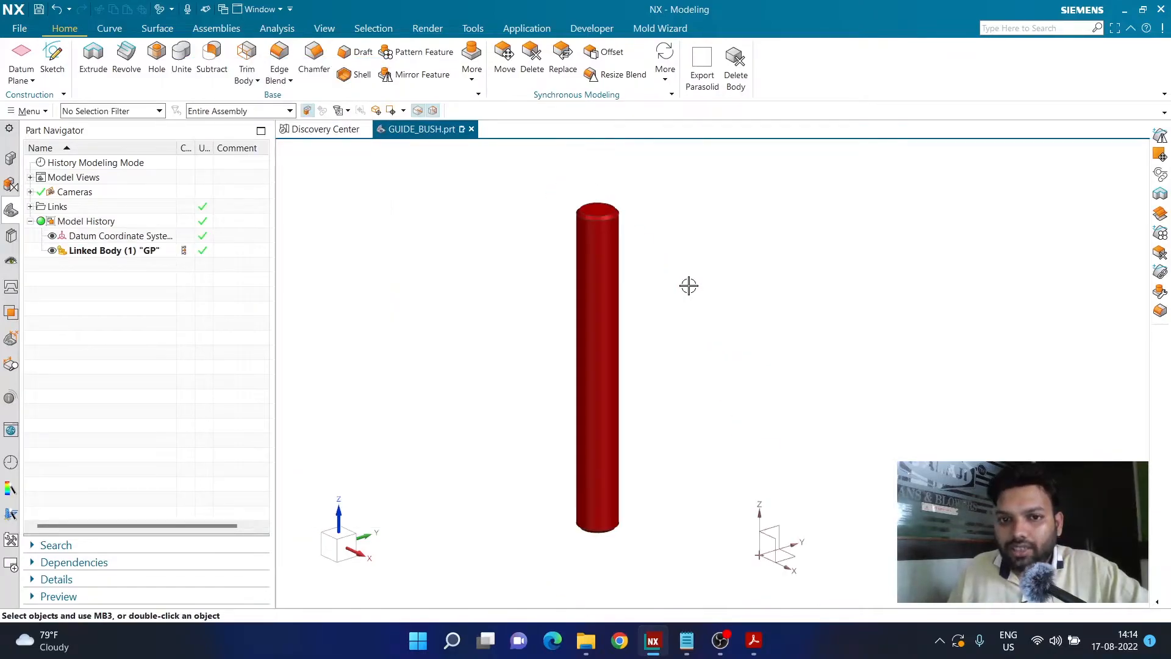
scroll(688, 285, up, 1)
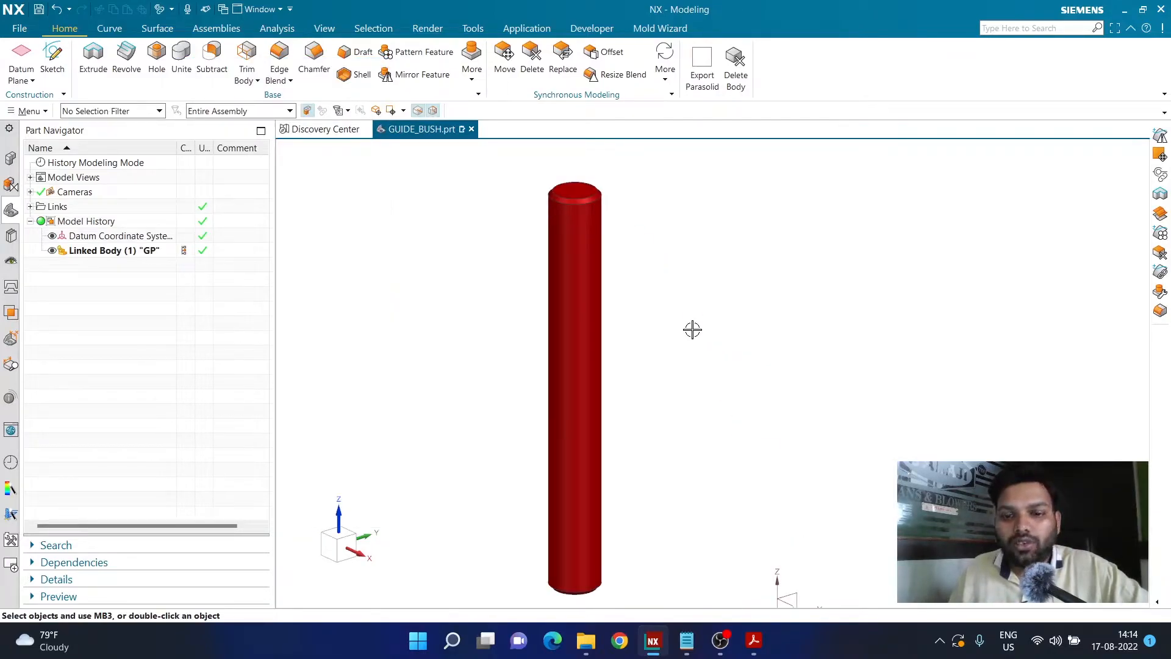
Check the guide bush's diameters, length and chamfer in the part drawing, and return to NX
mouse_move(754, 640)
click(835, 561)
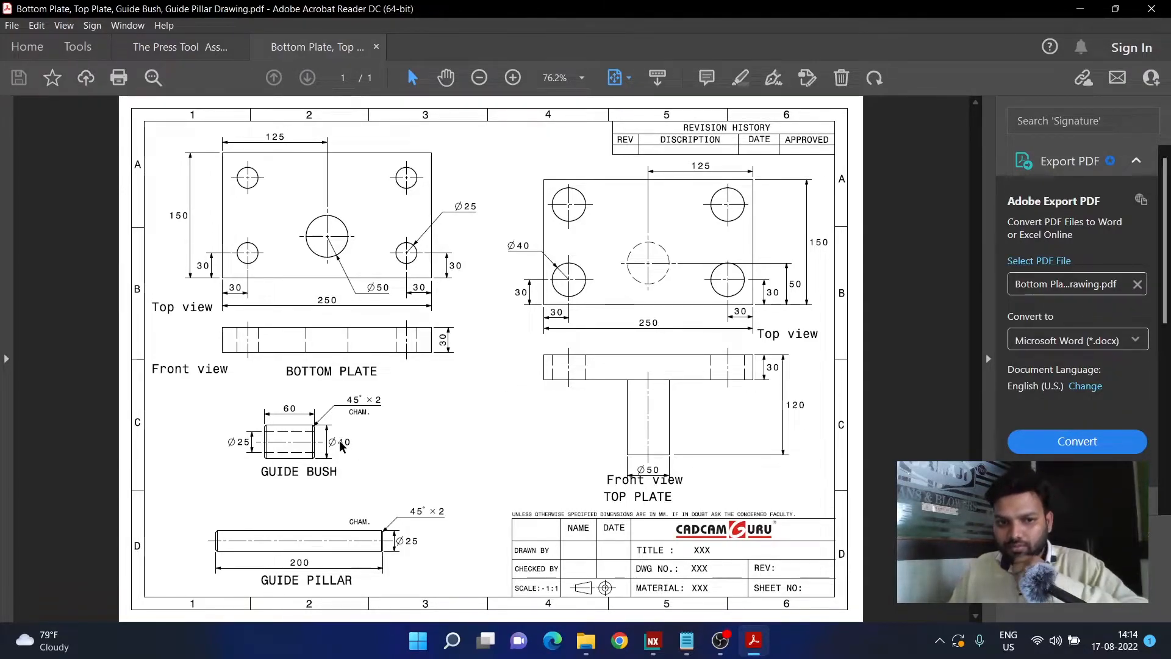
click(765, 644)
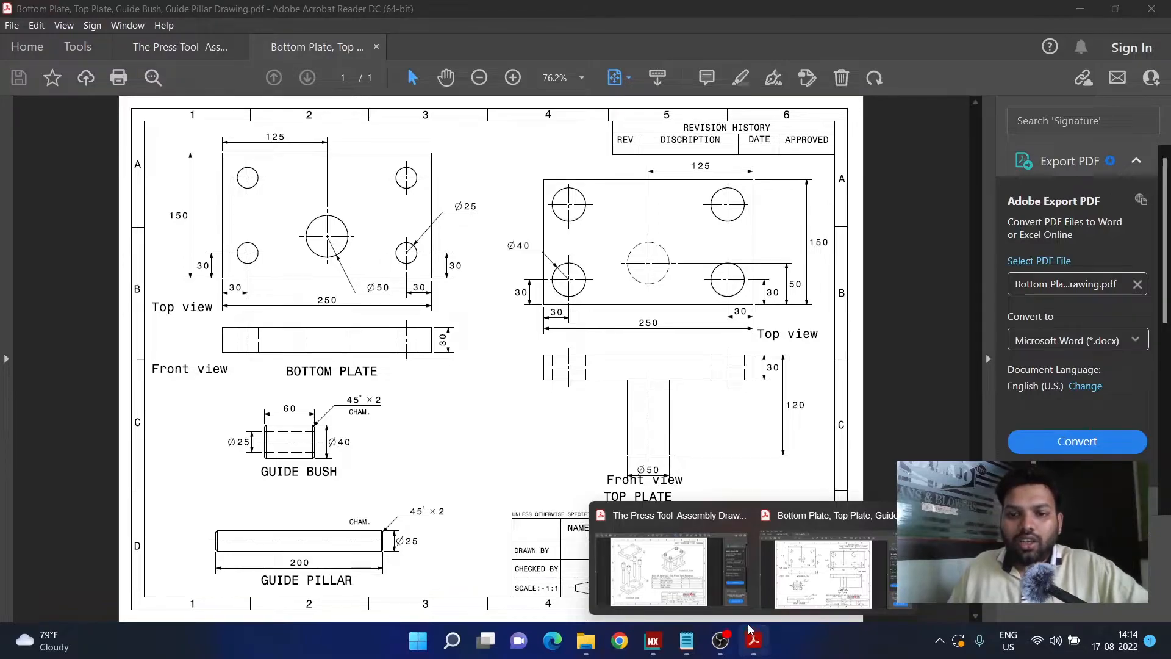
click(653, 640)
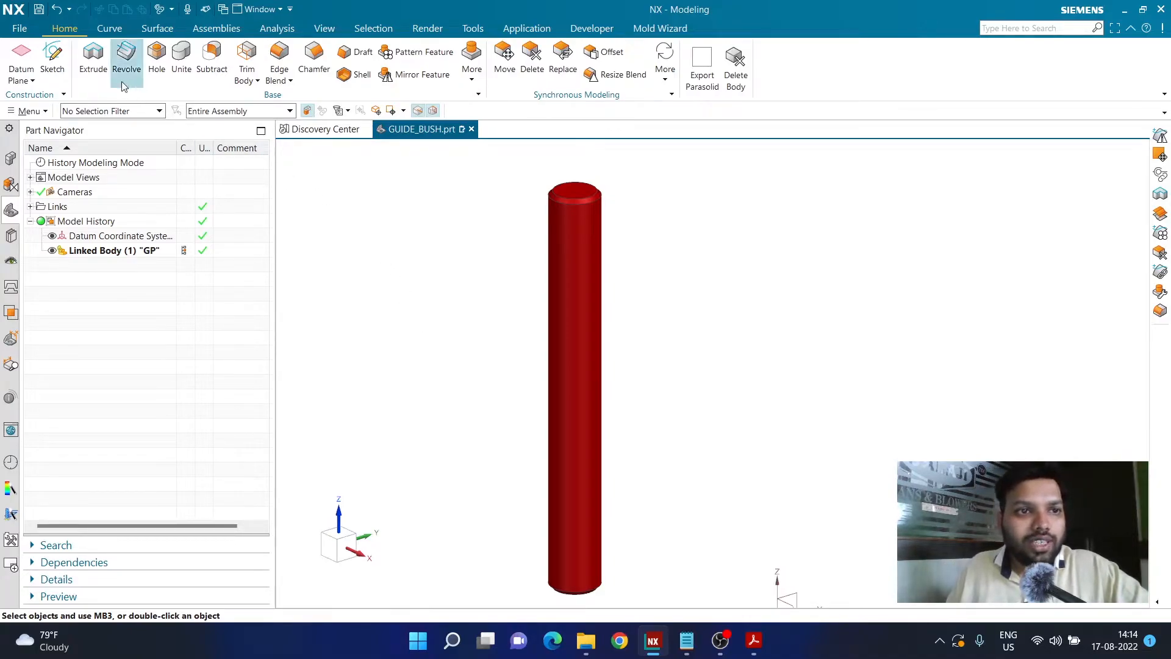
Start an extrusion from the outer circular edge at the linked pillar's upper end and set the start distance to 20 mm
click(98, 72)
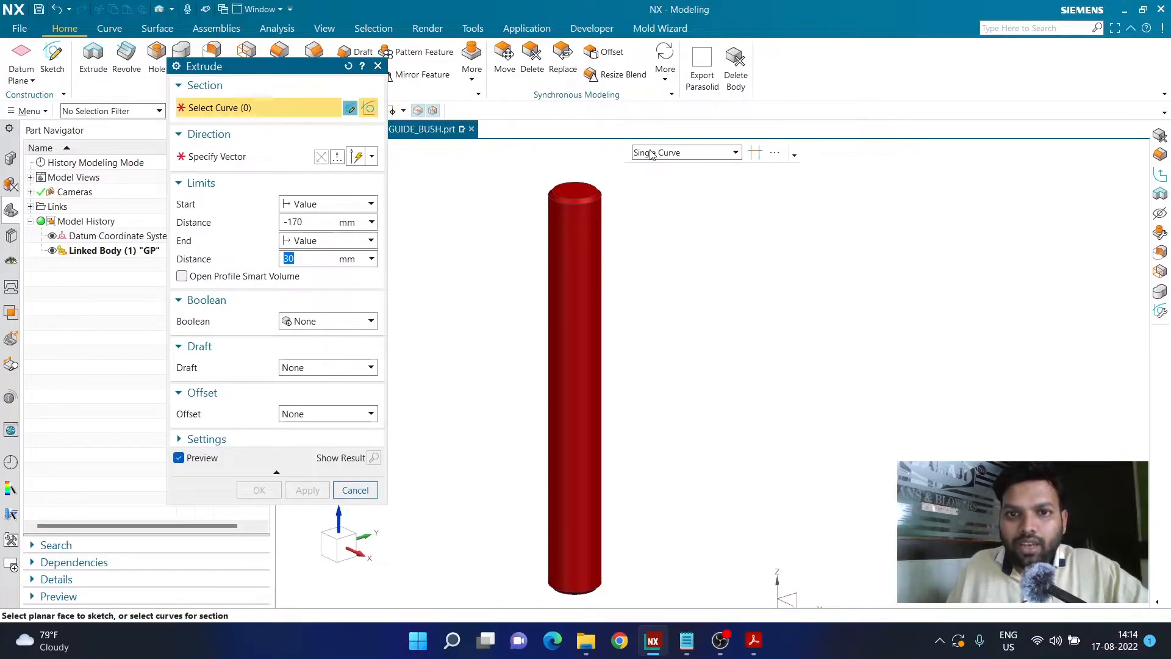
scroll(612, 201, up, 4)
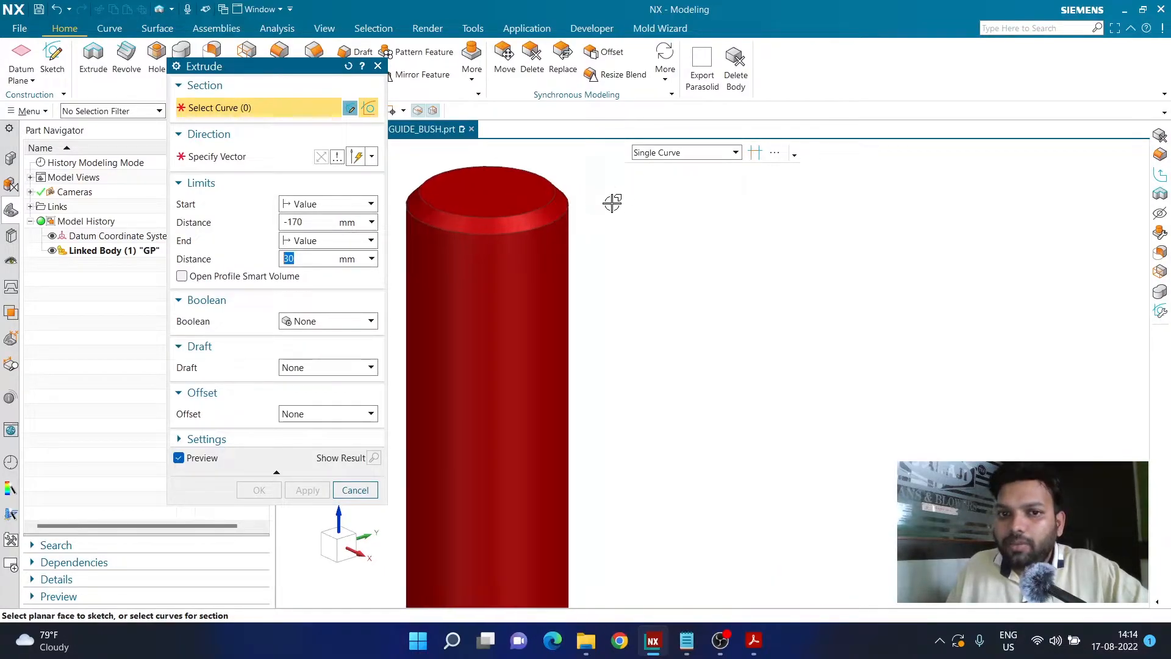
click(569, 210)
scroll(677, 261, down, 4)
click(315, 224)
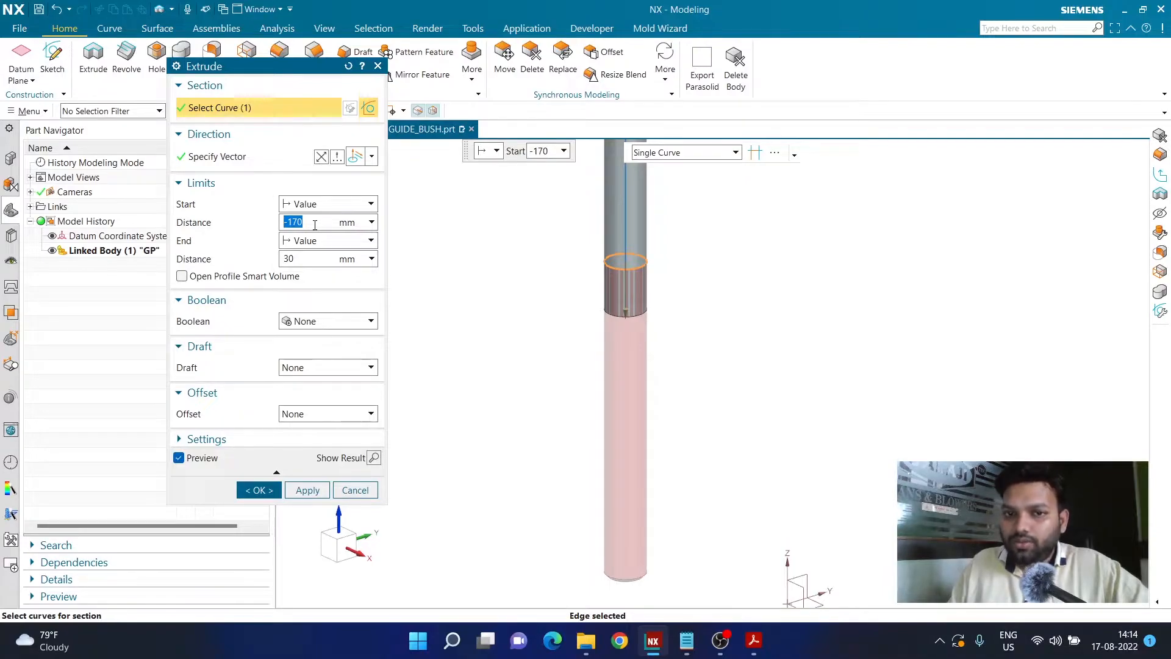
text(30)
key(Return)
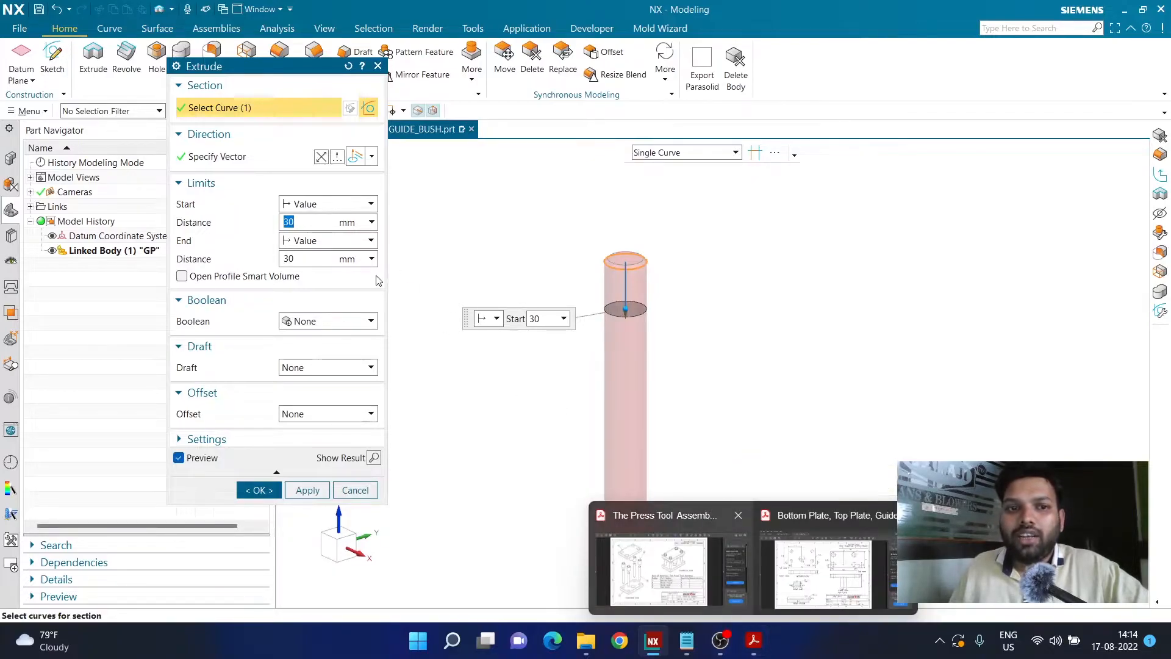
text(20)
key(Return)
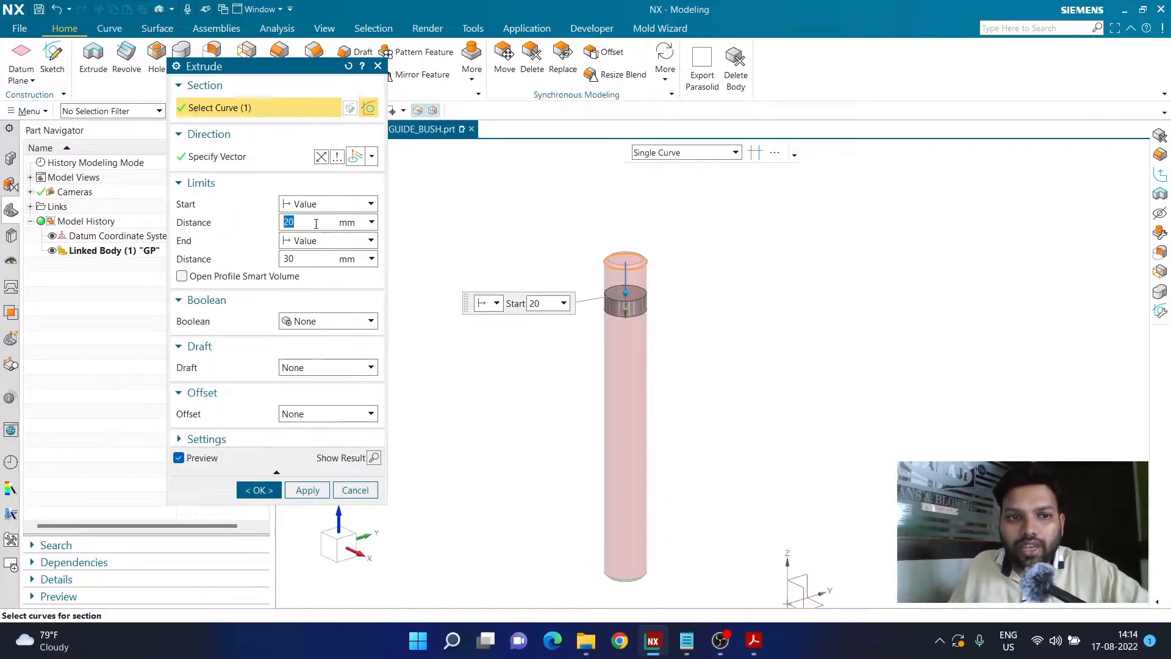
Check the guide bush length in the part drawing and set the extrusion's end distance to 60+20 mm
mouse_move(754, 640)
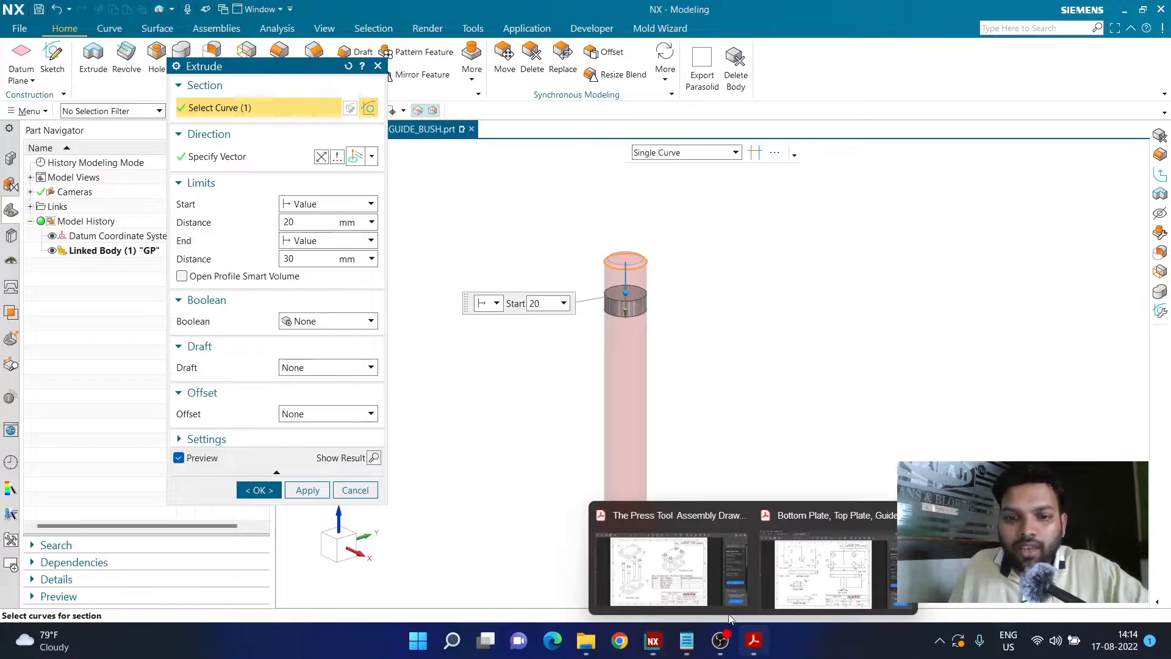
click(699, 596)
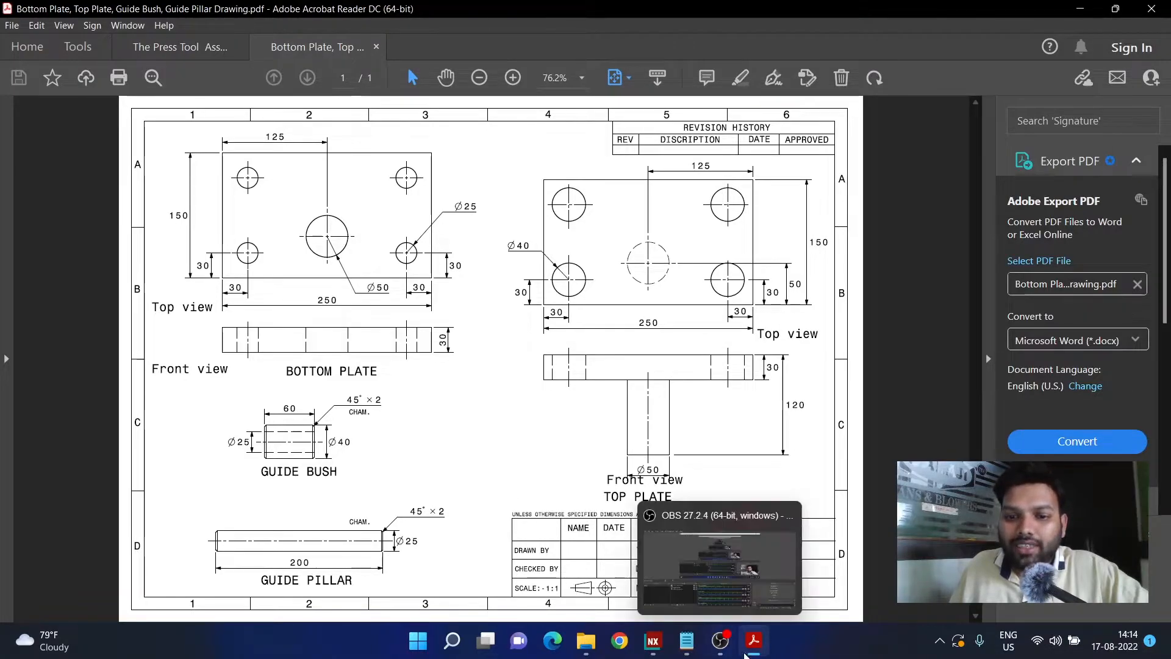
click(648, 646)
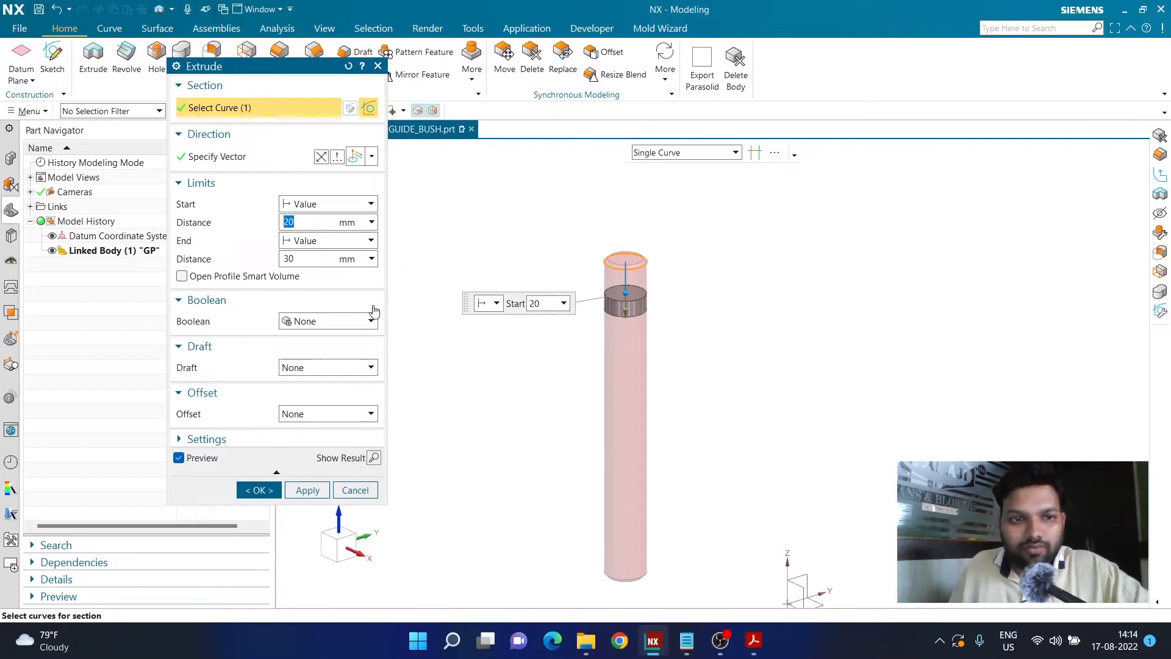
click(300, 259)
text(60+20)
key(Return)
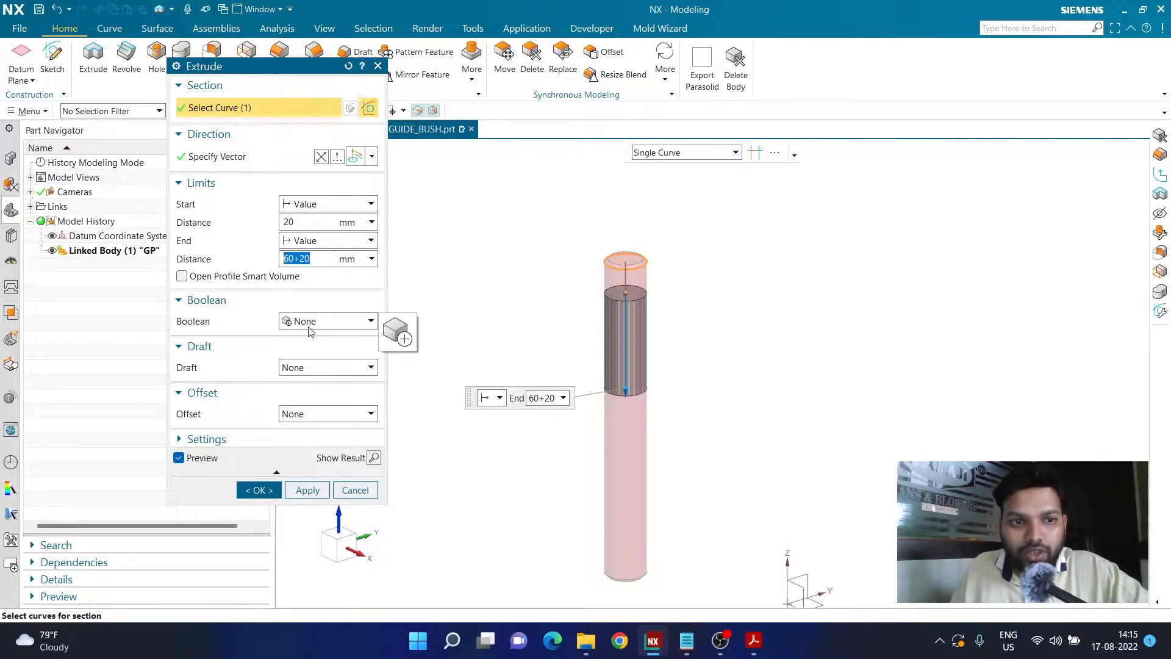
Give the extrusion a two-sided offset from 0 to 7.5 mm with no Boolean, and create the bush body
click(309, 413)
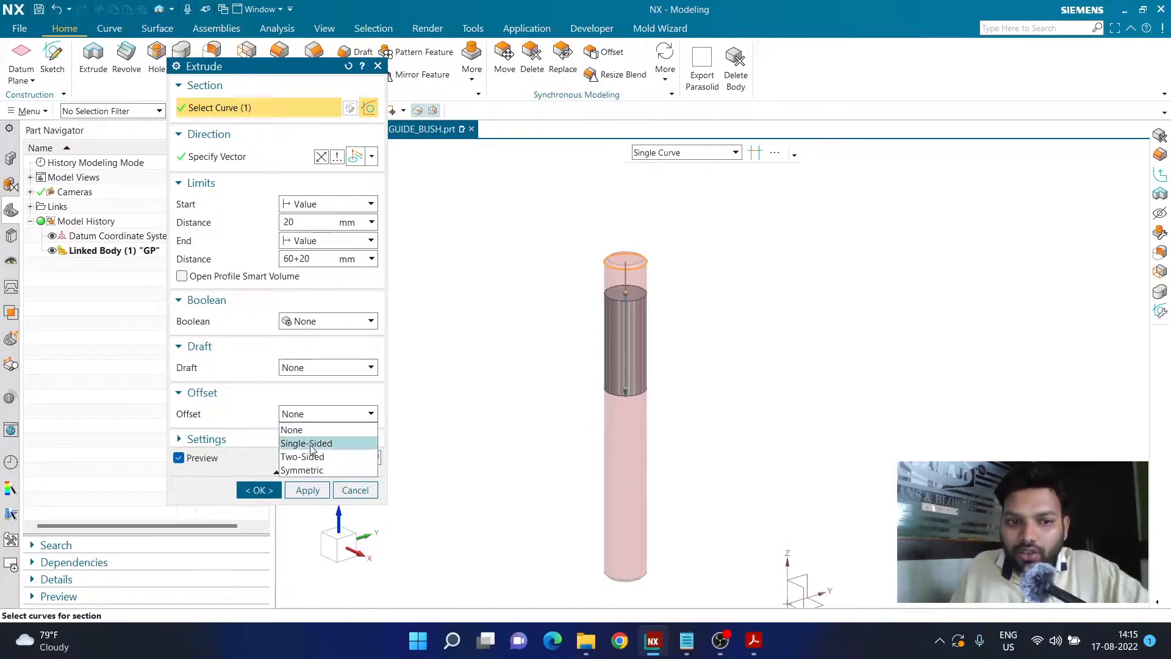
click(308, 457)
double_click(304, 433)
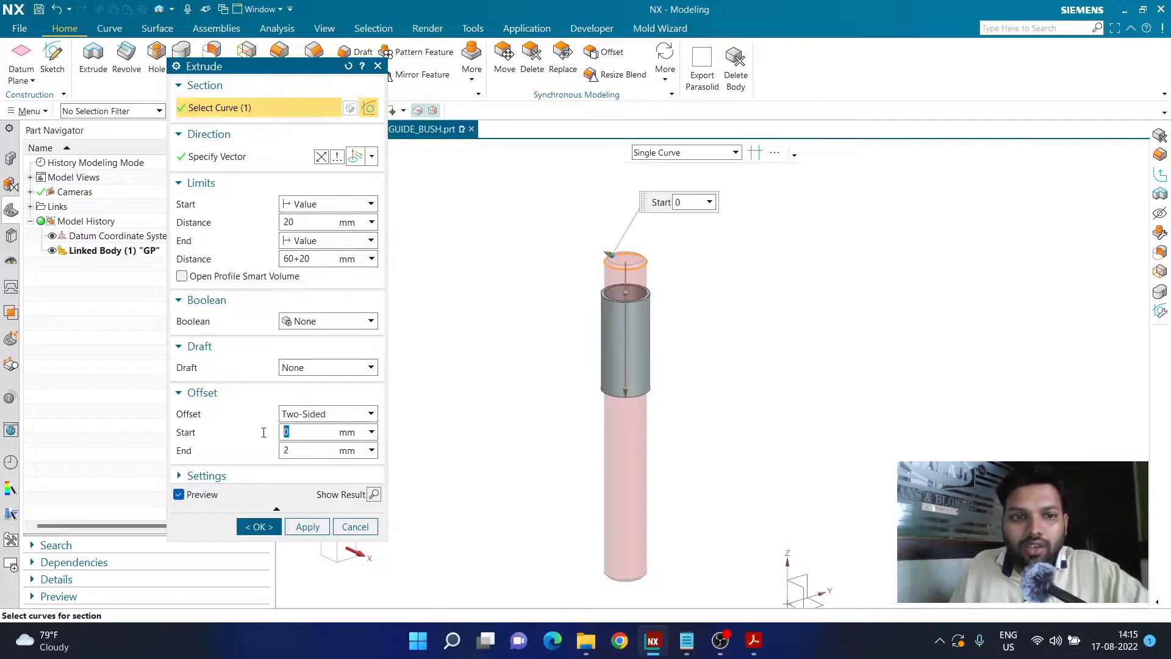
double_click(297, 449)
text(7.5)
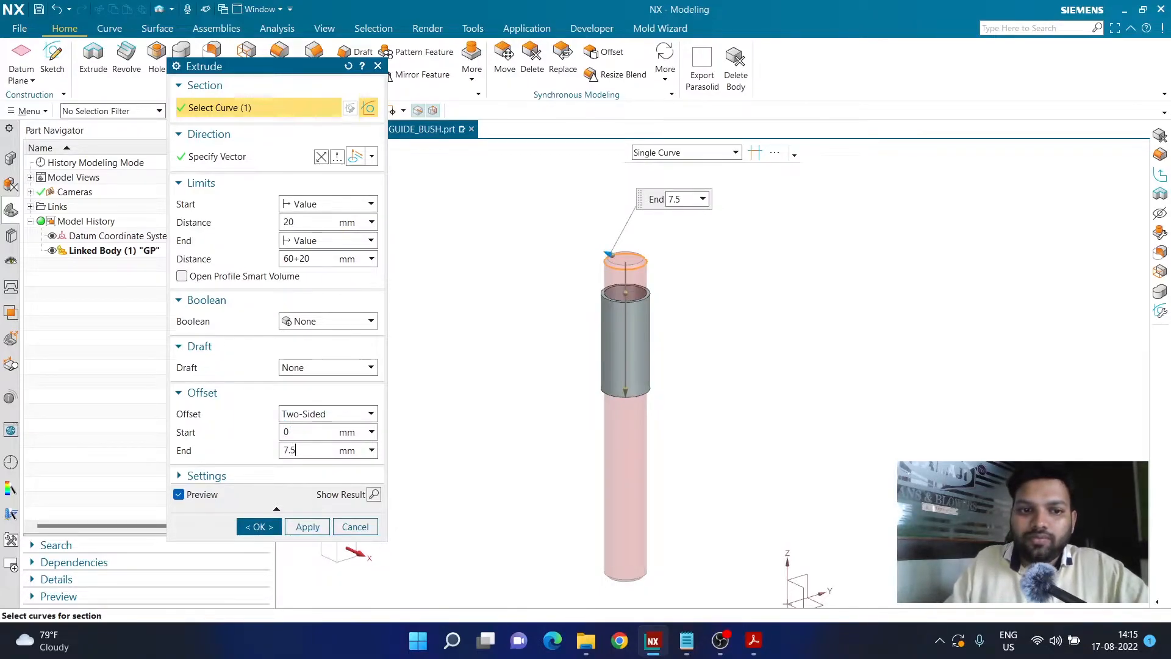
key(Return)
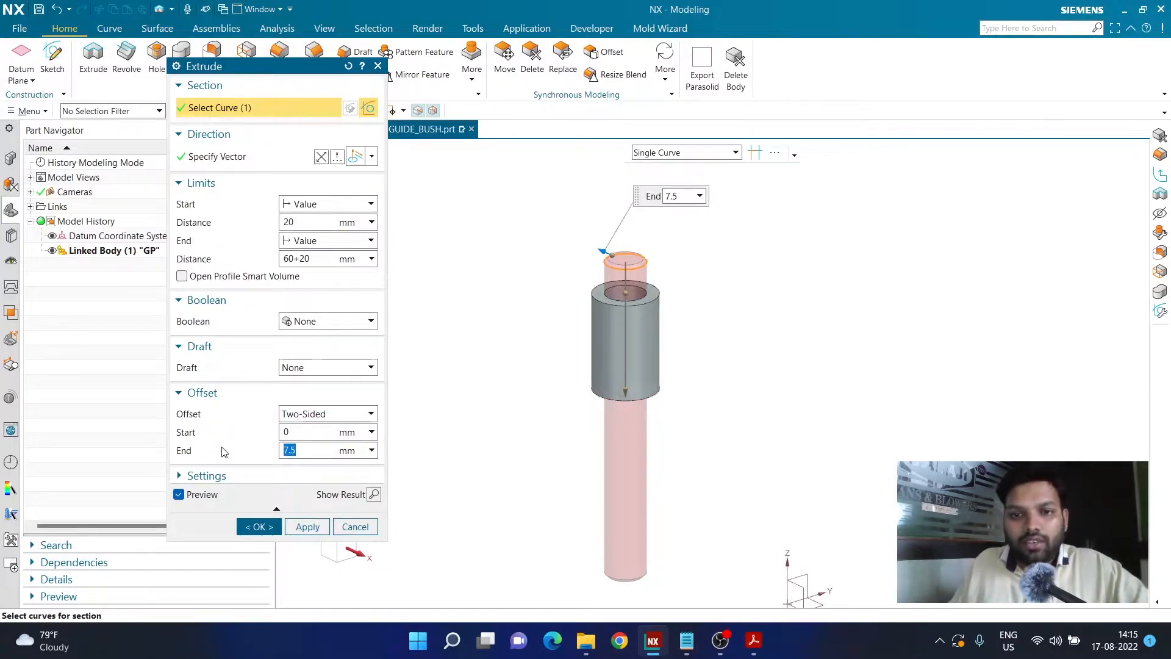
click(259, 527)
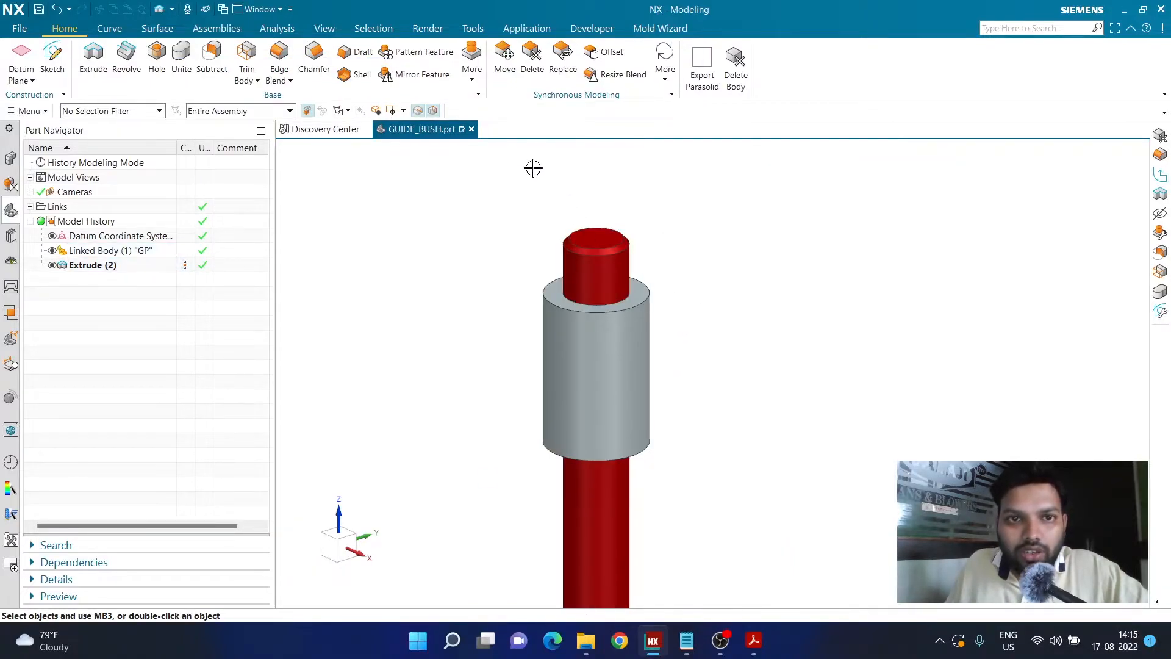
Delete the linked guide pillar body with Delete Body, keeping the bush
click(473, 80)
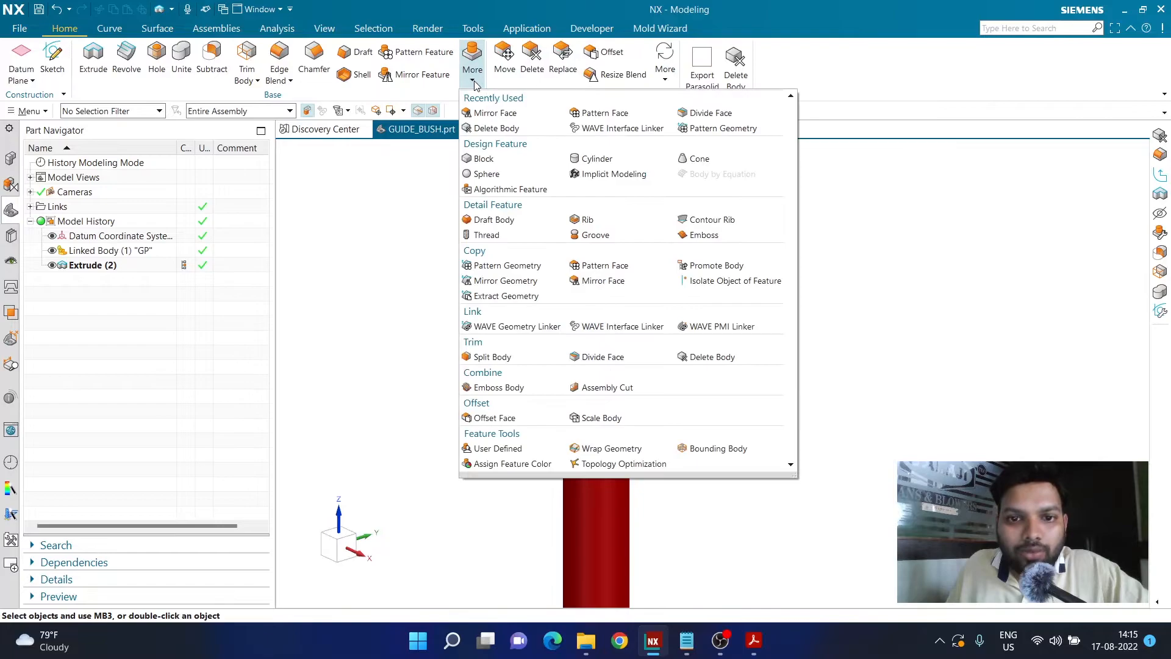
click(712, 357)
click(596, 531)
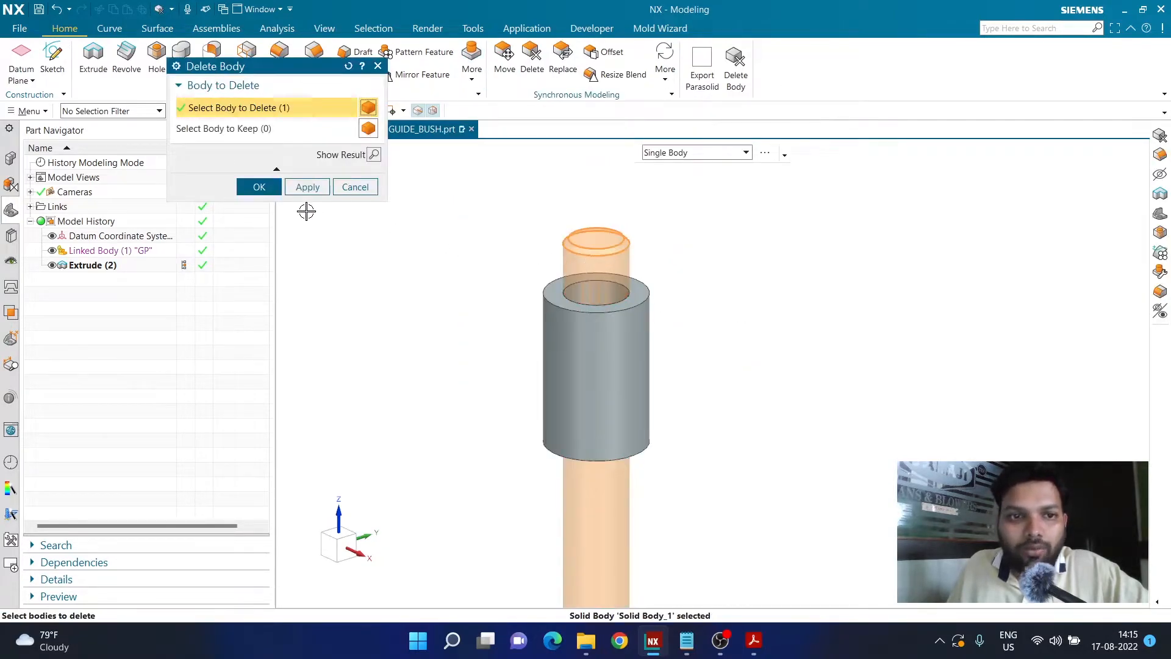
click(261, 186)
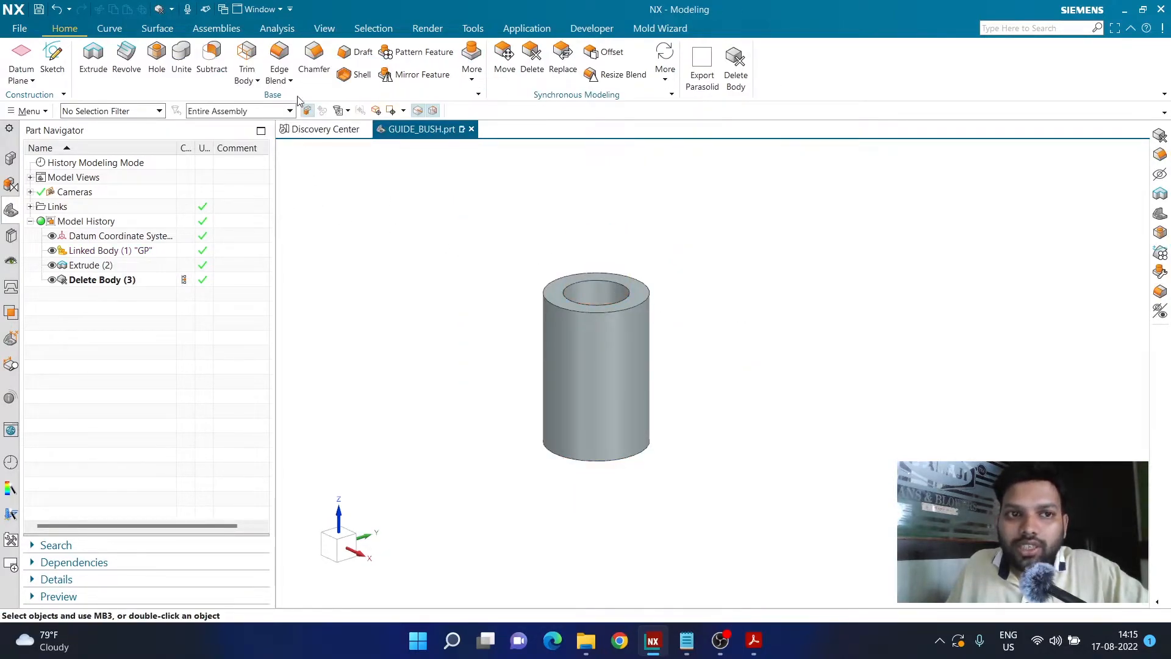
Chamfer the outer circular edges at both ends of the bush with a symmetric 2 mm distance
click(314, 54)
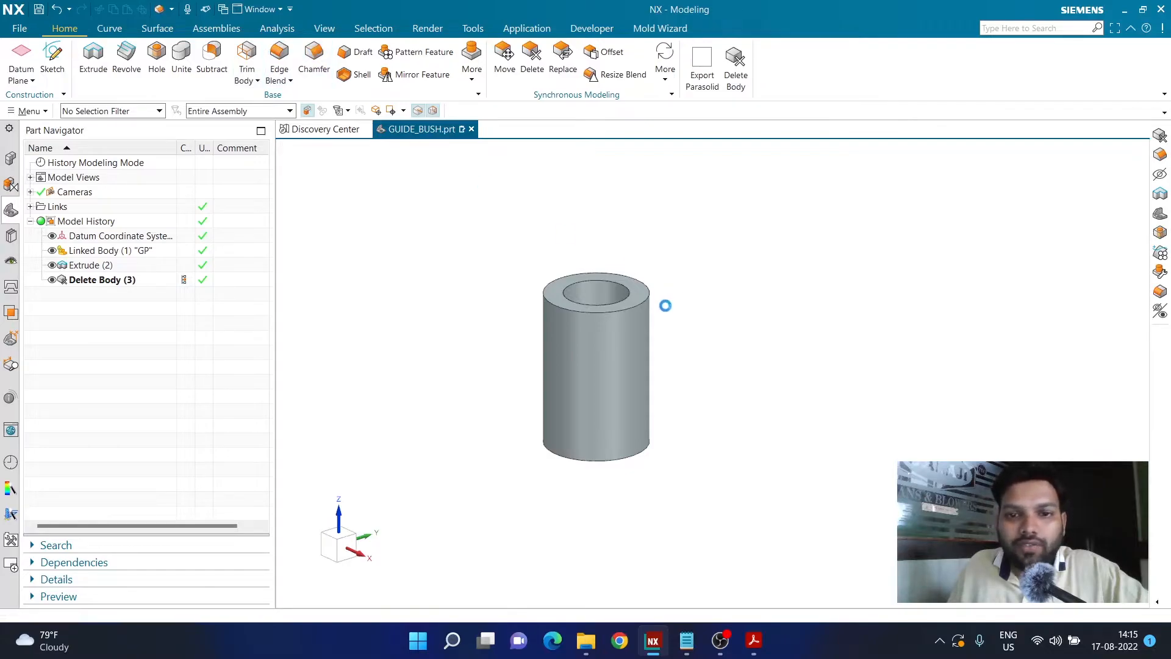
click(646, 298)
click(652, 451)
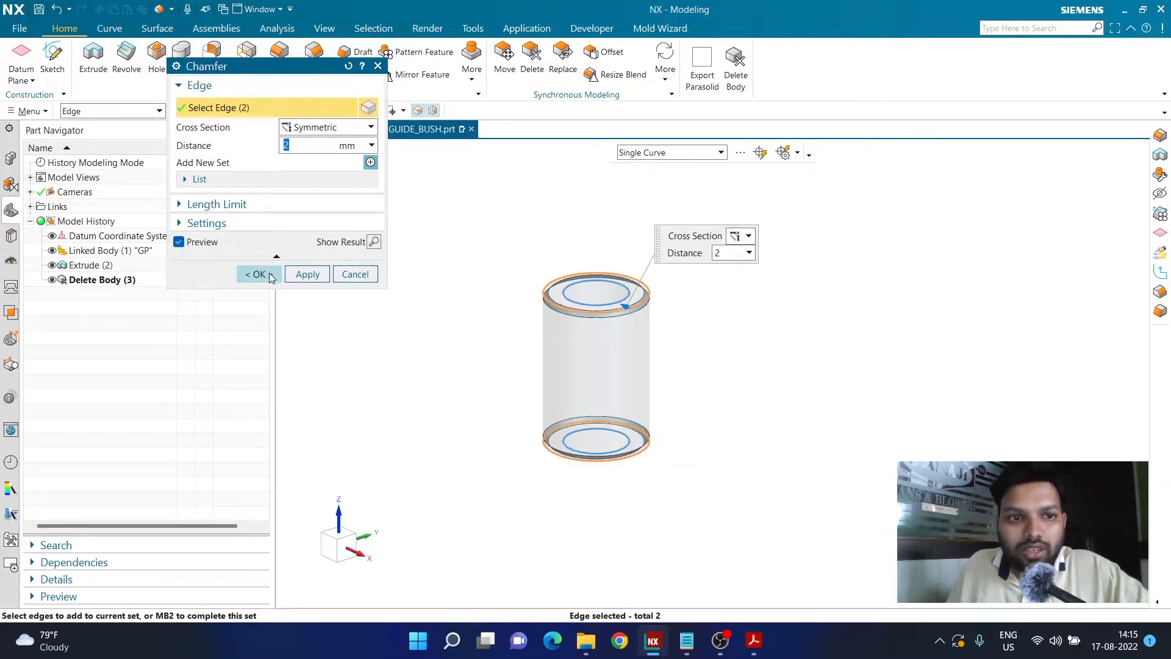
click(269, 274)
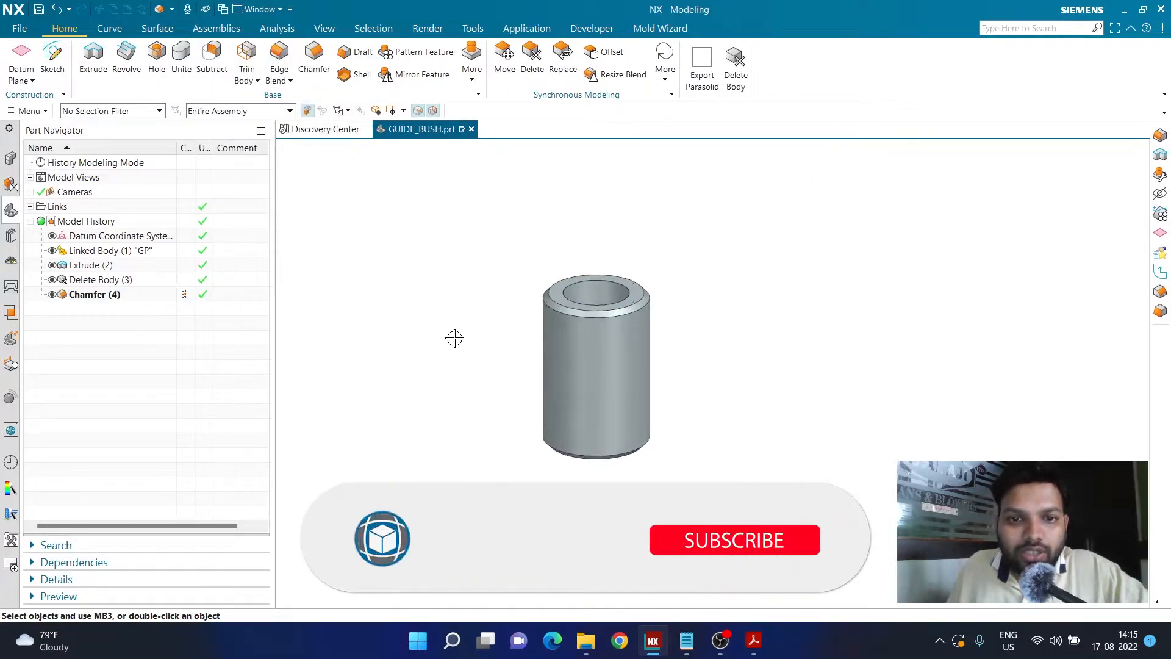
Change the guide bush body's display color to dark orange-brown
scroll(455, 338, up, 1)
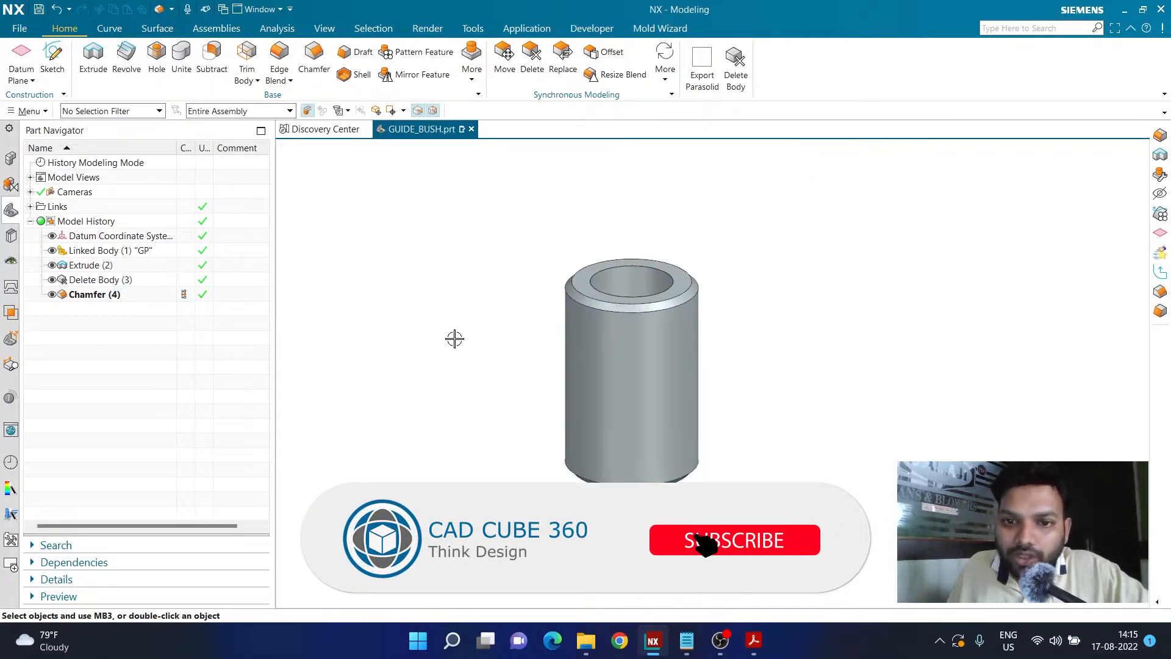
mouse_move(455, 337)
middle_down()
mouse_move(518, 345)
mouse_move(469, 349)
middle_up()
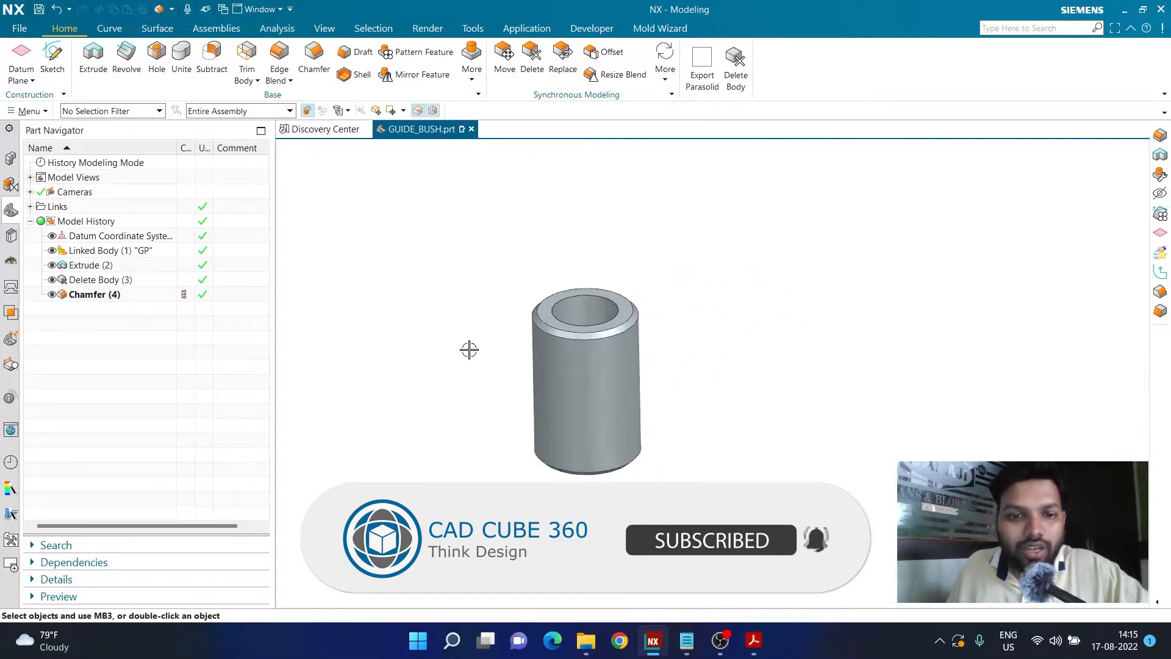
scroll(469, 350, down, 1)
key(ctrl+j)
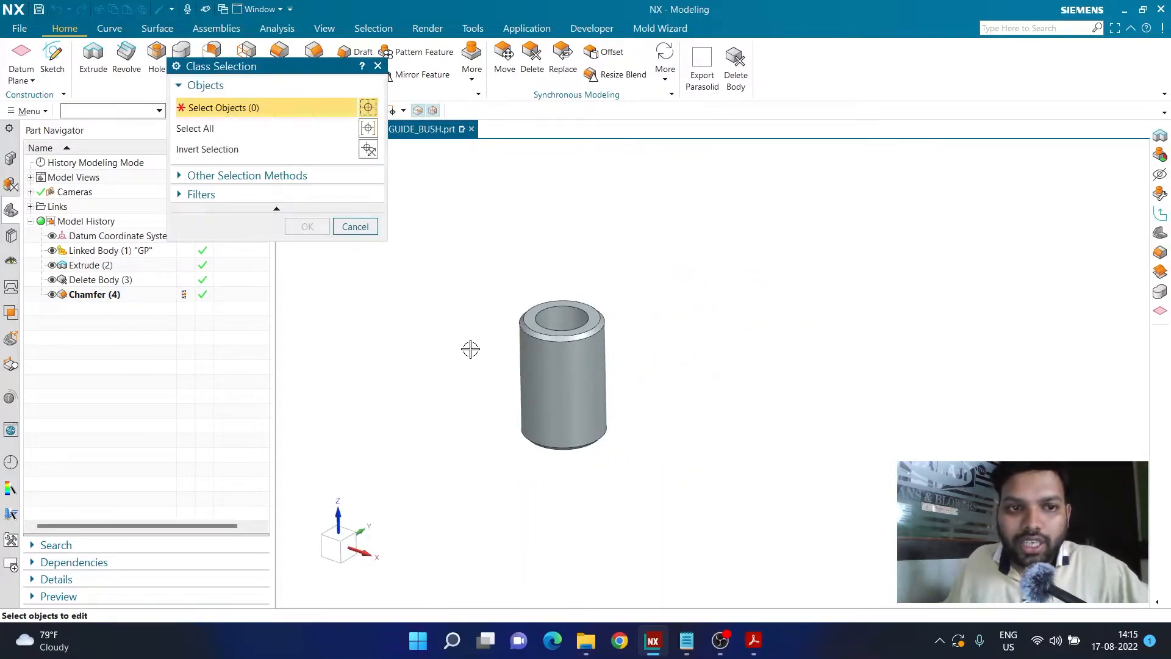
click(562, 372)
click(307, 227)
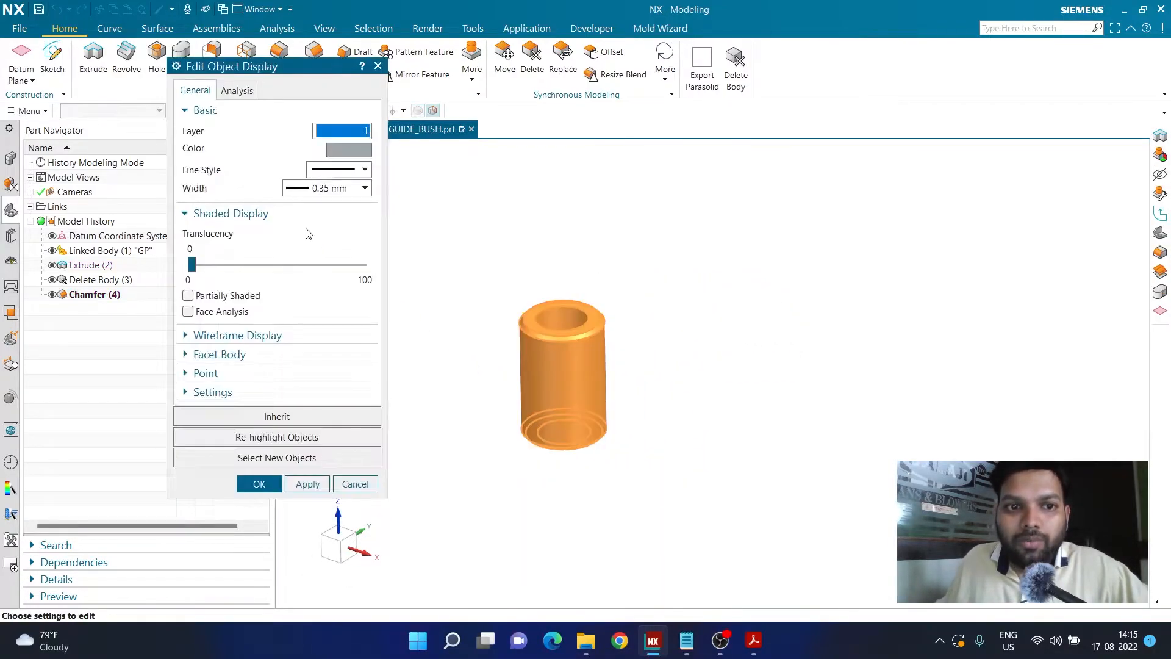
click(349, 151)
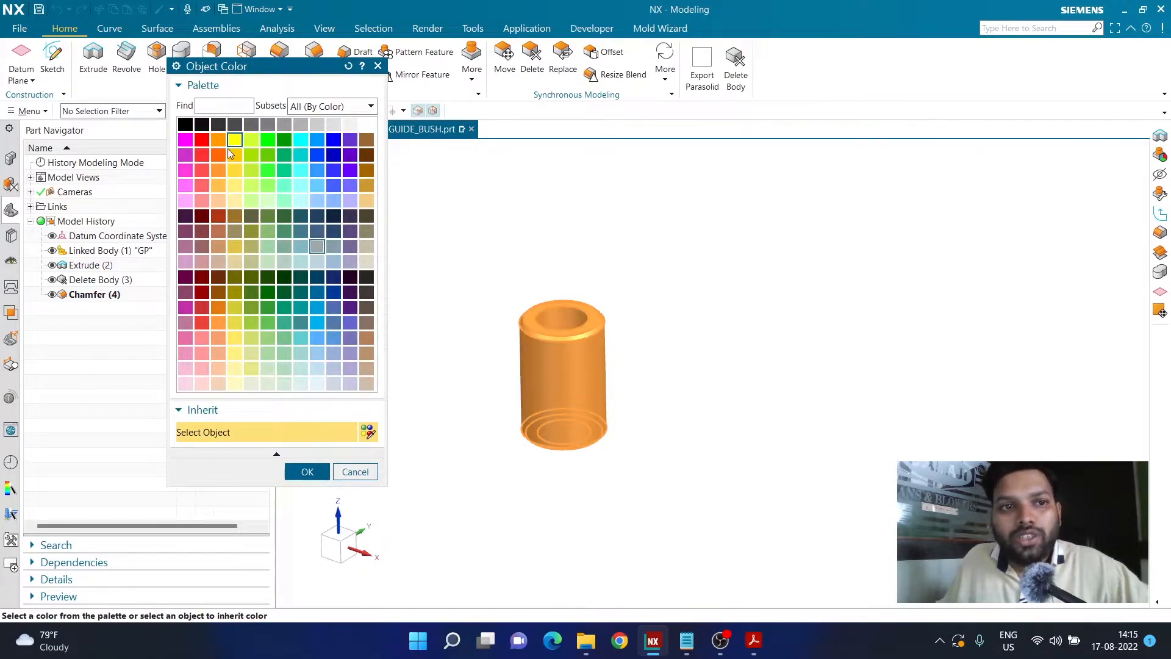
click(220, 293)
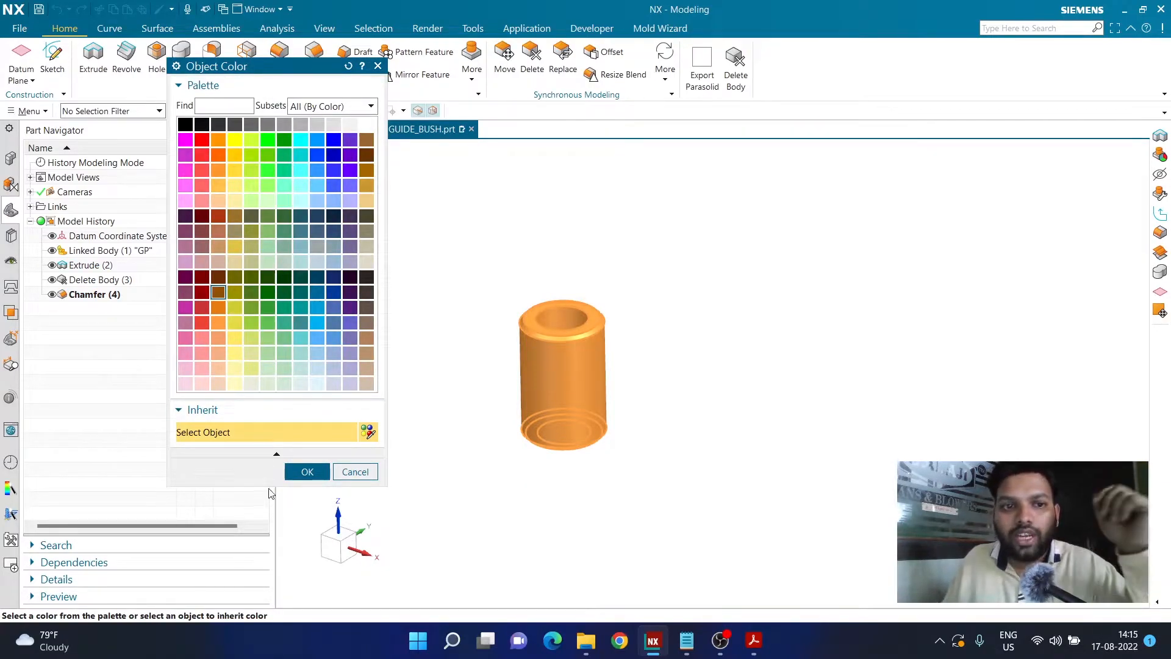
click(307, 472)
click(259, 484)
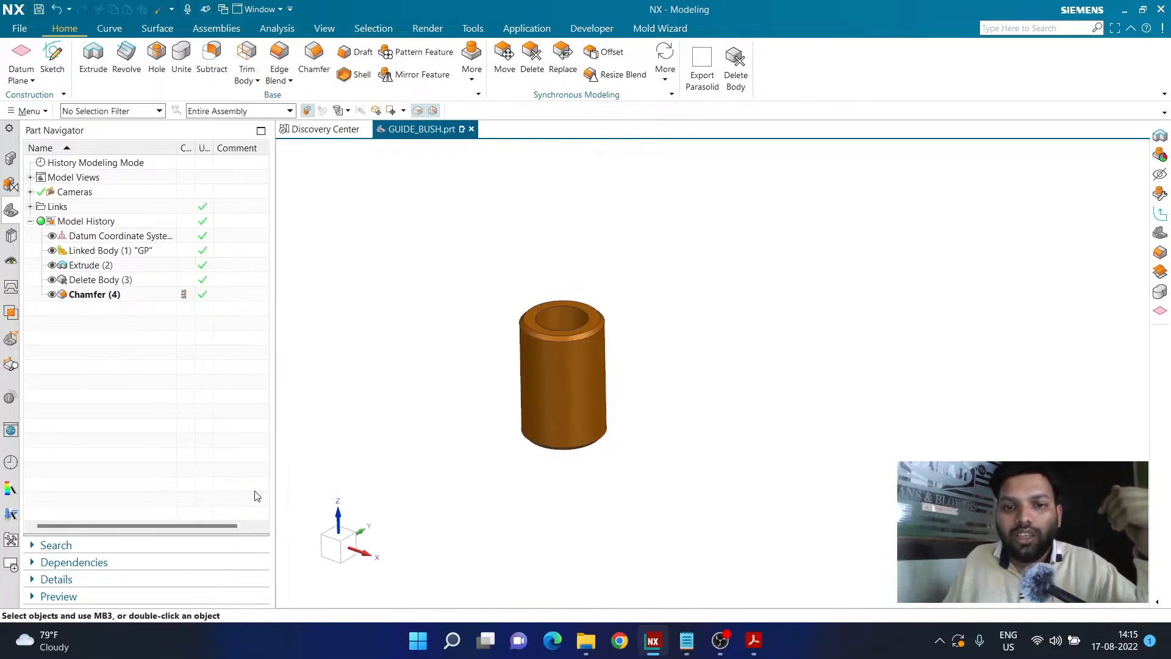
Save the GUIDE_BUSH part and close it
key(ctrl+s)
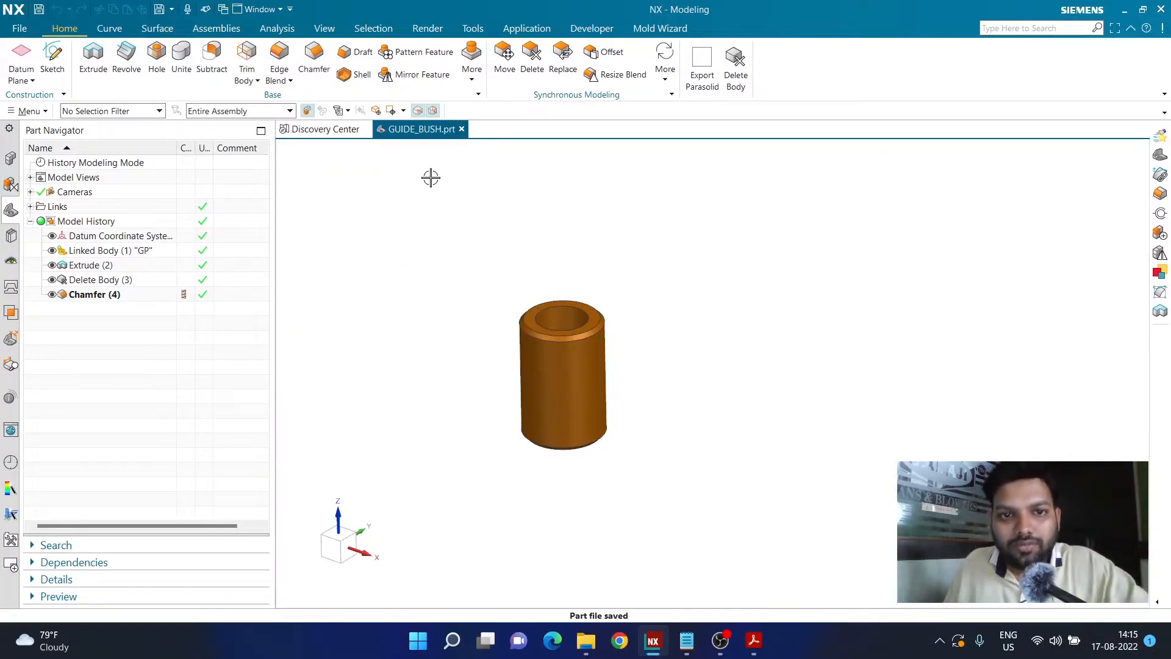
click(462, 130)
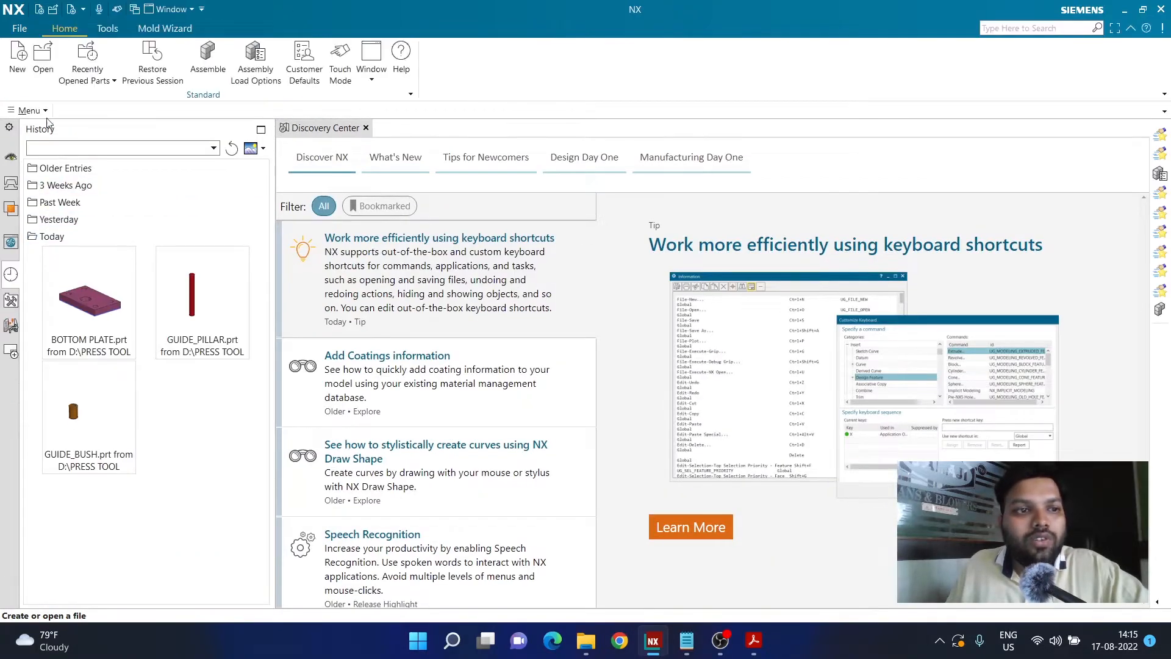
Start a new millimetre model file in the D:\PRESS TOOL ASSEMBLY folder
click(17, 72)
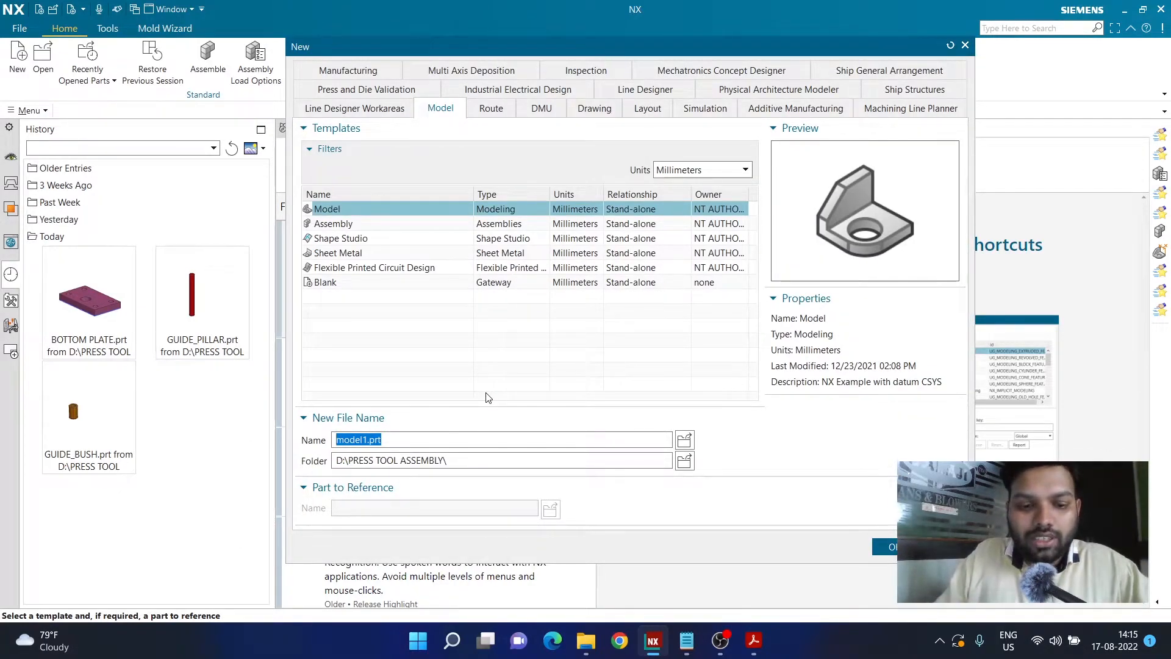
Create a new millimetre model part named TOP_PLATE in the PRESS TOOL ASSEMBLY folder
text(TOP)
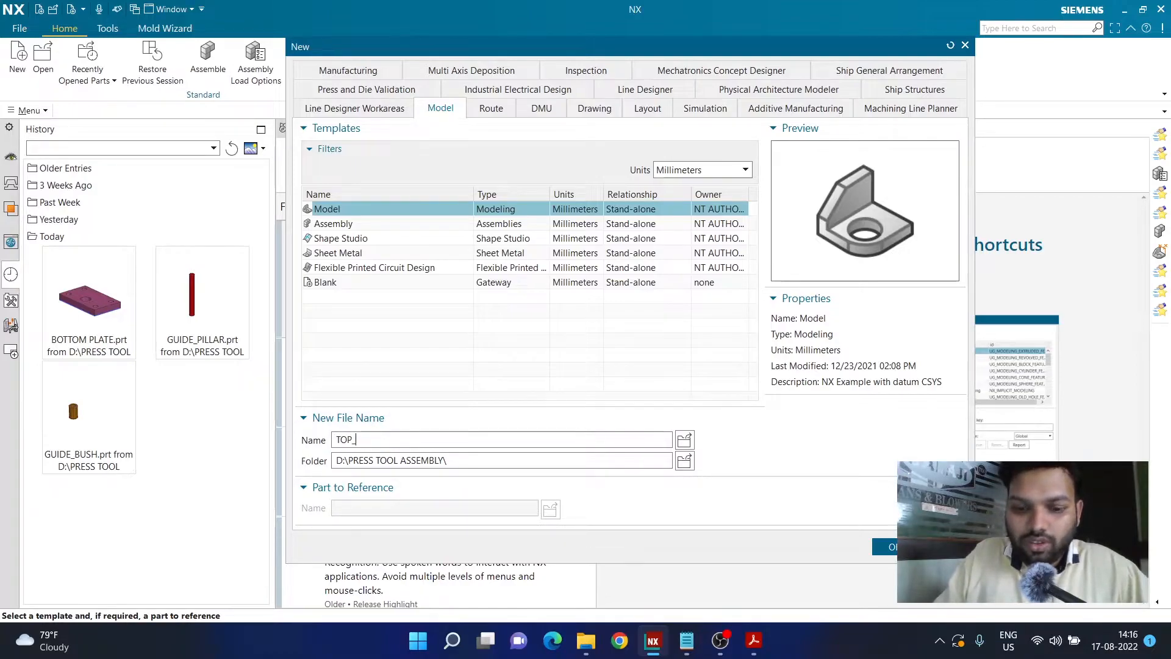
text(_PLATE)
key(Return)
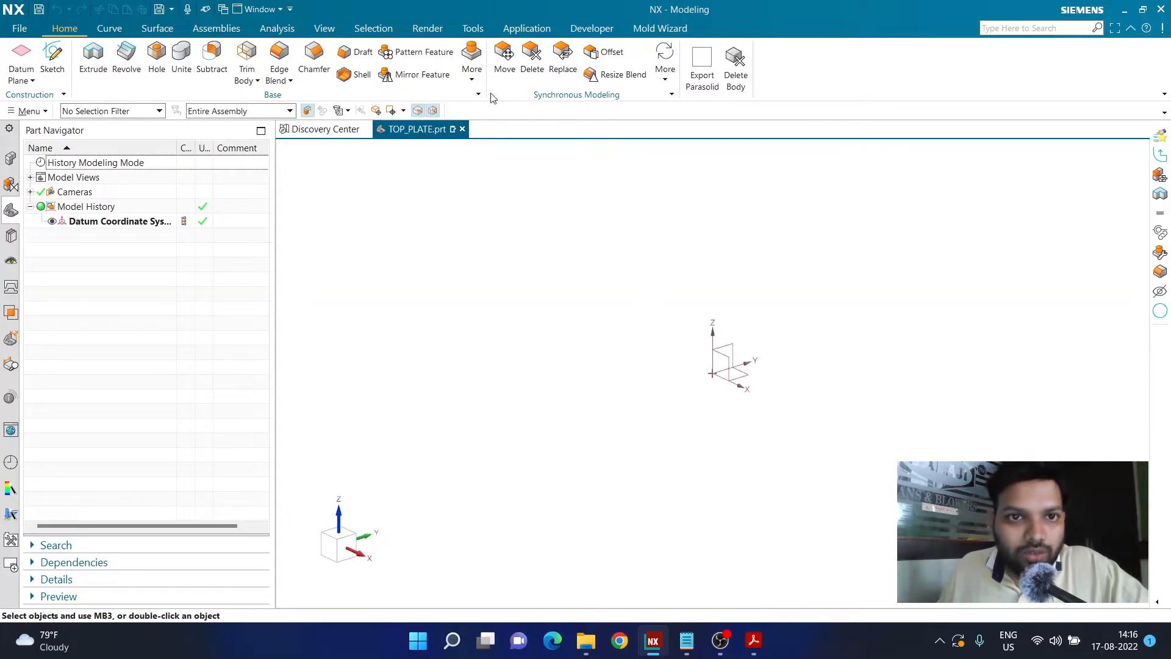
Link the BM body from BOTTOM PLATE.prt into the top plate part with the WAVE Interface Linker
click(471, 70)
click(616, 326)
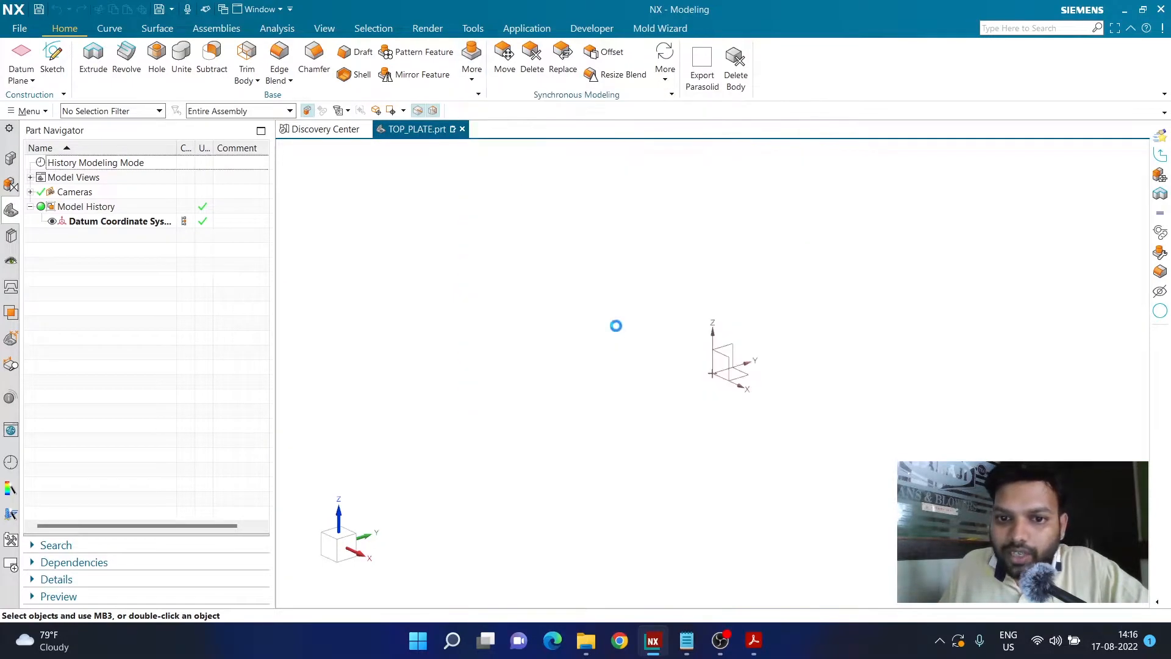
click(272, 202)
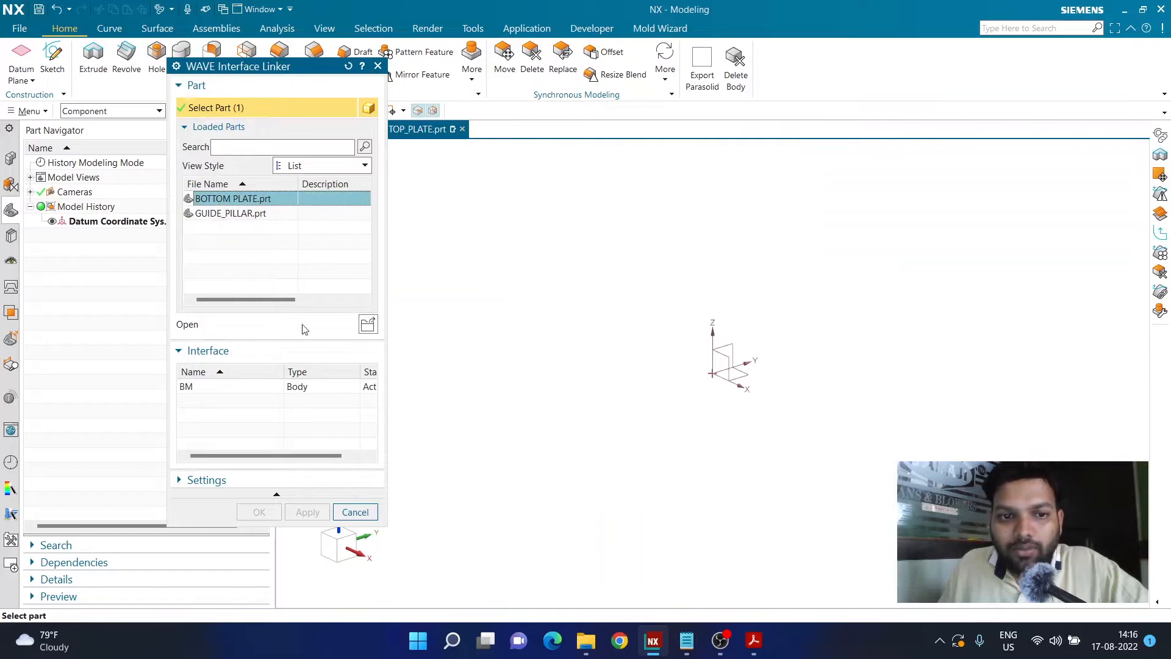
click(292, 387)
click(307, 513)
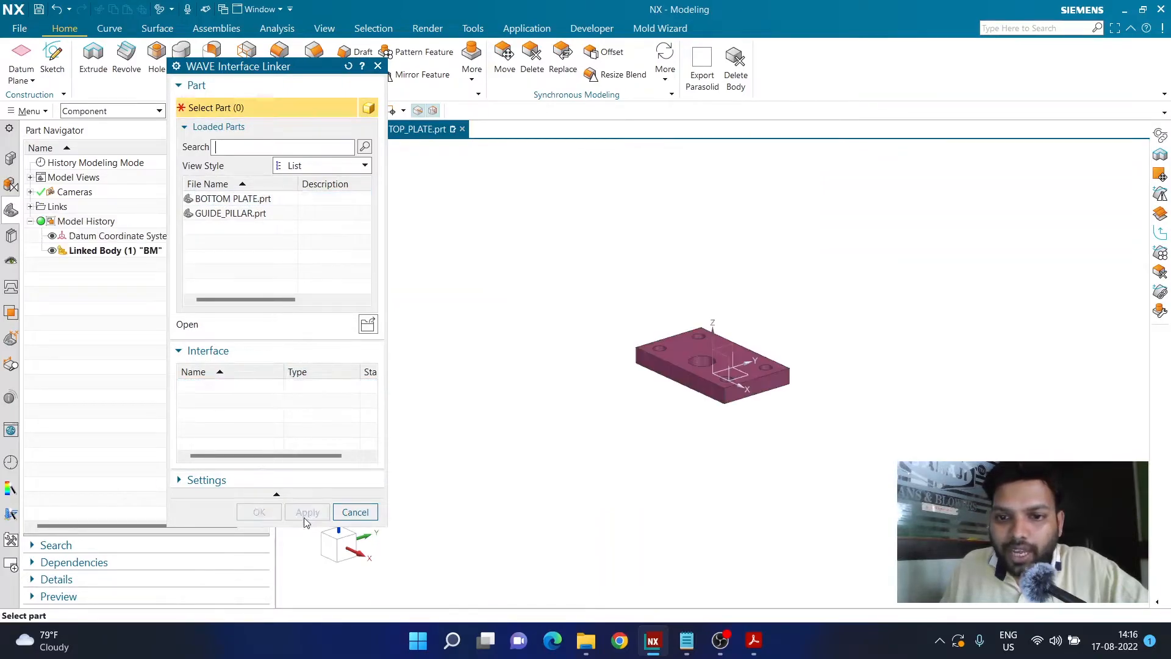
Link the GP body from GUIDE_PILLAR.prt into the top plate part
click(244, 213)
click(247, 387)
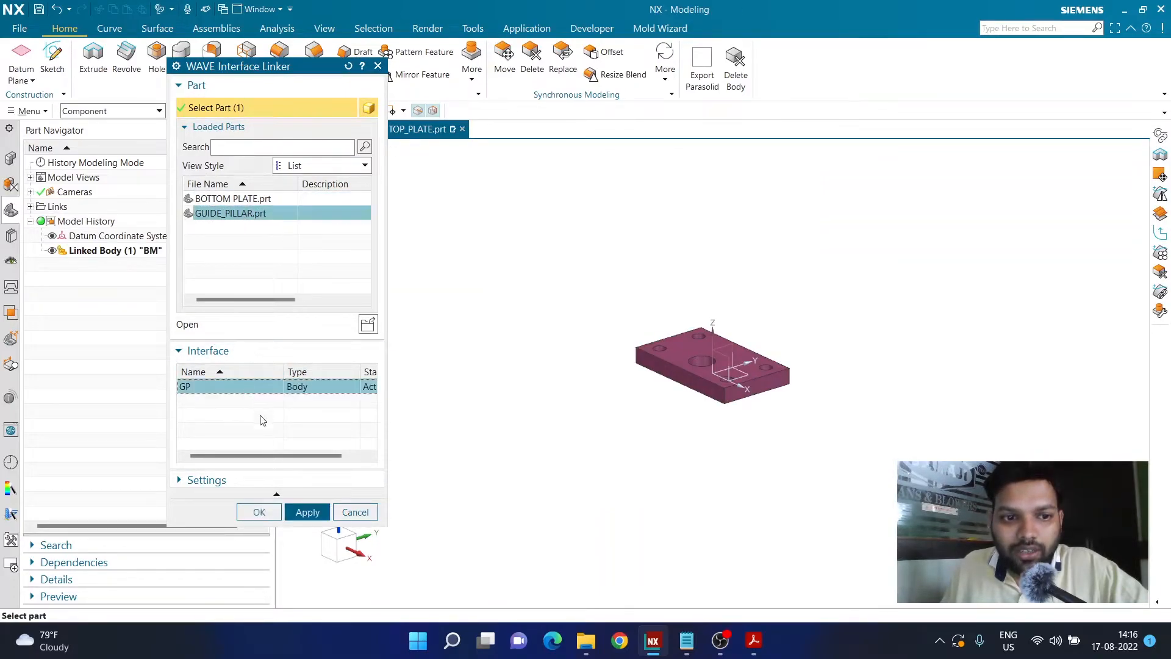
click(298, 512)
scroll(755, 303, up, 3)
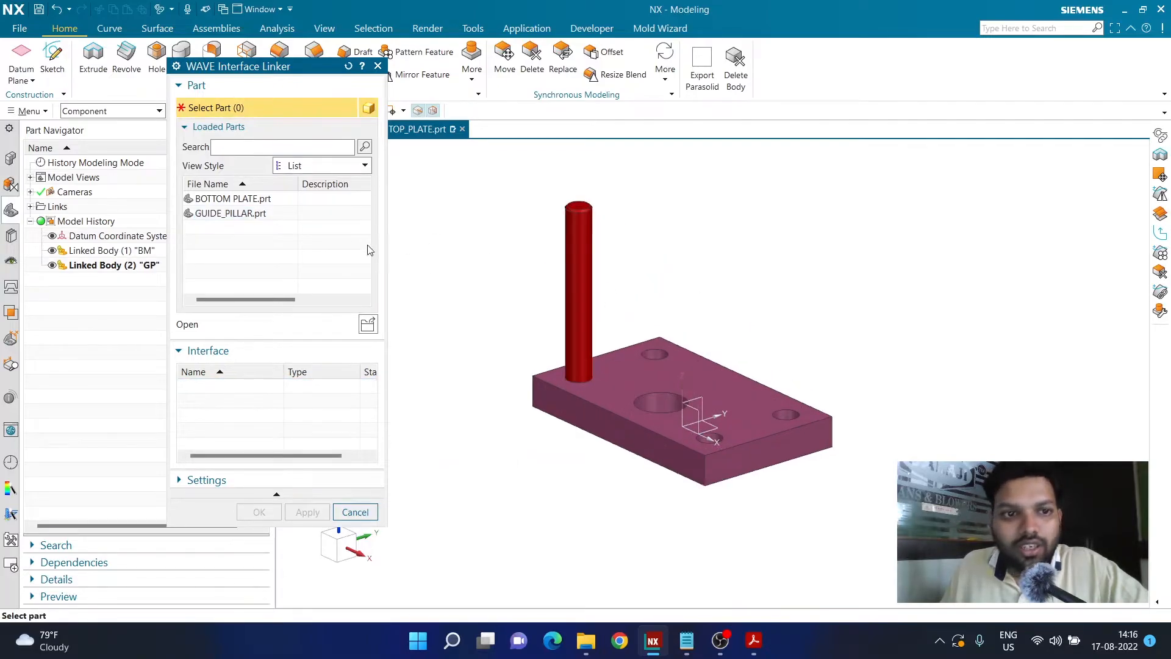
click(367, 324)
click(226, 172)
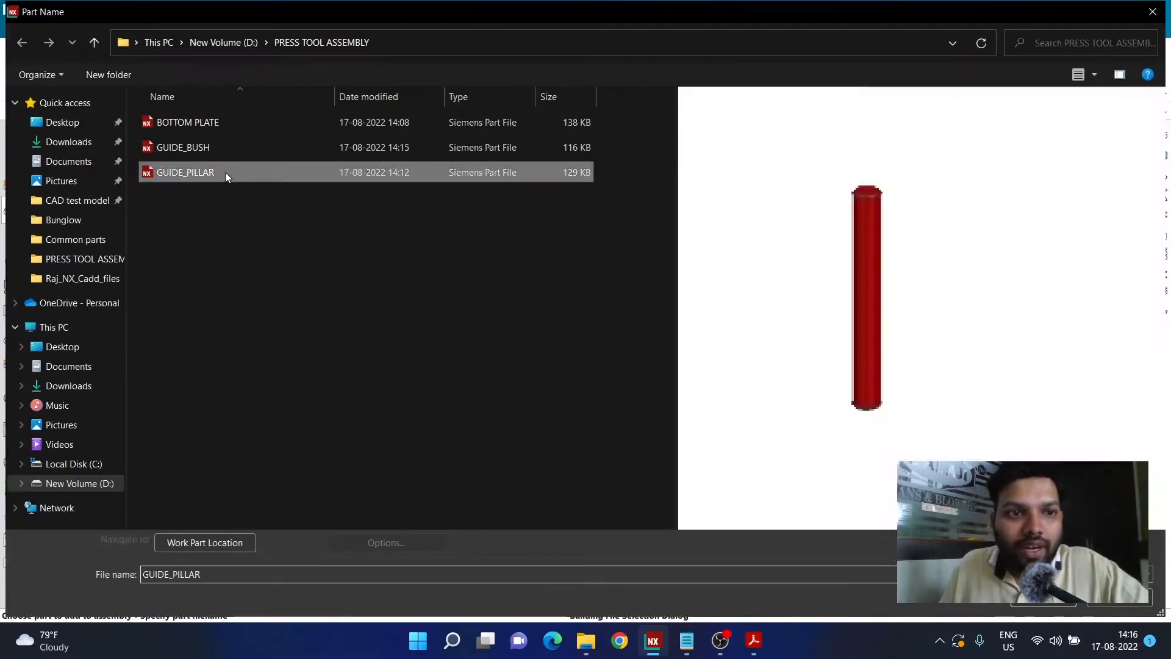
click(224, 148)
double_click(223, 148)
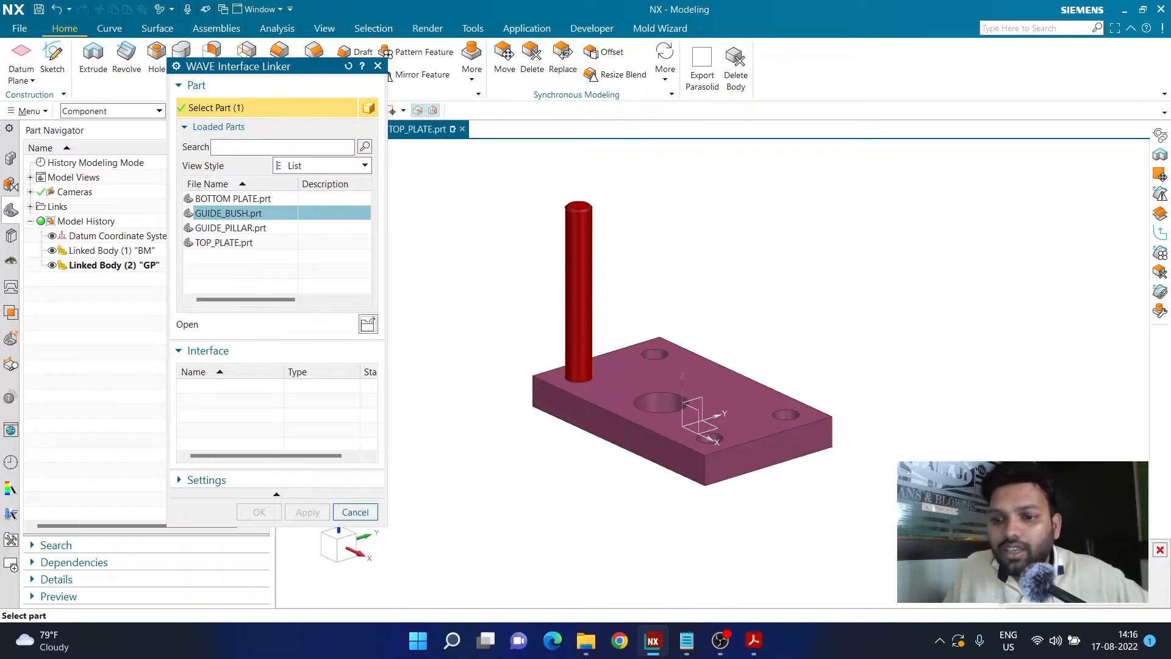
click(355, 512)
Open GUIDE_BUSH.prt and add its solid body as an output object of the product interface
click(10, 462)
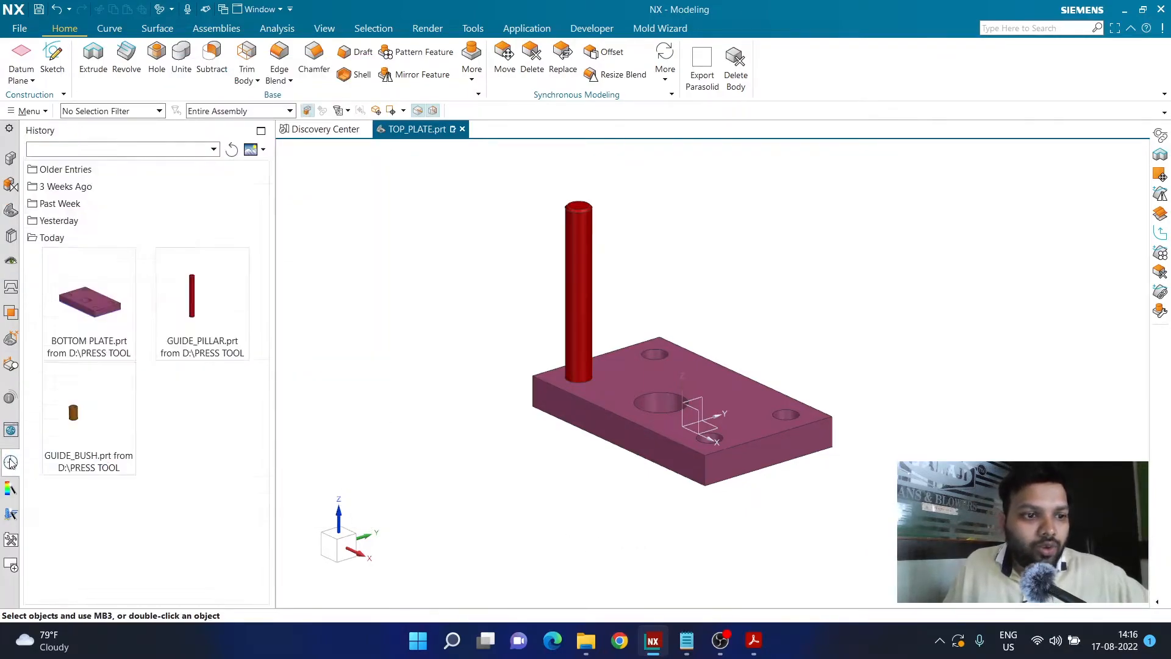
click(95, 399)
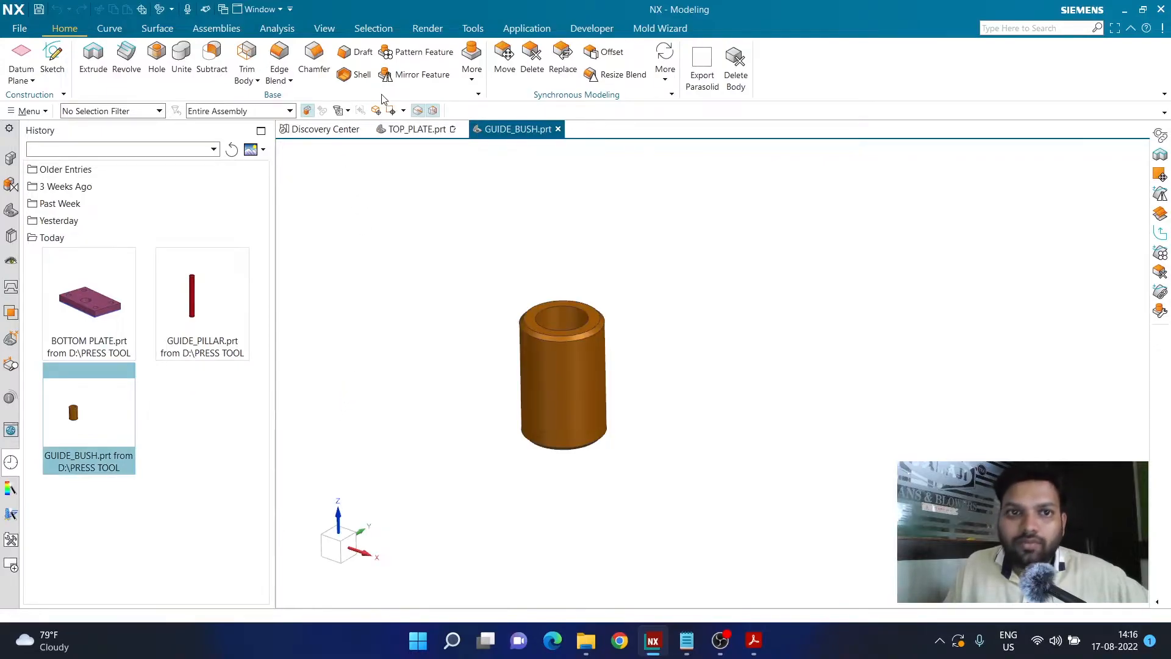
click(212, 29)
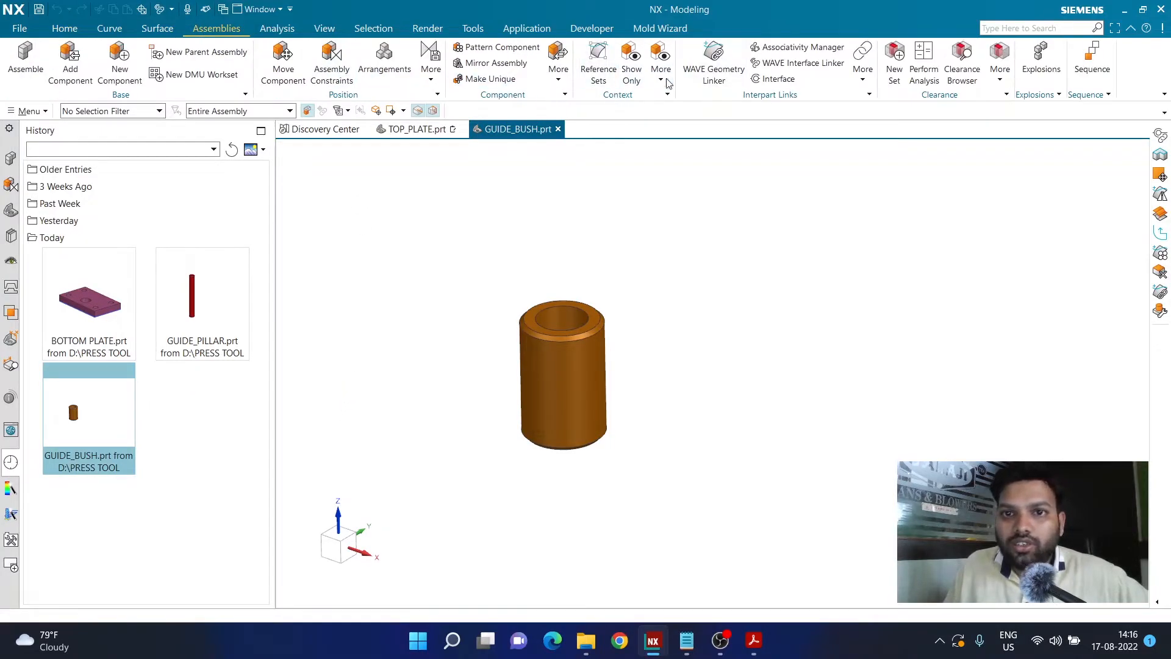
click(760, 80)
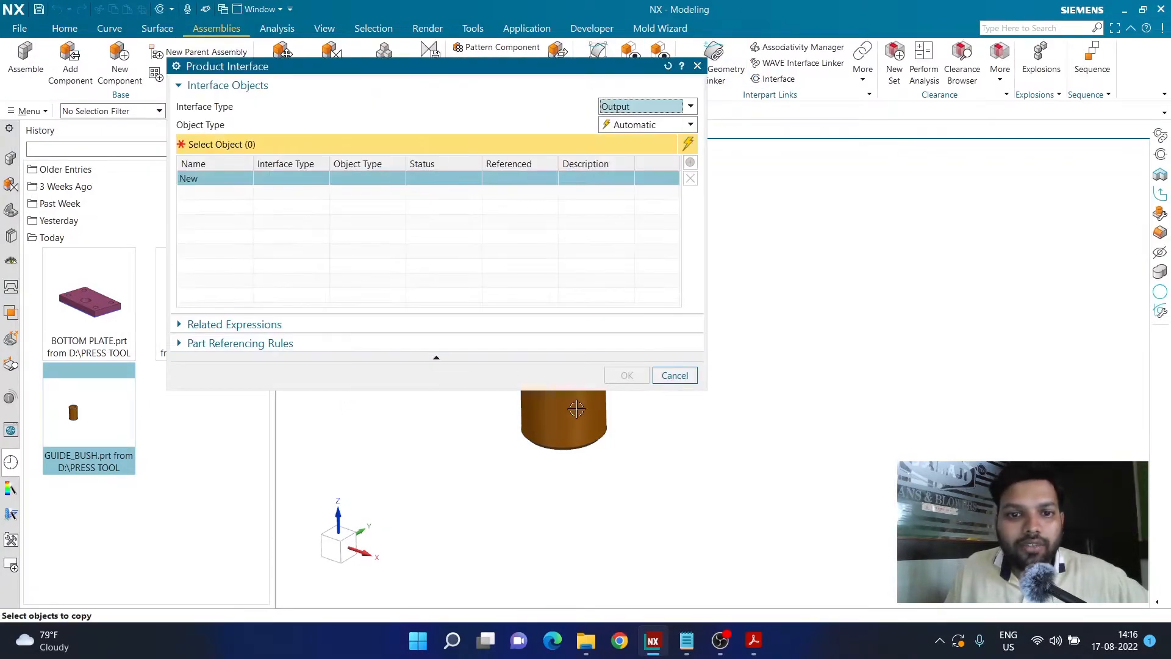
click(550, 446)
Name the guide bush's interface body GB in its interface properties and accept the product interface
right_click(445, 183)
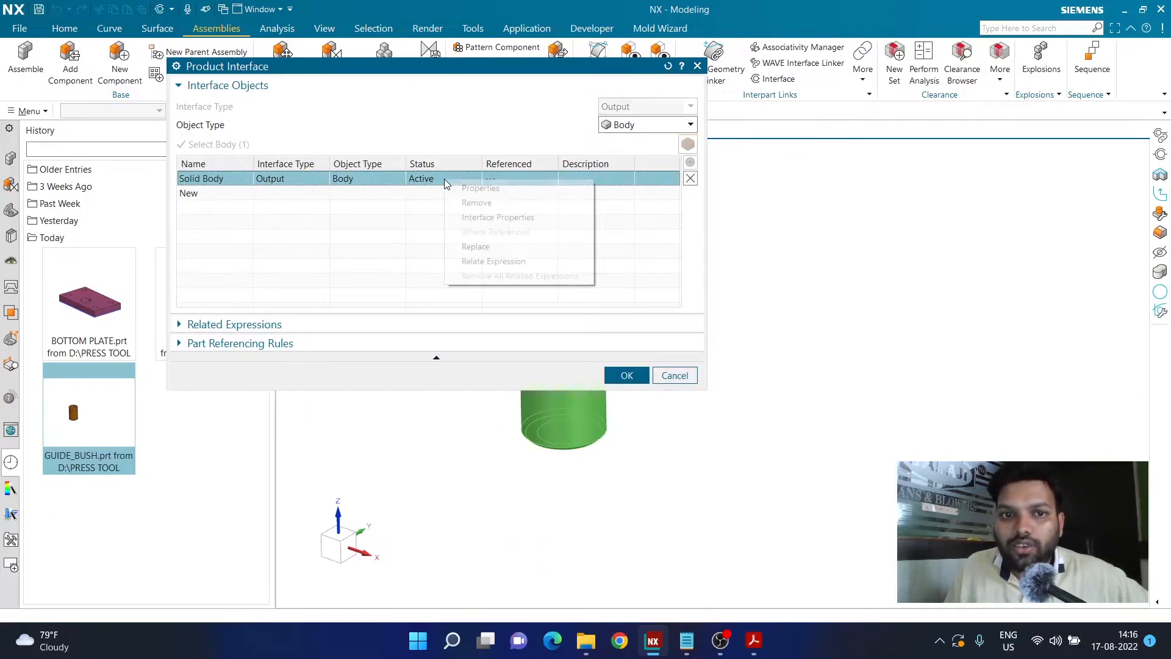
click(501, 216)
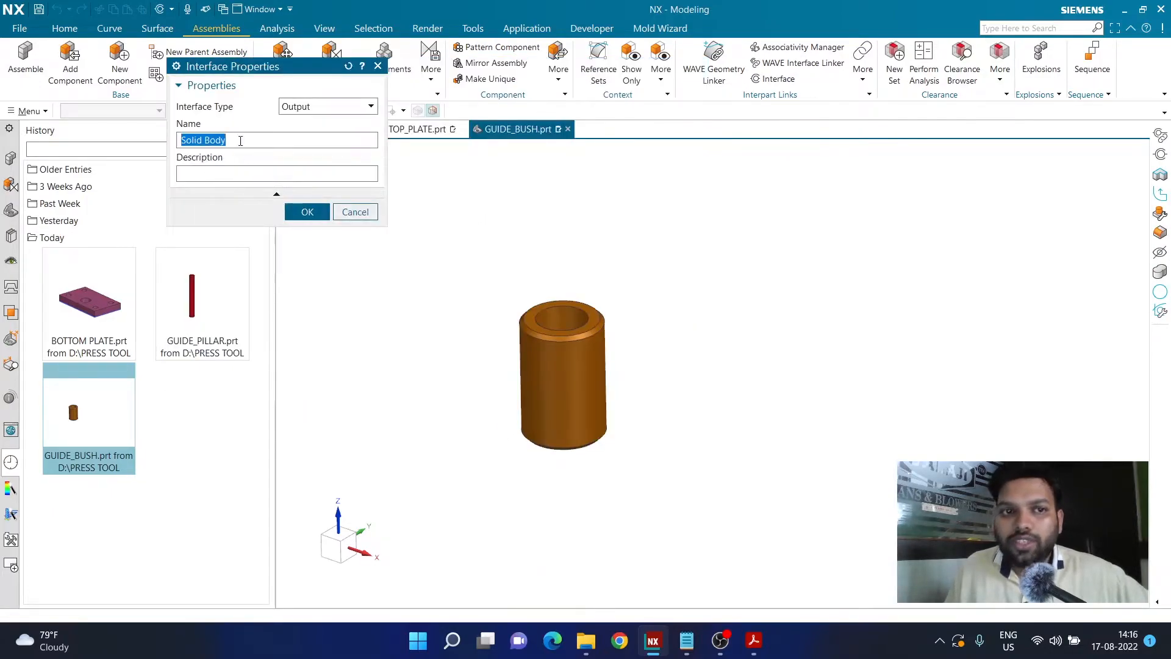
text(B)
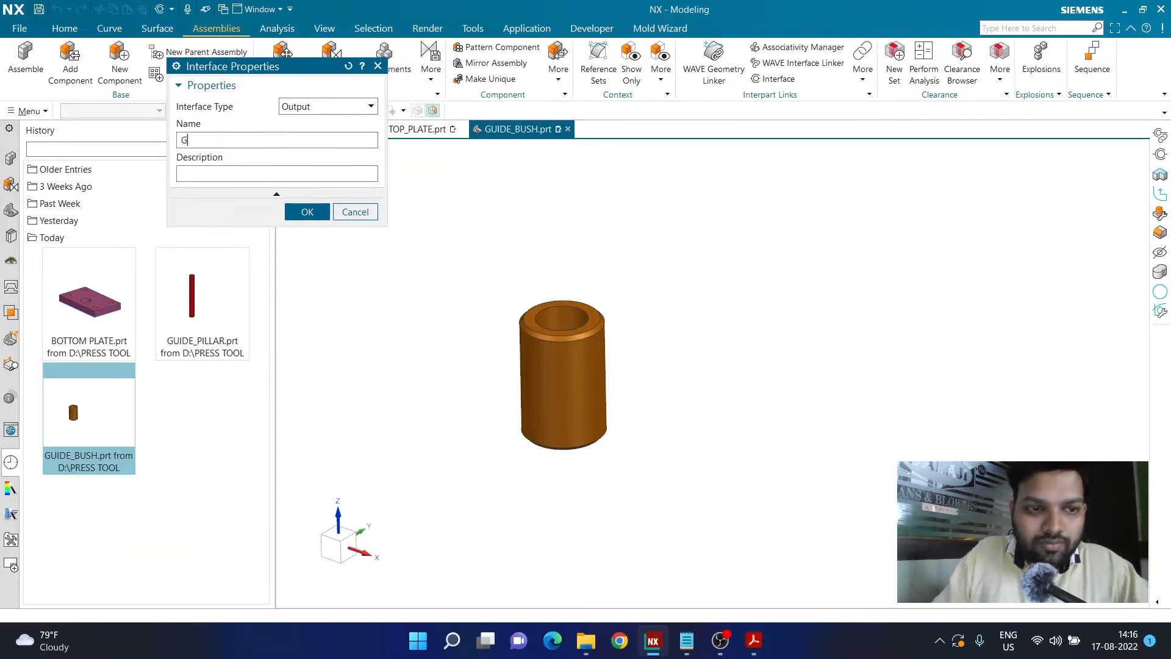
text(B)
click(299, 212)
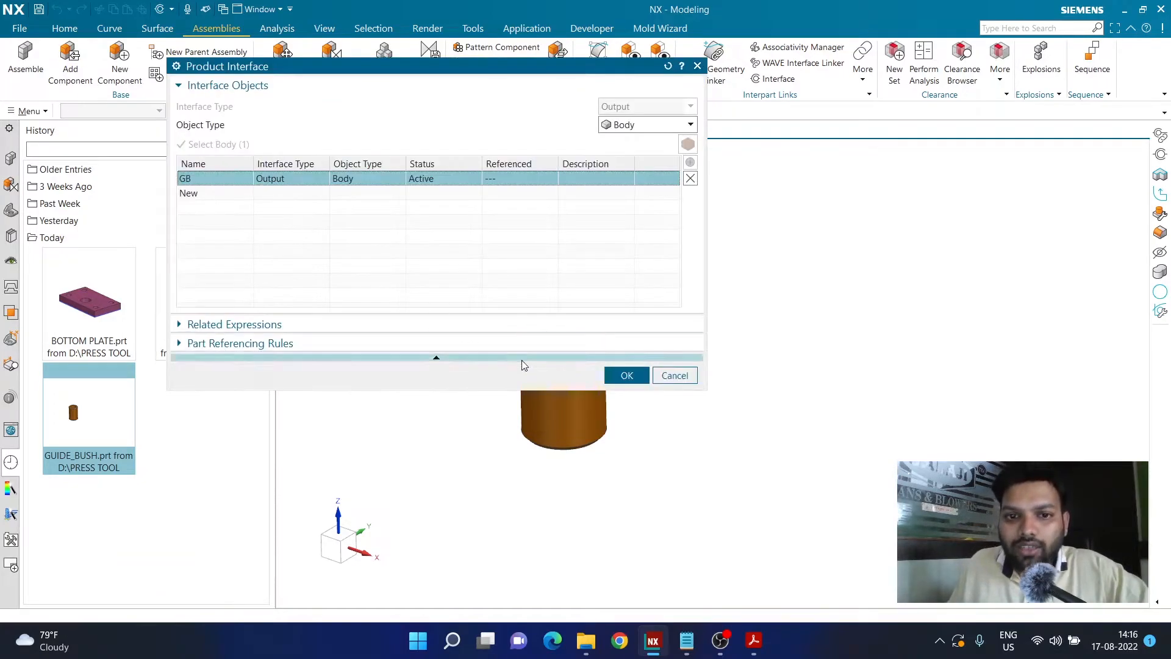
click(627, 375)
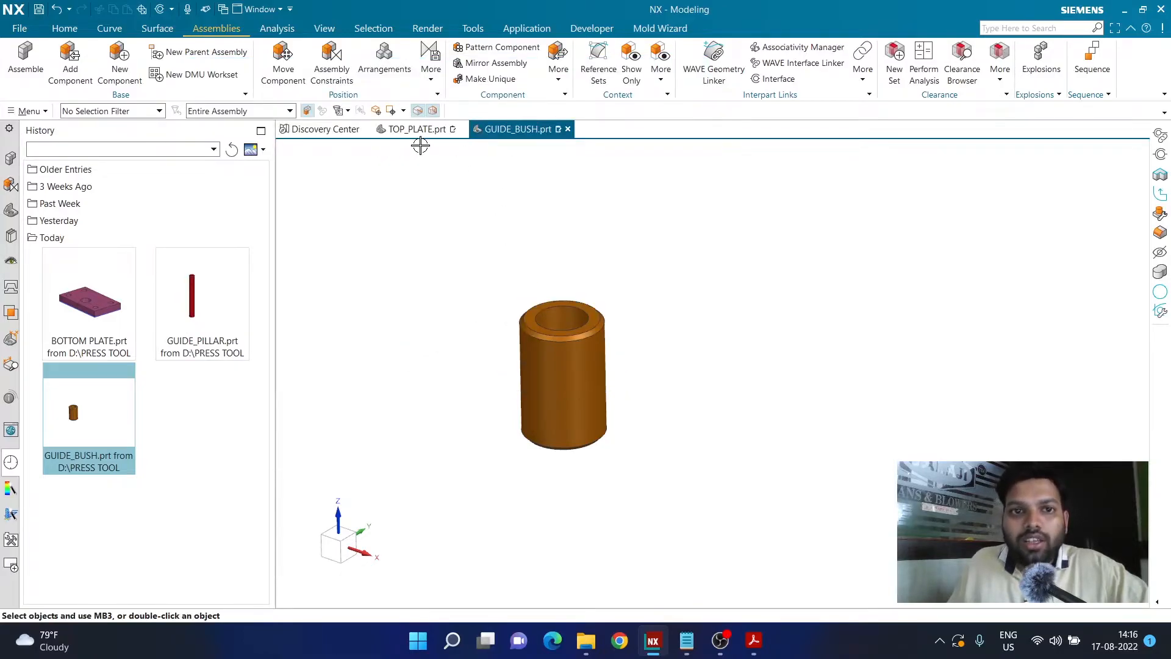
Close the GUIDE_BUSH part, saving its changes
click(568, 129)
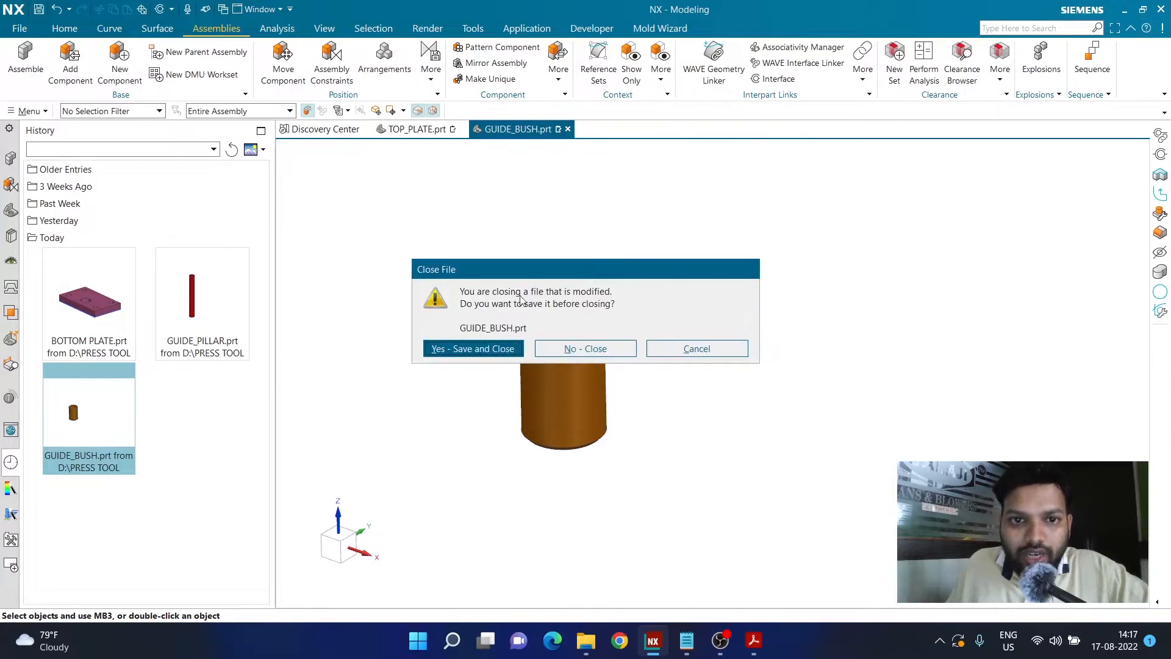
click(499, 349)
click(501, 342)
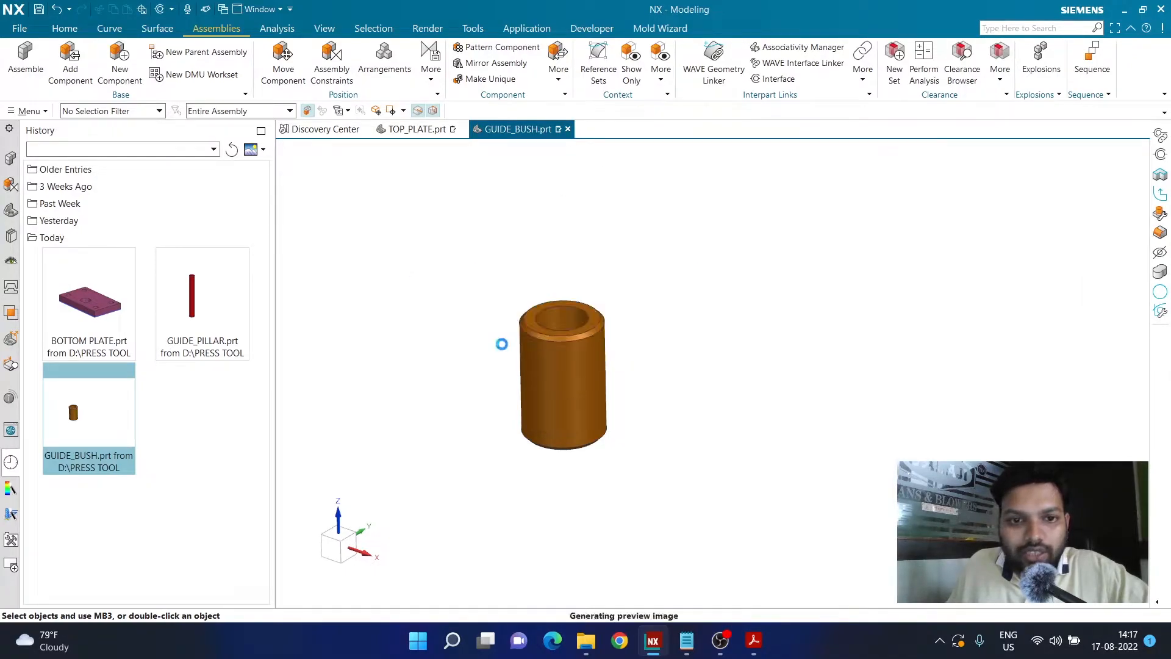
Load GUIDE_BUSH.prt in the WAVE Interface Linker and link its GB body into the top plate part
click(65, 28)
click(472, 61)
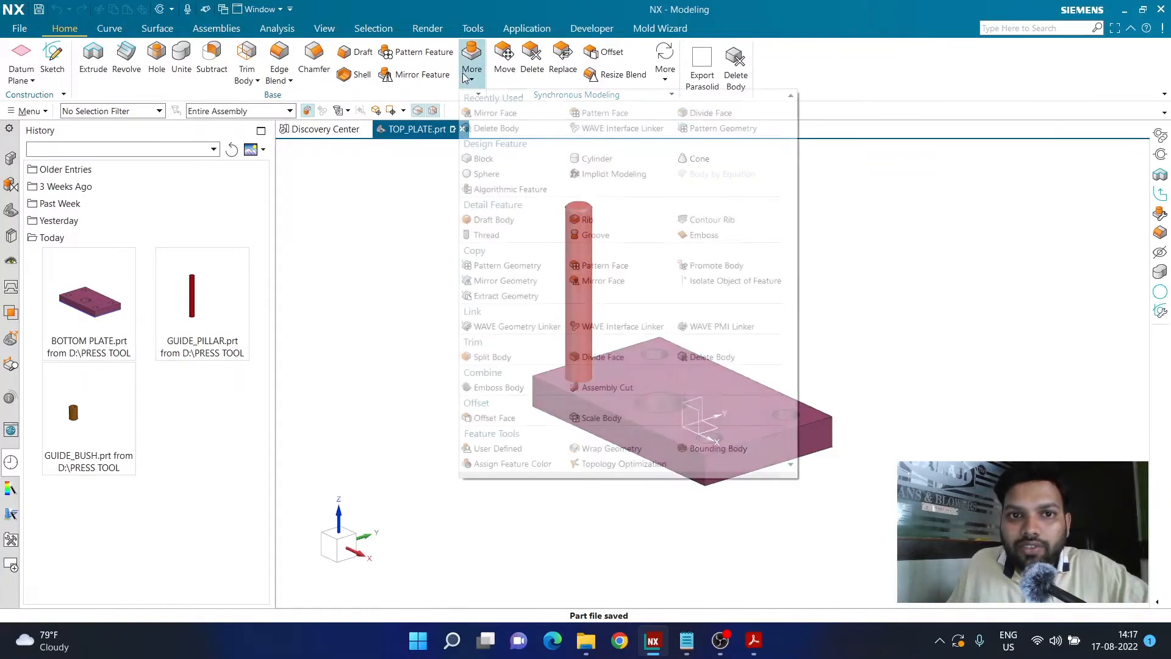
click(614, 328)
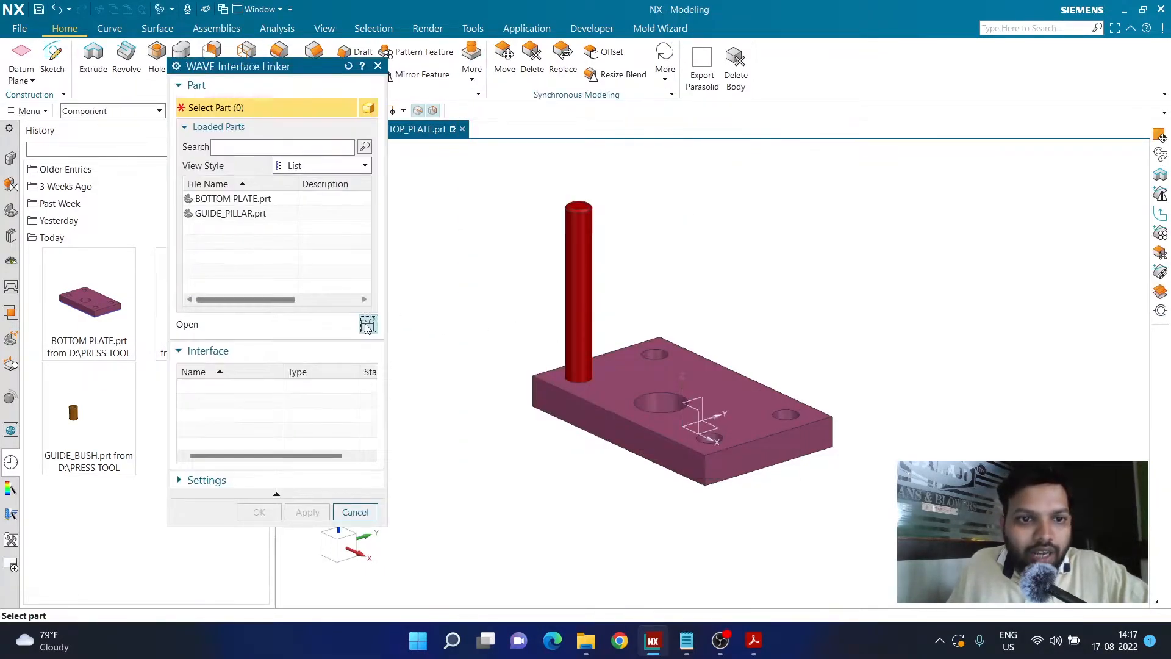
click(367, 326)
click(176, 150)
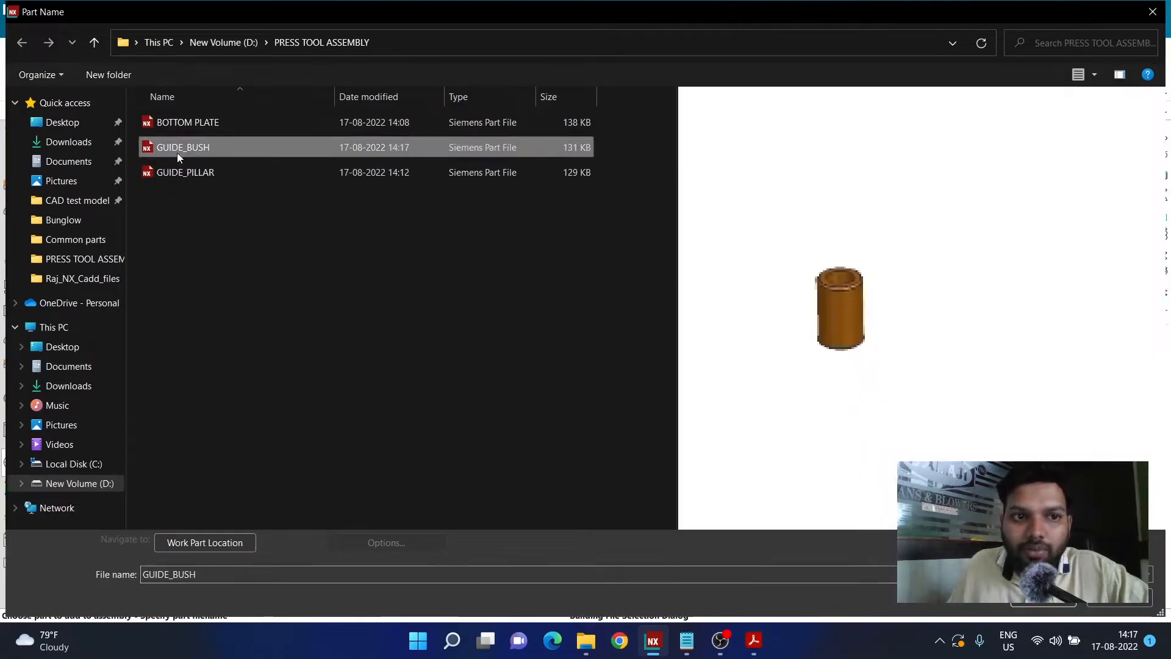
double_click(176, 152)
click(240, 386)
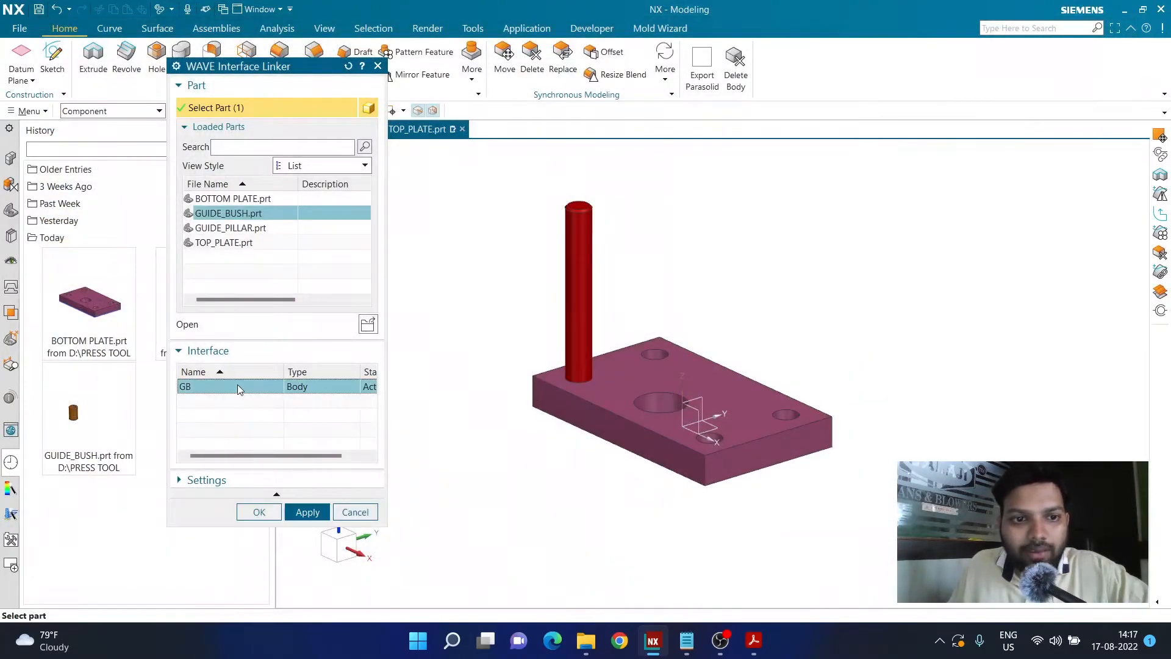
click(260, 512)
scroll(649, 255, up, 3)
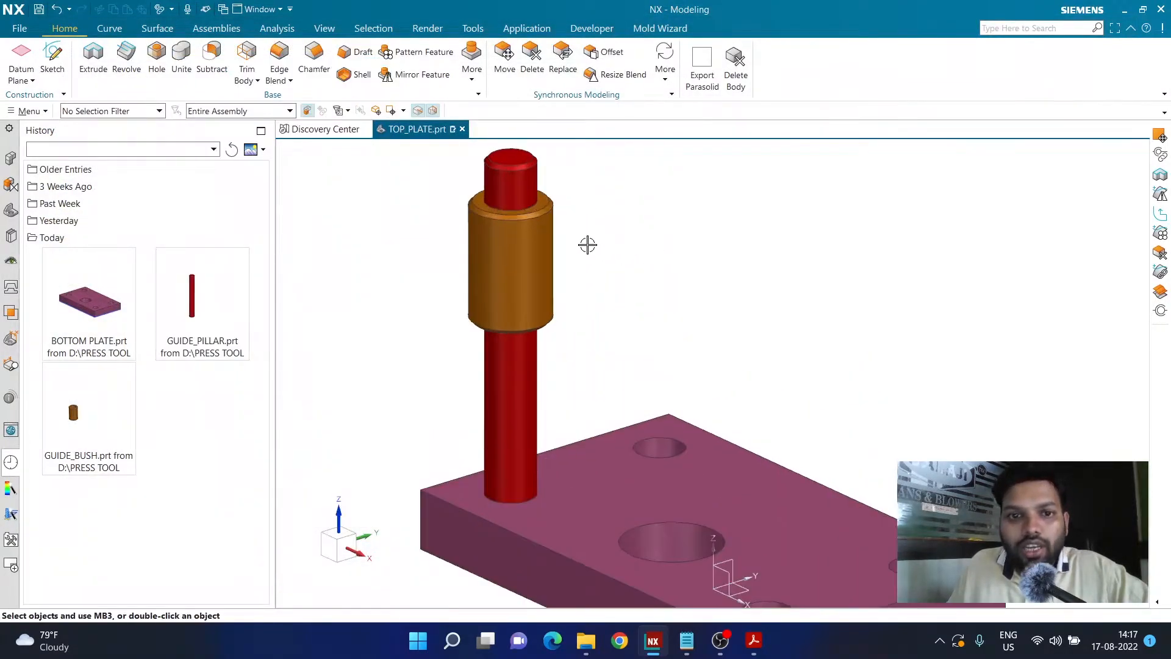
scroll(702, 300, down, 3)
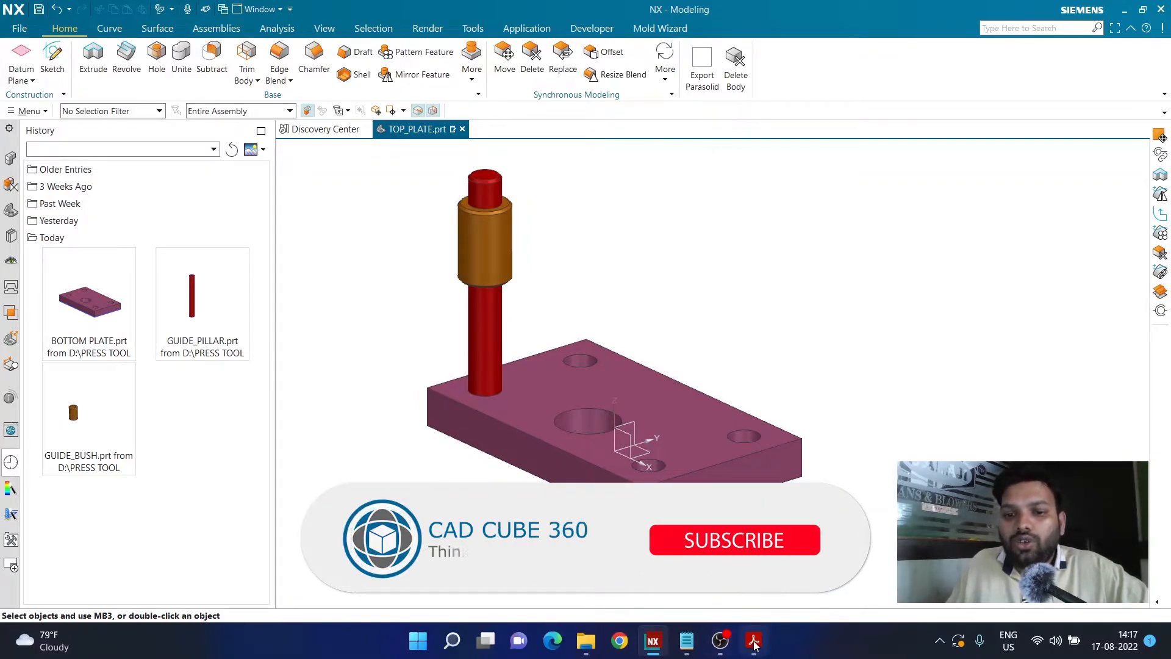
Switch to Adobe Acrobat Reader to consult the plate and press tool assembly drawings, and return to NX
click(720, 542)
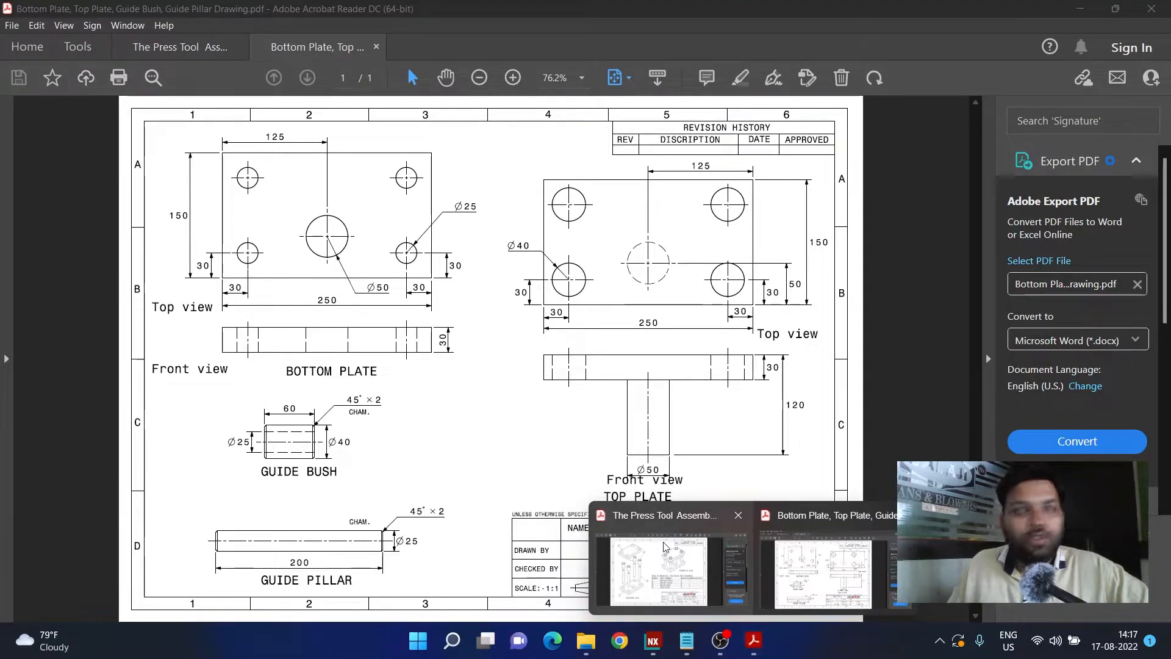
click(665, 547)
click(653, 640)
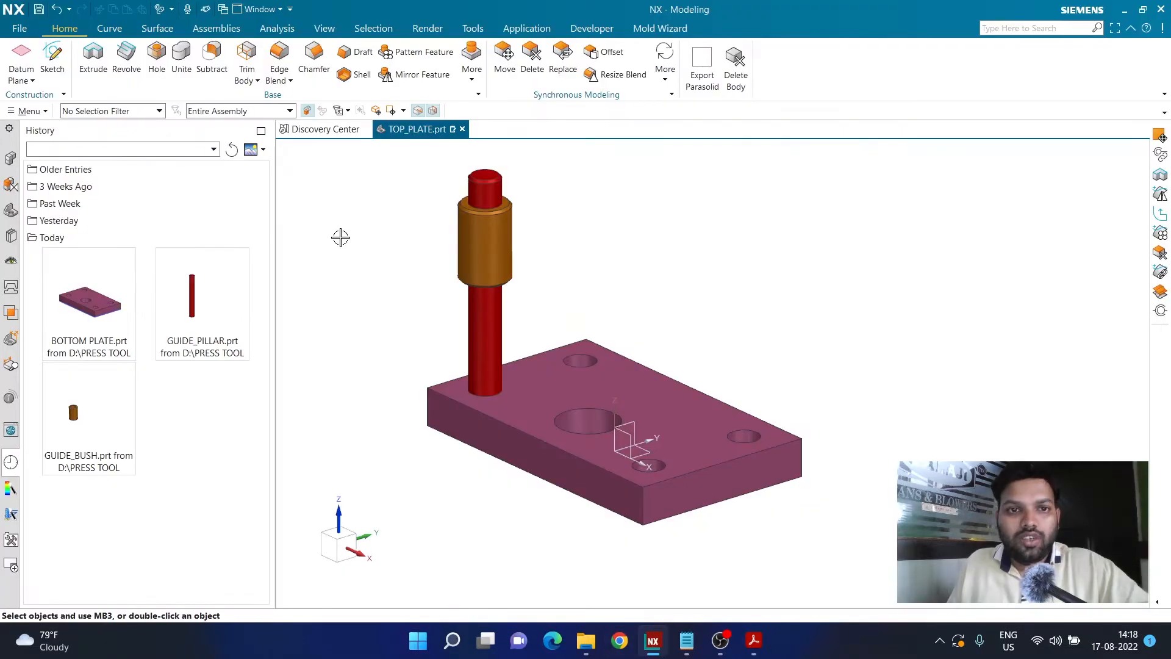
Create a sketch on the upper flat face of the linked guide bush
scroll(425, 219, down, 4)
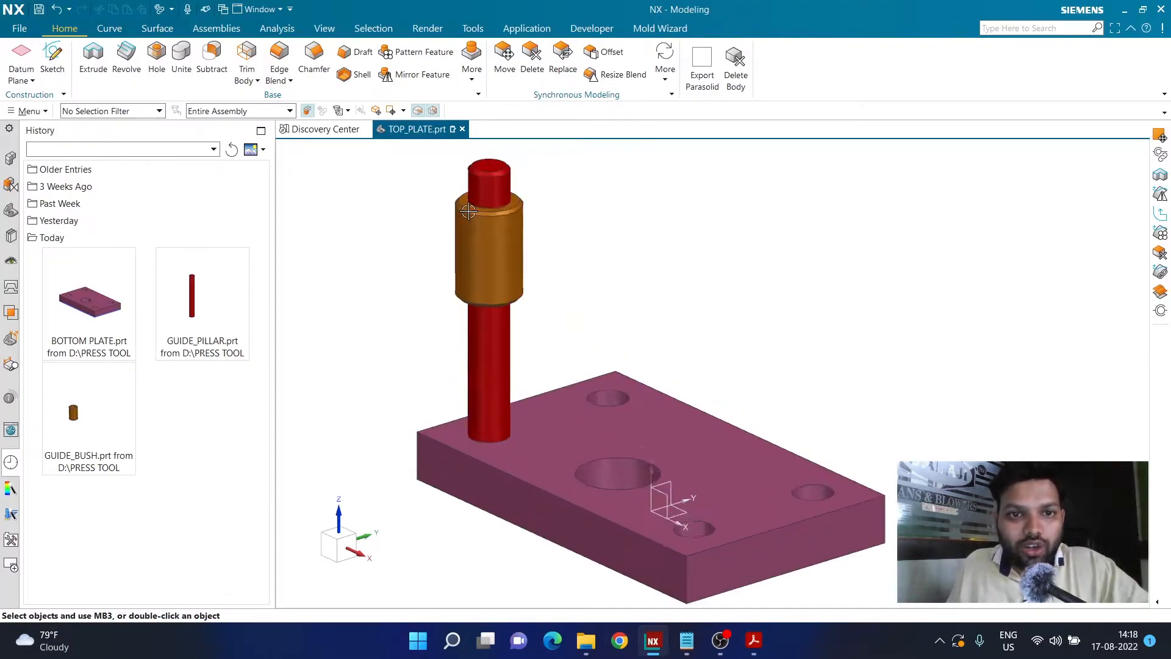
click(53, 68)
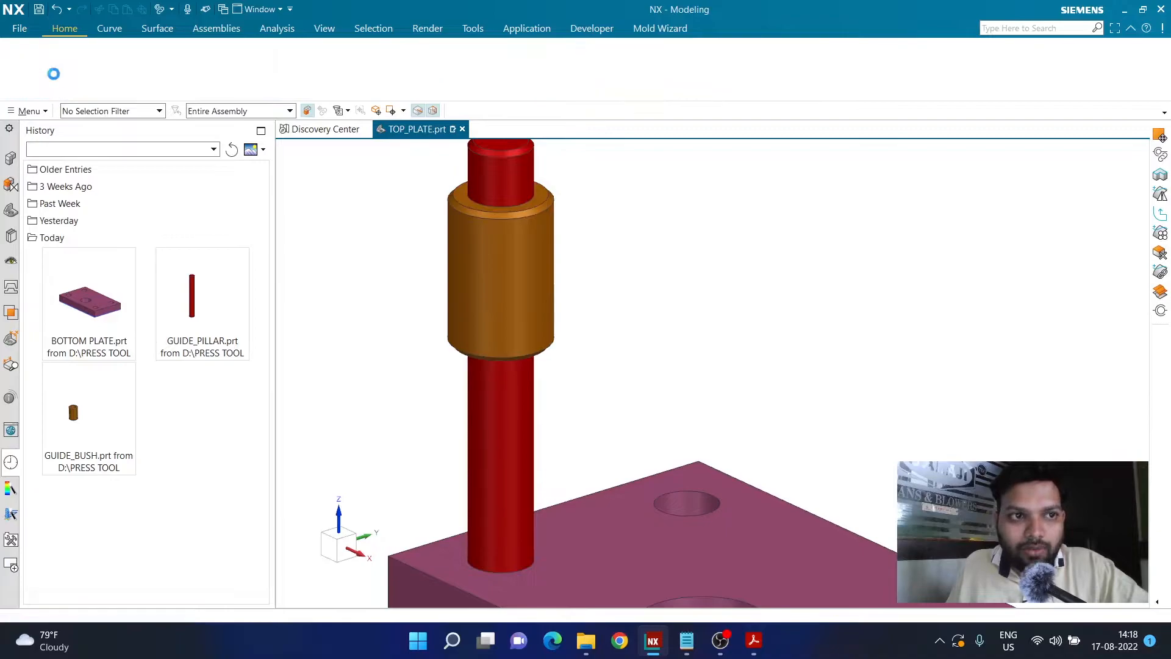
scroll(462, 198, up, 3)
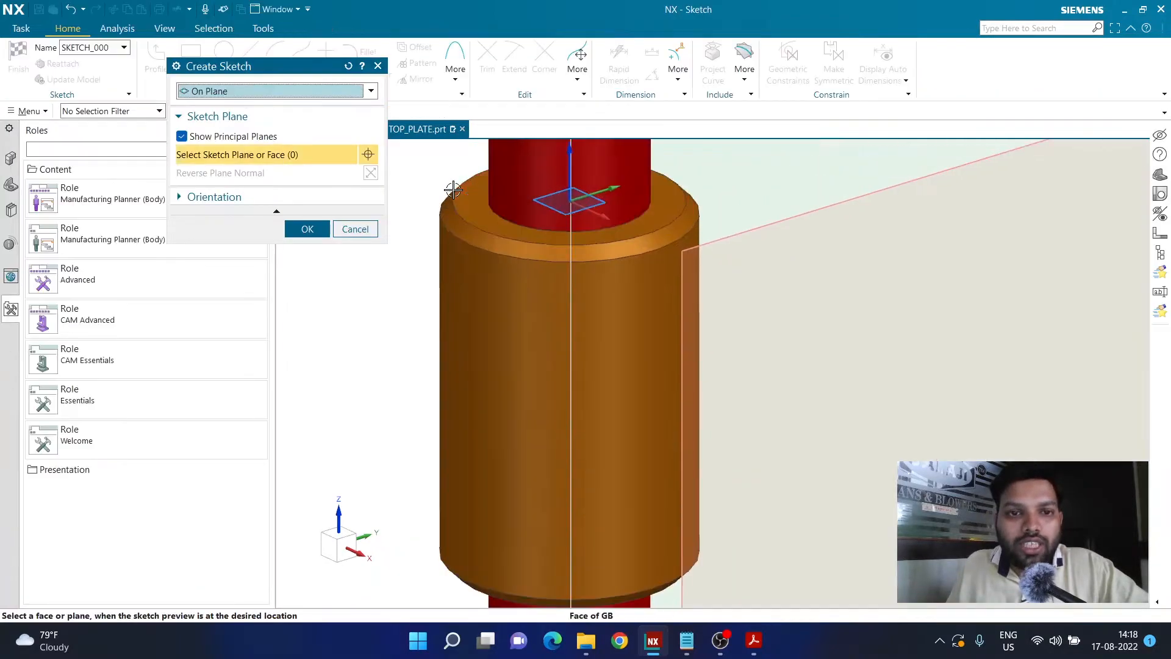
click(482, 196)
scroll(448, 263, down, 3)
scroll(448, 263, down, 1)
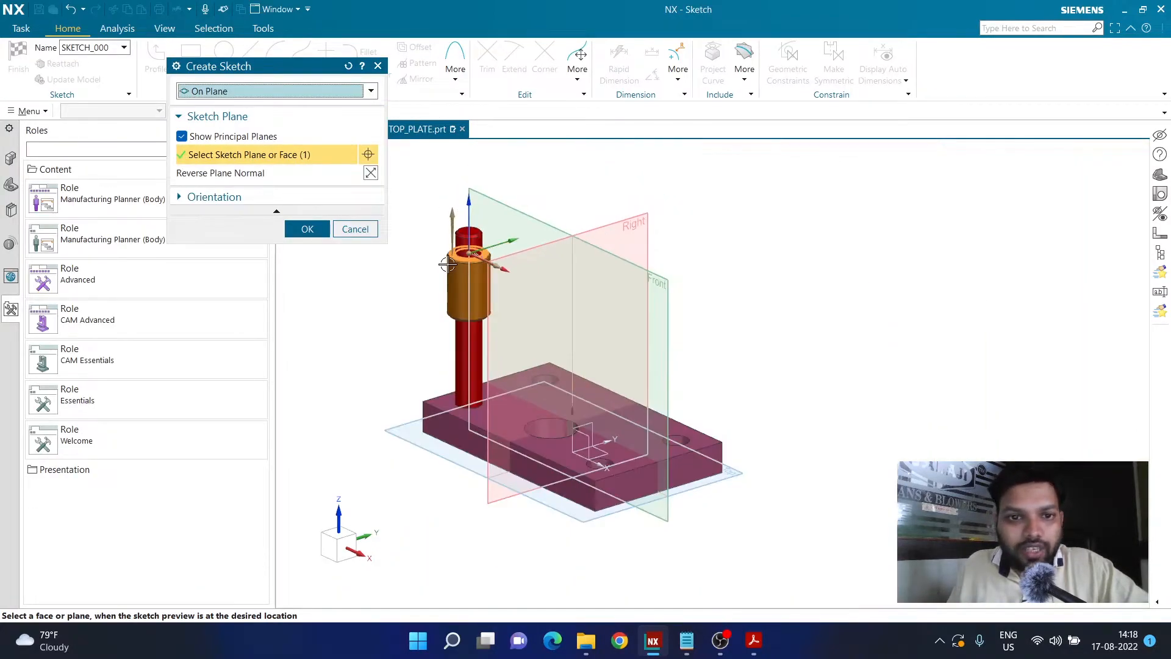
scroll(447, 263, up, 2)
click(308, 229)
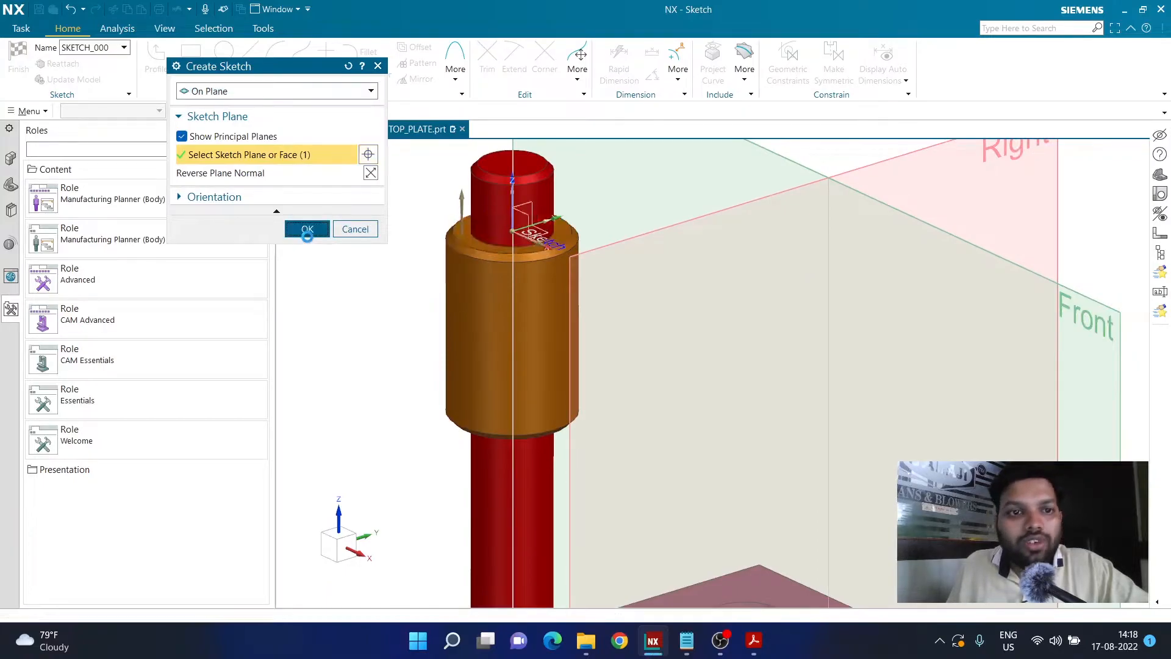
scroll(807, 293, up, 3)
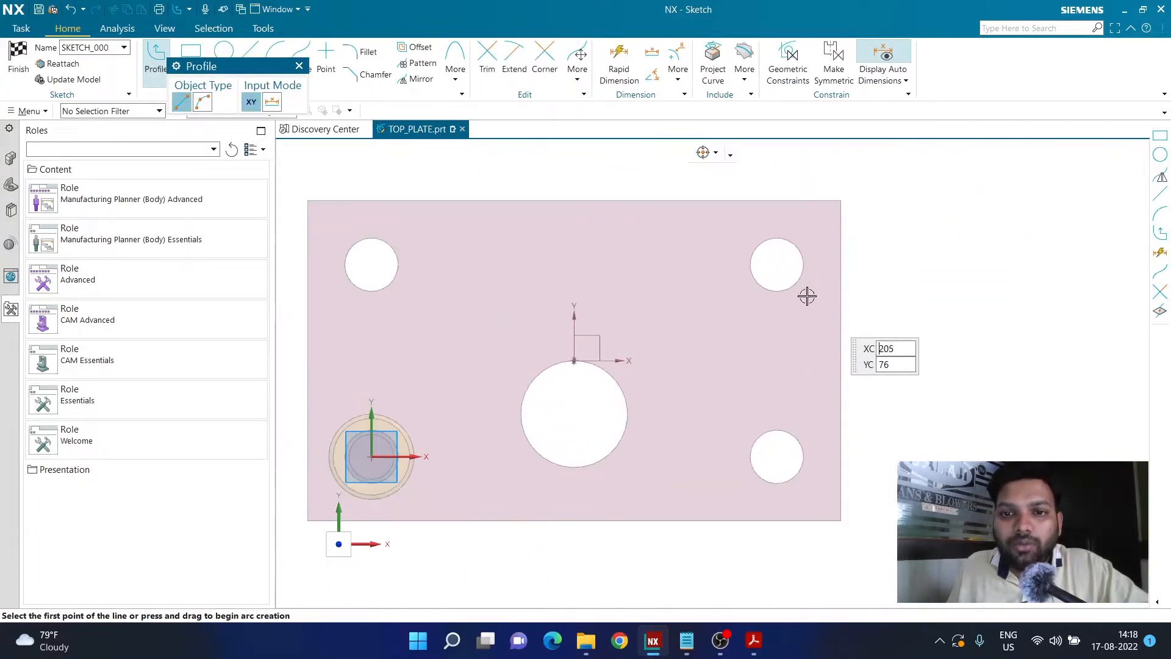
Sketch a corner-to-corner rectangle over the outline of the linked bottom plate
click(191, 52)
click(181, 102)
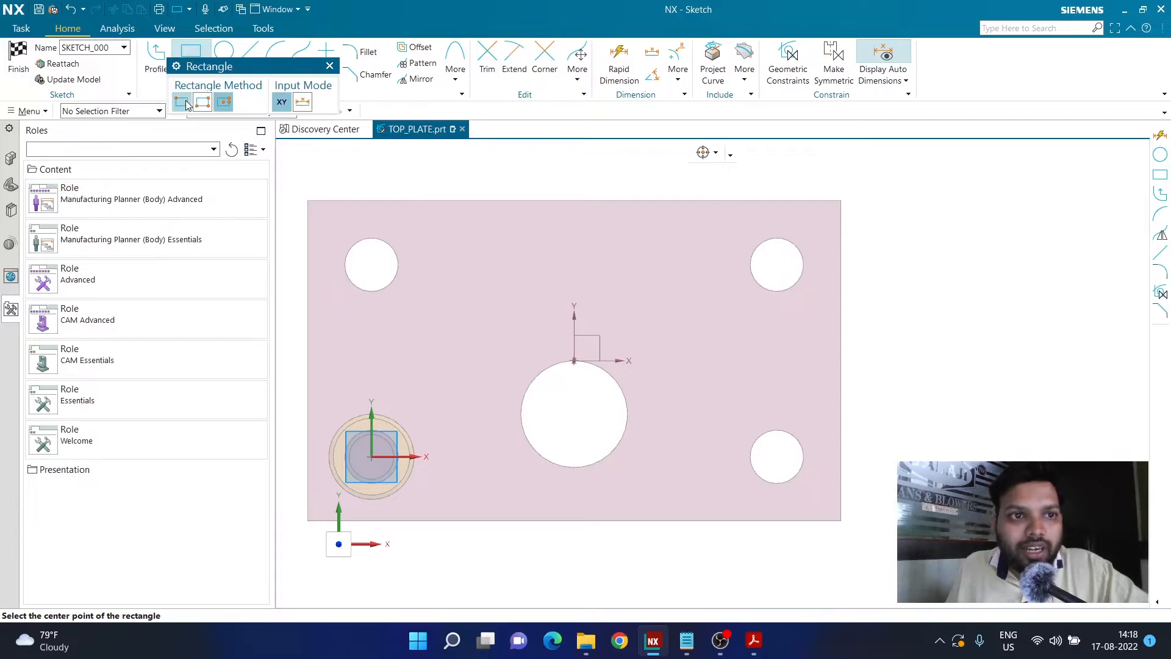
click(307, 202)
click(841, 521)
scroll(890, 518, down, 1)
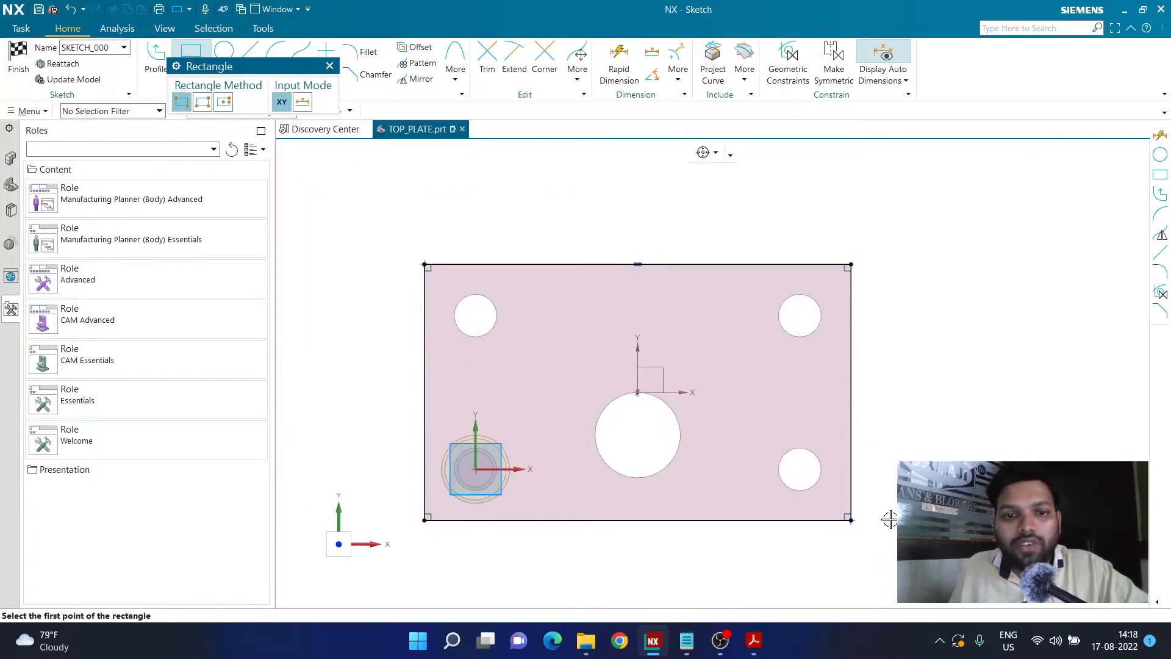
key(Escape)
Project the outer circular edge of the linked guide bush into the sketch
scroll(395, 494, up, 2)
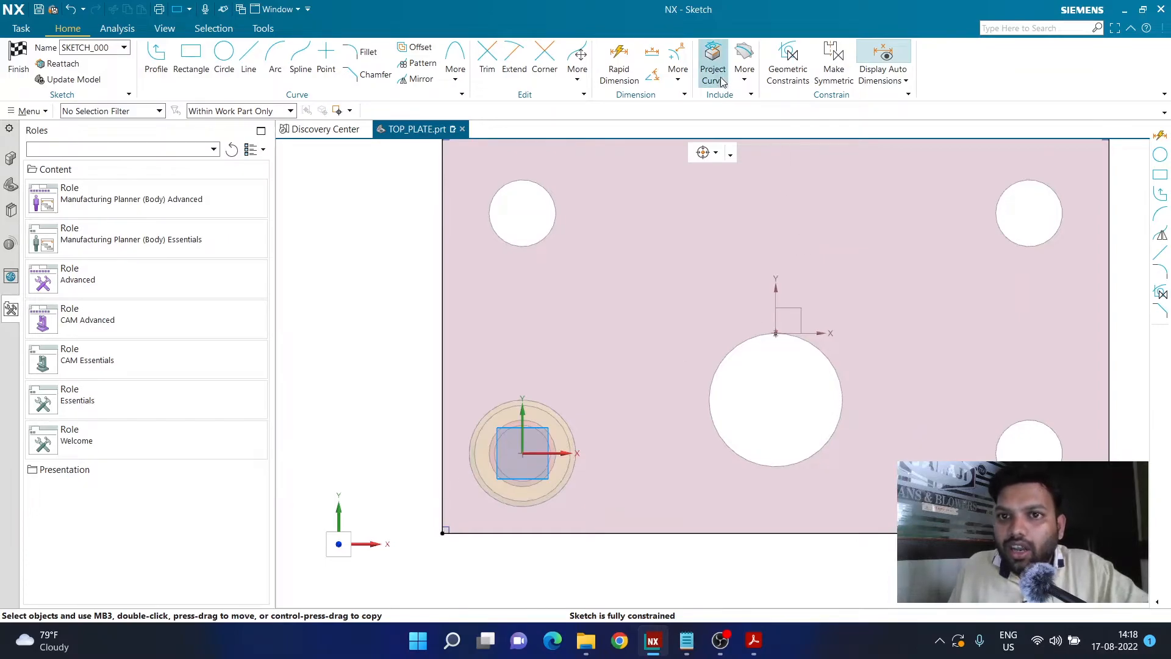
click(713, 61)
click(577, 470)
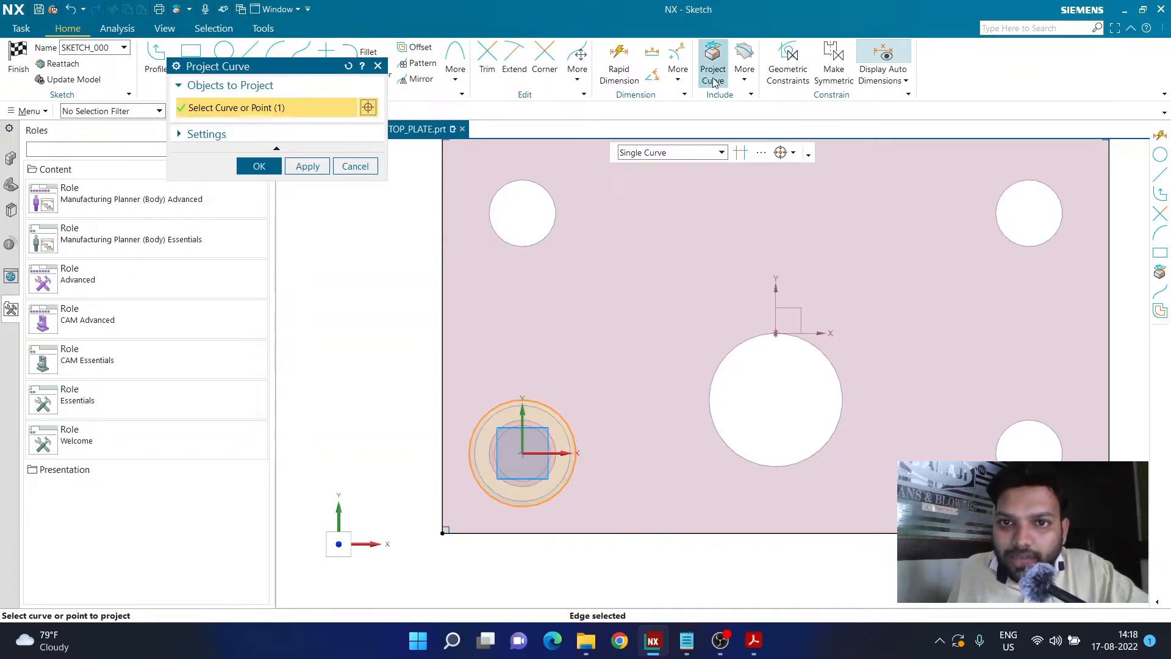
scroll(460, 486, up, 3)
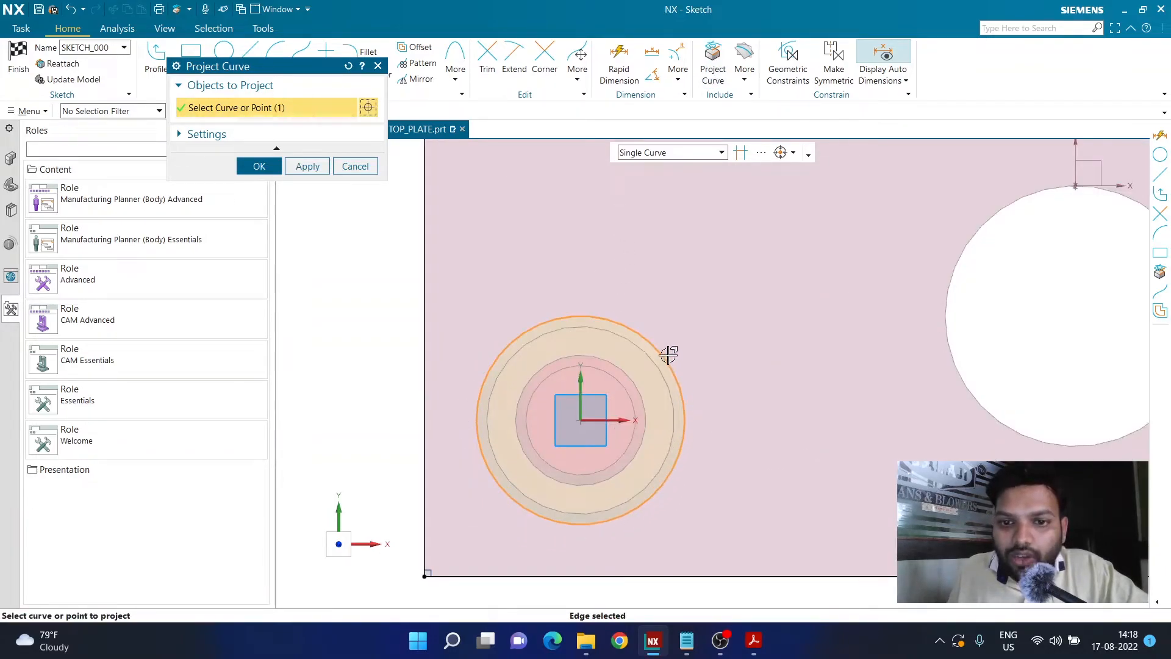
scroll(669, 355, down, 5)
click(308, 165)
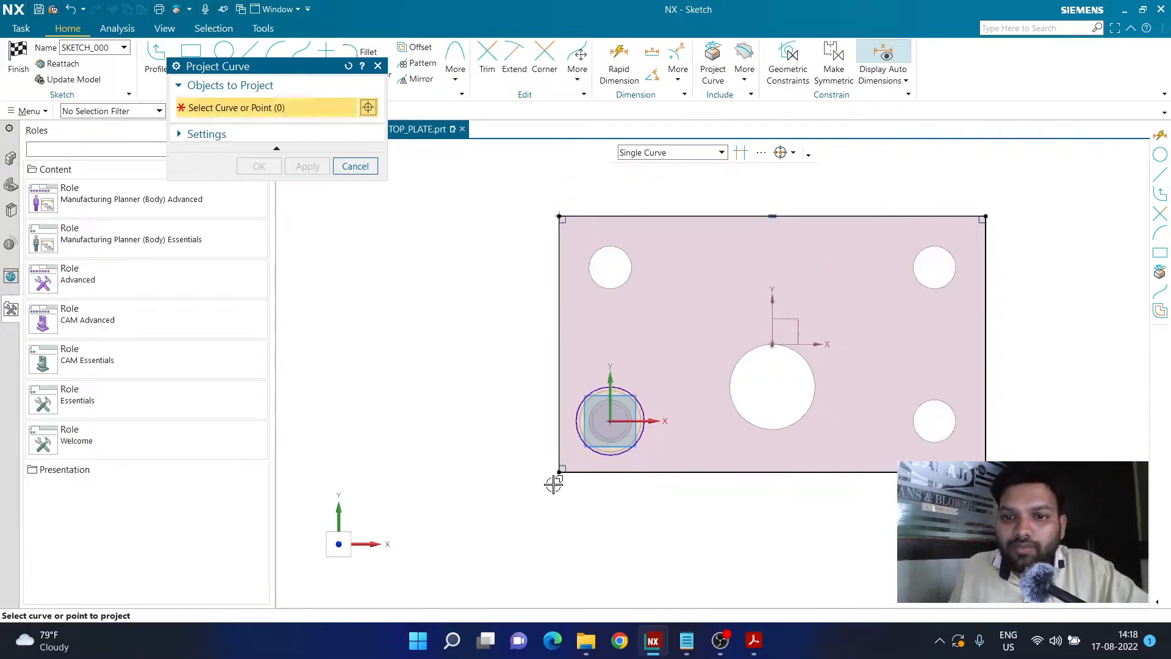
scroll(727, 386, up, 1)
scroll(589, 437, down, 1)
click(355, 166)
Mirror the projected guide bush circle about the vertical datum axis through the plate's centre
click(420, 79)
click(617, 413)
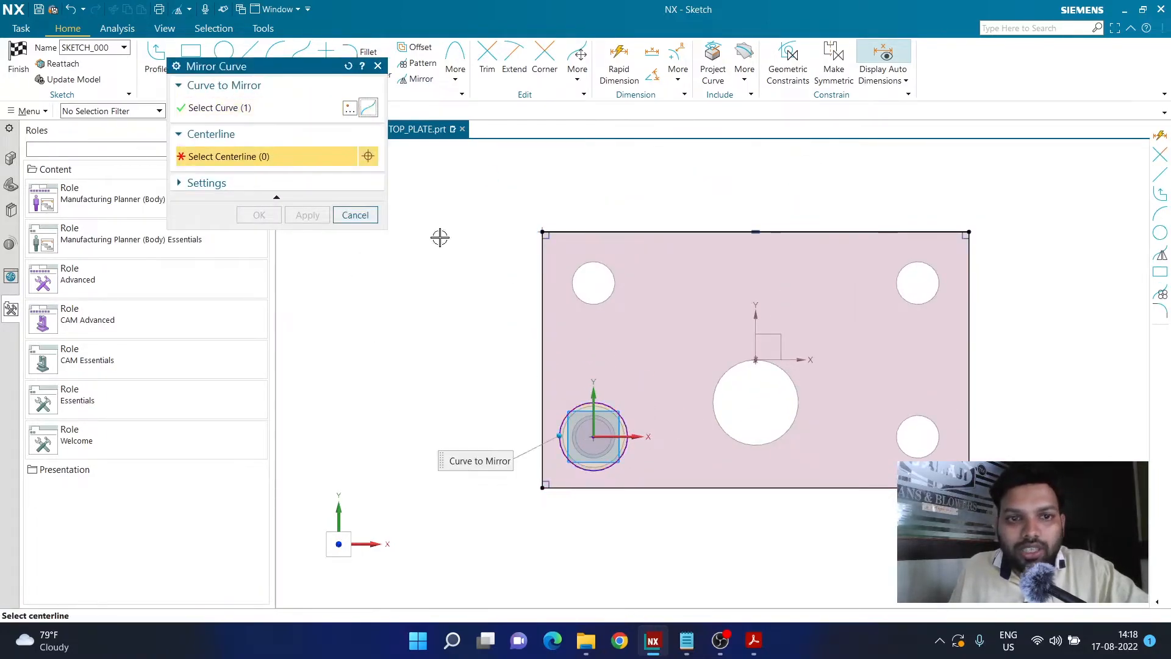
click(755, 329)
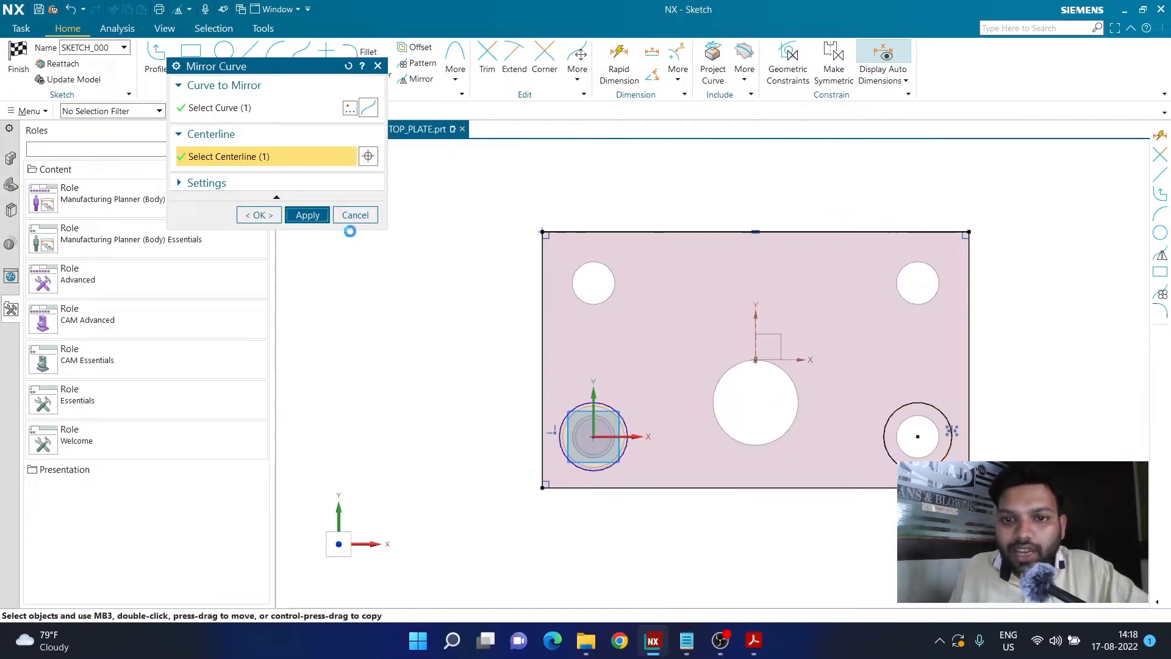
click(308, 214)
Mirror both guide bush circles about the horizontal datum axis and finish the sketch
click(622, 413)
click(888, 412)
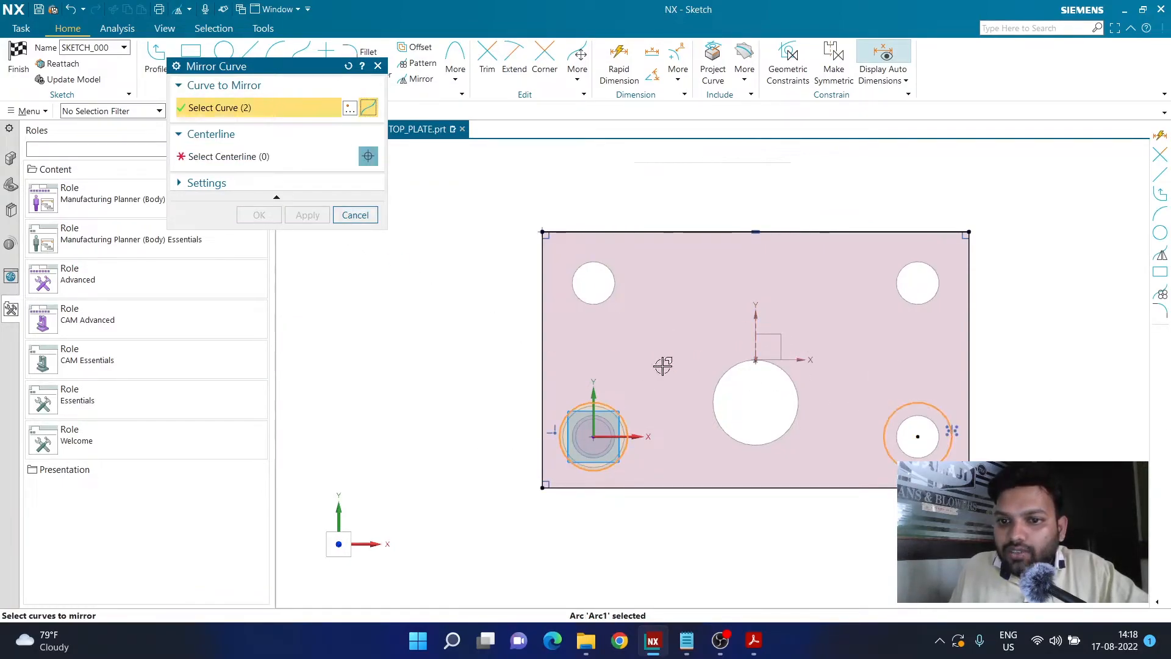
click(302, 156)
click(769, 358)
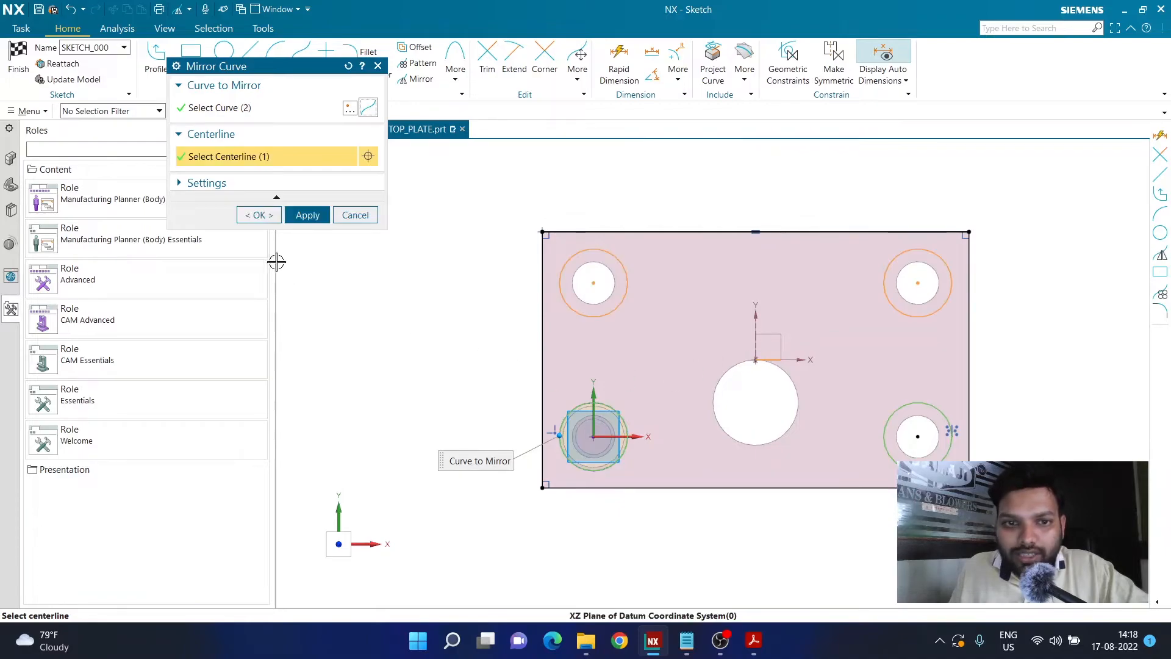
click(256, 216)
click(18, 58)
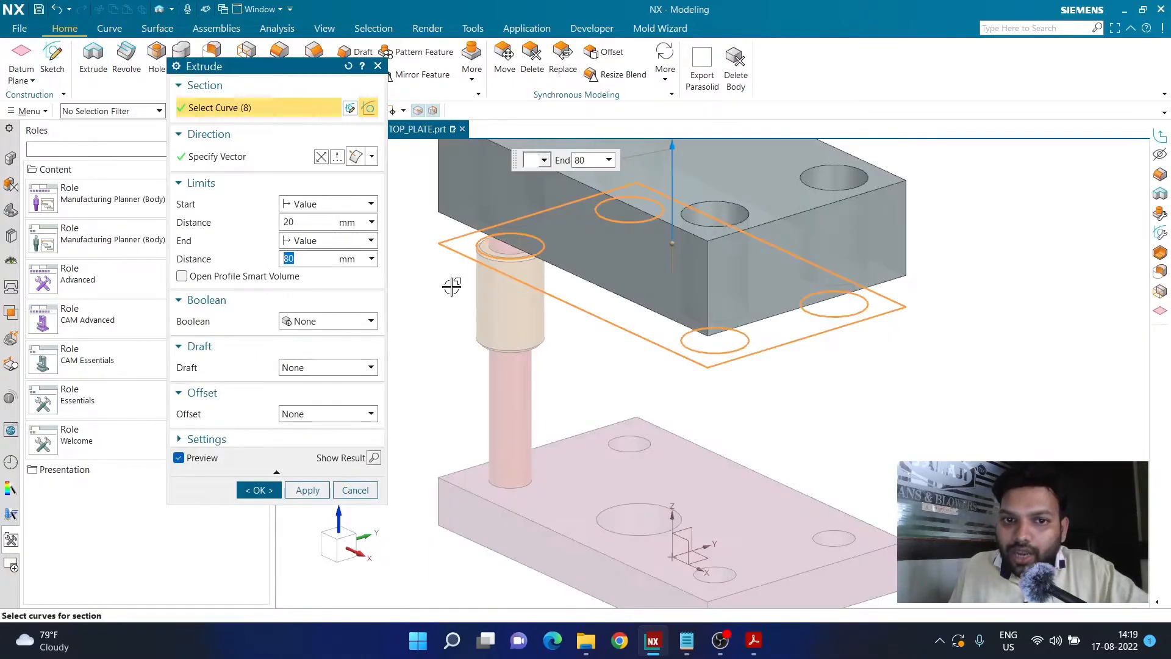
Extrude the rectangle and four circles with the direction reversed downward and the start distance set to 0 mm
click(321, 157)
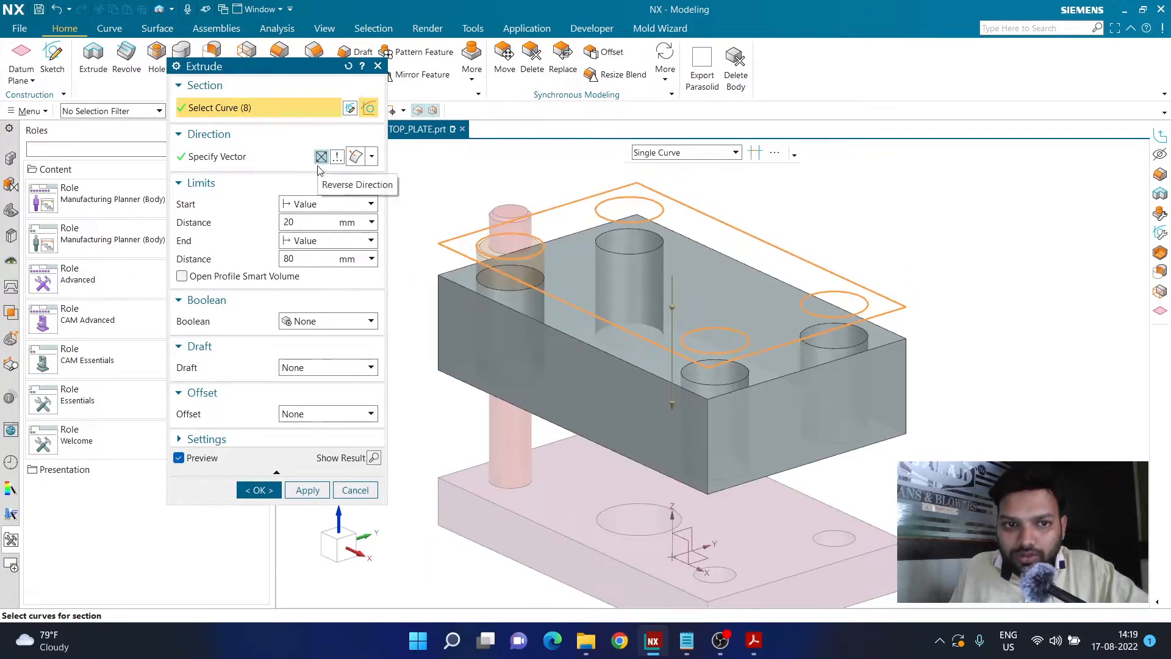
click(309, 220)
text(0)
key(Return)
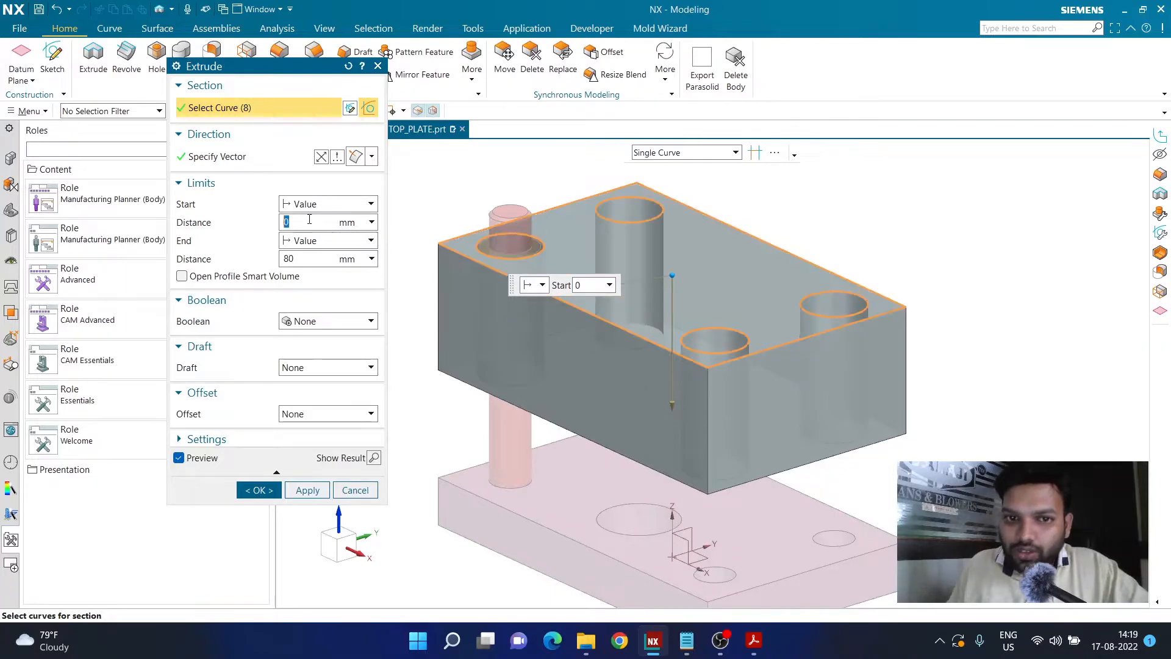
Switch to Adobe Acrobat Reader to check the top plate's thickness in the plate drawing, and return to NX
mouse_move(749, 654)
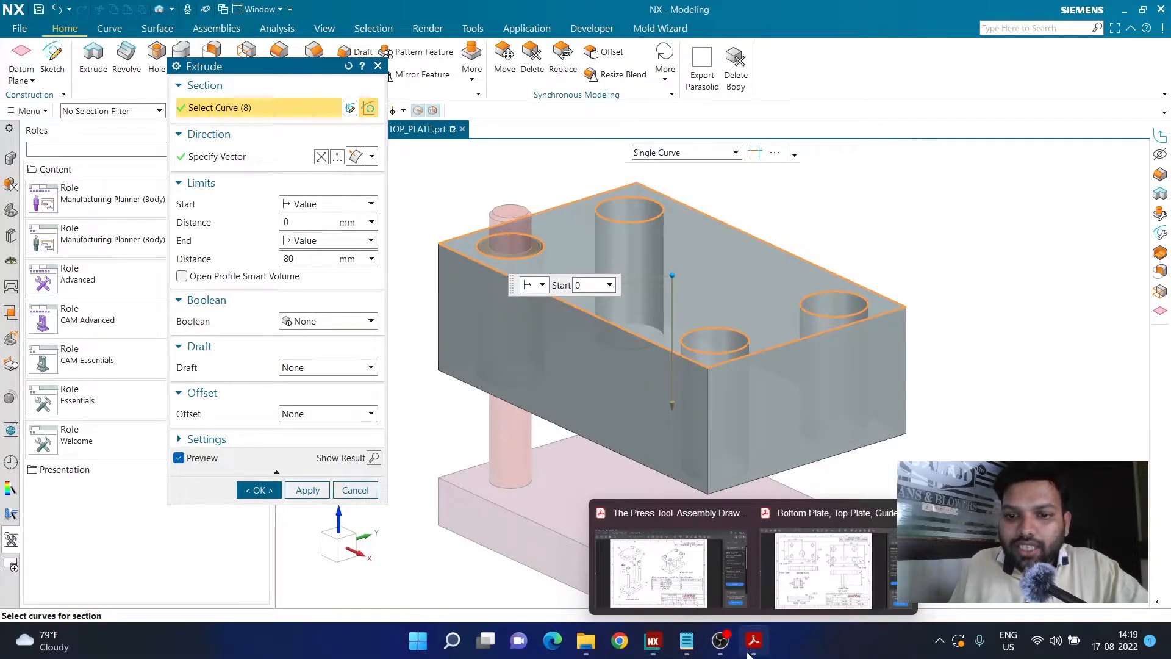
click(780, 603)
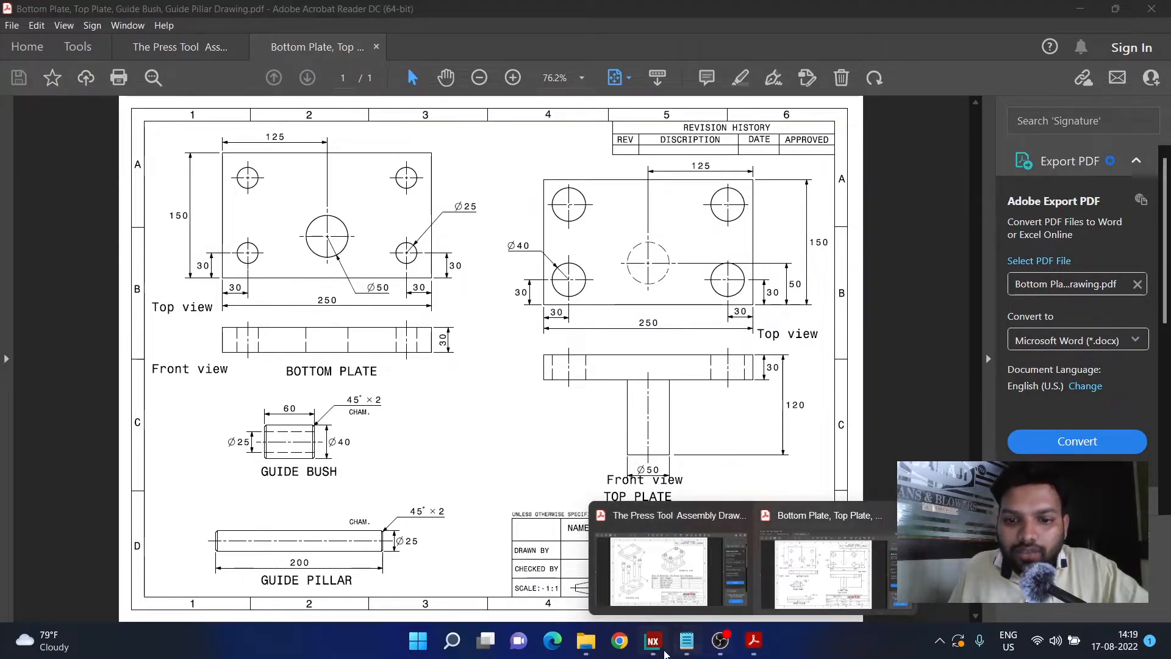
click(653, 640)
Set the extrusion's end distance to 30 mm and create the top plate body
click(312, 263)
text(3)
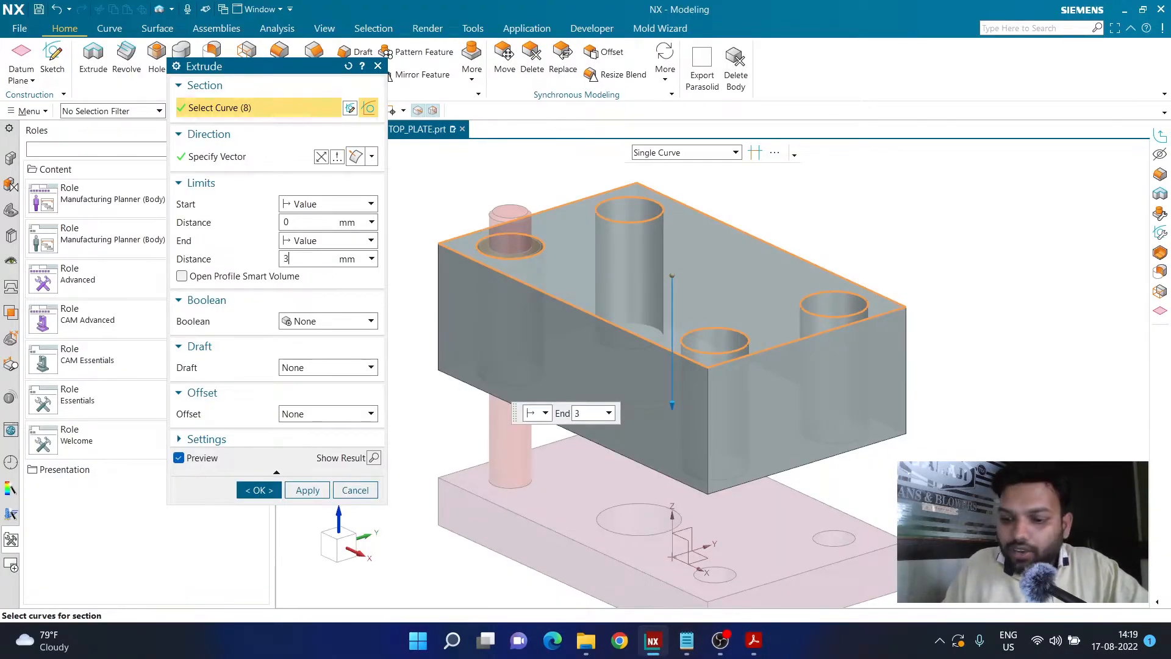
text(0)
key(Return)
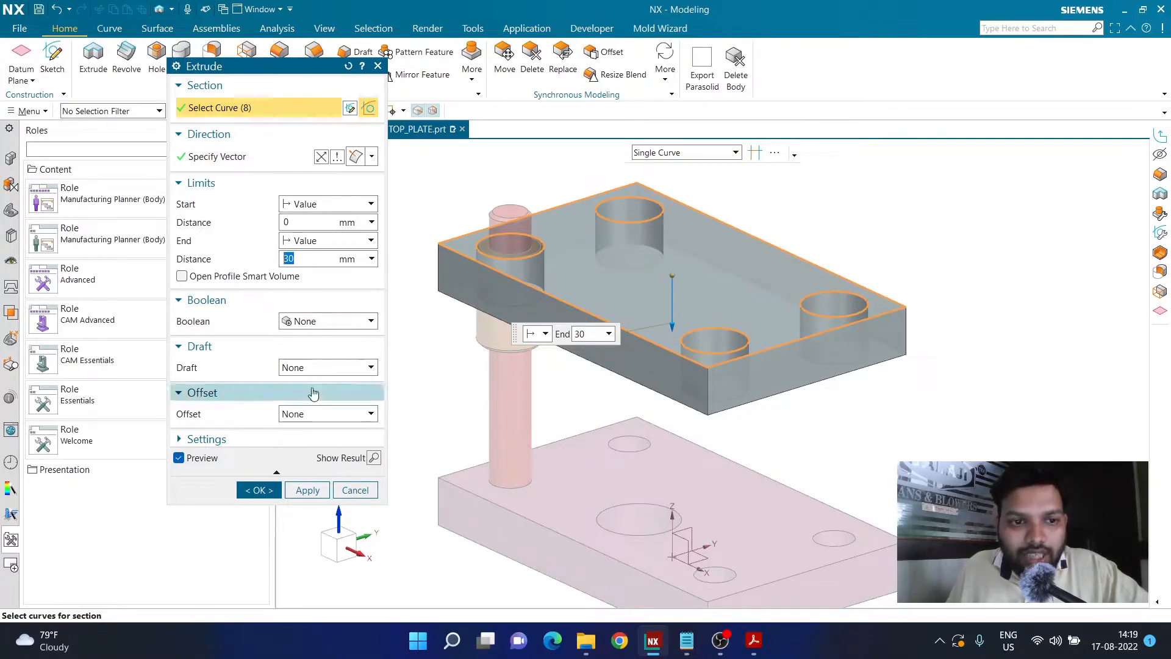
click(251, 490)
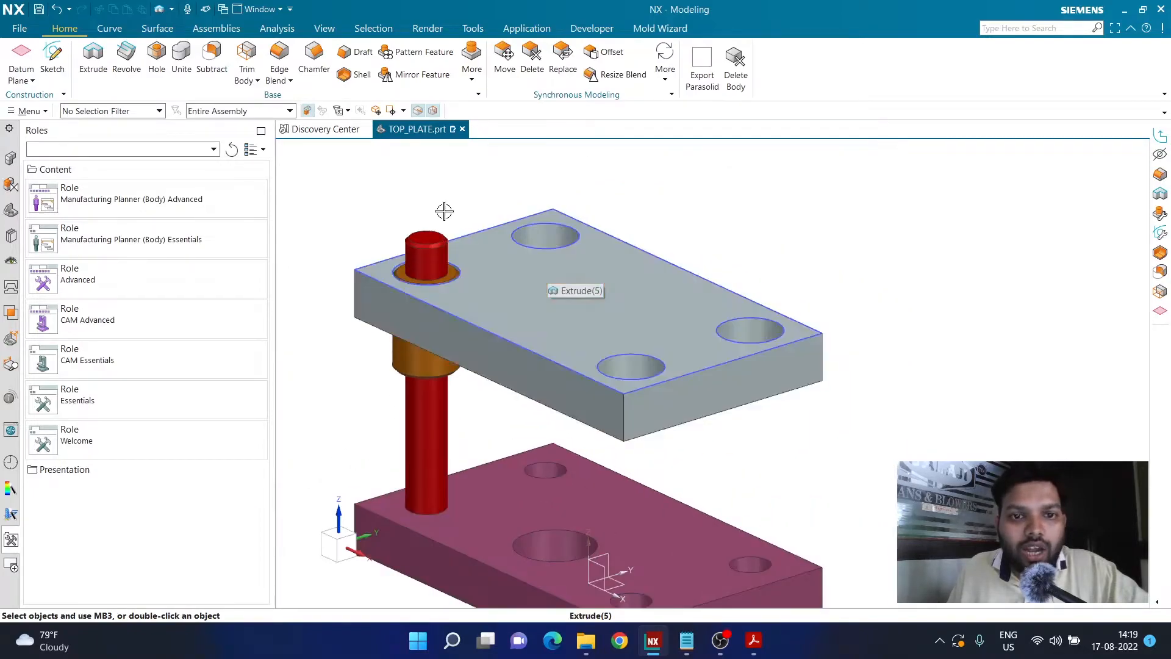
Remove the linked guide pillar and guide bush bodies from the part with Delete Body
mouse_move(418, 189)
middle_down()
mouse_move(431, 186)
mouse_move(421, 187)
middle_up()
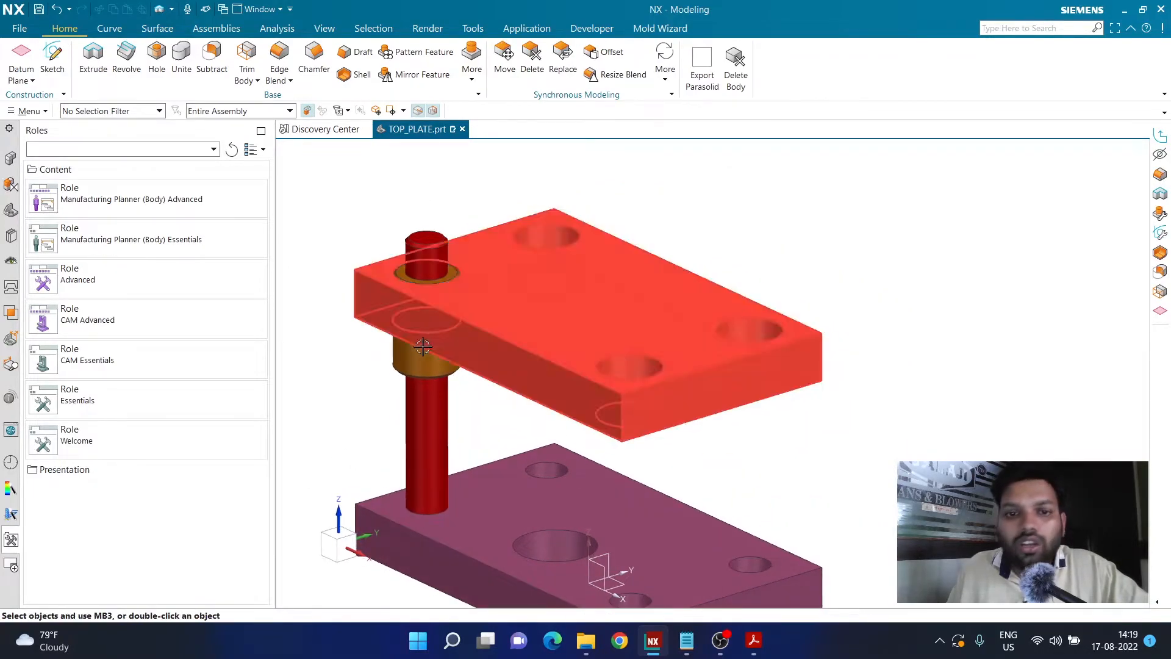
middle_drag(431, 360, 499, 405)
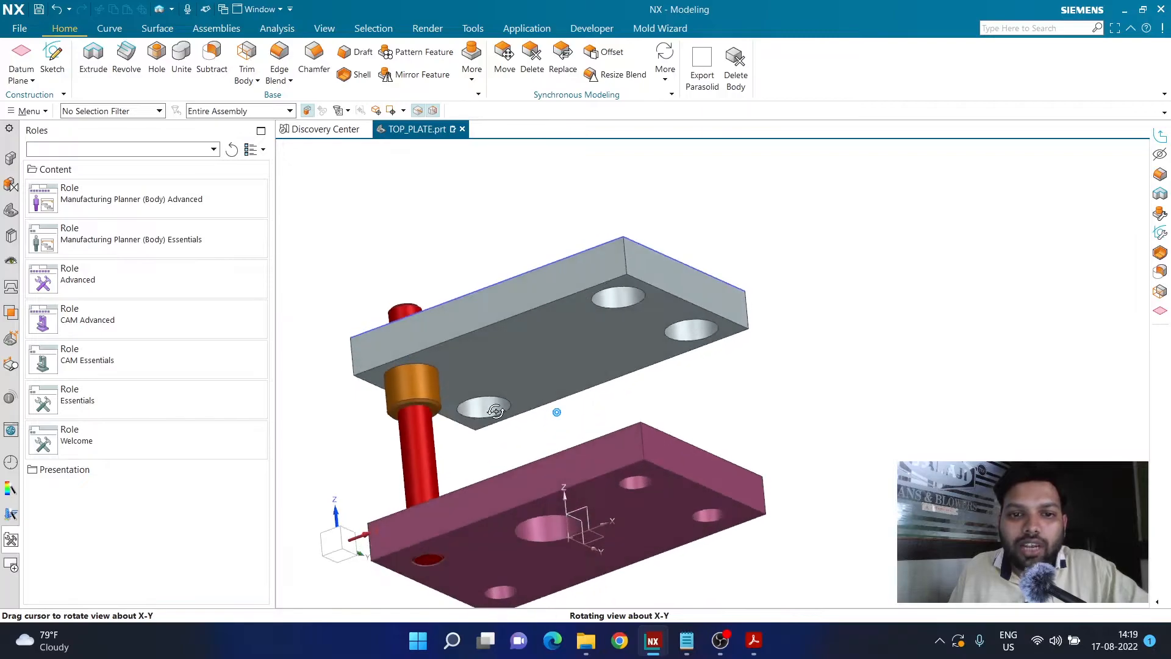
middle_drag(516, 339, 523, 386)
scroll(492, 399, down, 1)
scroll(421, 425, up, 1)
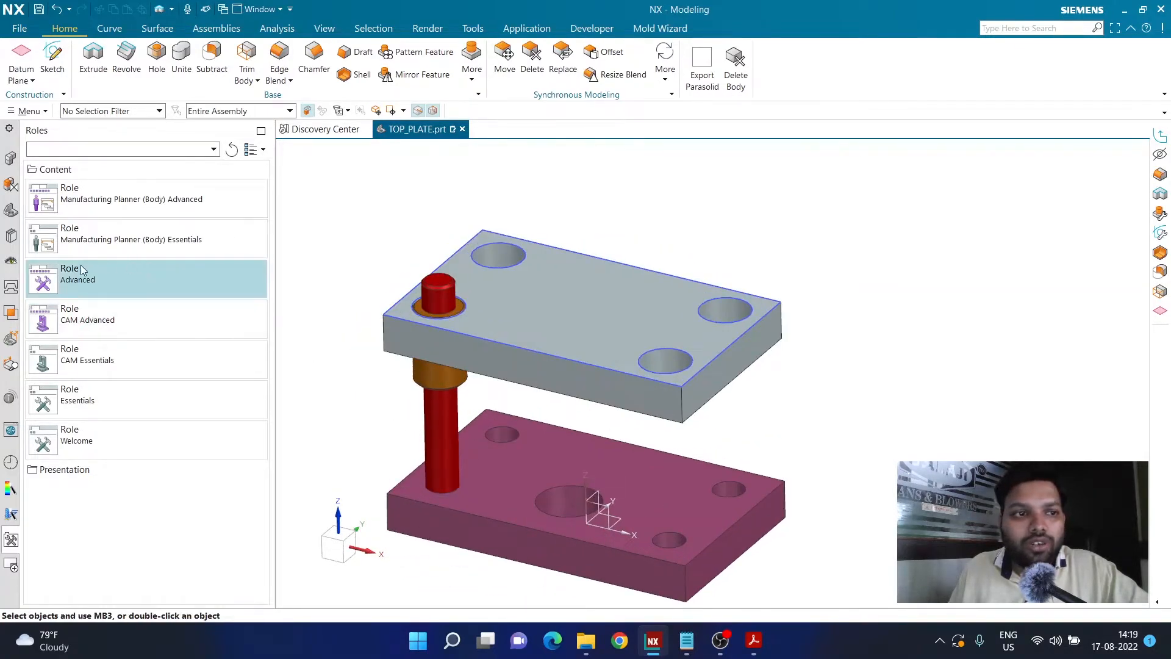
click(11, 209)
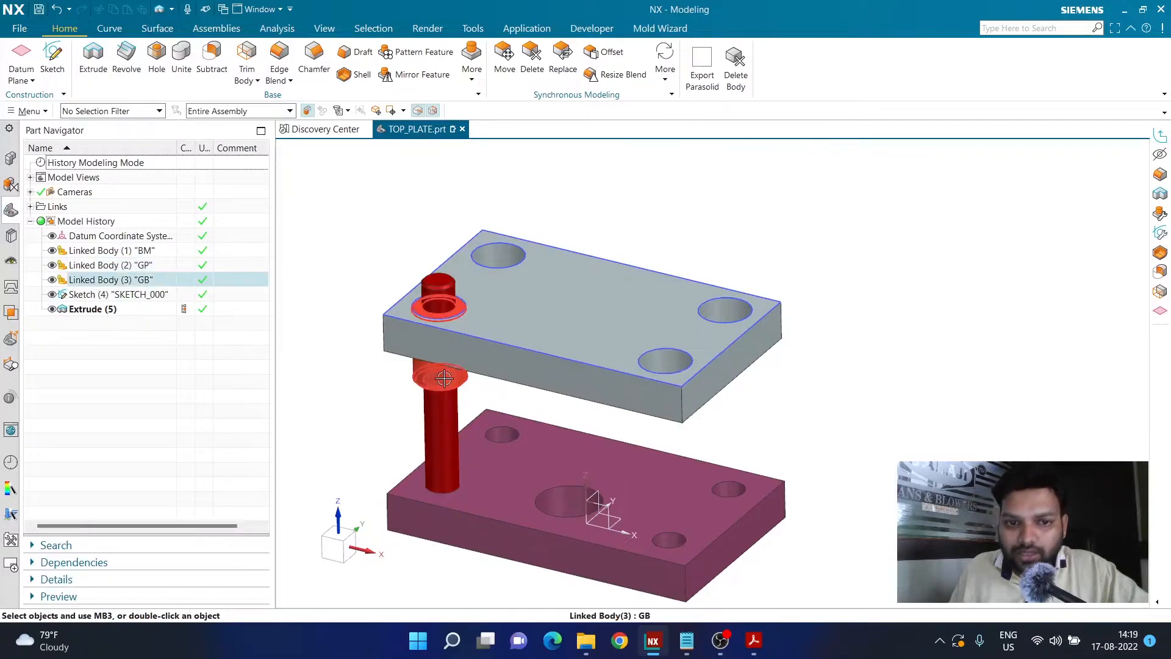
click(473, 83)
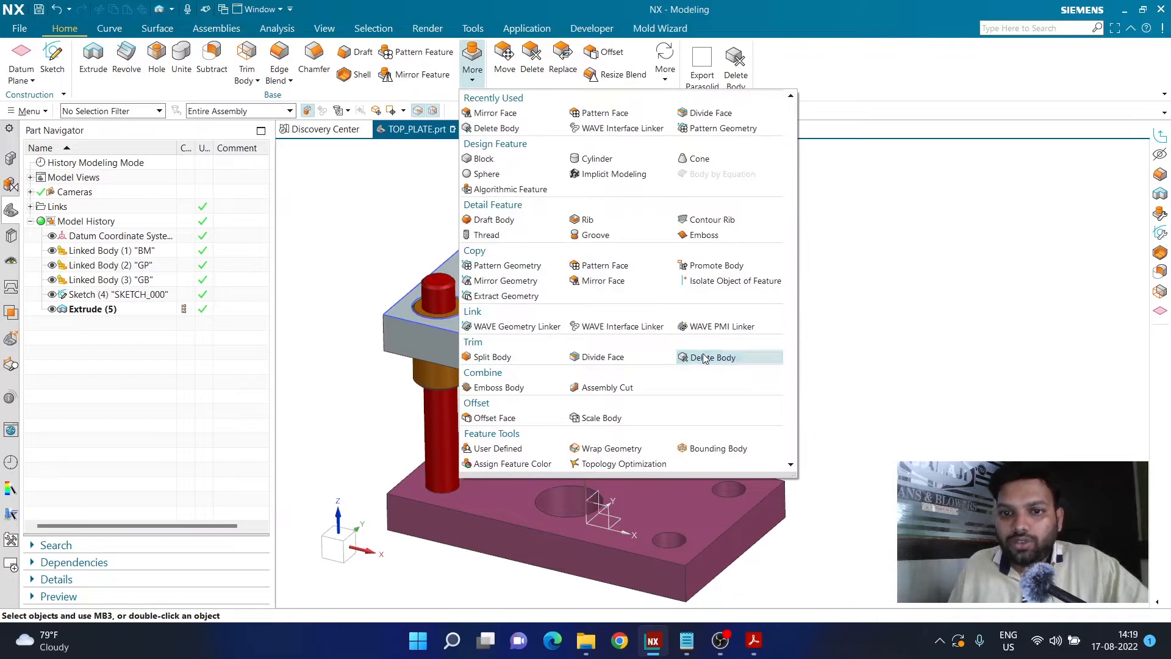
click(707, 356)
click(436, 292)
click(439, 375)
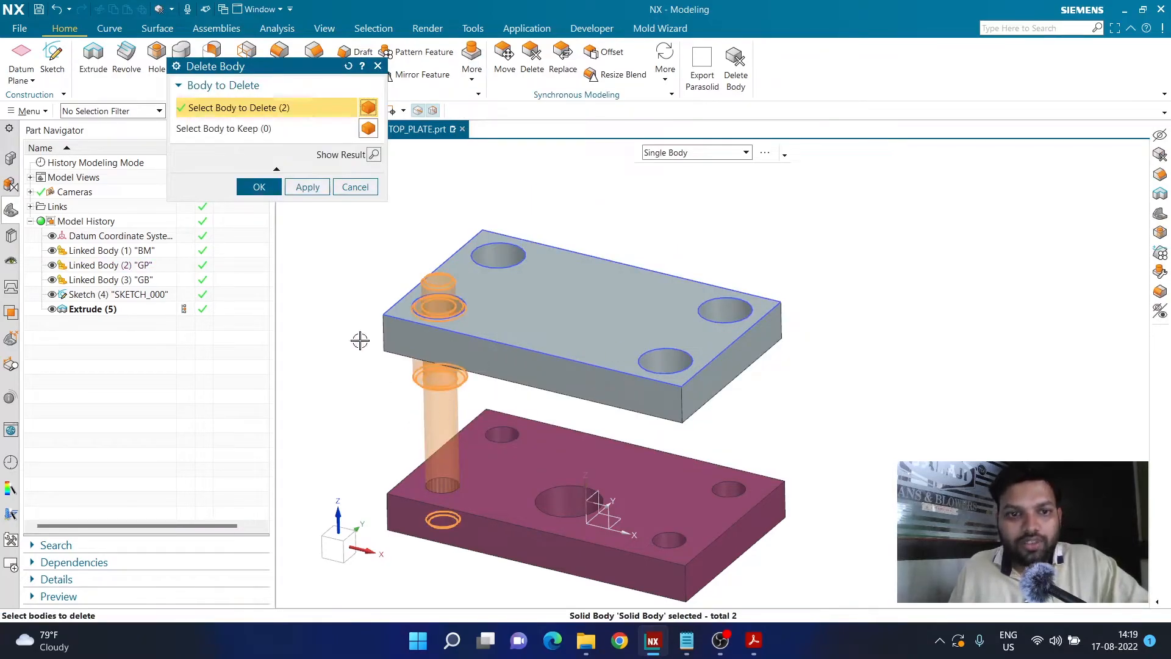
click(259, 187)
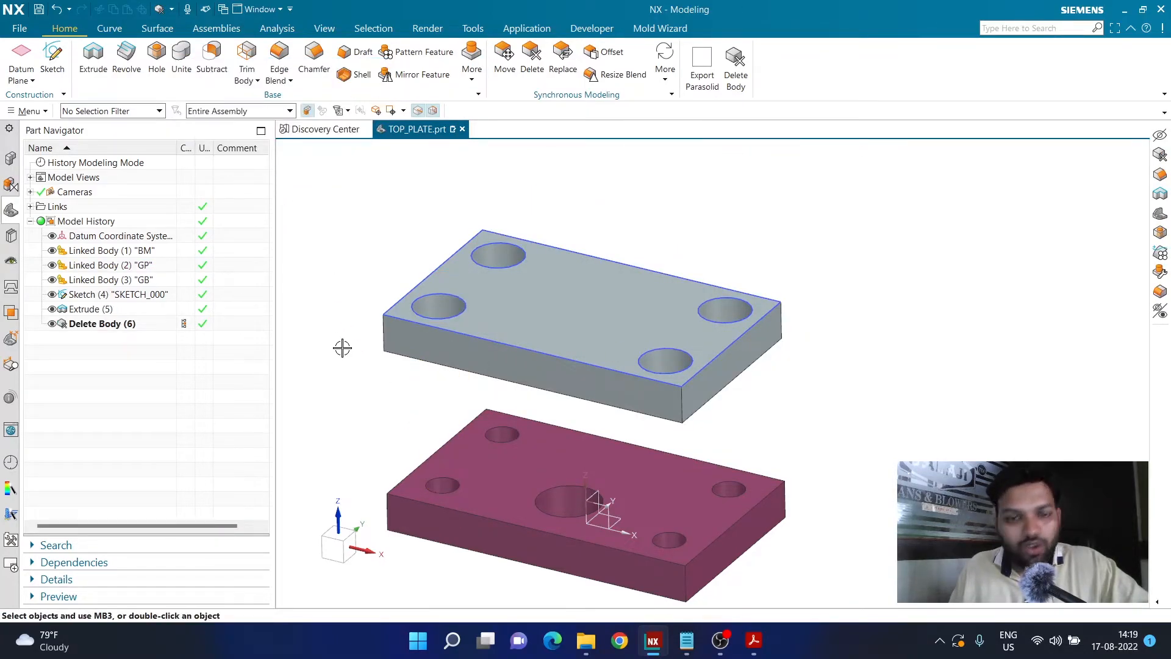
Create a sketch on the underside face of the top plate
middle_drag(375, 459, 387, 405)
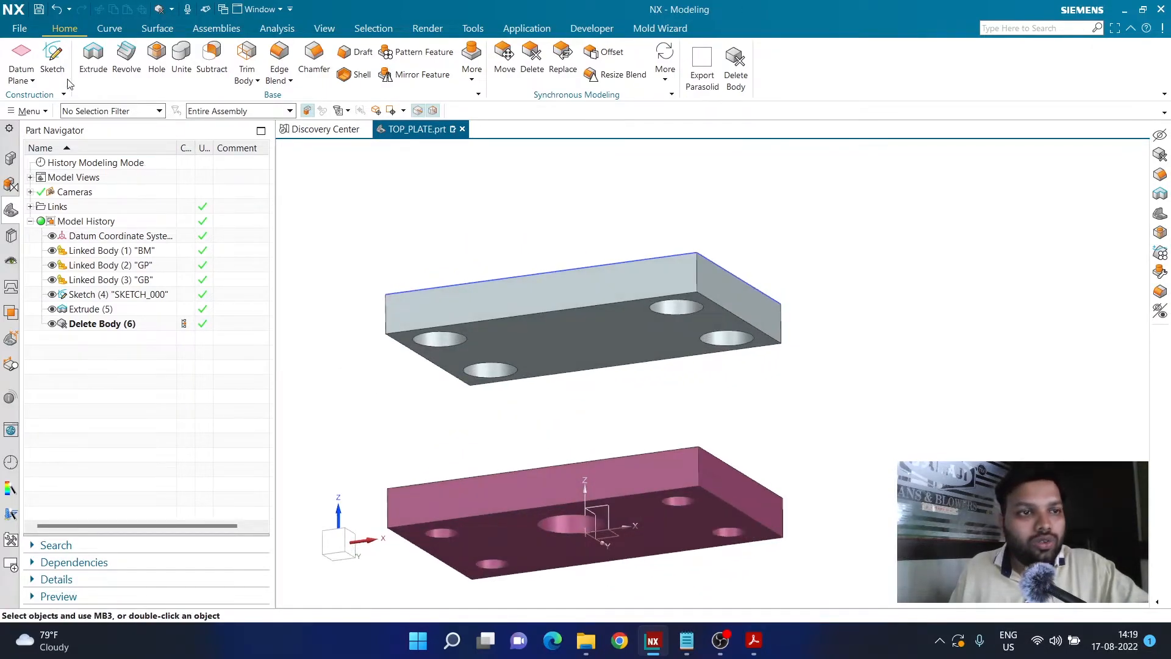
click(53, 58)
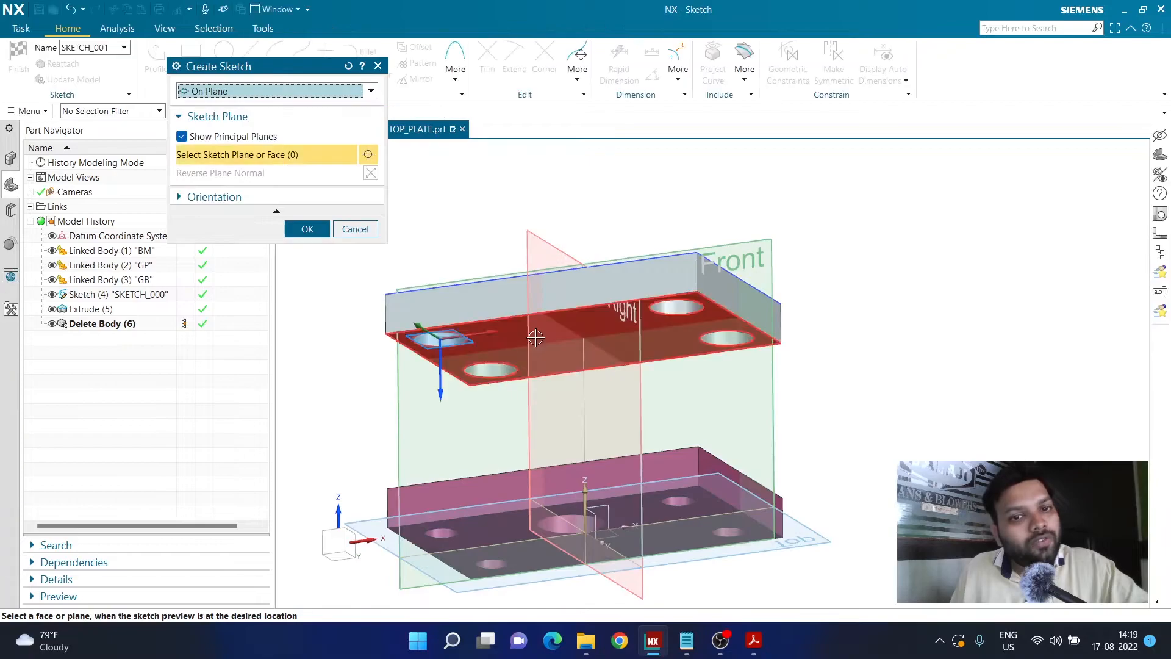
click(535, 338)
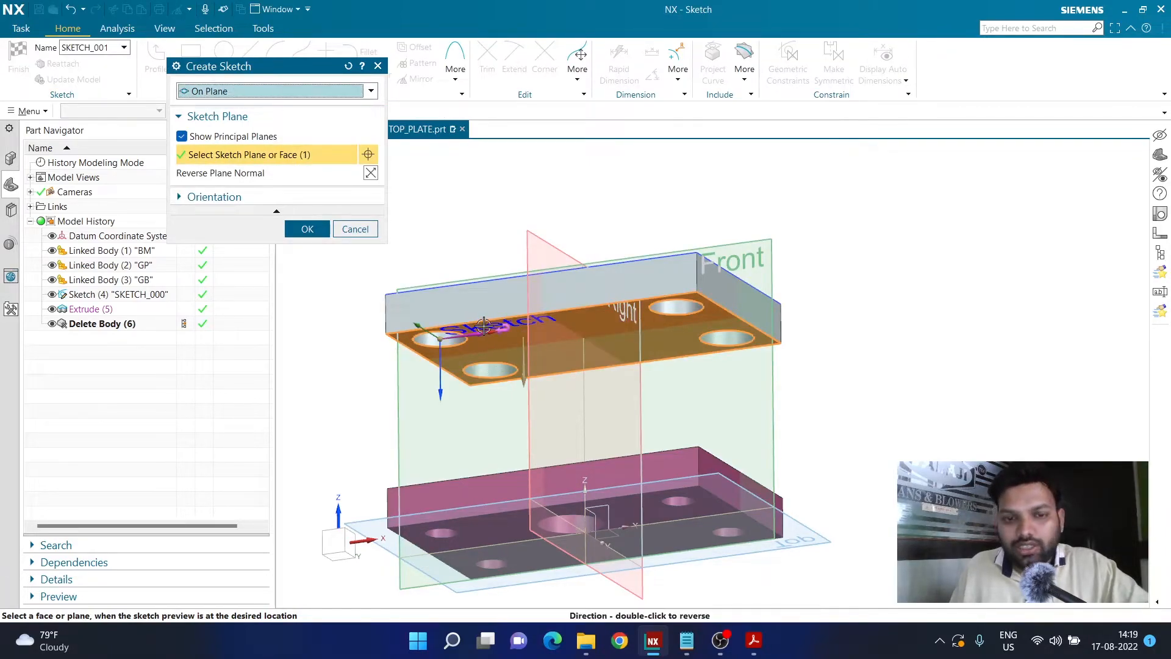
click(307, 229)
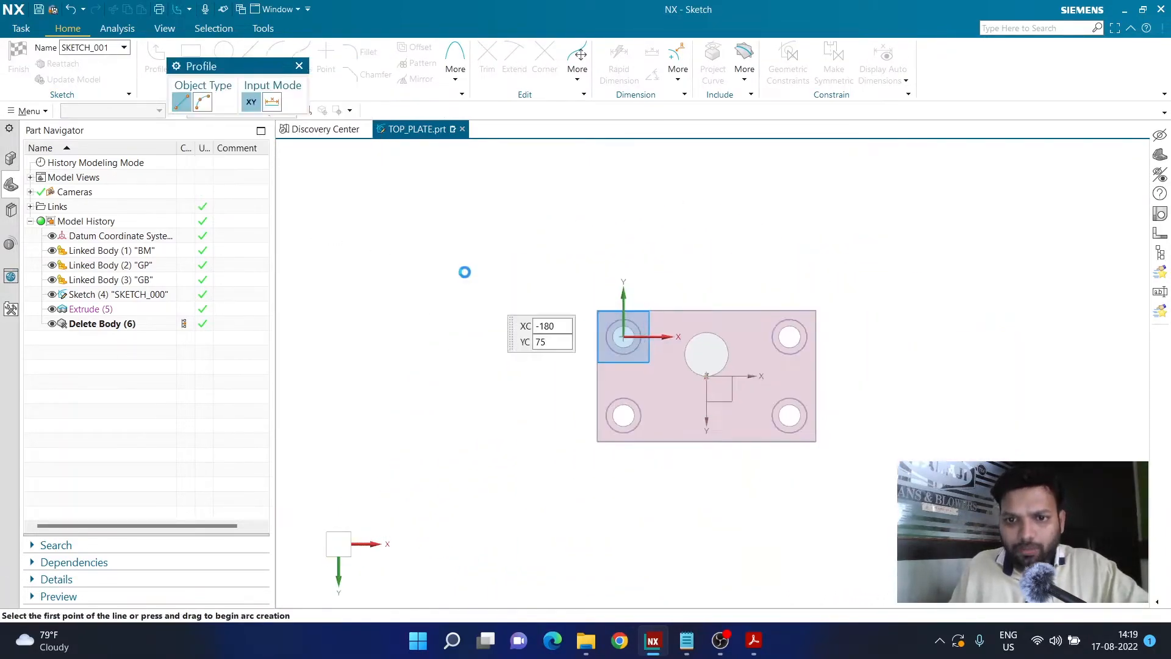
scroll(698, 351, up, 5)
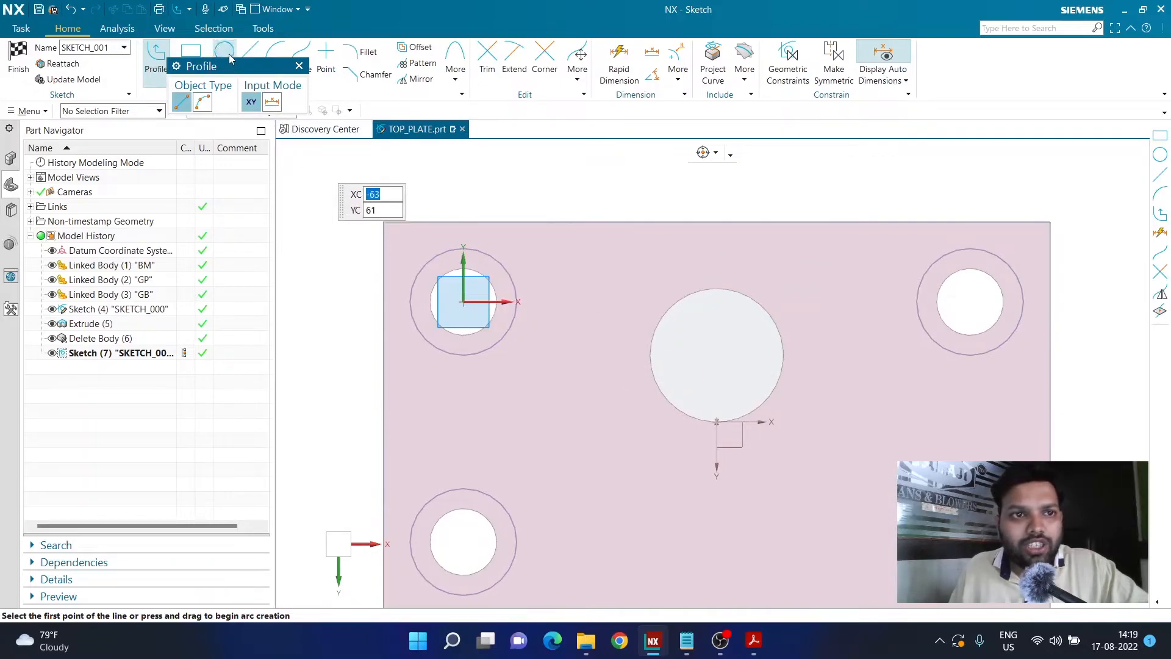
click(227, 54)
click(716, 355)
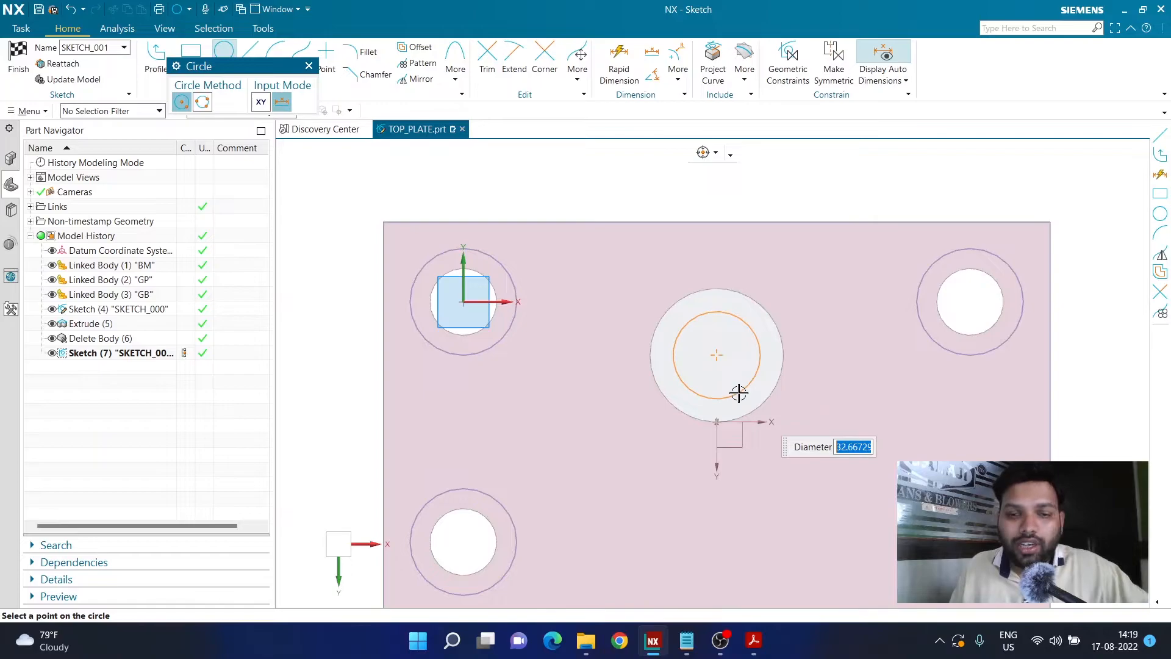
key(Escape)
Project the edge of the bottom plate's large central hole into the sketch and finish the sketch
click(711, 82)
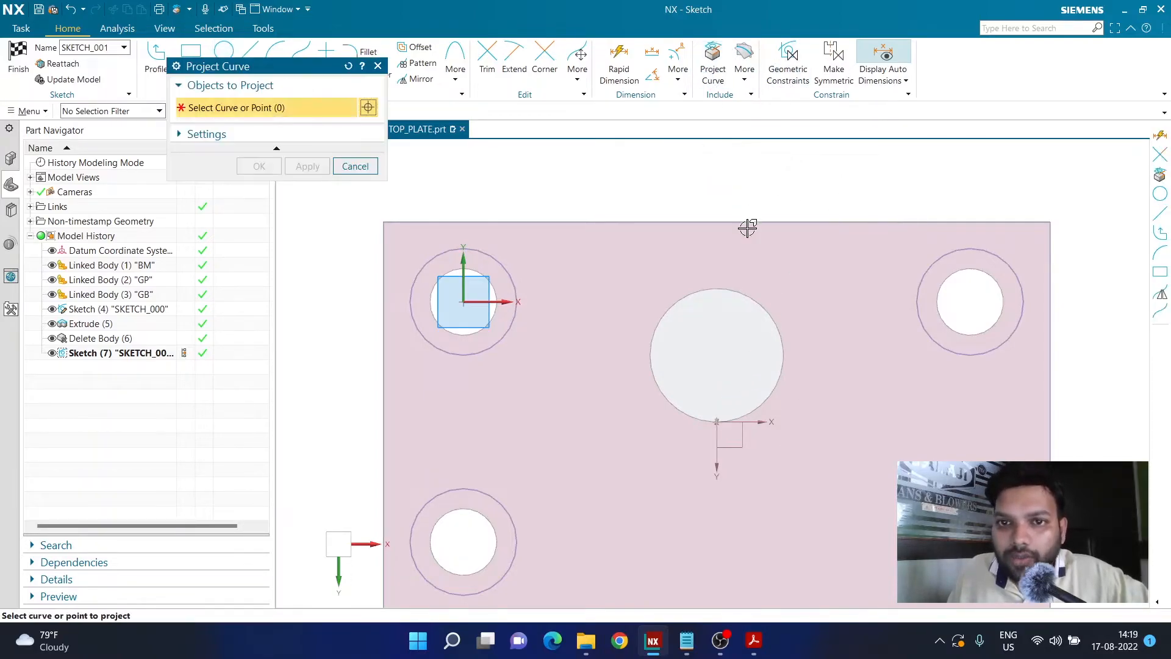
click(743, 290)
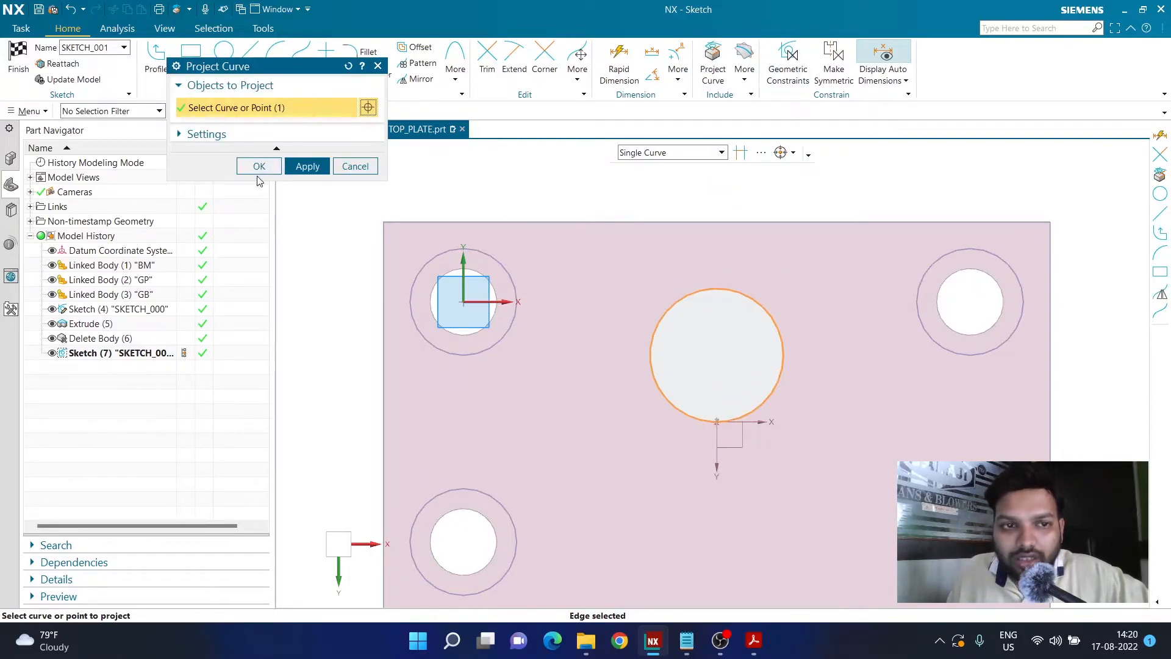
click(258, 171)
click(18, 58)
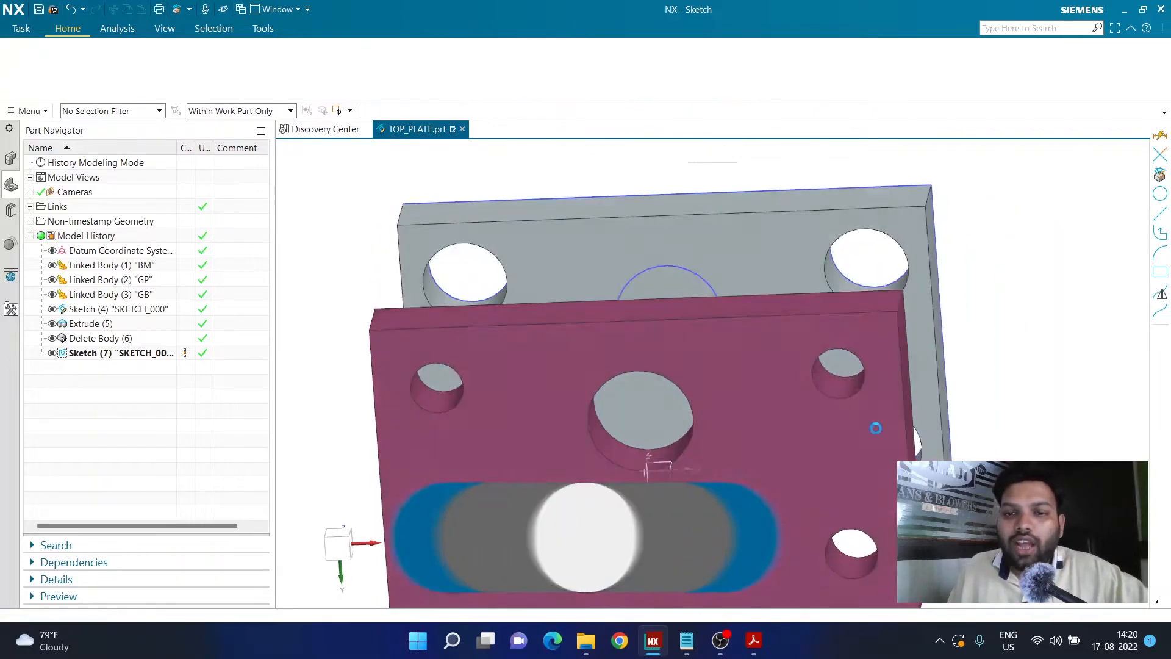
scroll(571, 334, up, 3)
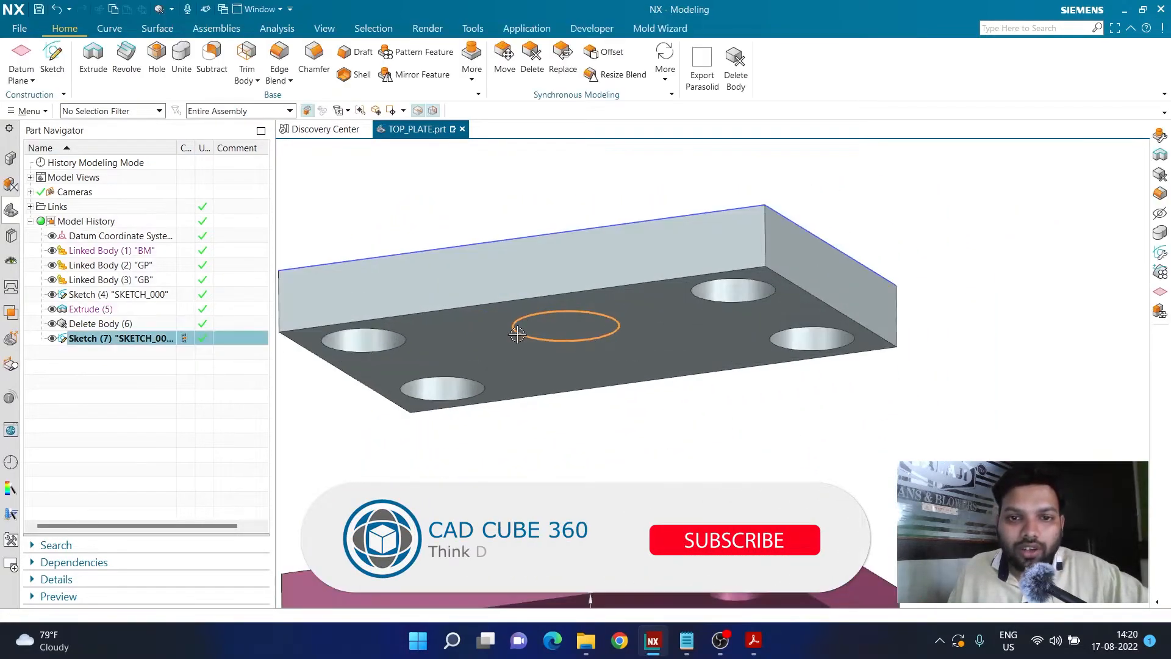
Start extruding the projected circle on the plate's underside, uniting it with the top plate body
key(x)
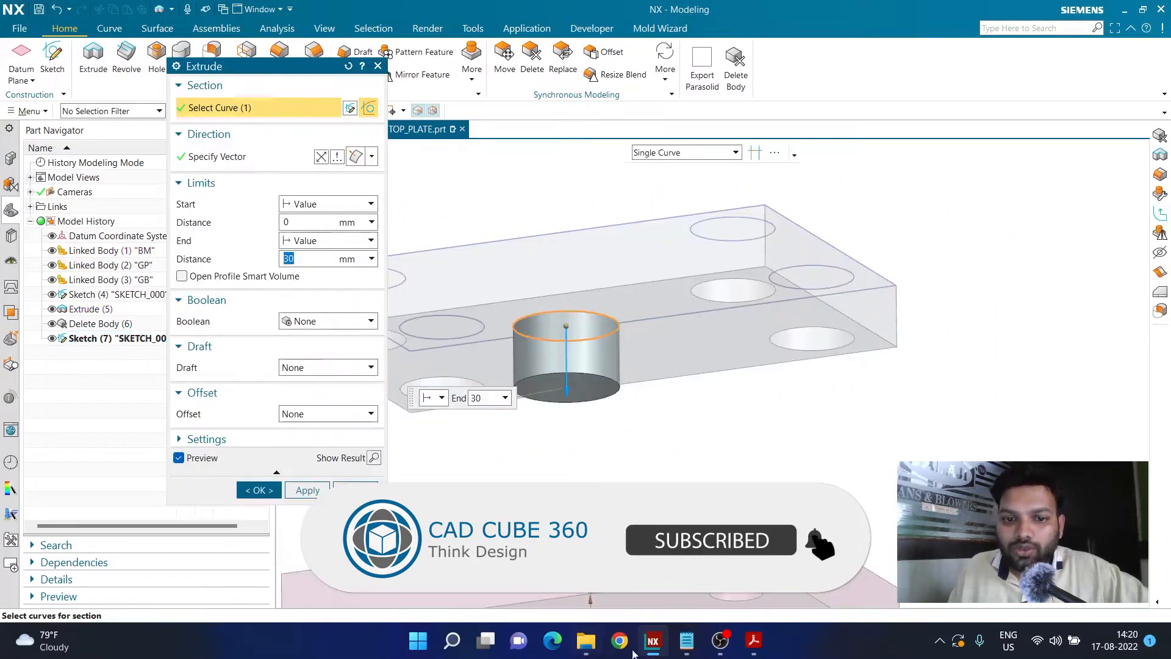
click(303, 322)
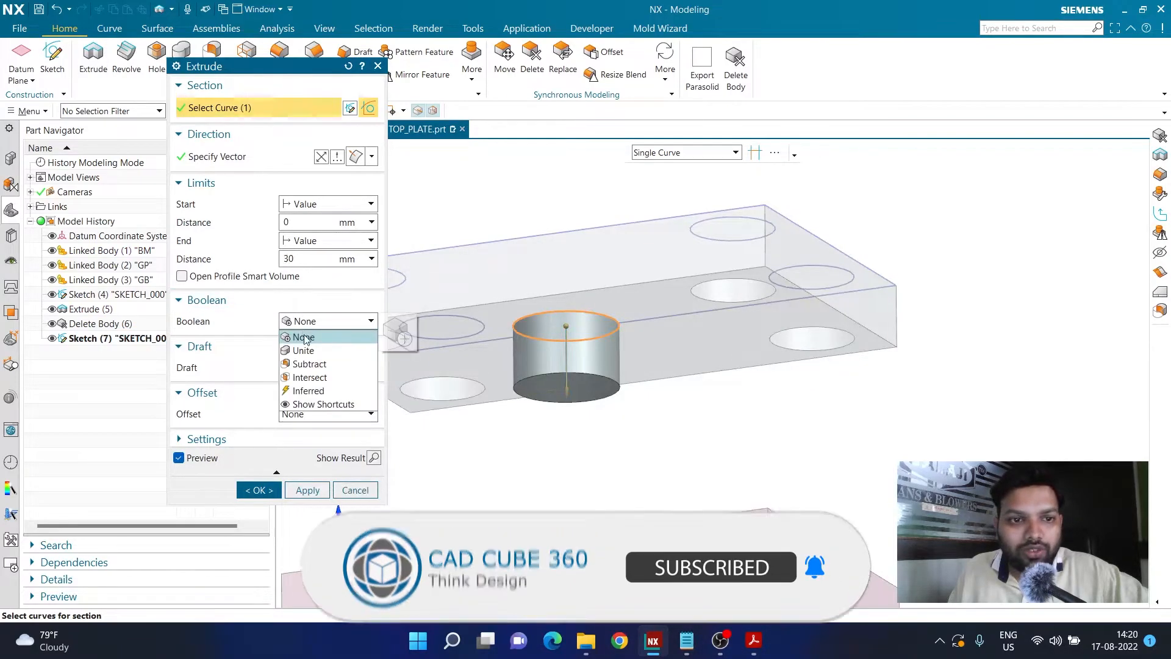
click(305, 347)
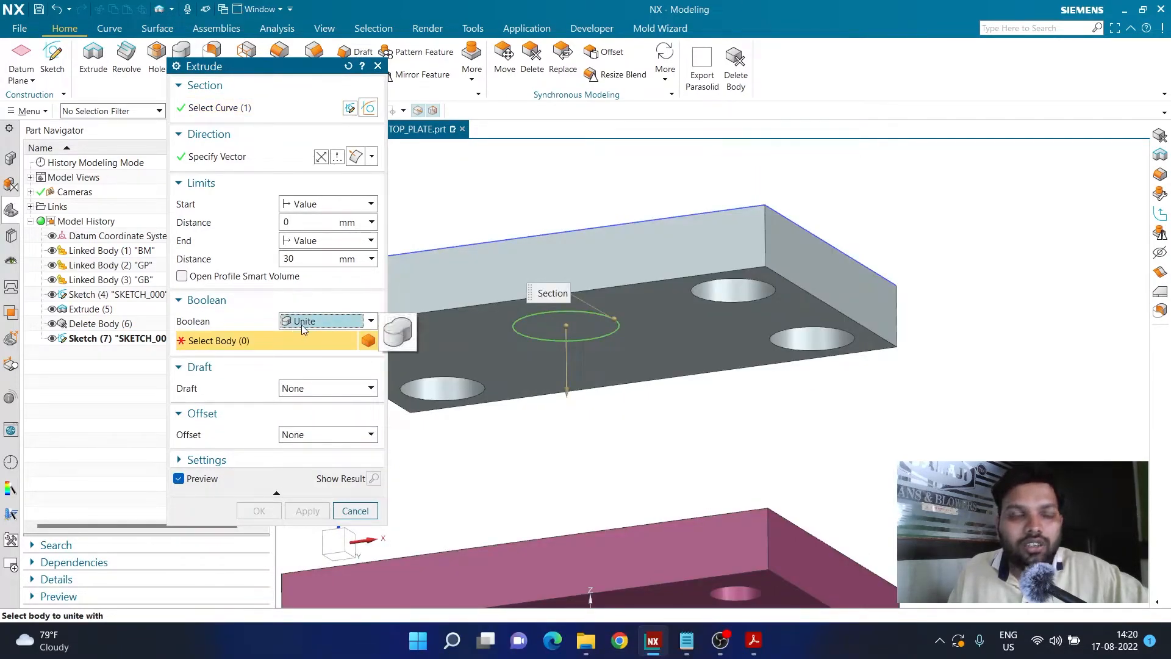
scroll(687, 456, down, 2)
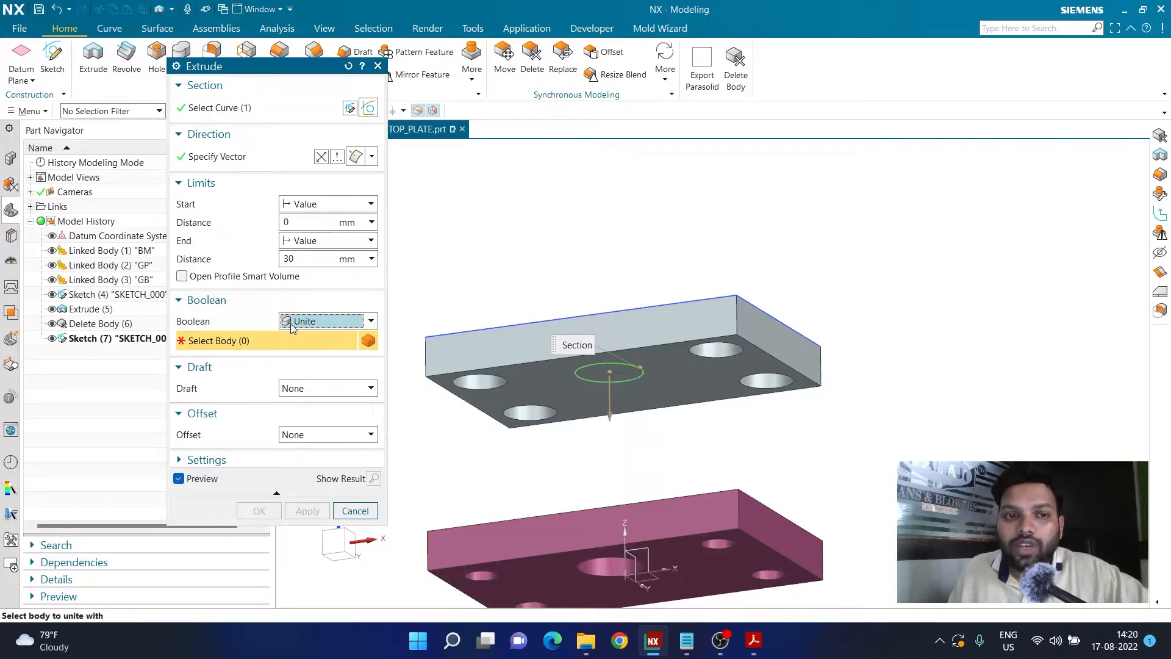
click(544, 371)
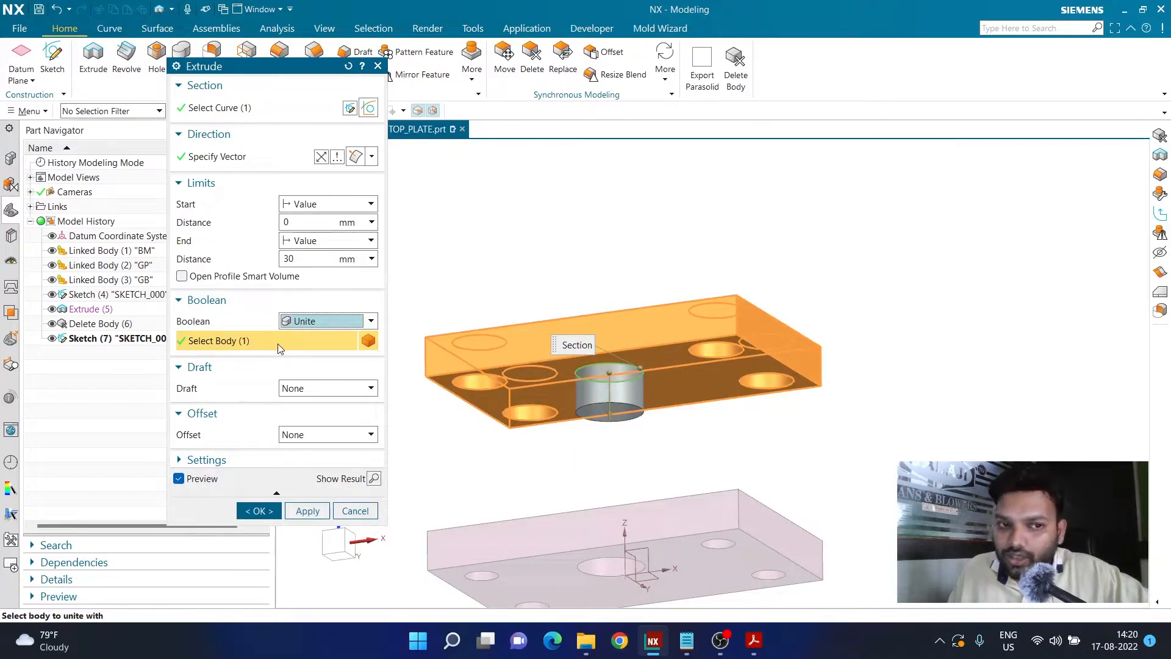
Check the top plate drawing for the punch length, set the extrusion's end distance to 120-30 mm and create the punch
mouse_move(755, 644)
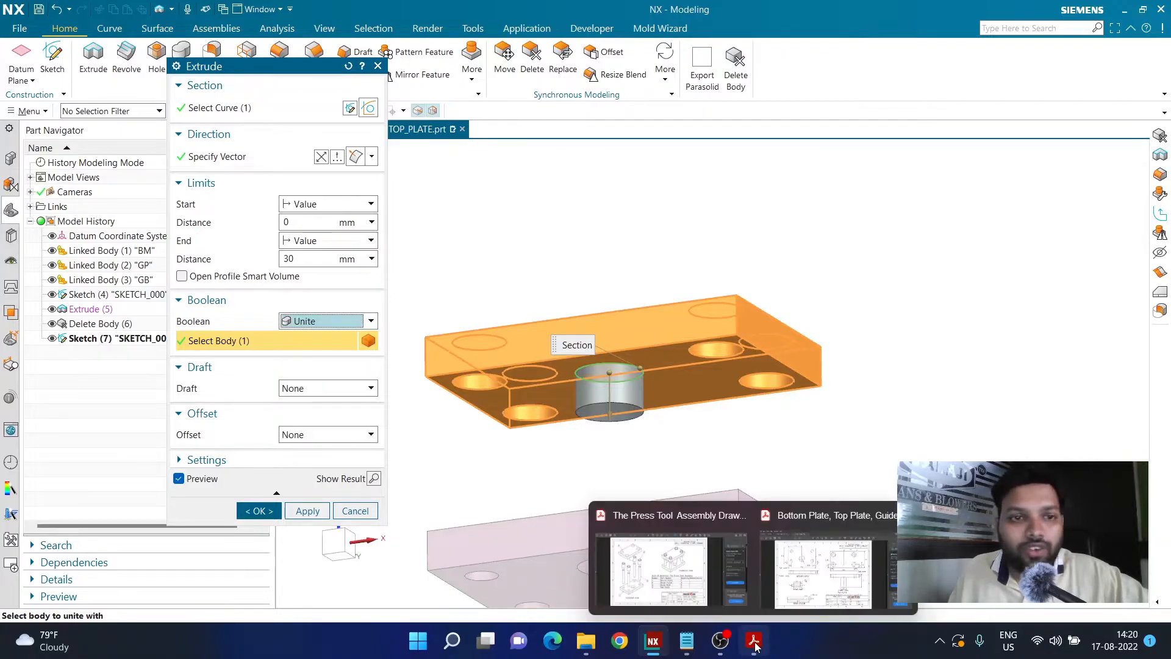
click(782, 594)
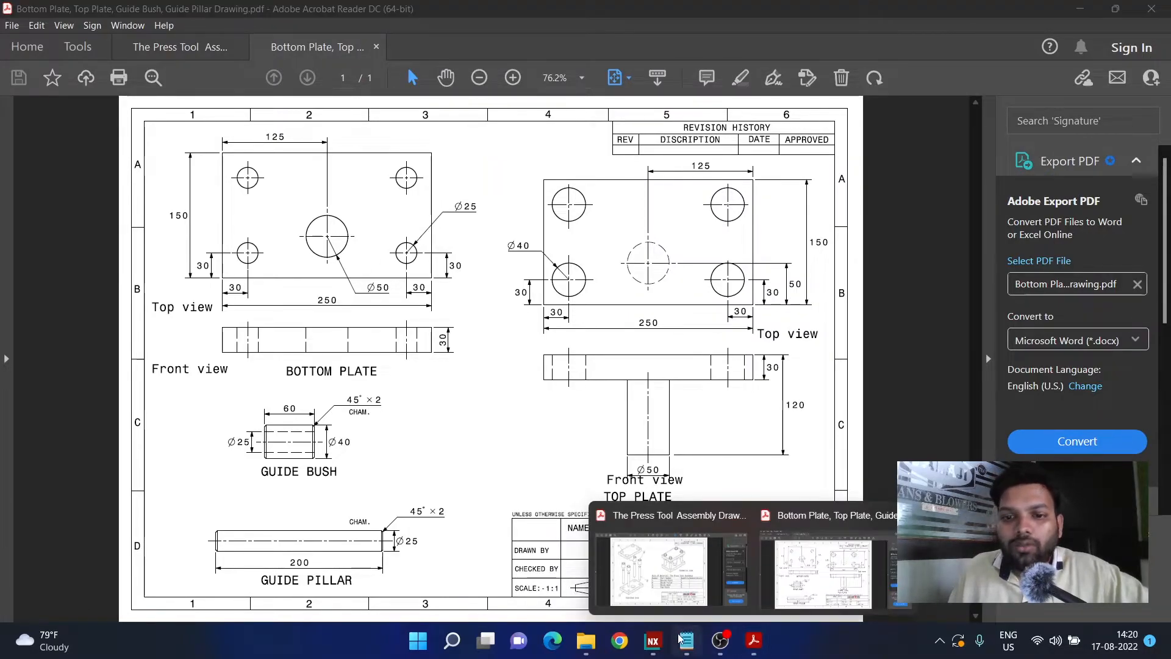
click(653, 642)
double_click(302, 257)
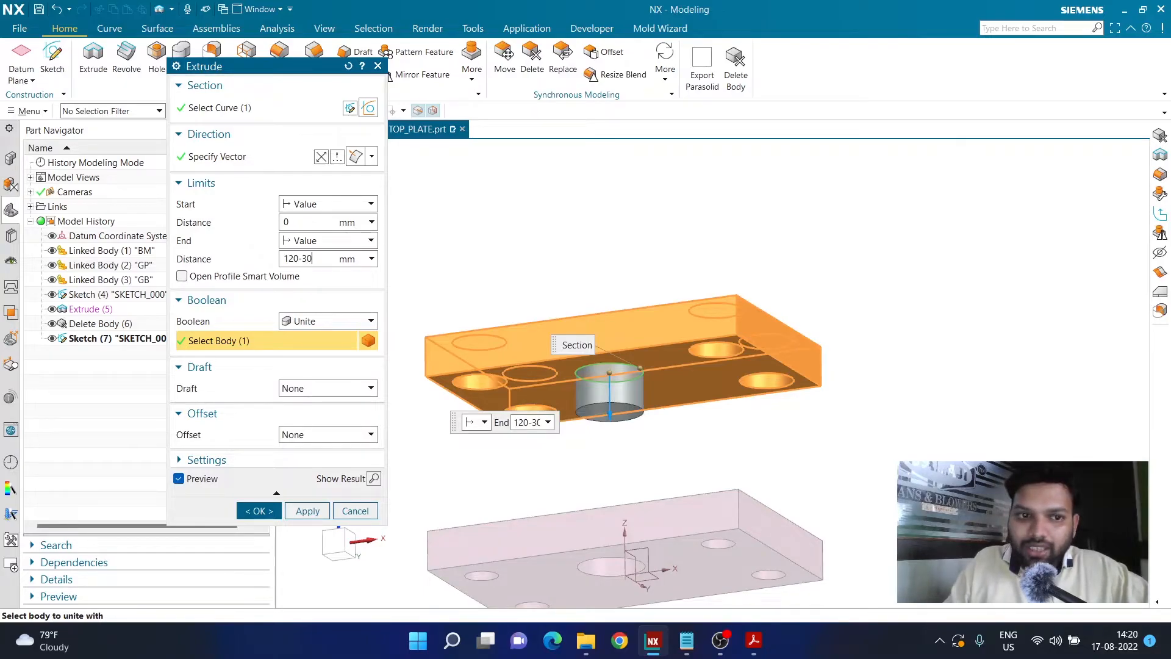
text(120-30)
key(Return)
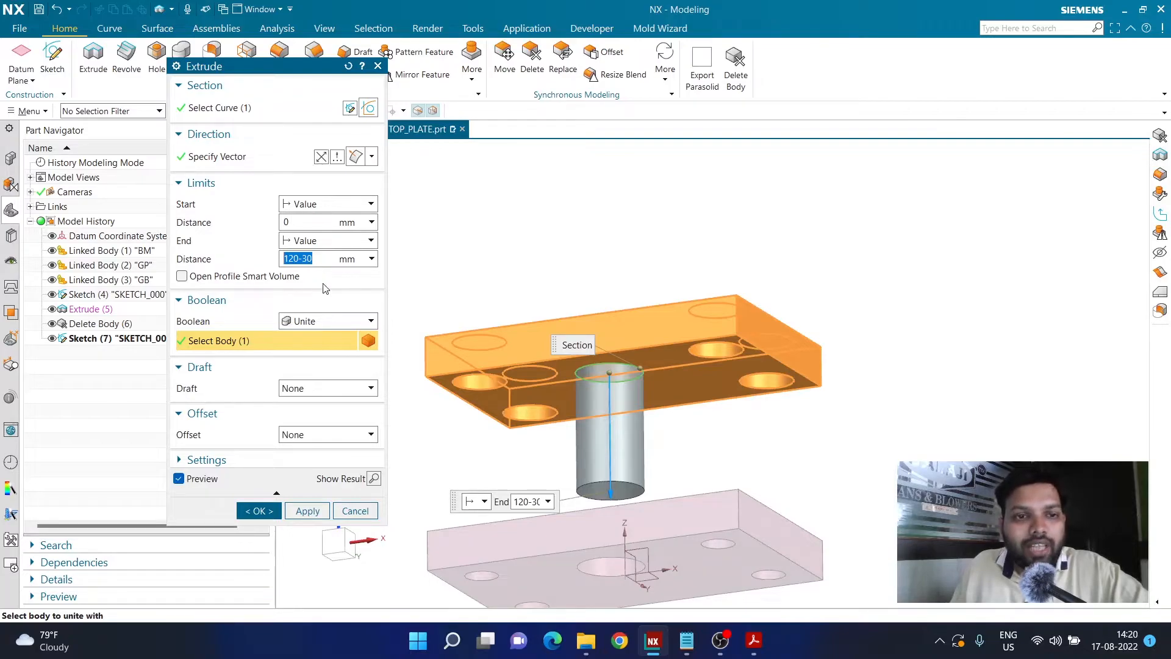
click(263, 509)
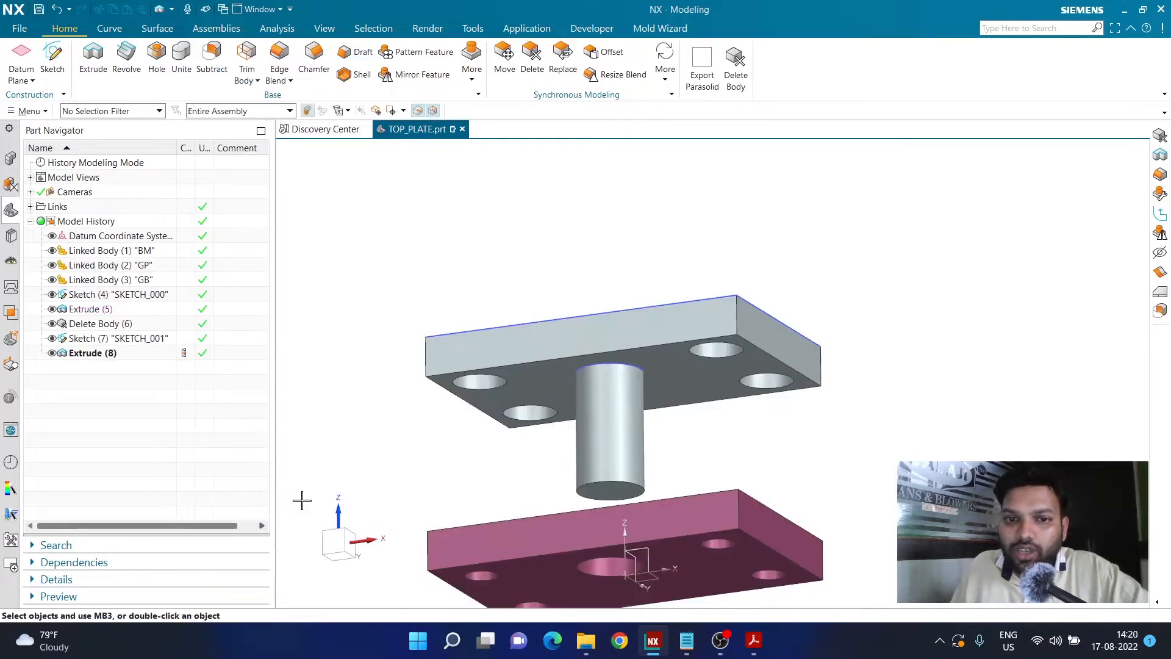
Remove the linked bottom plate body from the part with Delete Body
click(479, 94)
click(471, 67)
click(706, 361)
click(705, 520)
click(269, 189)
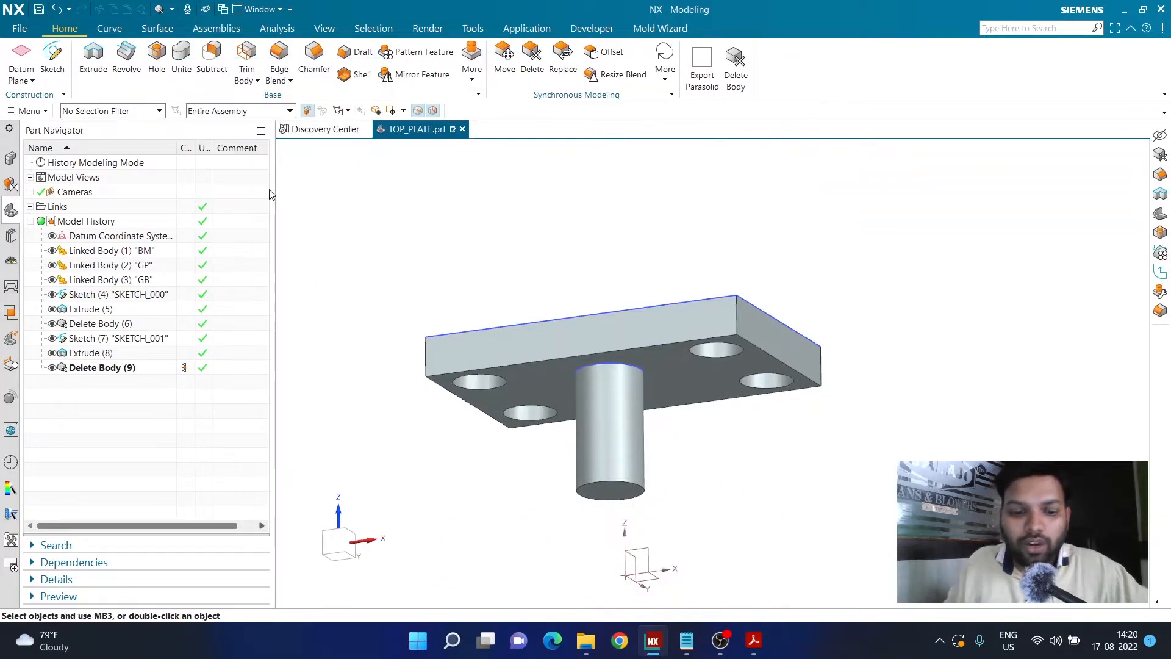
Change the display colour of the top plate body to dark olive green
key(ctrl+j)
click(531, 388)
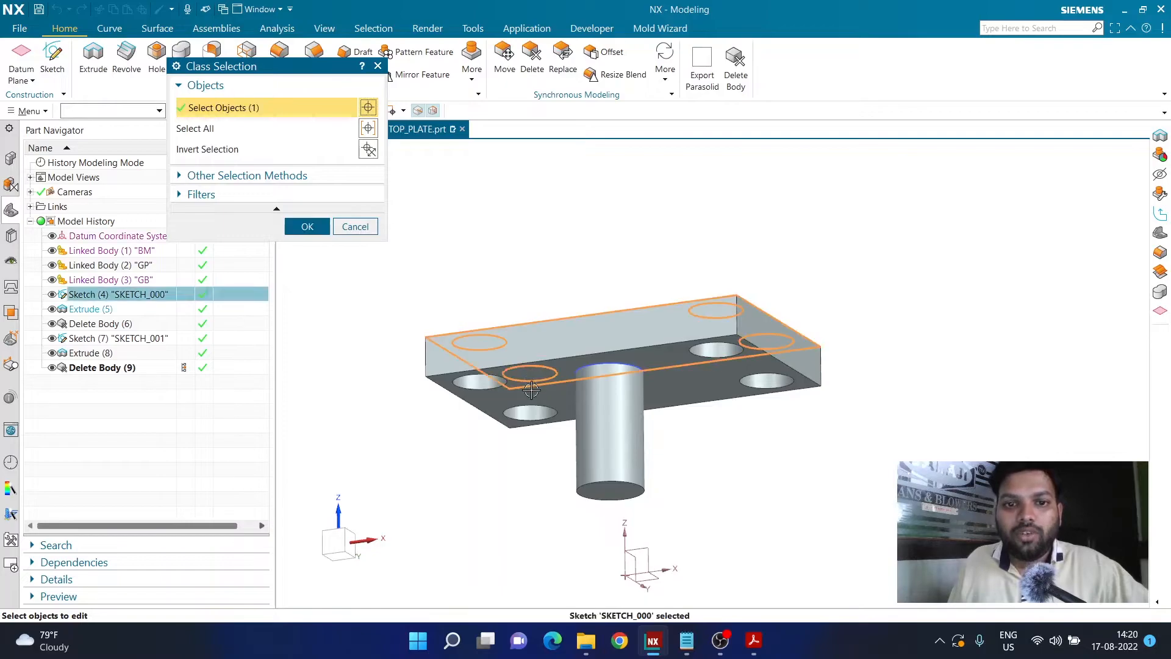
key(Escape)
click(531, 381)
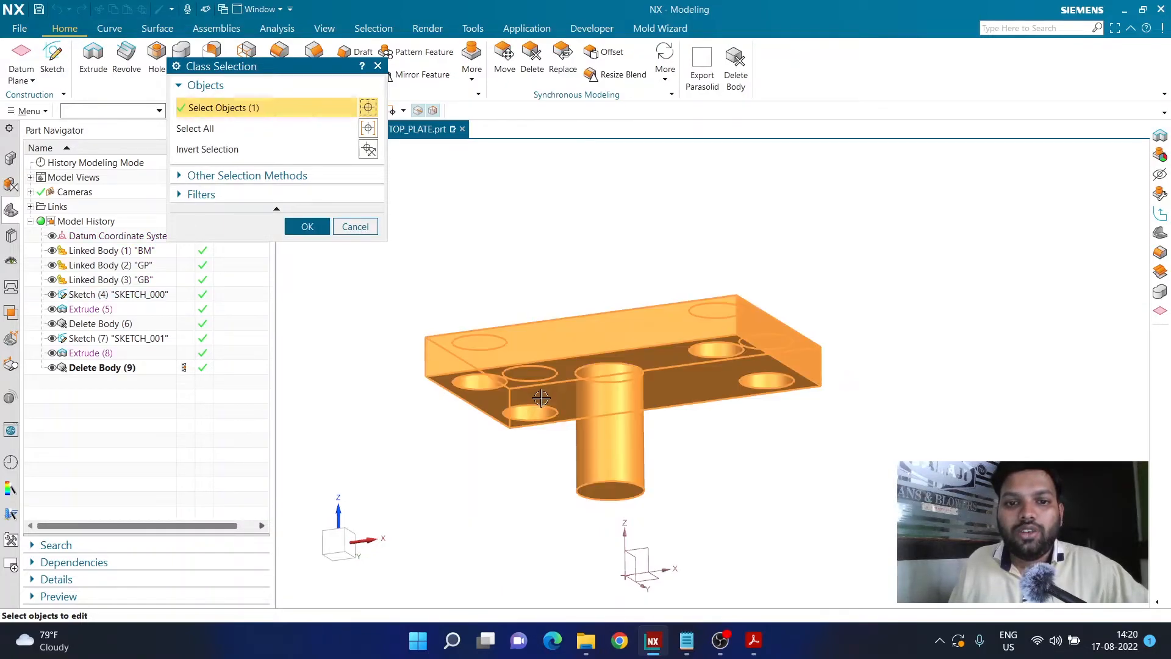
middle_click(521, 435)
click(352, 160)
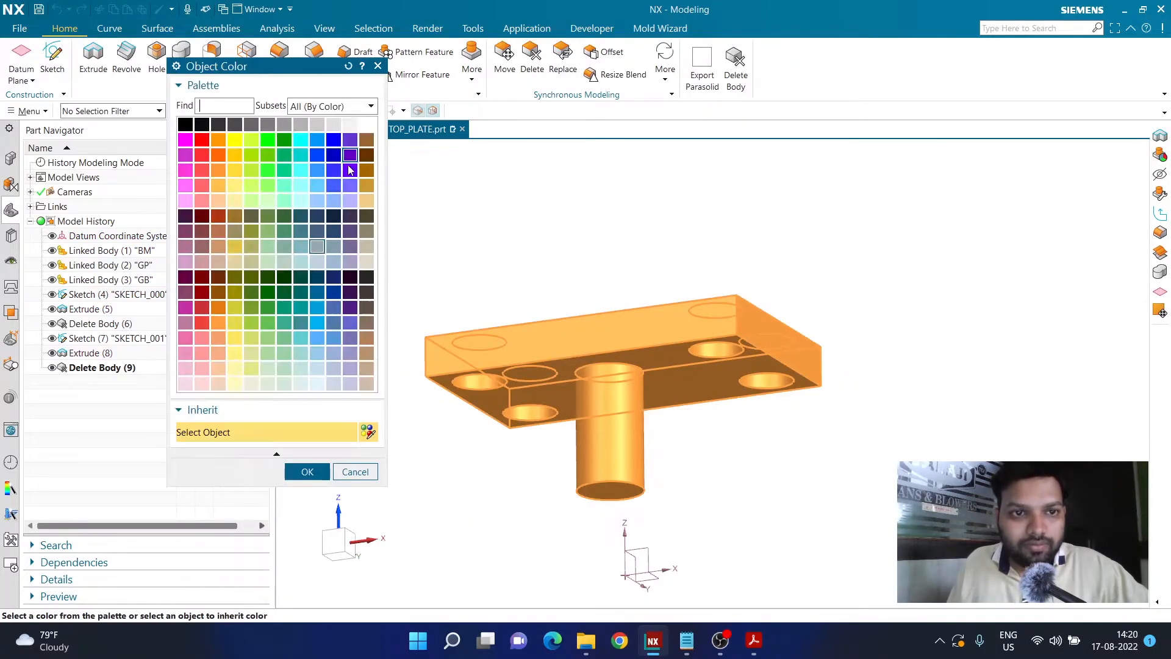
click(251, 298)
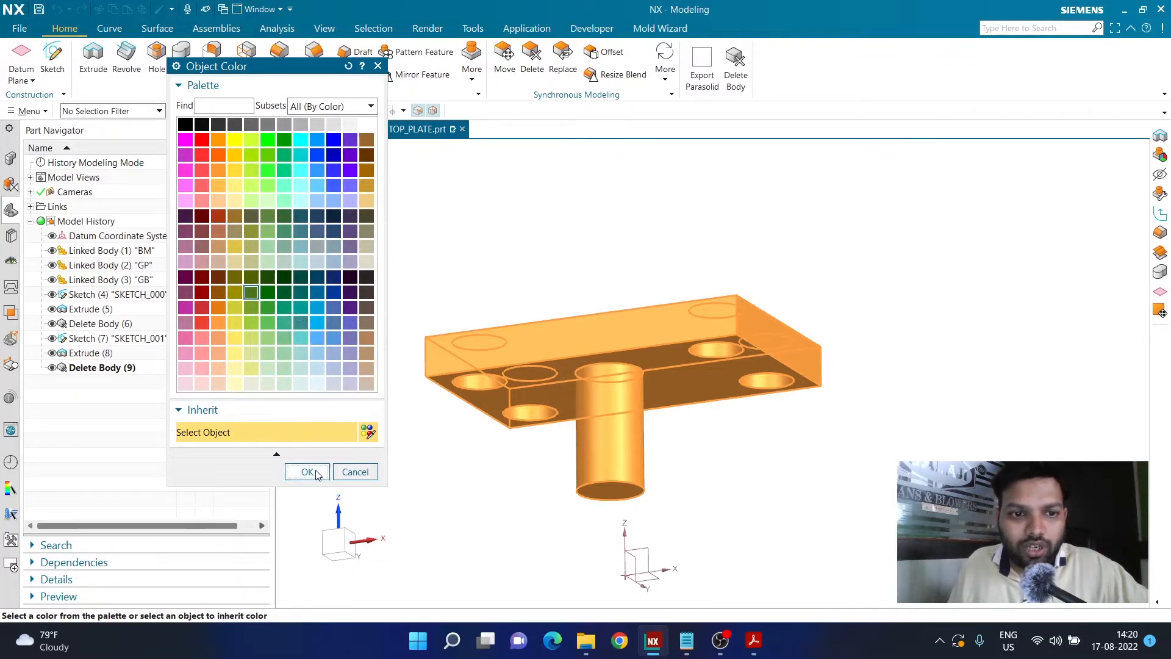
click(307, 471)
click(258, 482)
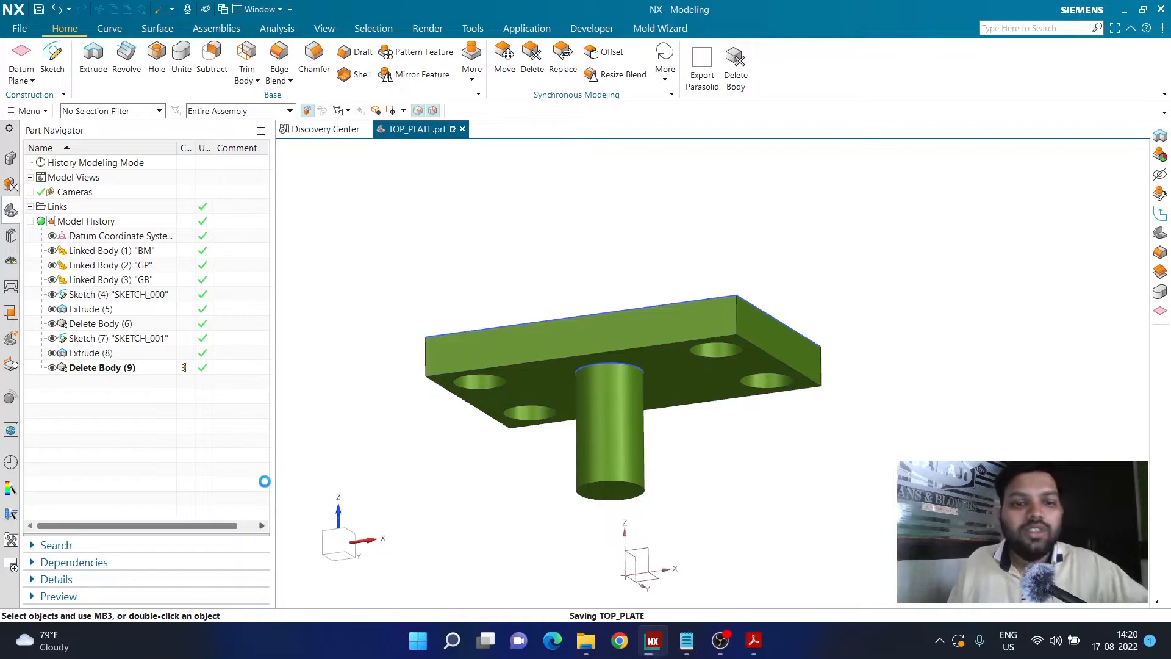
Save the top plate part and close it
mouse_move(384, 444)
middle_down()
mouse_move(389, 384)
mouse_move(384, 460)
middle_up()
key(ctrl+s)
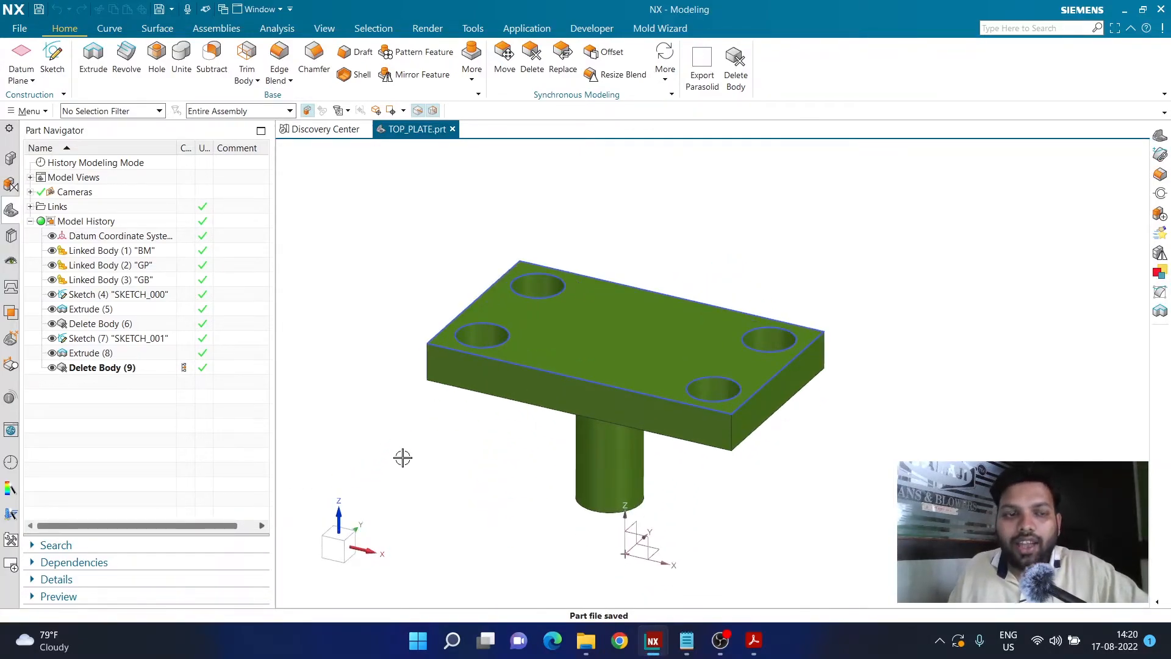
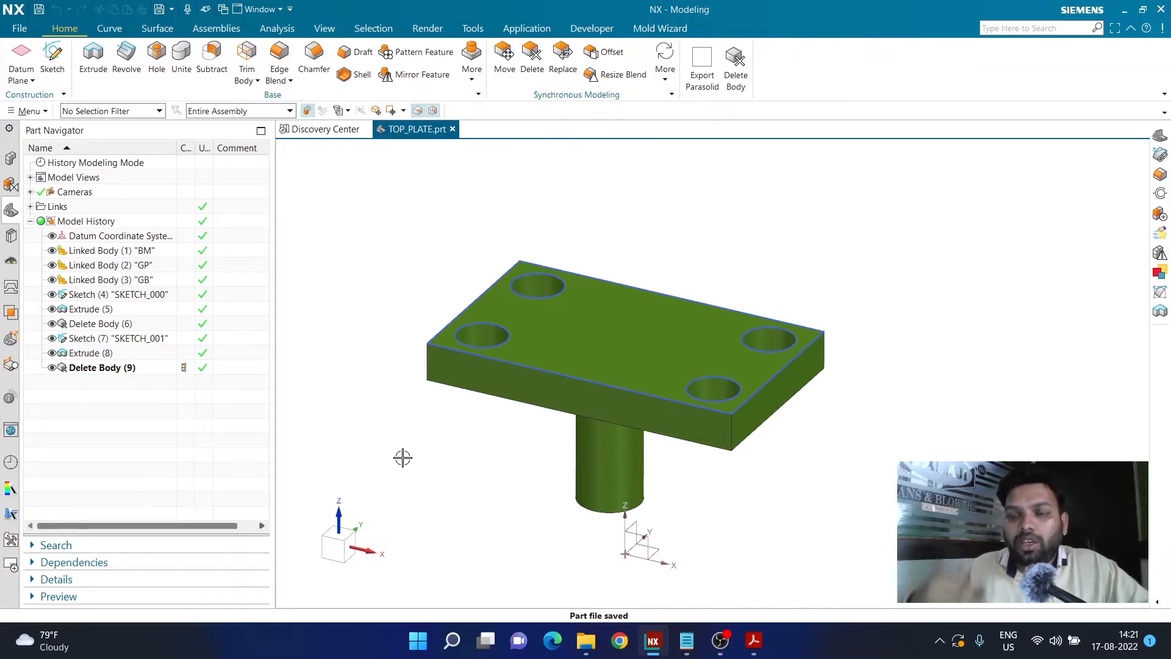
click(453, 129)
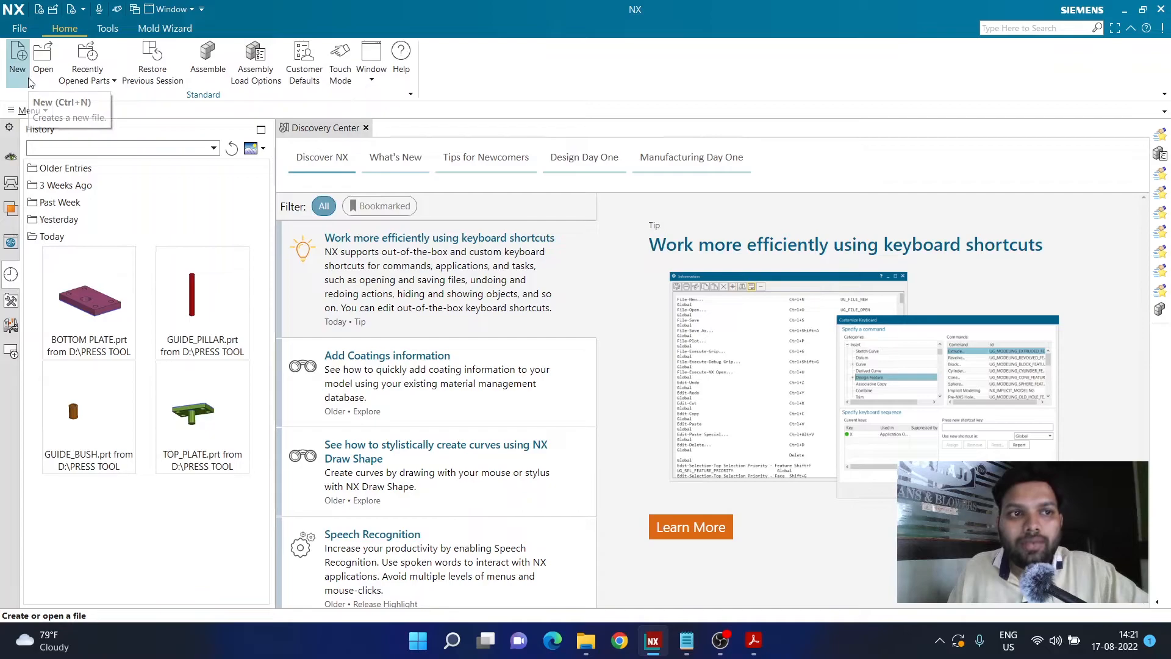
Create a new millimetre Model file named PRESS_TOOL_ASSEMBLY in the D:\PRESS TOOL ASSEMBLY\ folder
click(18, 61)
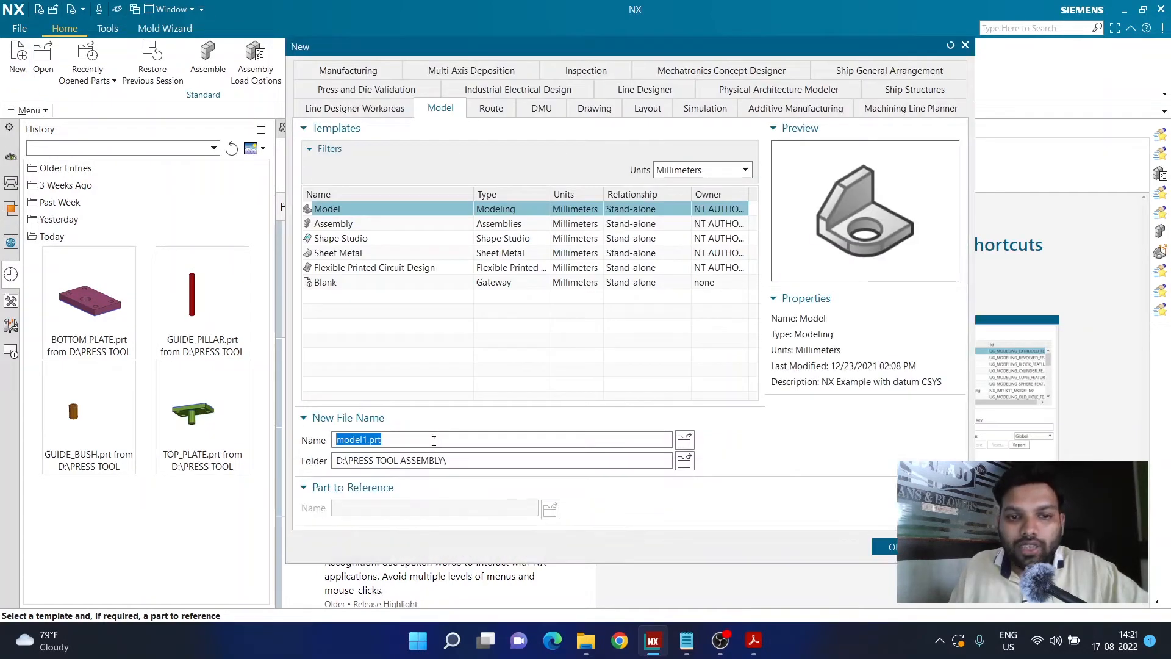
text(PRESS_TOOL_ASSEMBLY)
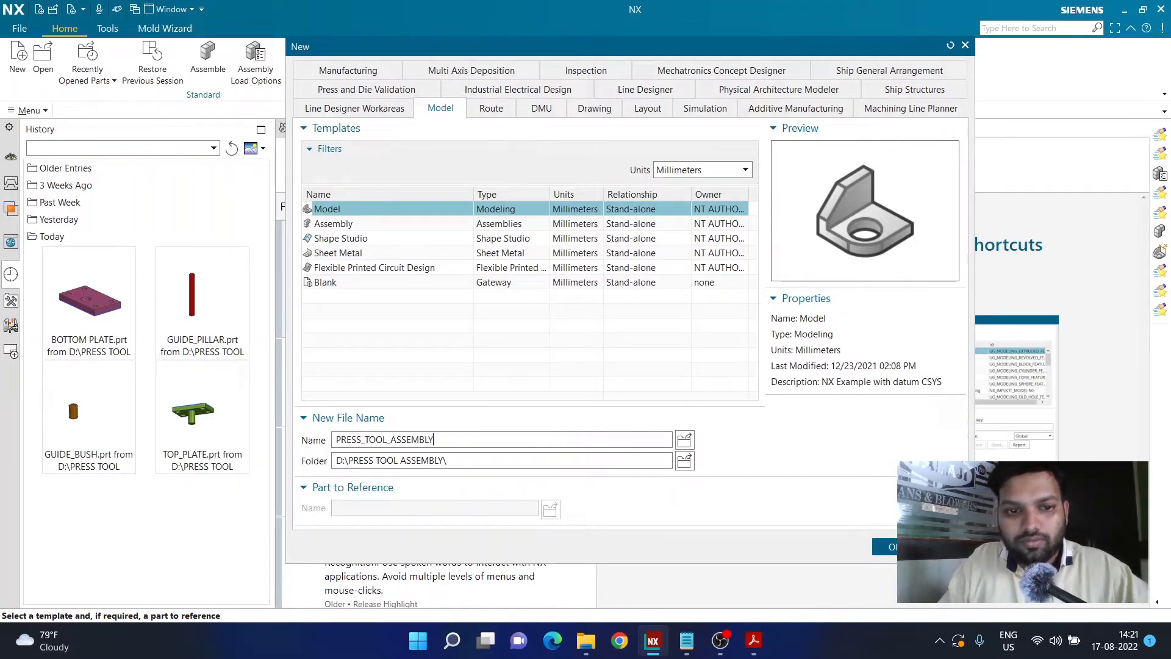
key(Return)
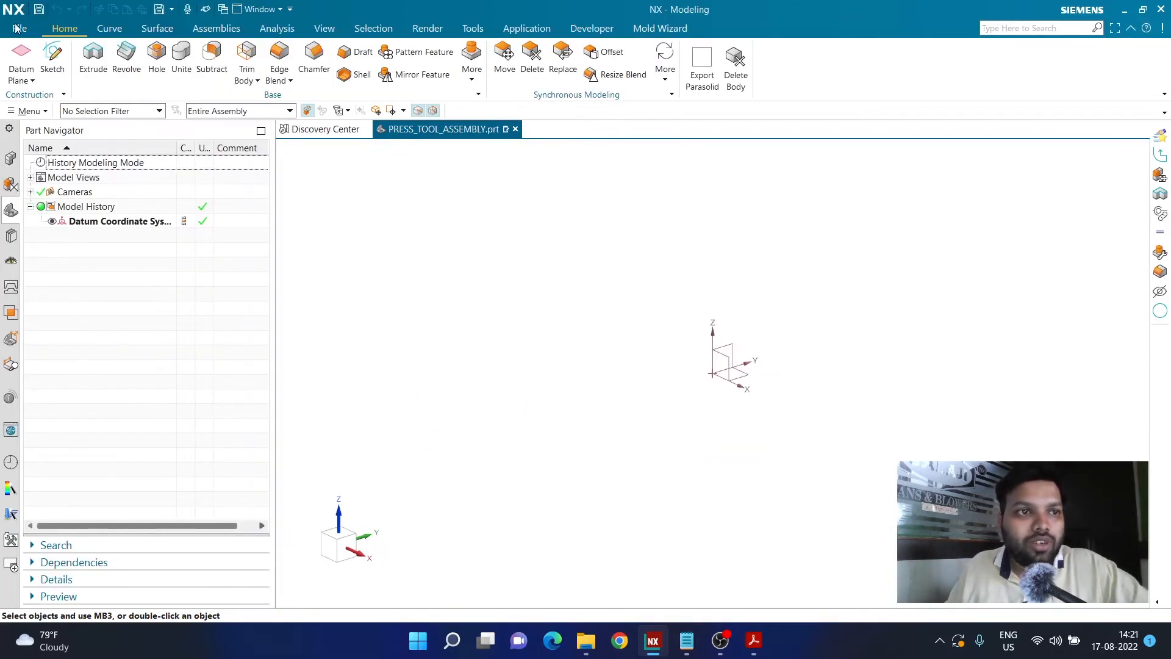
Add BOTTOM PLATE as the first component at the absolute position and create a Fix constraint for it
click(212, 29)
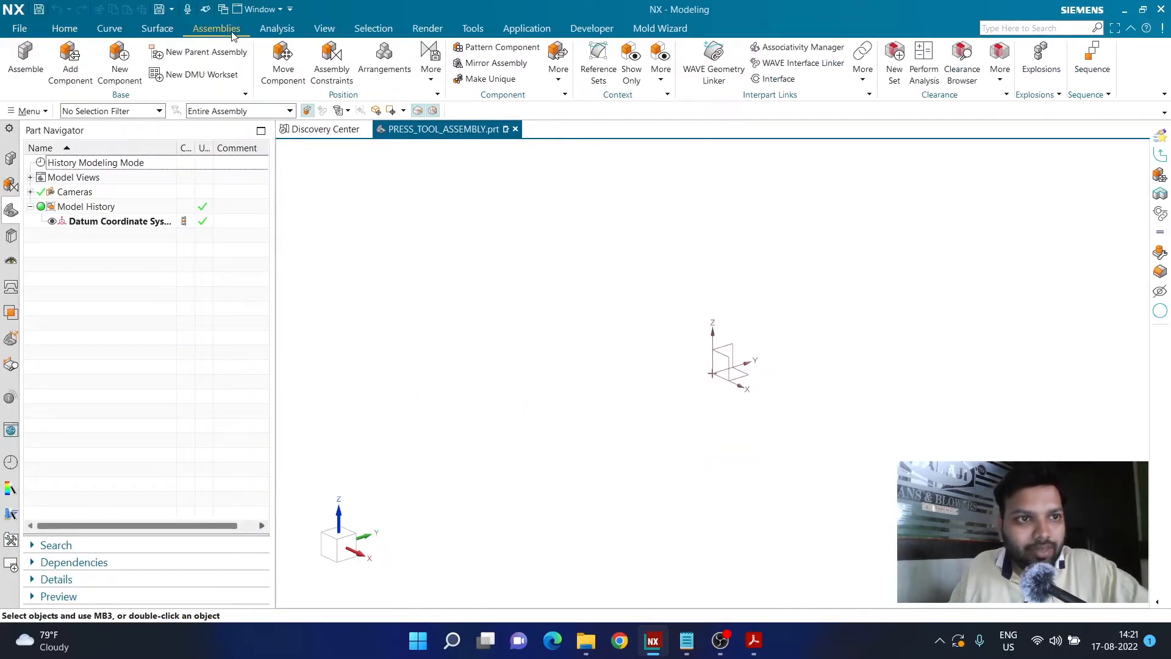
click(84, 75)
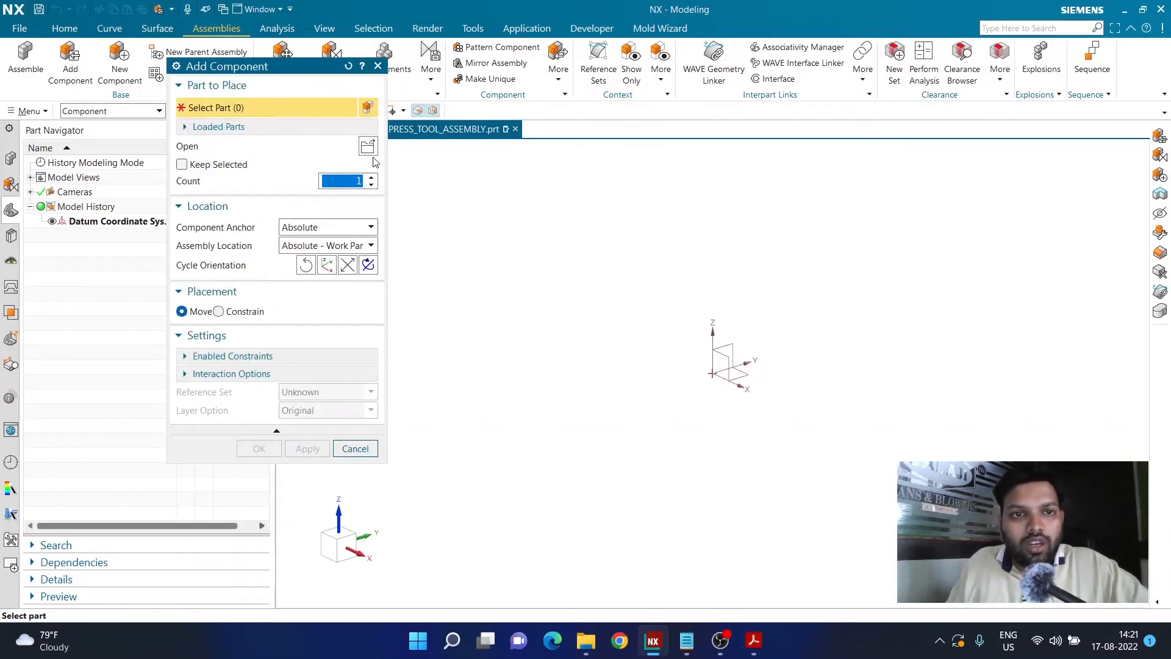
click(371, 154)
click(233, 123)
key(Return)
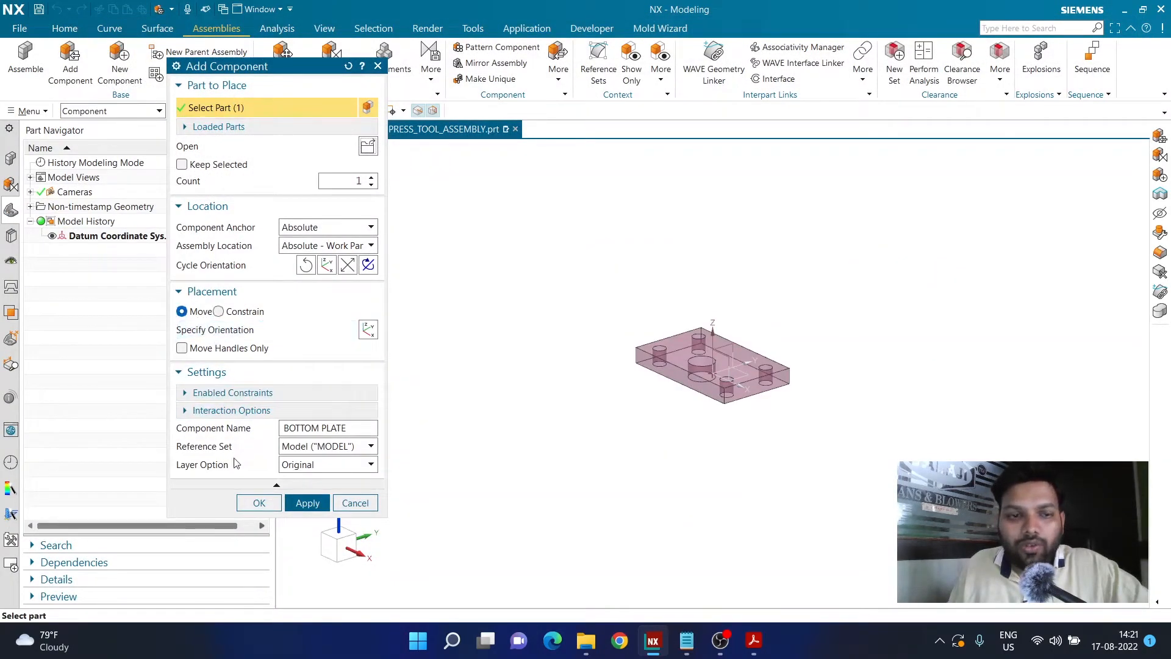
click(258, 503)
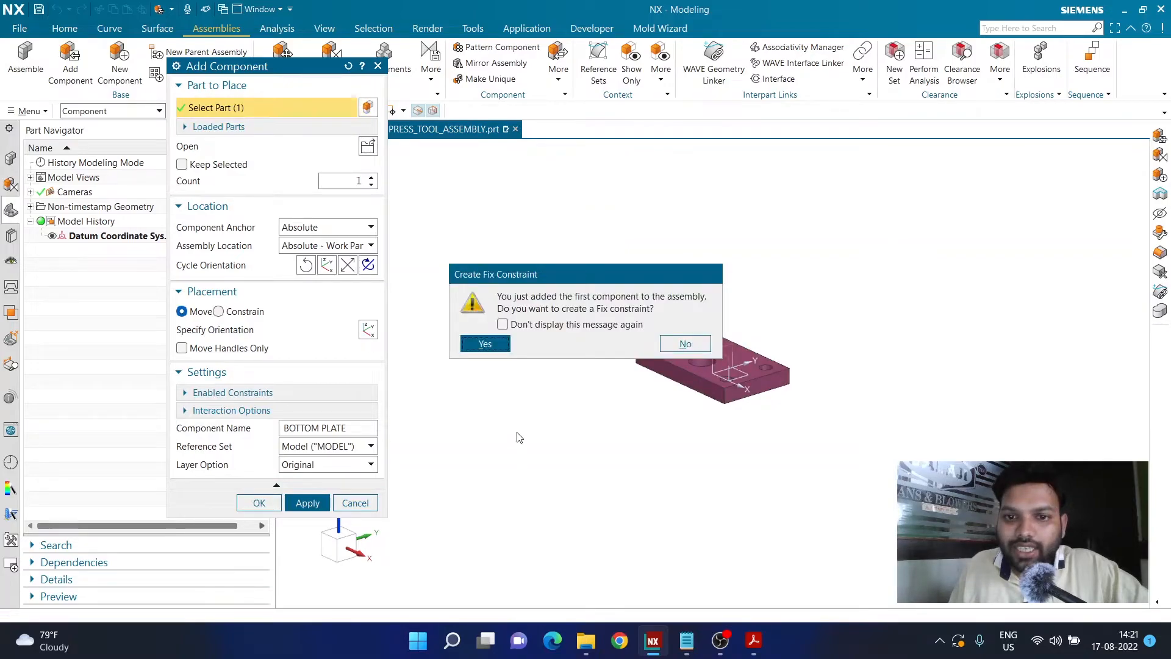
click(495, 349)
scroll(738, 338, up, 4)
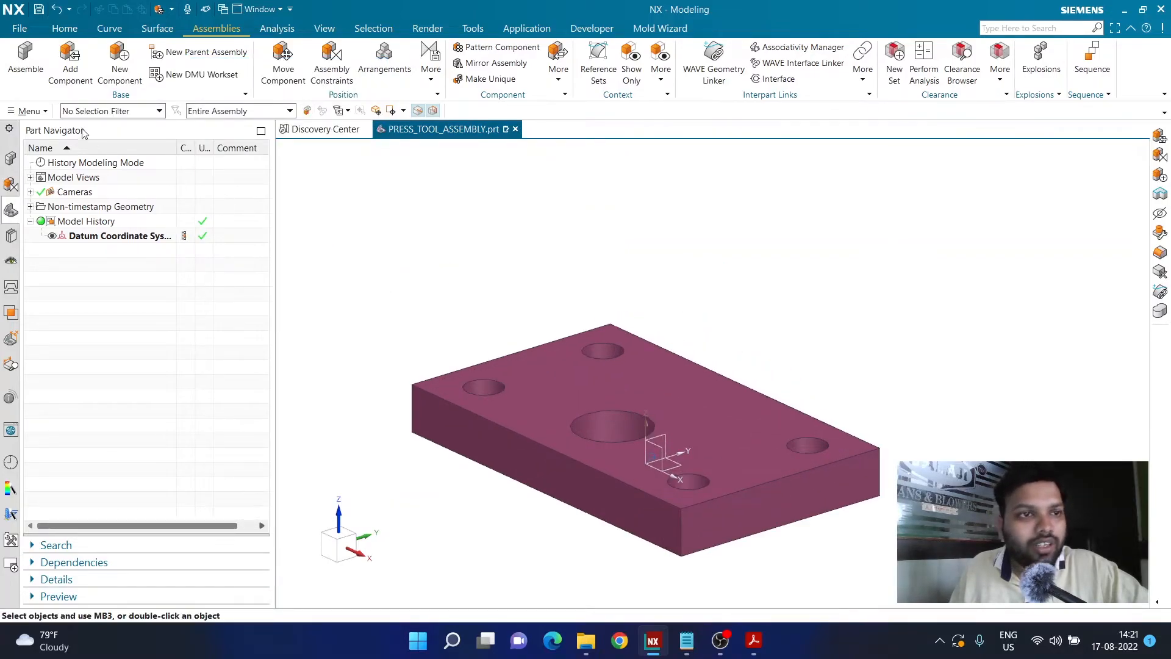
Load the GUIDE_PILLAR part as the next component to add to the assembly
click(70, 81)
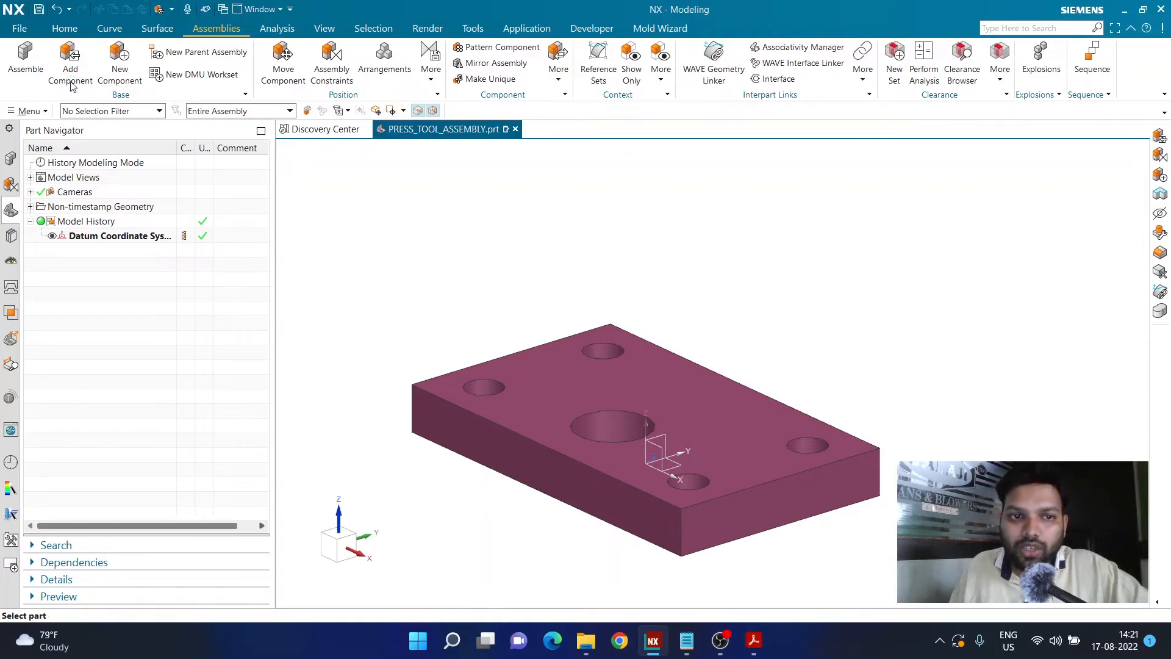
click(367, 147)
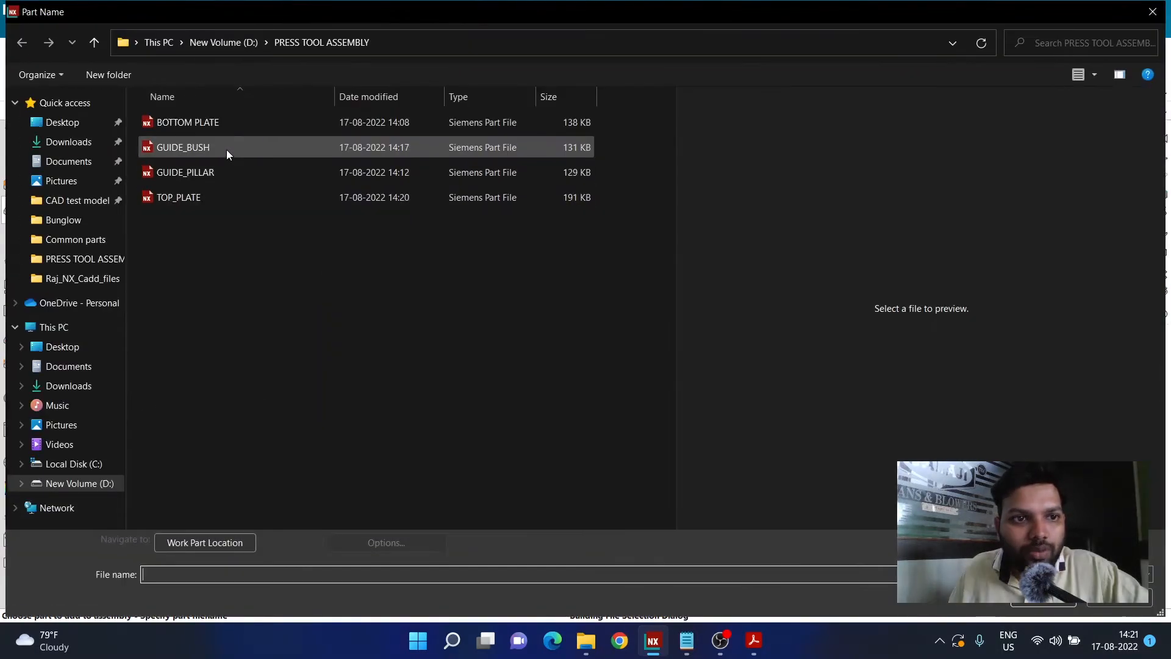
click(229, 178)
click(1044, 598)
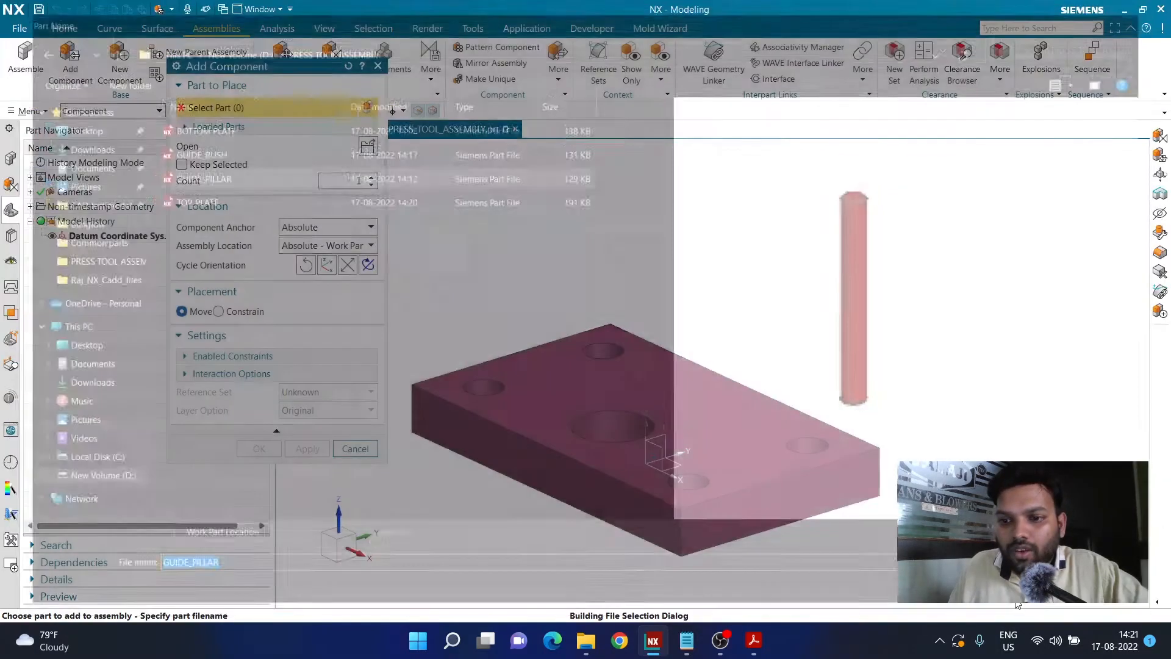
scroll(674, 447, down, 2)
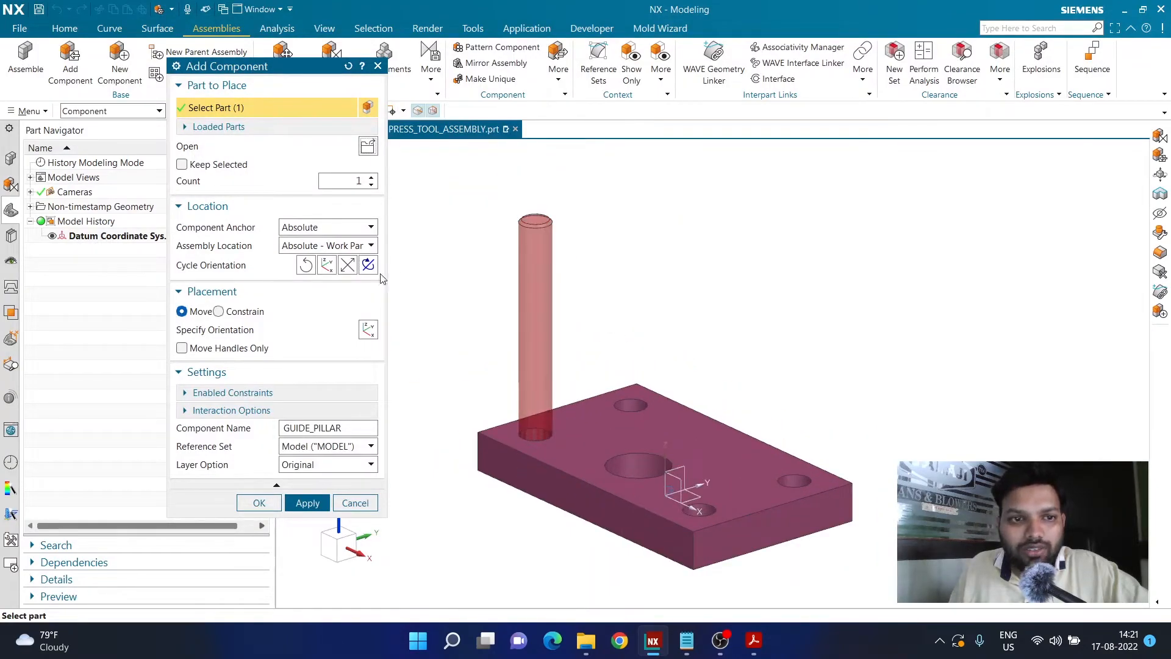
middle_drag(530, 327, 510, 340)
scroll(635, 294, up, 2)
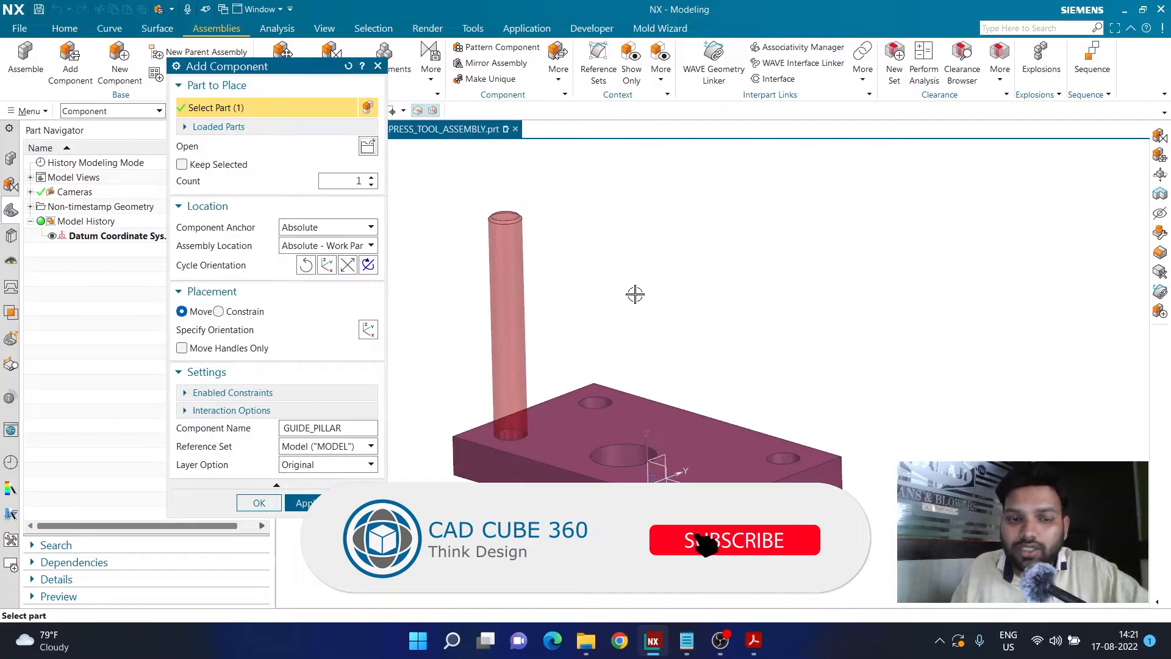
Set the count of guide pillar components being added to 4
click(372, 177)
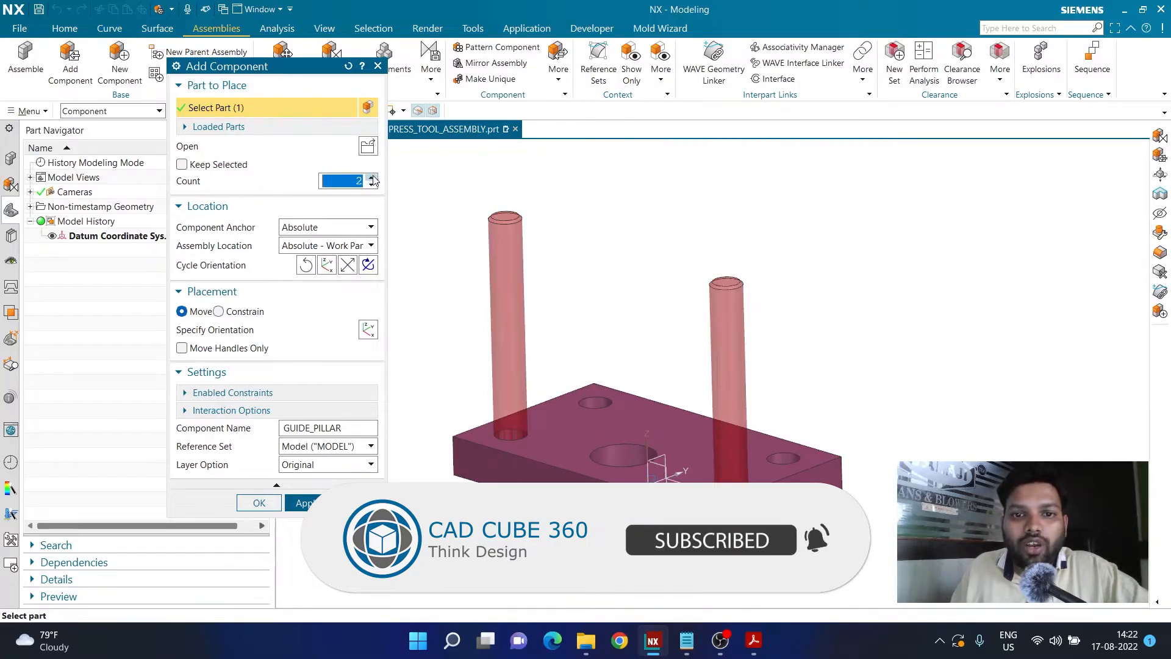
click(372, 177)
click(371, 178)
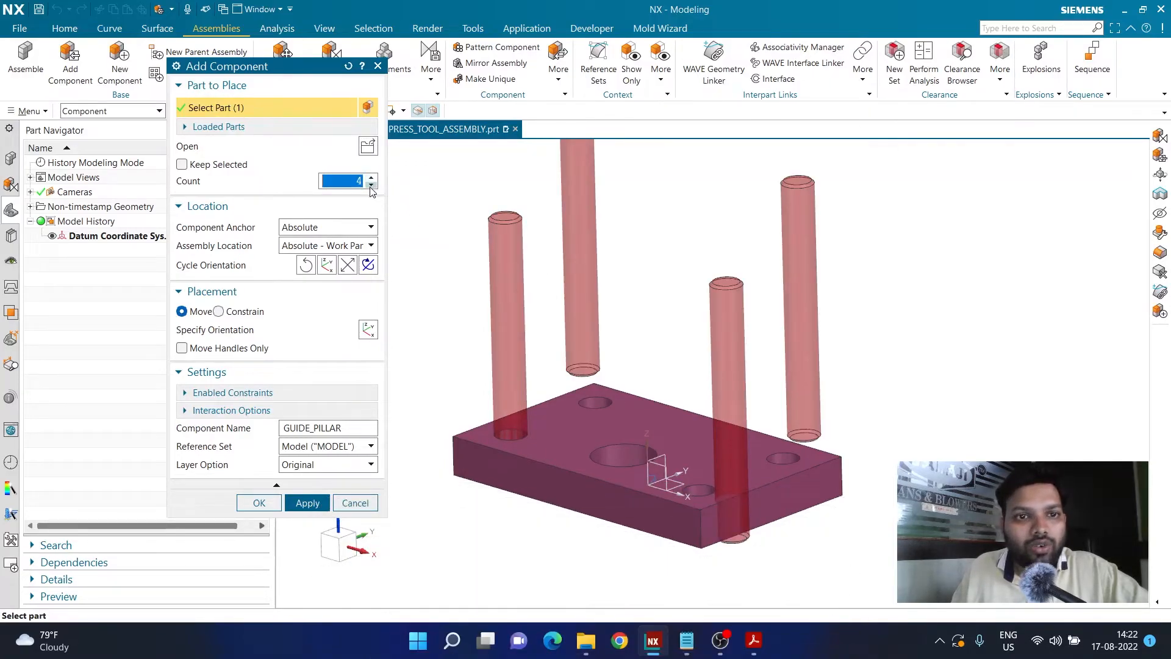
click(371, 185)
click(372, 177)
scroll(549, 333, down, 3)
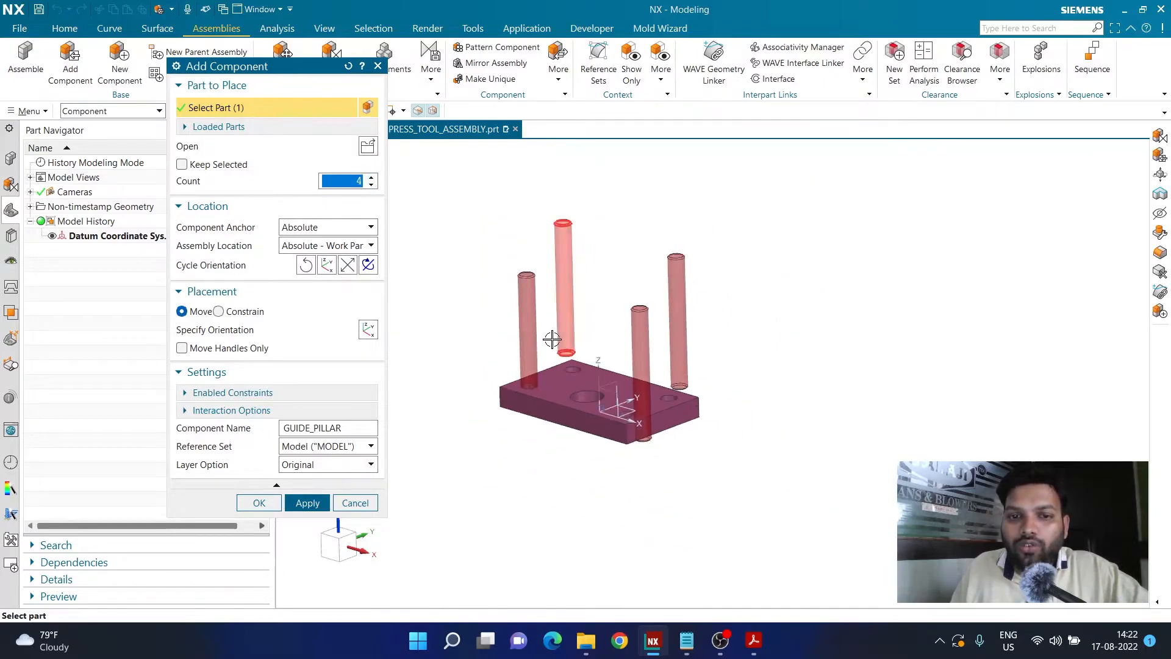
Move the four guide pillars together clear of the bottom plate and add them to the assembly
click(301, 324)
drag(617, 335, 820, 269)
scroll(817, 269, down, 2)
scroll(817, 269, up, 2)
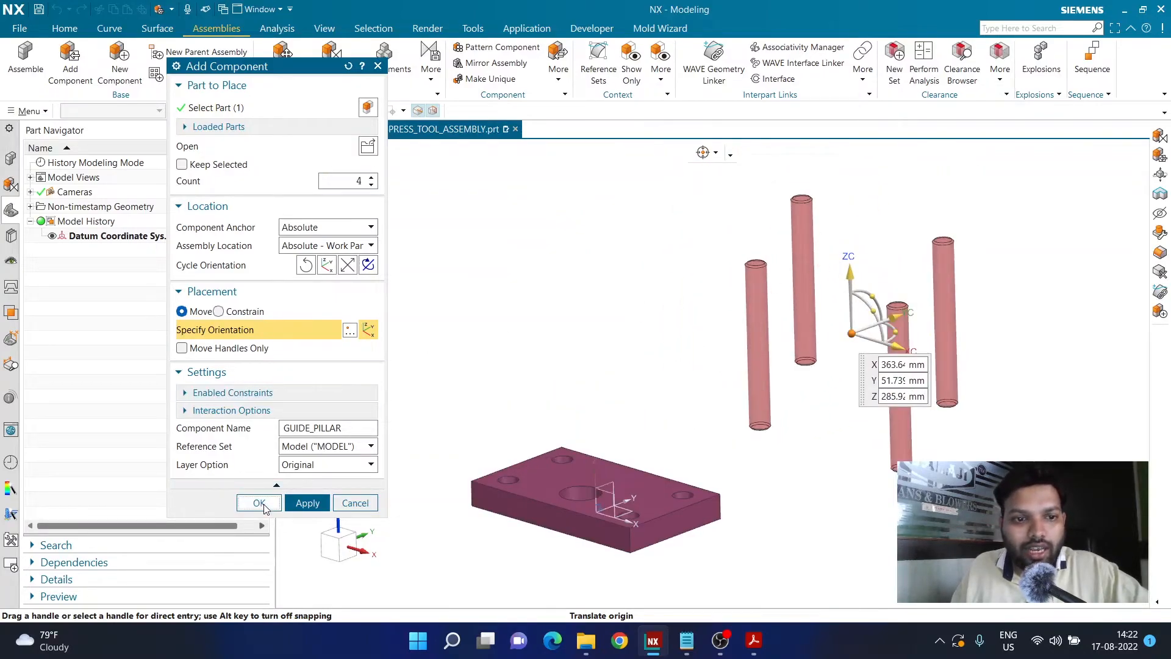
click(260, 502)
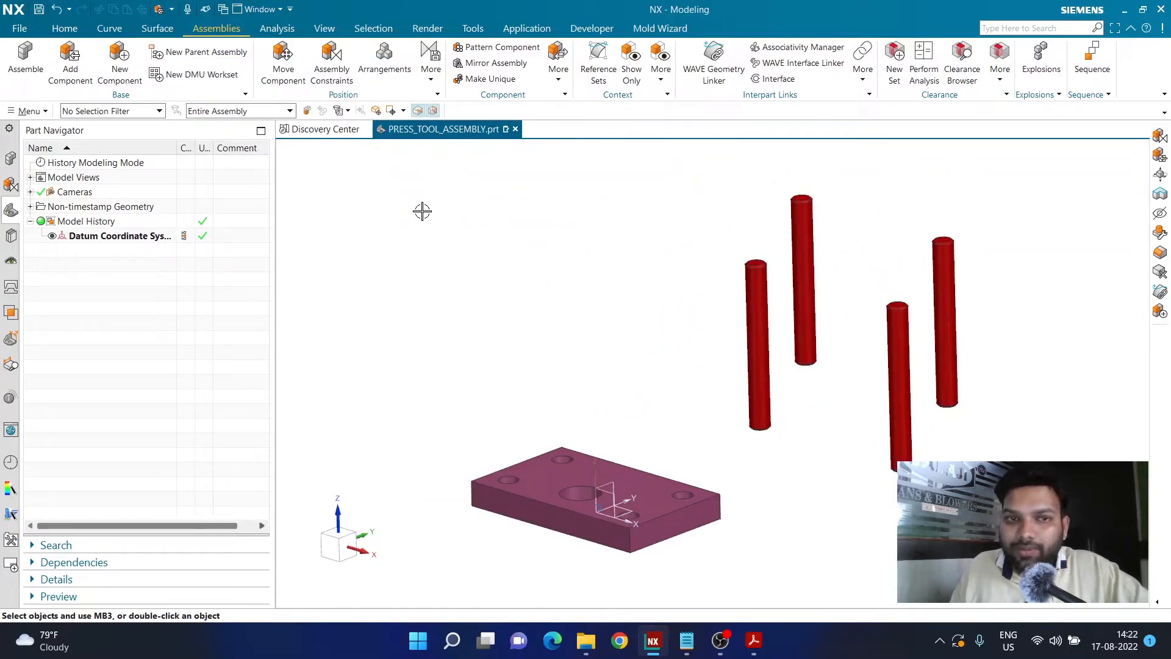
Create a Concentric assembly constraint between one guide pillar's lower circular edge and the bottom edge of the plate's left corner hole
click(326, 76)
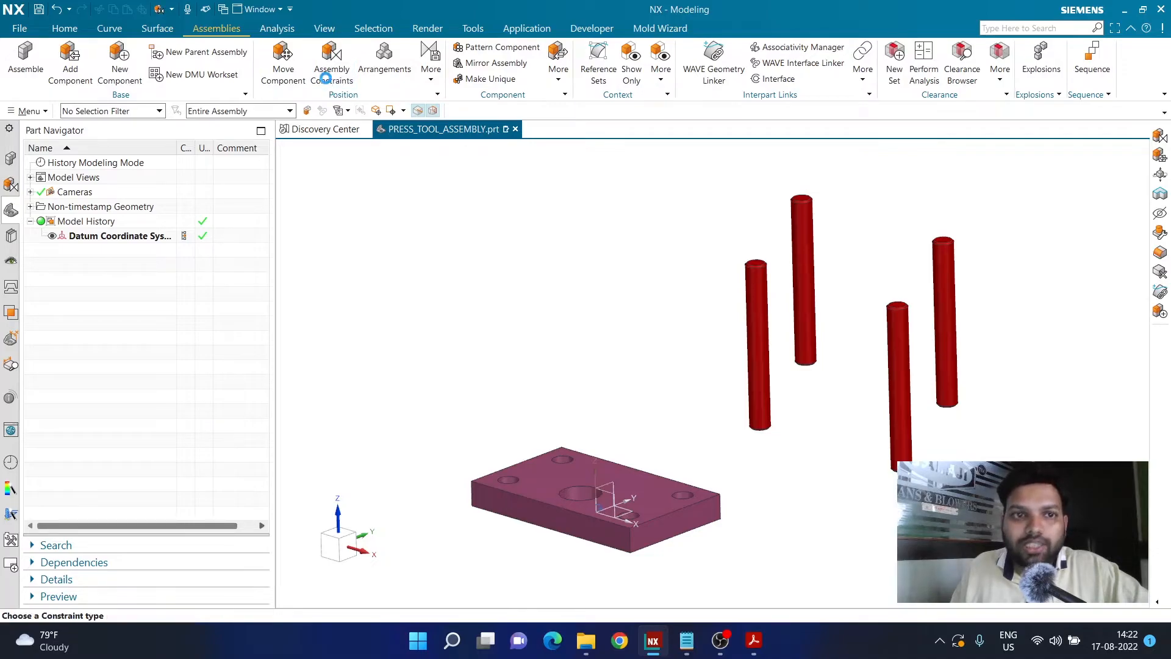
click(217, 132)
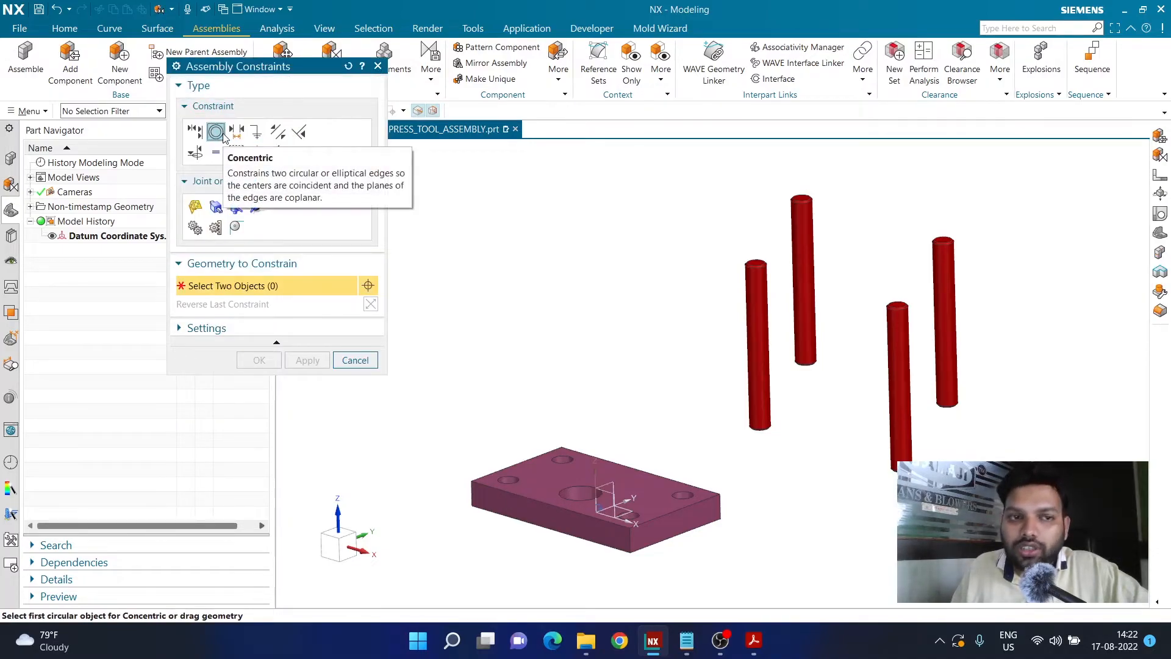
click(194, 158)
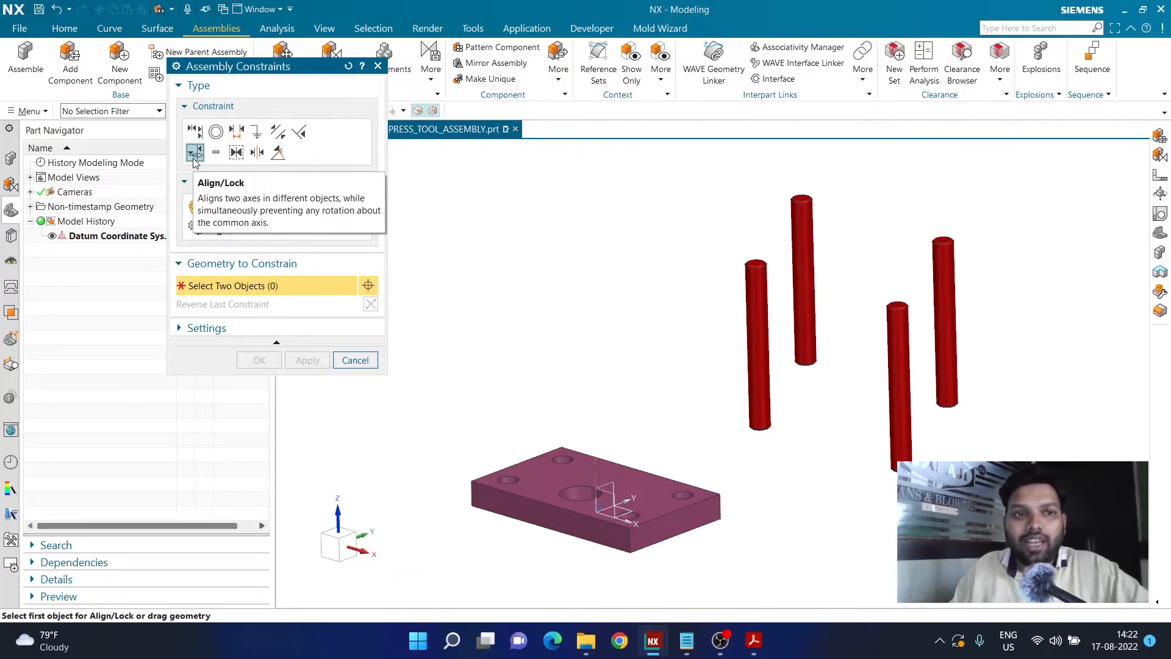
click(215, 131)
scroll(761, 438, down, 5)
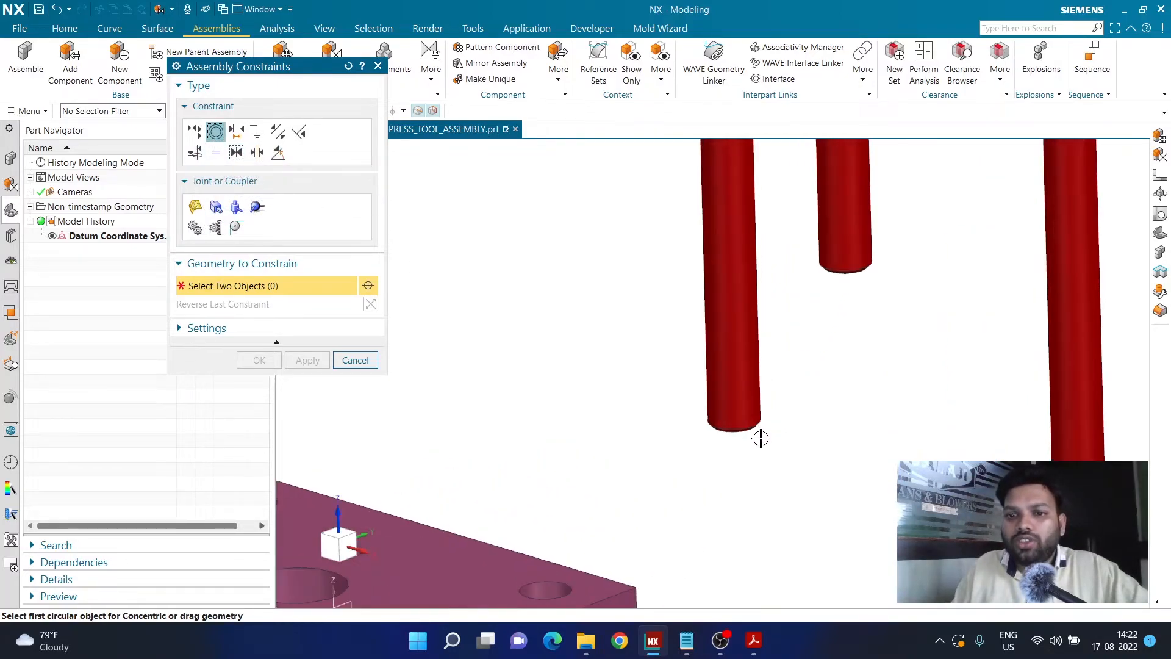
scroll(761, 438, down, 3)
click(736, 420)
scroll(844, 421, up, 6)
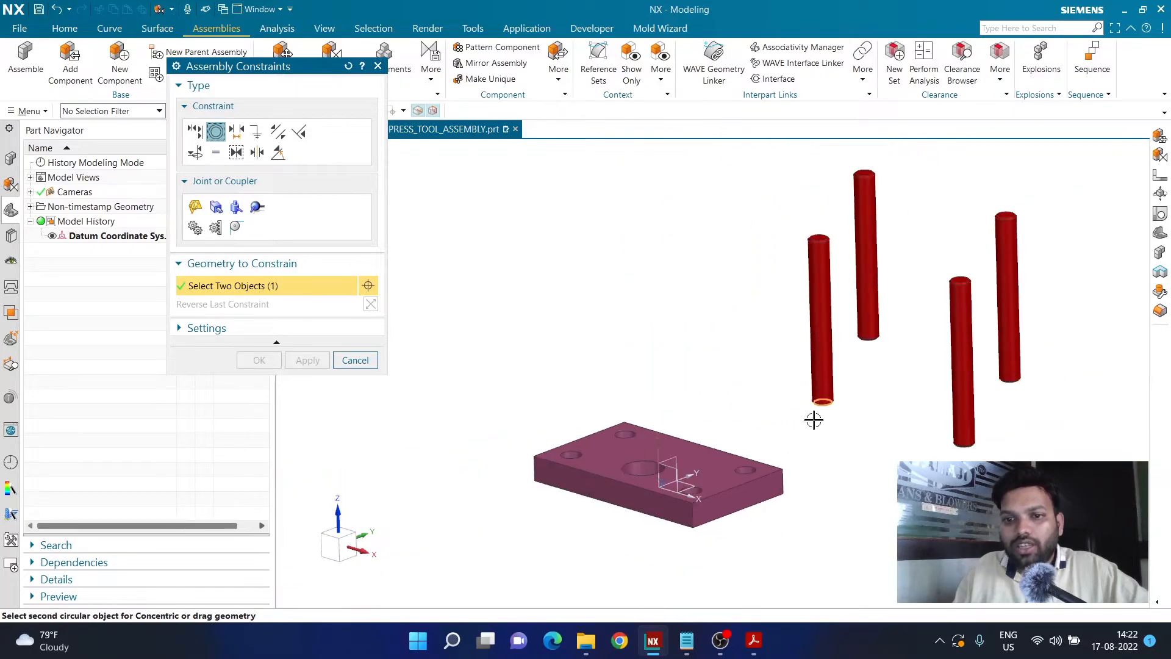
scroll(570, 477, down, 5)
click(562, 480)
scroll(934, 342, up, 3)
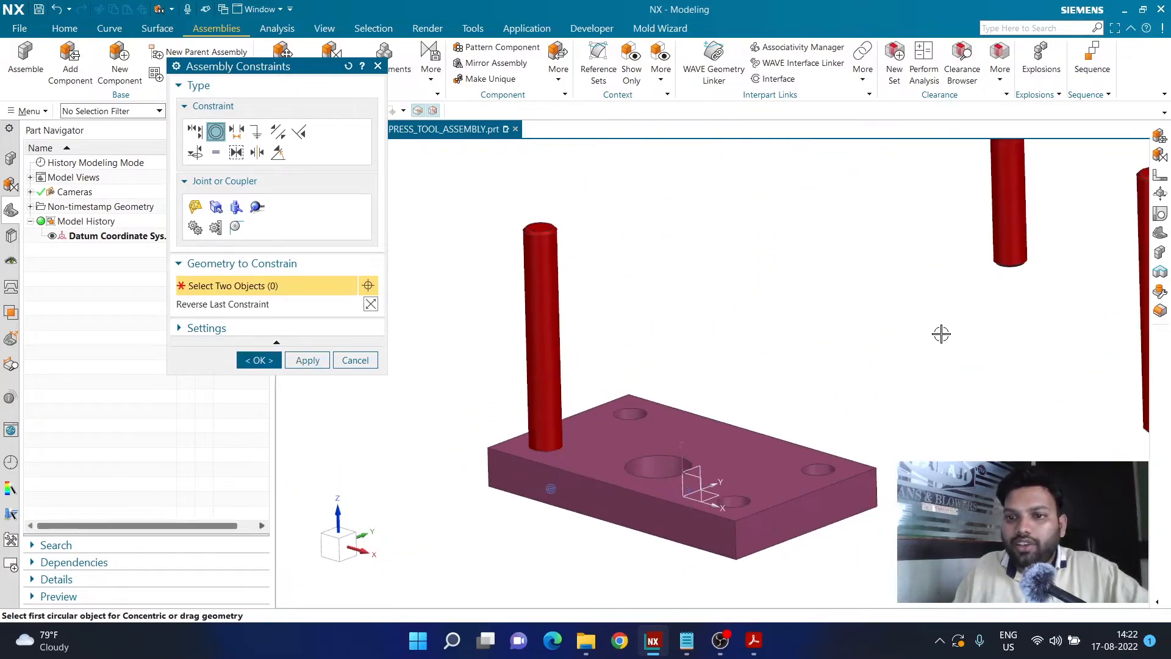
Constrain a second guide pillar's lower circular edge concentric with the bottom edge of the plate's rear corner hole
scroll(1004, 275, down, 3)
click(1006, 254)
scroll(968, 340, up, 4)
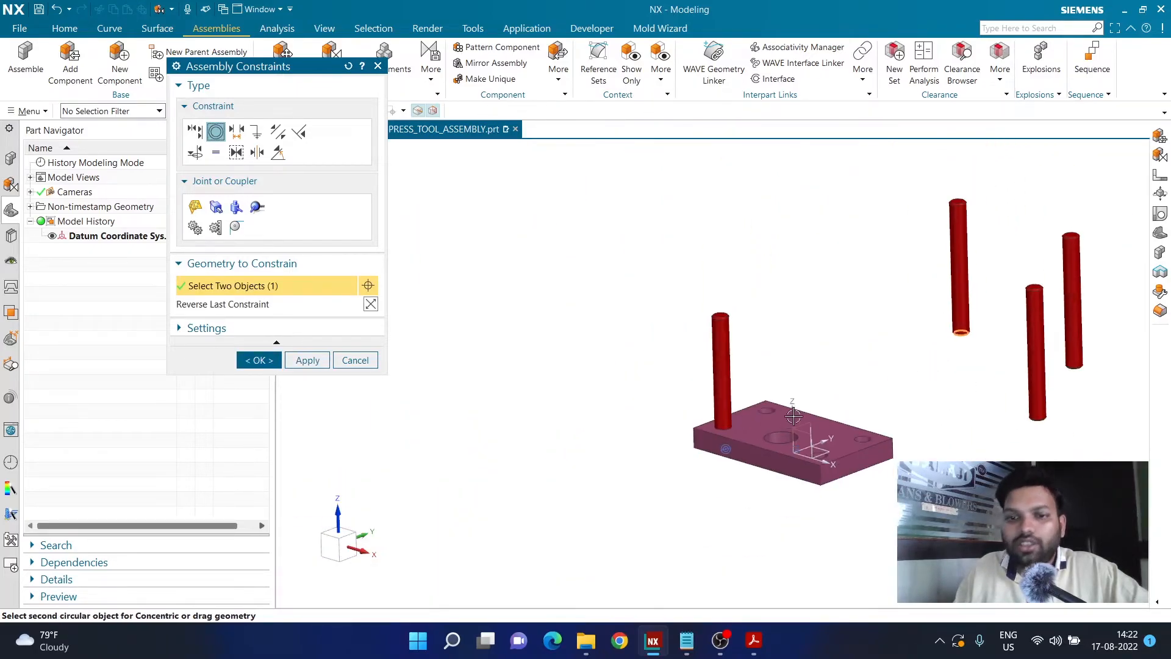
scroll(750, 433, down, 3)
click(749, 436)
scroll(854, 390, up, 3)
Constrain a third guide pillar's lower circular edge concentric with the bottom edge of the plate's right corner hole
scroll(919, 371, down, 5)
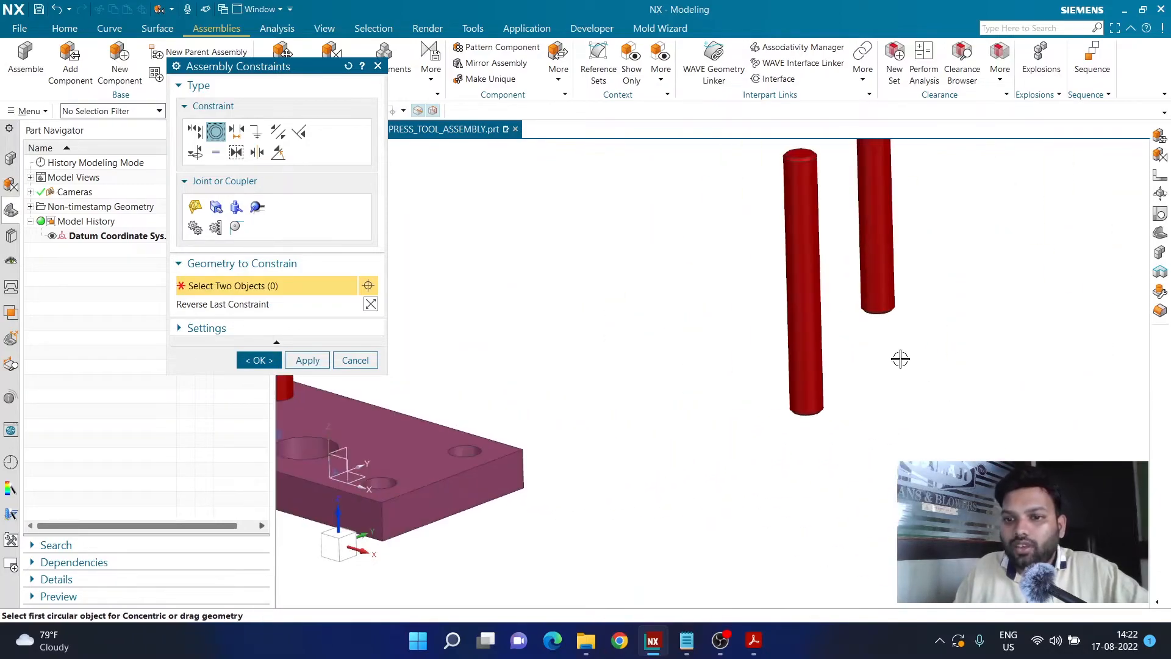
click(894, 308)
scroll(936, 372, up, 3)
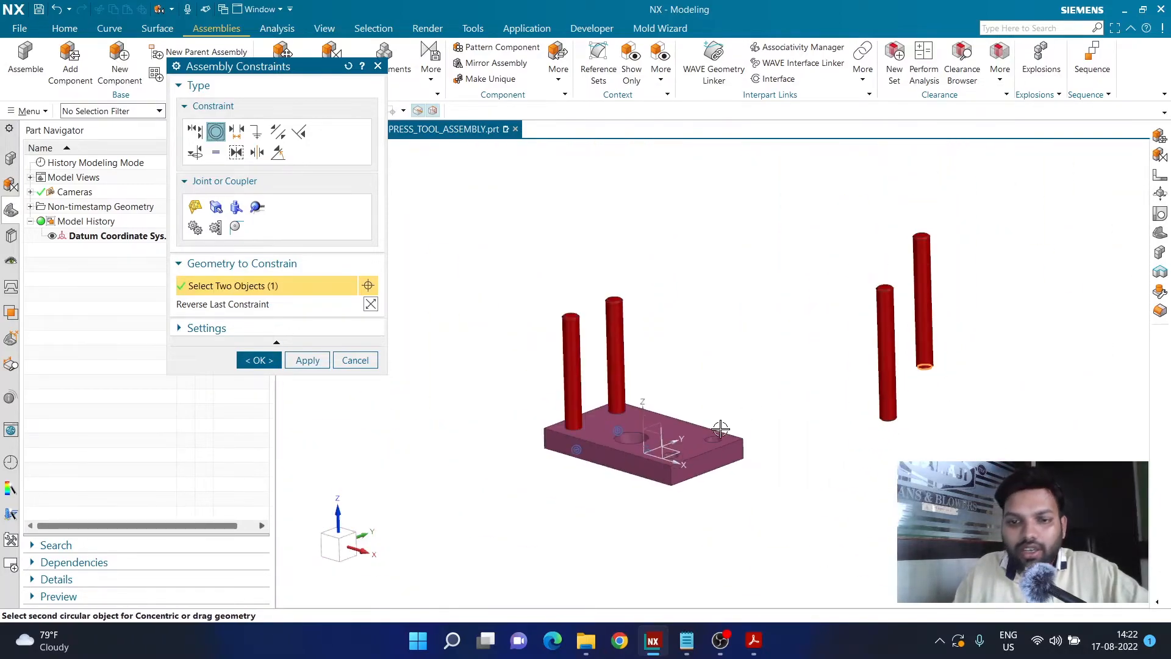
scroll(717, 482, down, 3)
scroll(717, 488, up, 3)
Constrain the last guide pillar concentric with the bottom edge of the plate's front corner hole and accept the constraints
scroll(927, 421, down, 5)
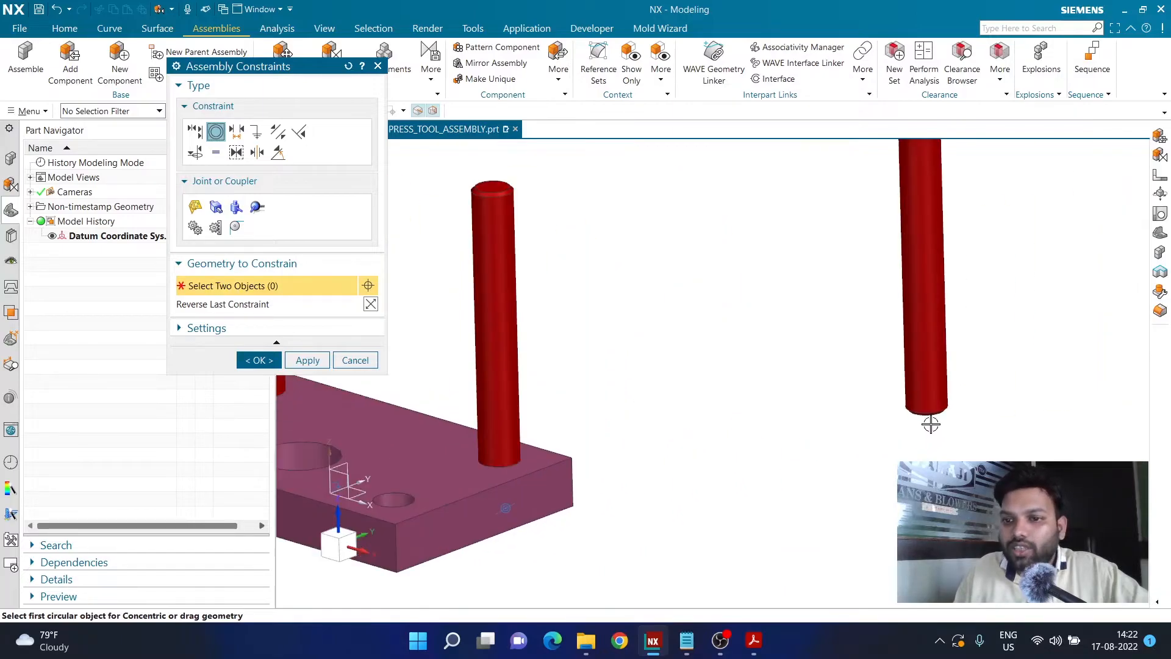
scroll(943, 444, up, 3)
scroll(816, 440, down, 3)
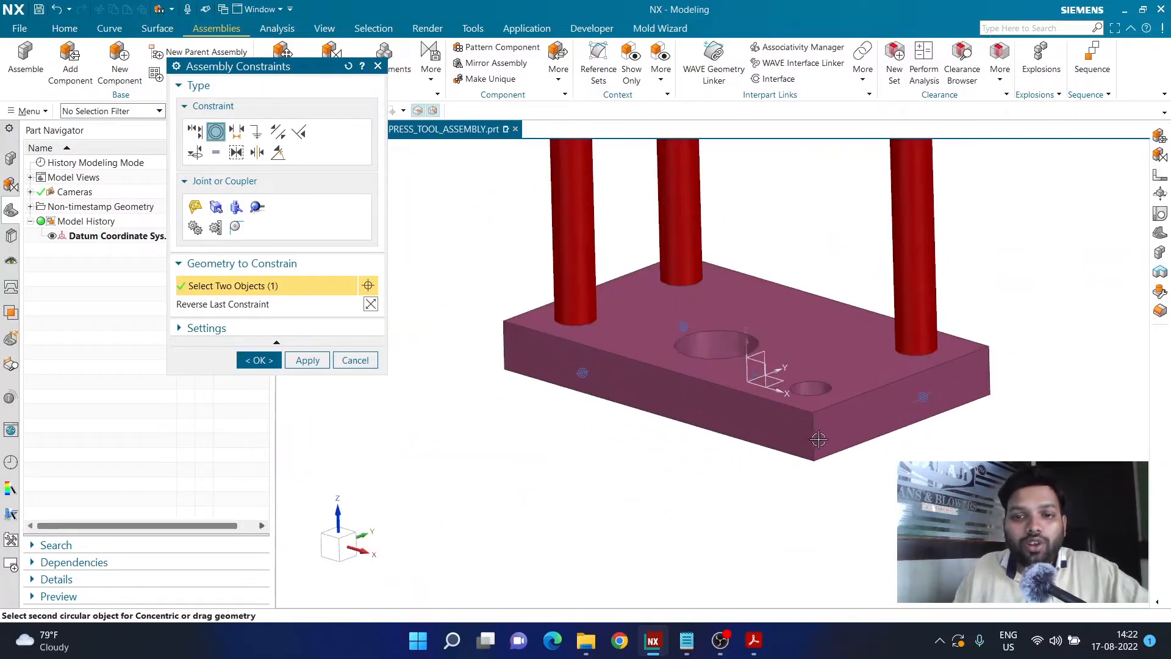
click(823, 435)
scroll(799, 488, up, 3)
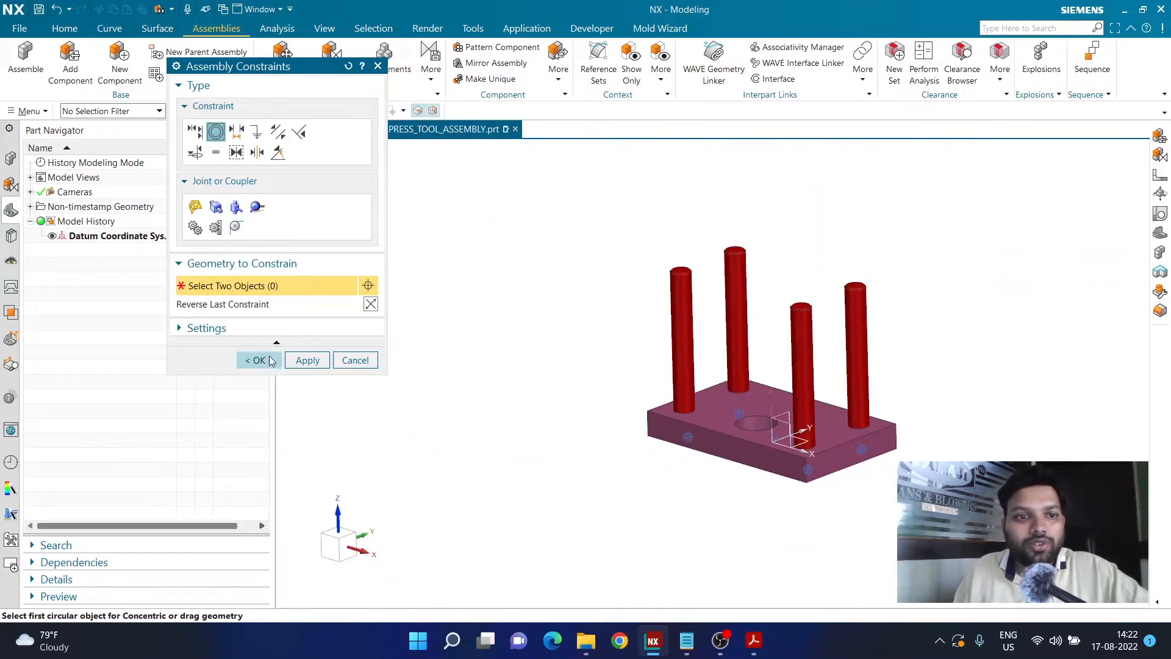
click(259, 360)
scroll(813, 321, down, 2)
middle_drag(813, 322, 825, 334)
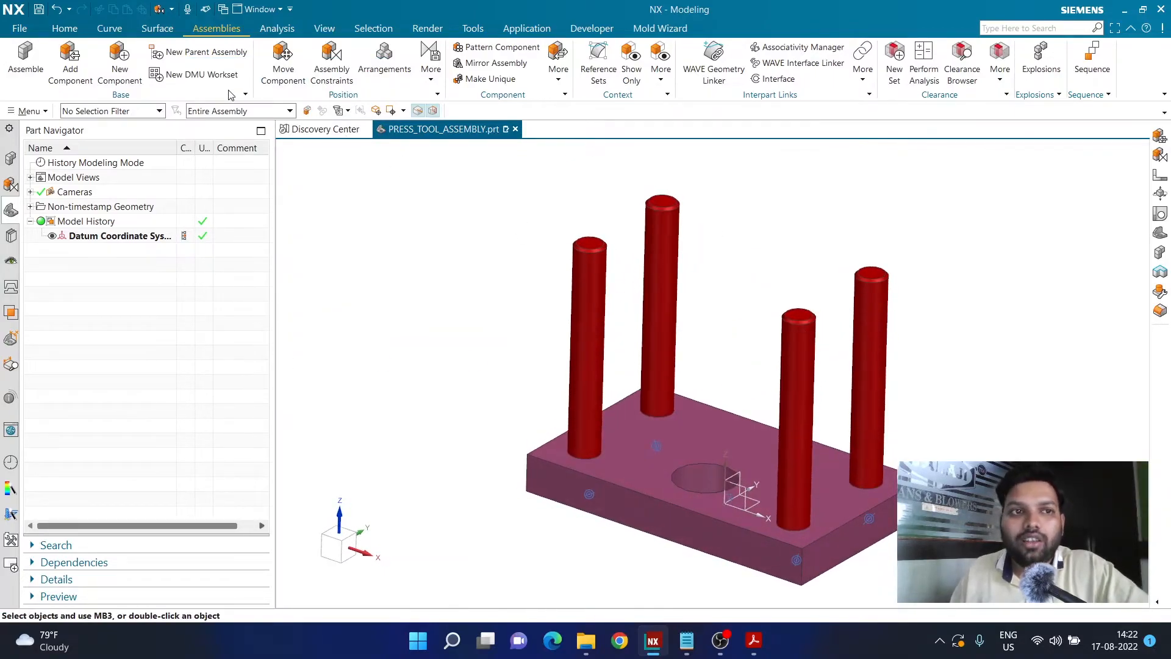
Load the GUIDE_BUSH part from the PRESS TOOL ASSEMBLY folder as the next component to add
click(72, 82)
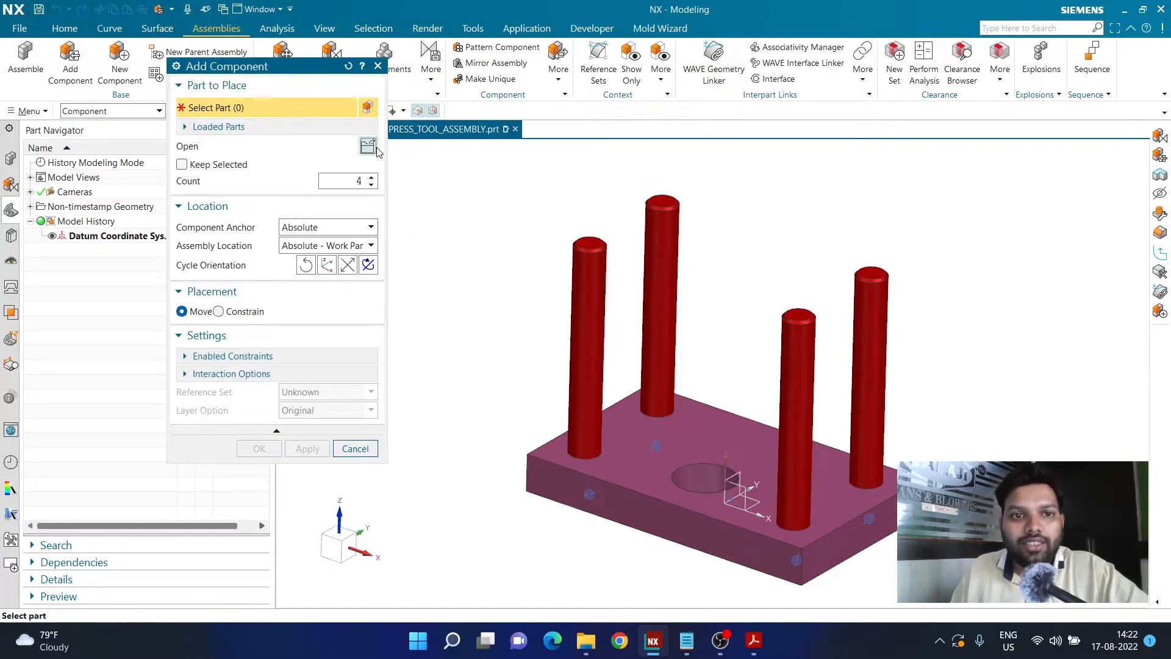
click(375, 149)
click(223, 148)
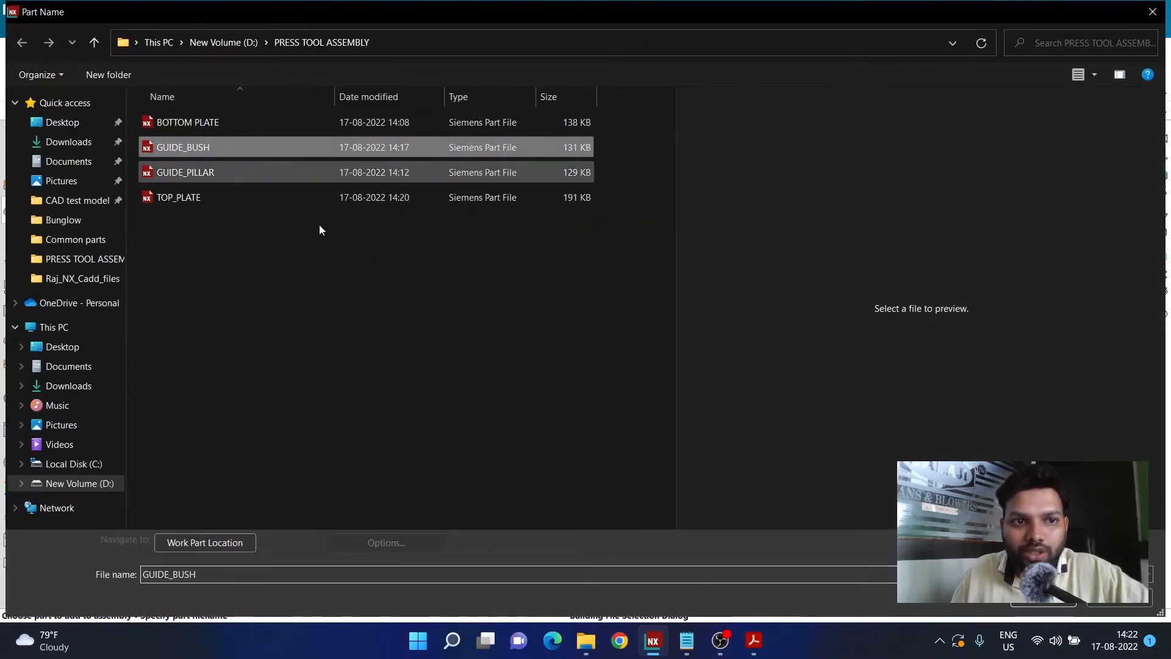
click(1044, 597)
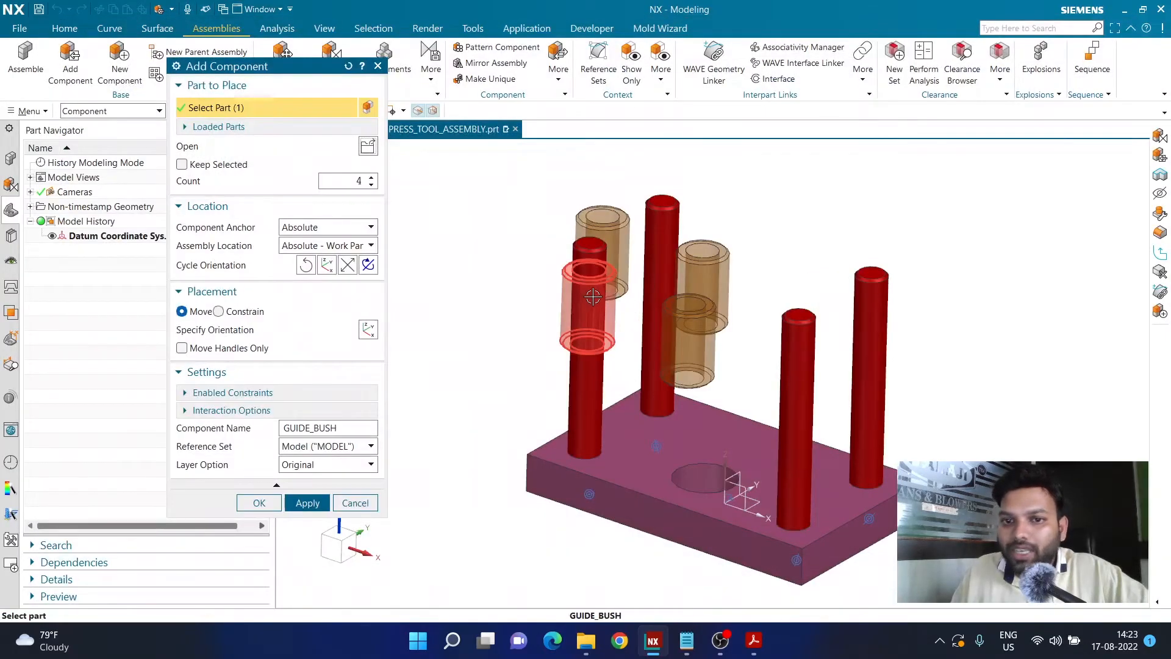
Move the four guide bushes together clear of the pillars and add them to the assembly
click(266, 330)
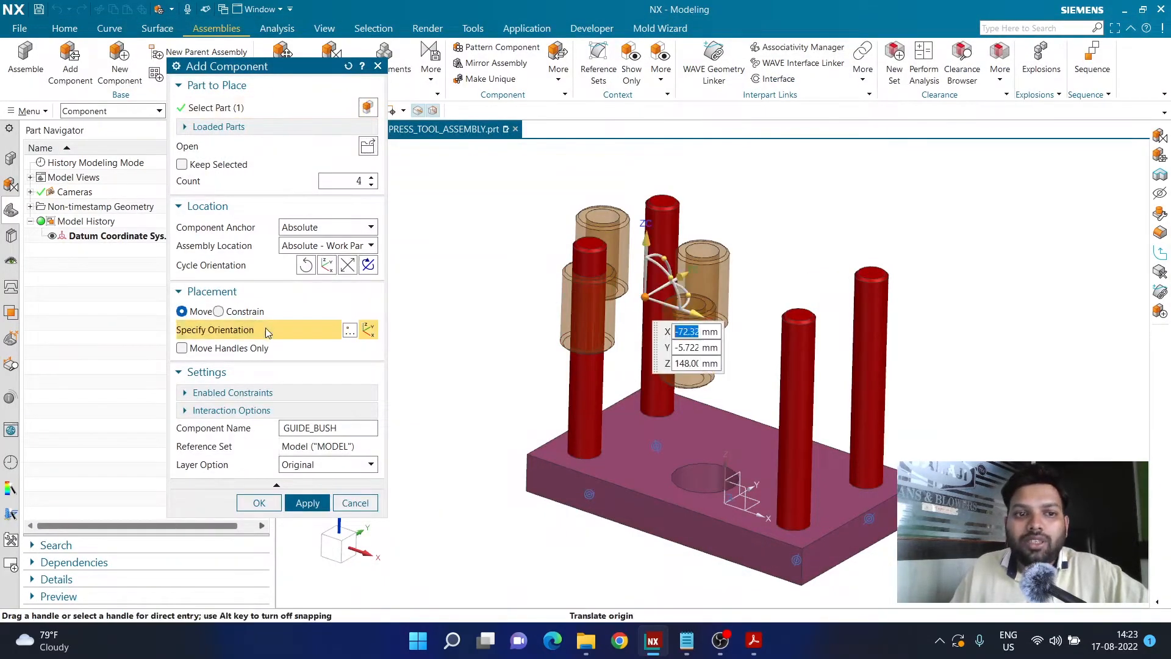
drag(645, 296, 982, 264)
scroll(919, 307, down, 2)
scroll(894, 255, up, 2)
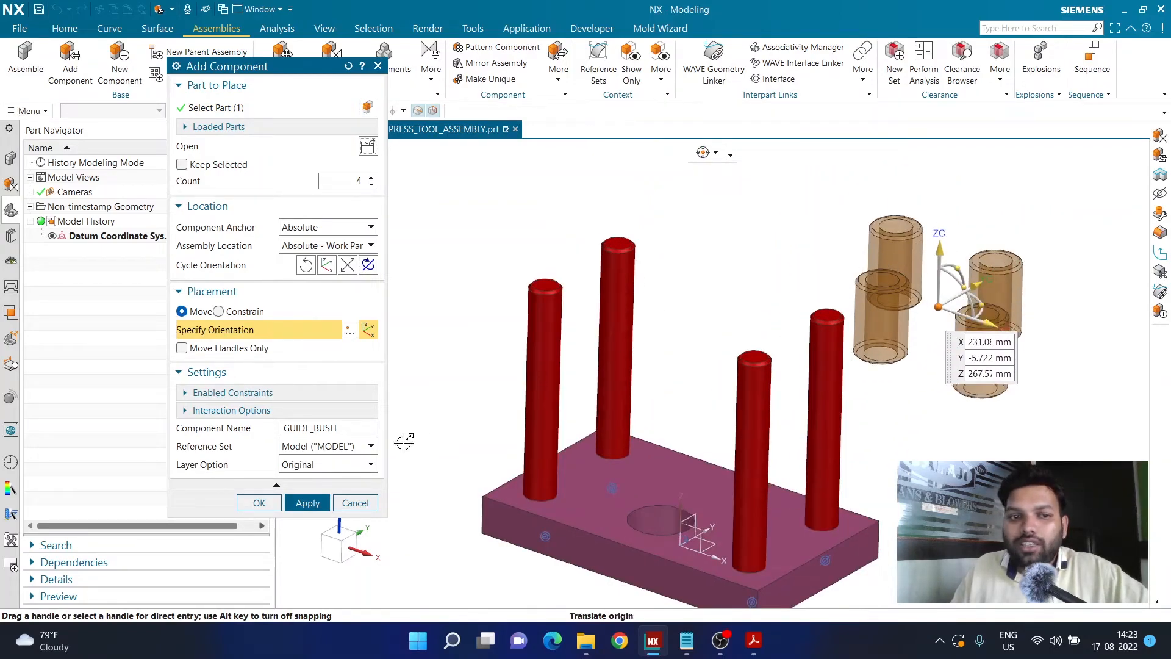
click(251, 506)
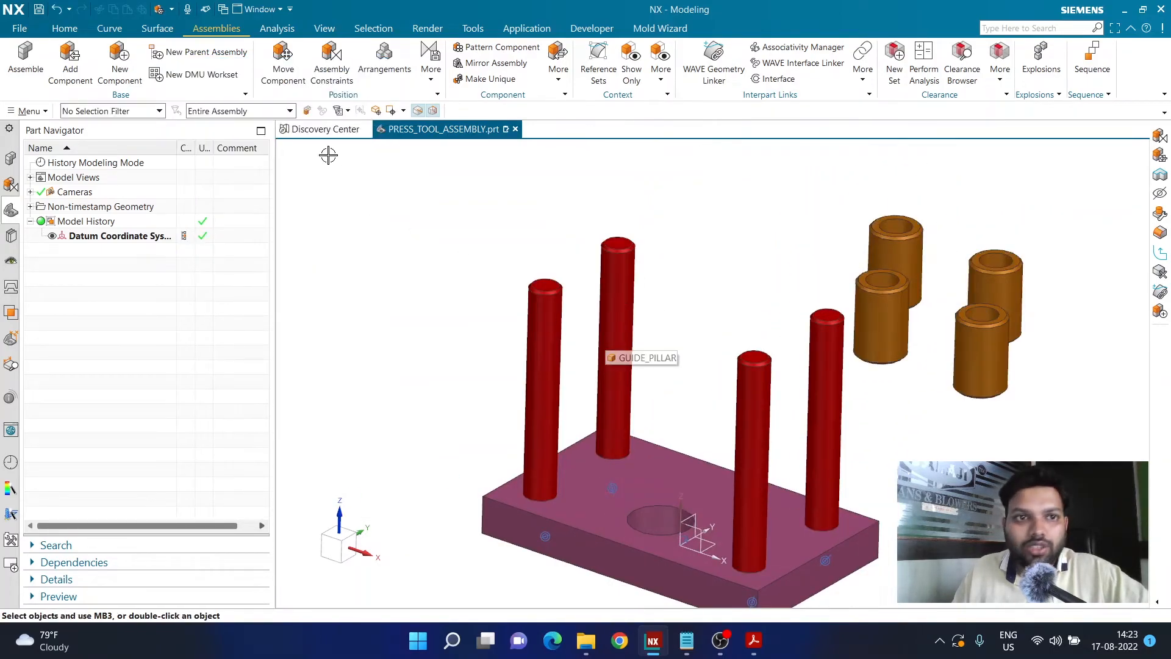
Align one guide bush's centerline with the left corner pillar's centerline using a Touch Align constraint with Infer Center/Axis orientation
click(345, 78)
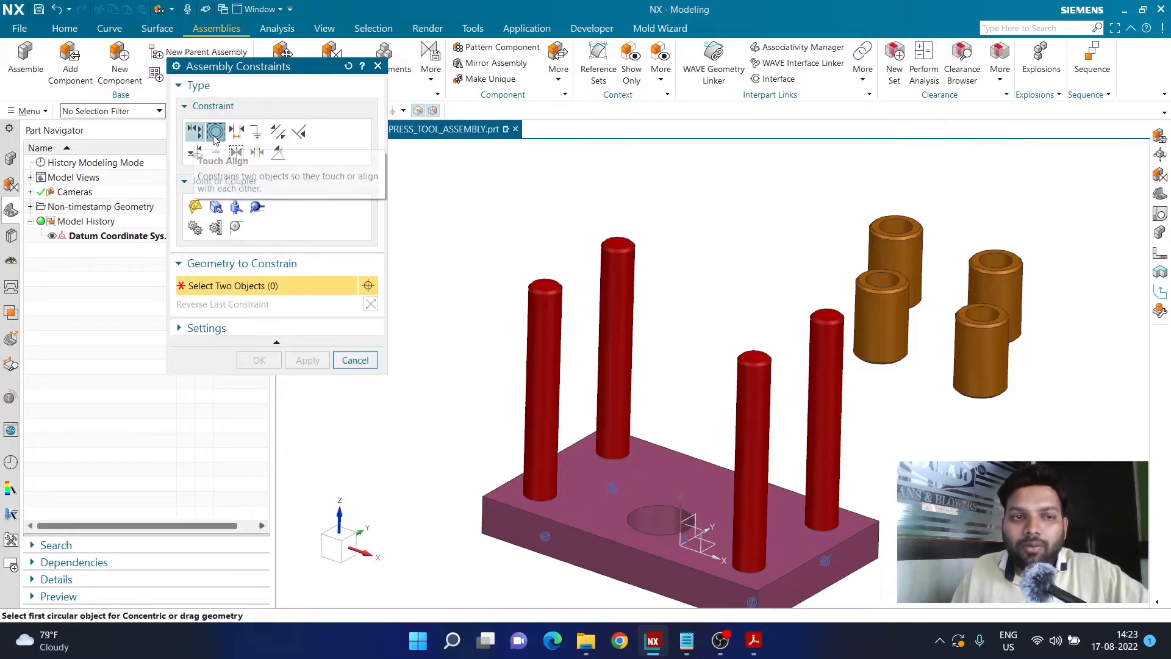
click(195, 132)
click(323, 285)
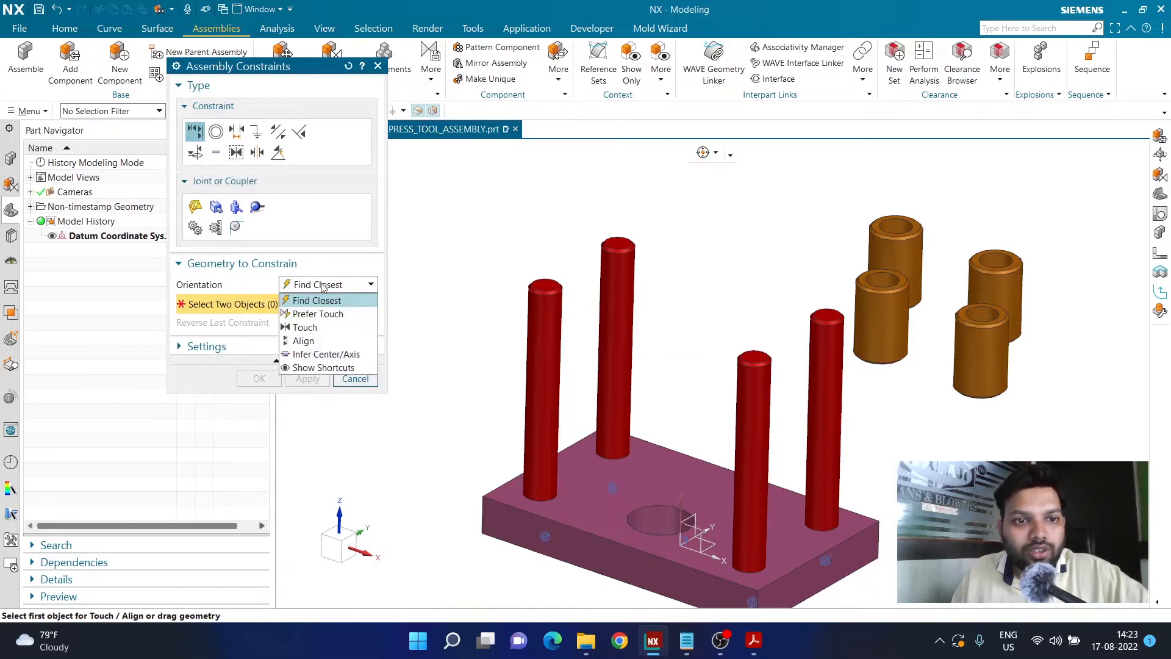
click(318, 356)
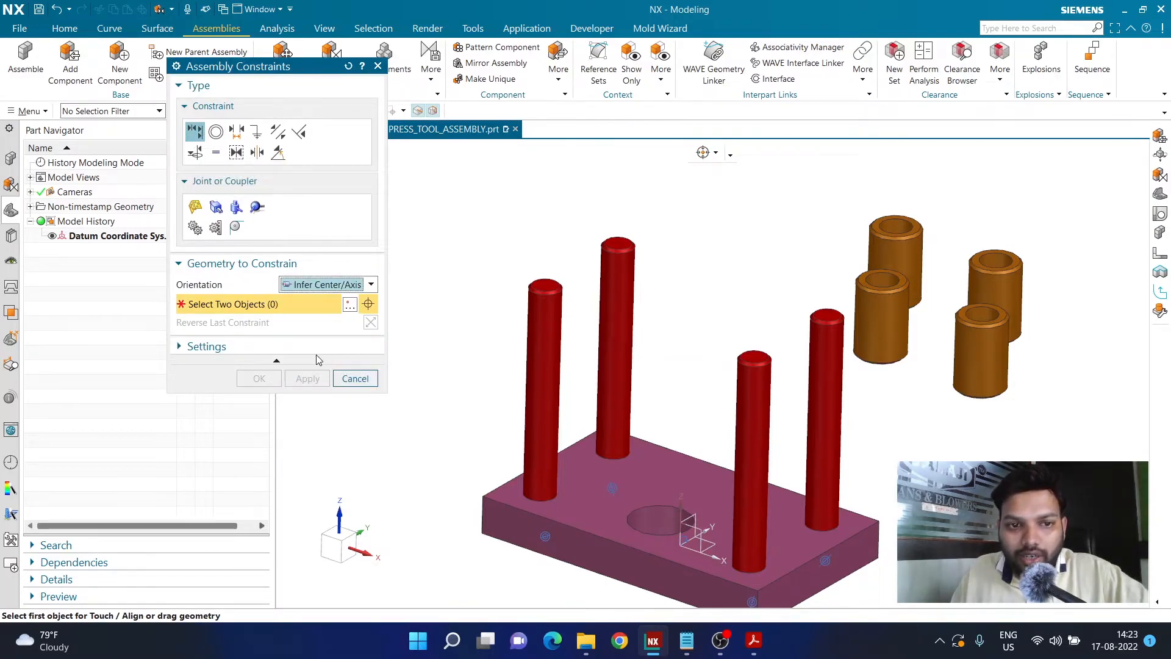
scroll(881, 281, up, 3)
click(884, 285)
scroll(797, 314, down, 4)
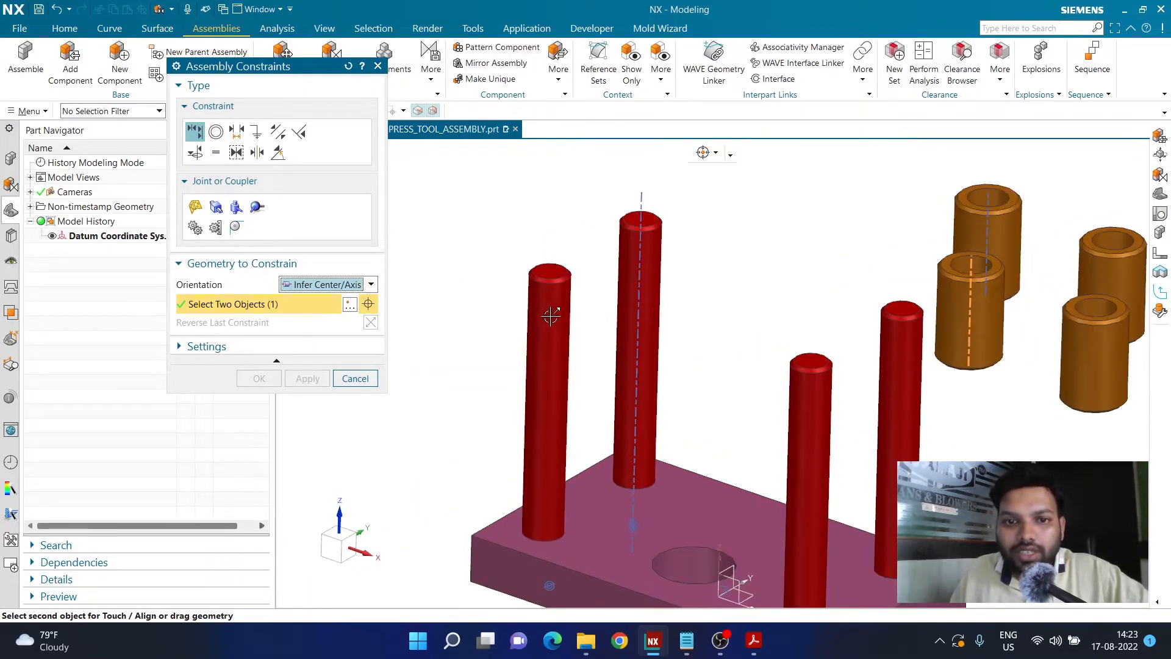
click(549, 314)
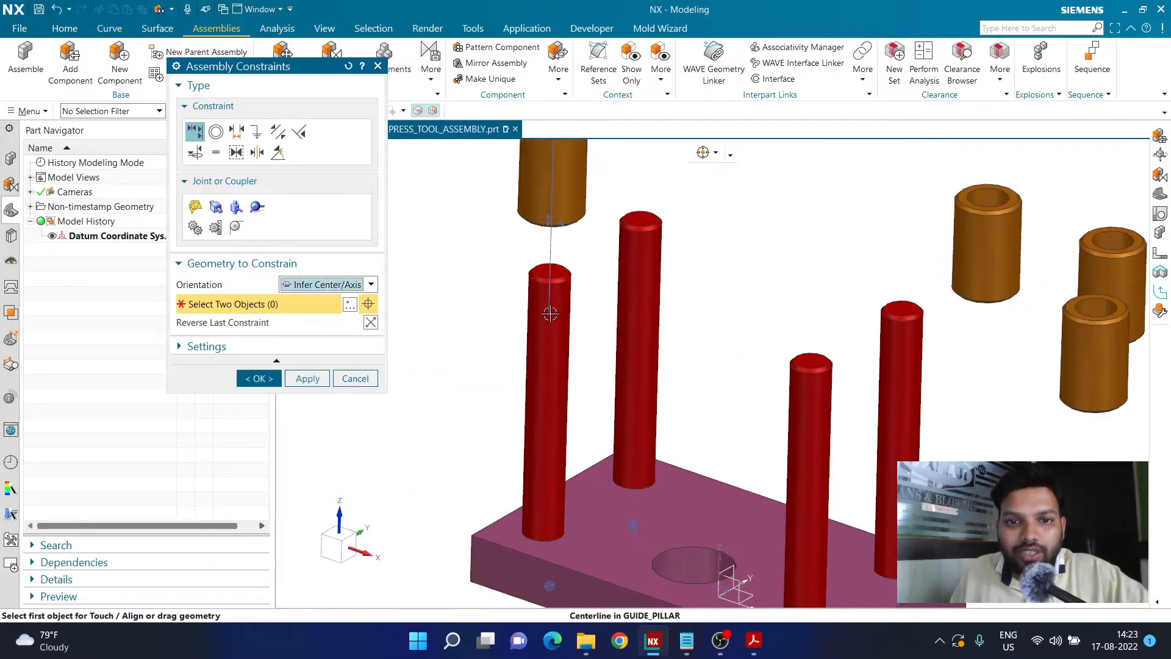
Align the centerlines of the remaining three guide bushes with the rear, right and front corner pillars
click(986, 200)
click(641, 276)
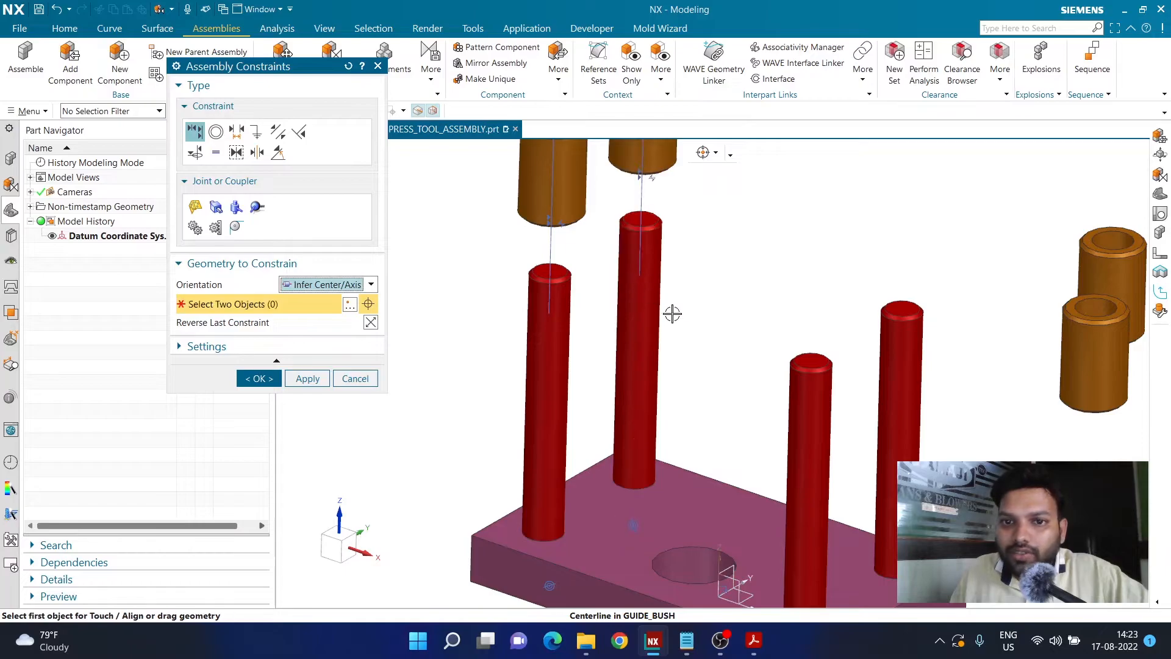
scroll(661, 306, down, 3)
scroll(897, 278, up, 3)
click(895, 275)
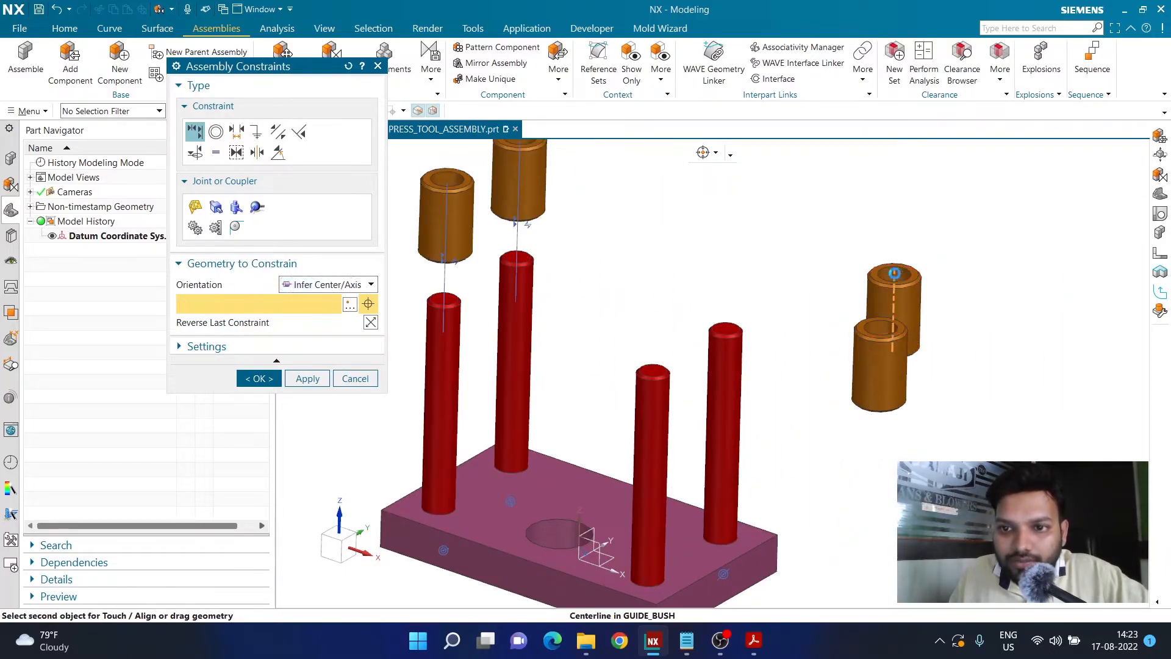
click(726, 367)
click(863, 359)
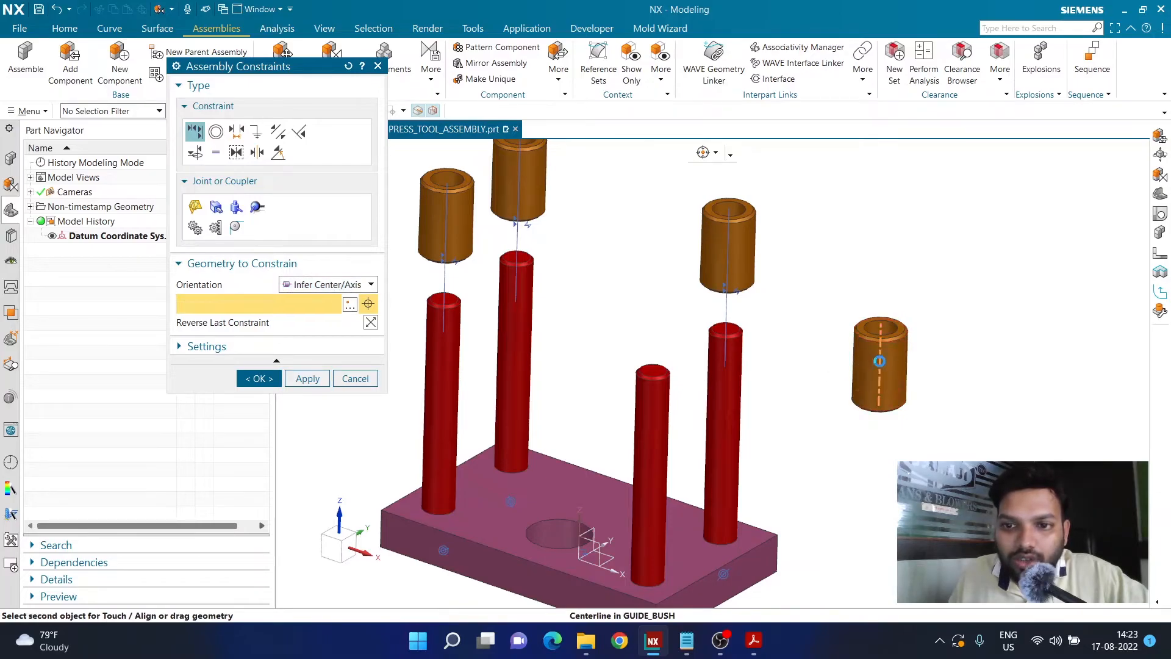
click(653, 402)
scroll(813, 387, down, 3)
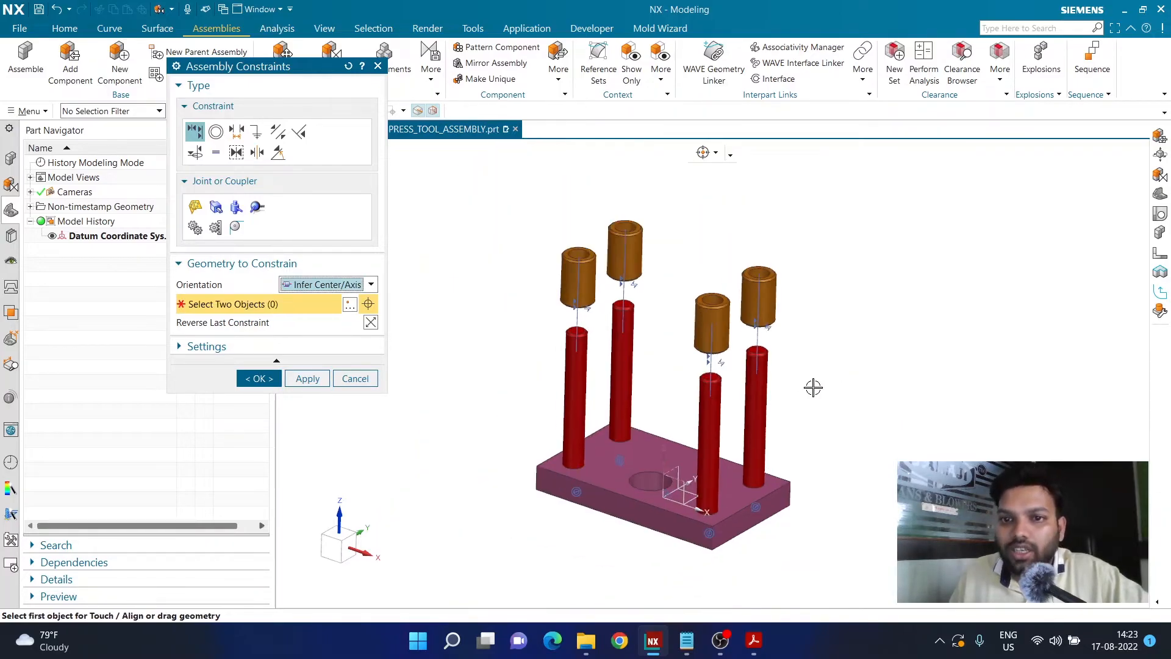
Align the top faces of the four guide bushes with one another using Touch Align constraints with Find Closest orientation
scroll(570, 261, up, 2)
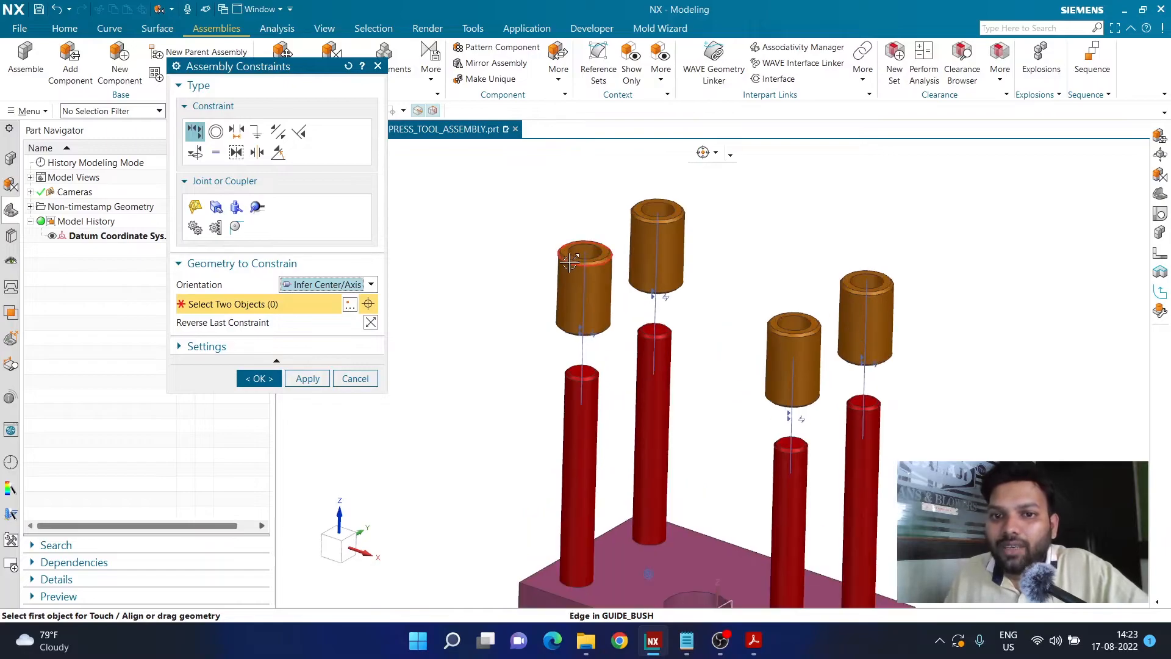
drag(604, 298, 623, 386)
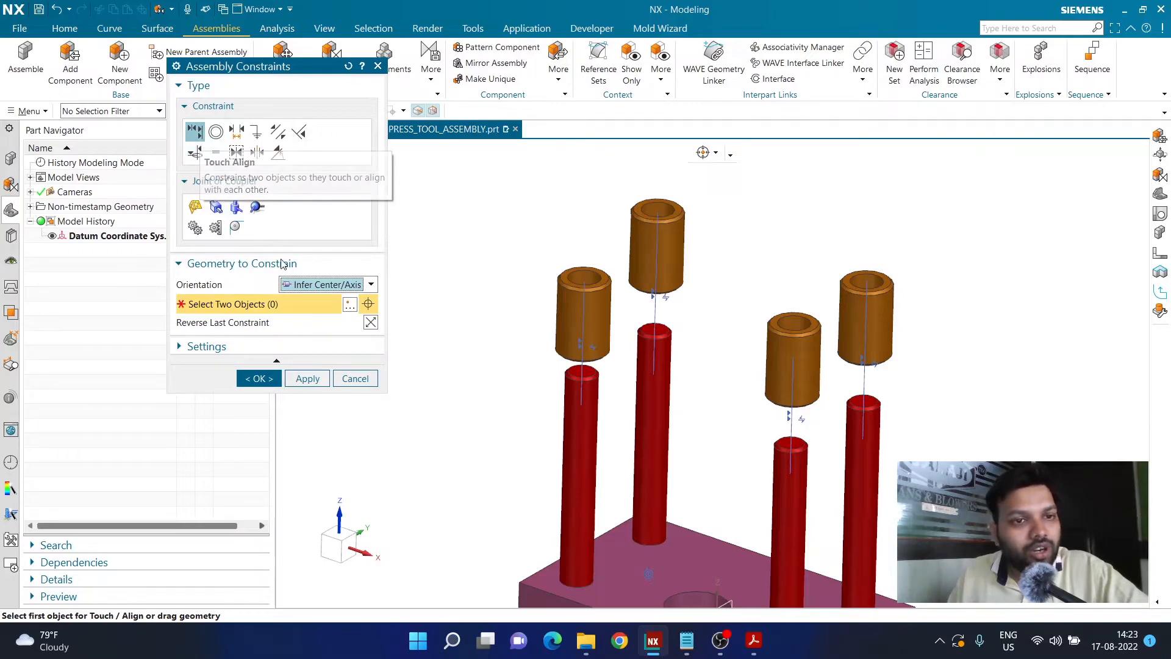
click(305, 285)
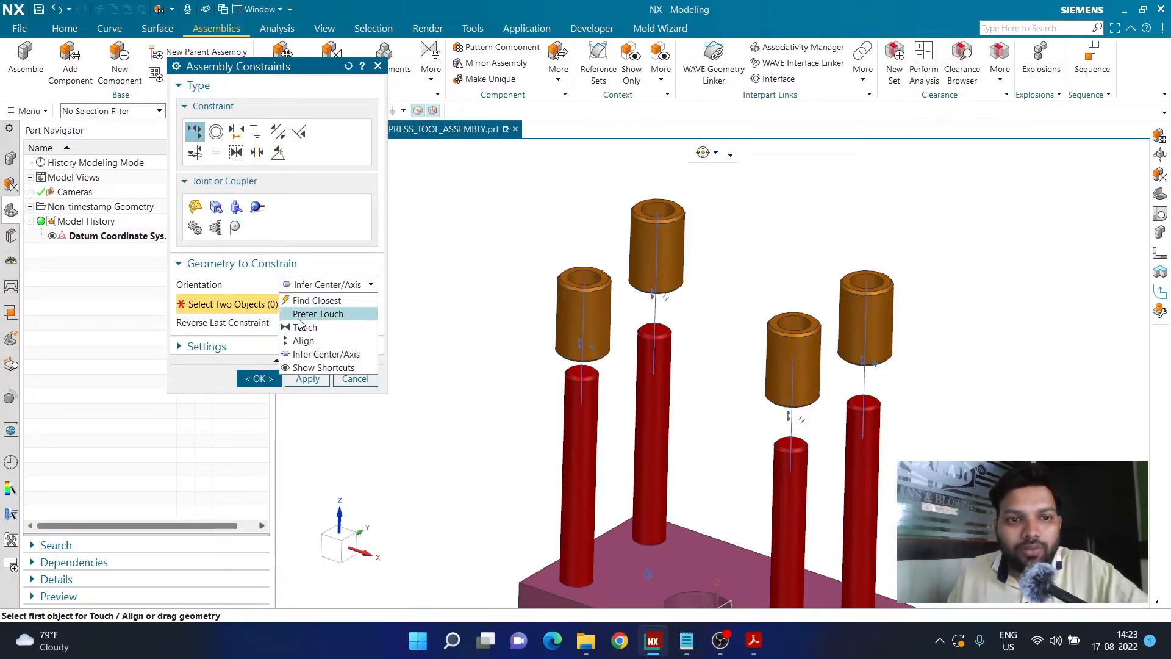
click(311, 300)
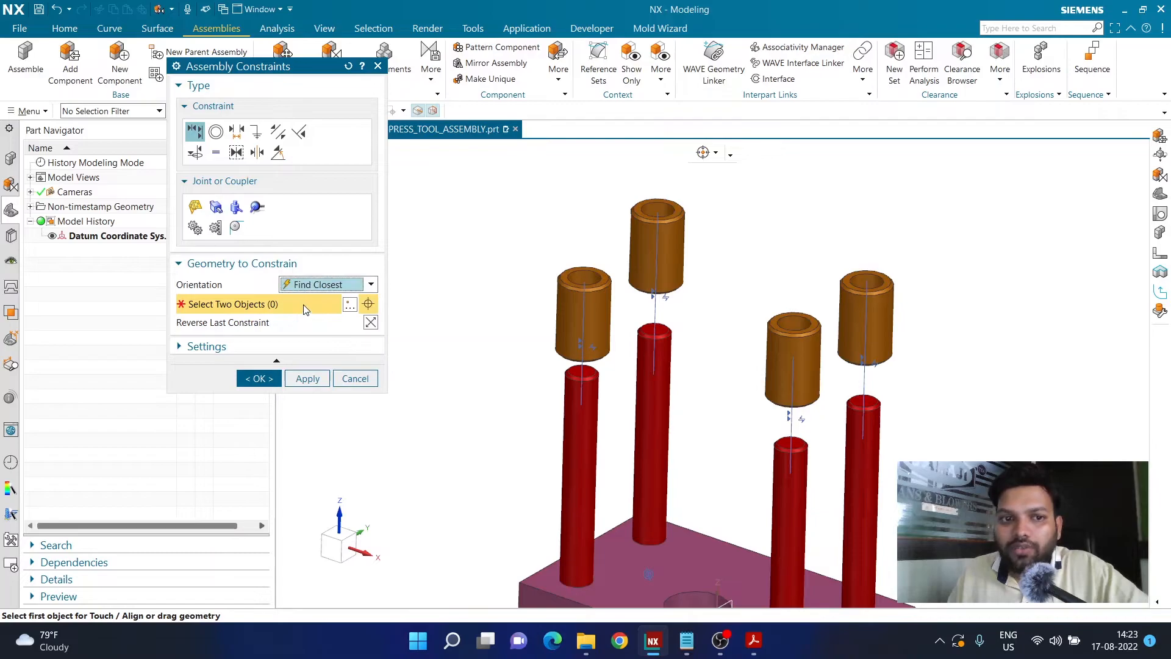
scroll(652, 291, up, 3)
click(518, 286)
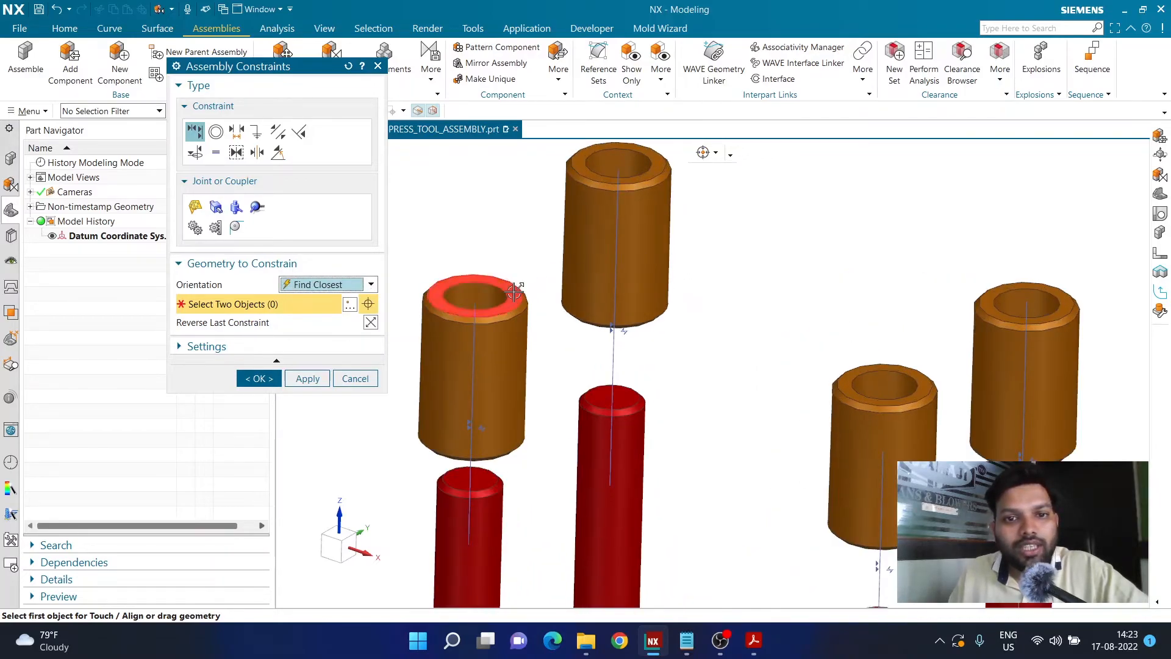
click(587, 173)
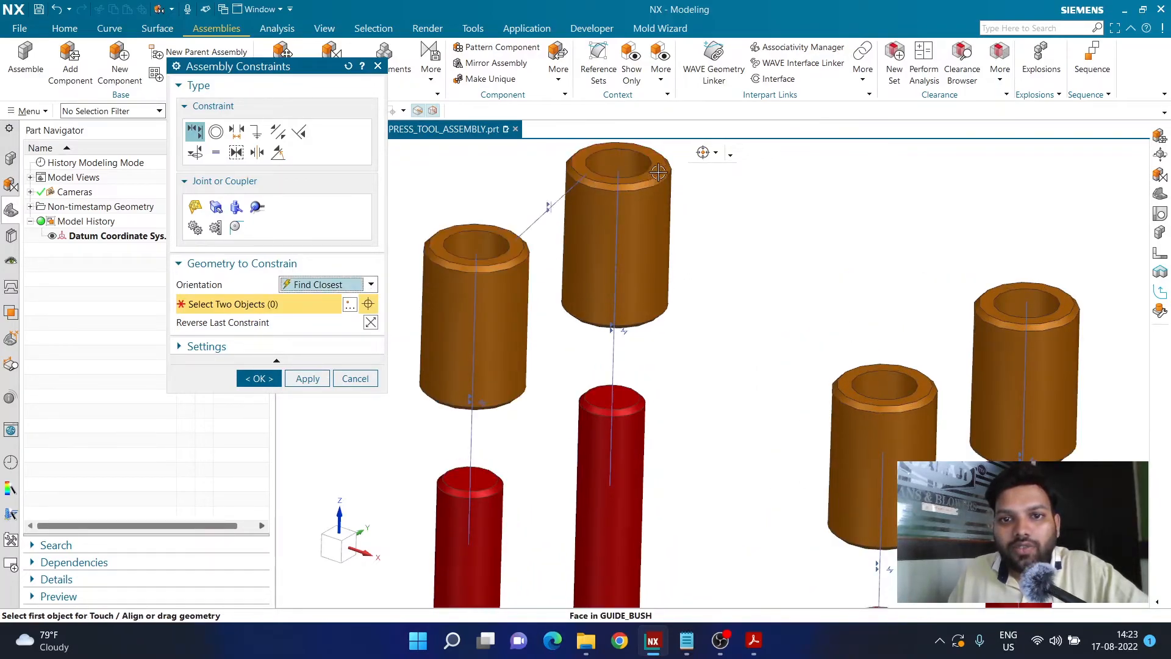
click(588, 172)
click(983, 297)
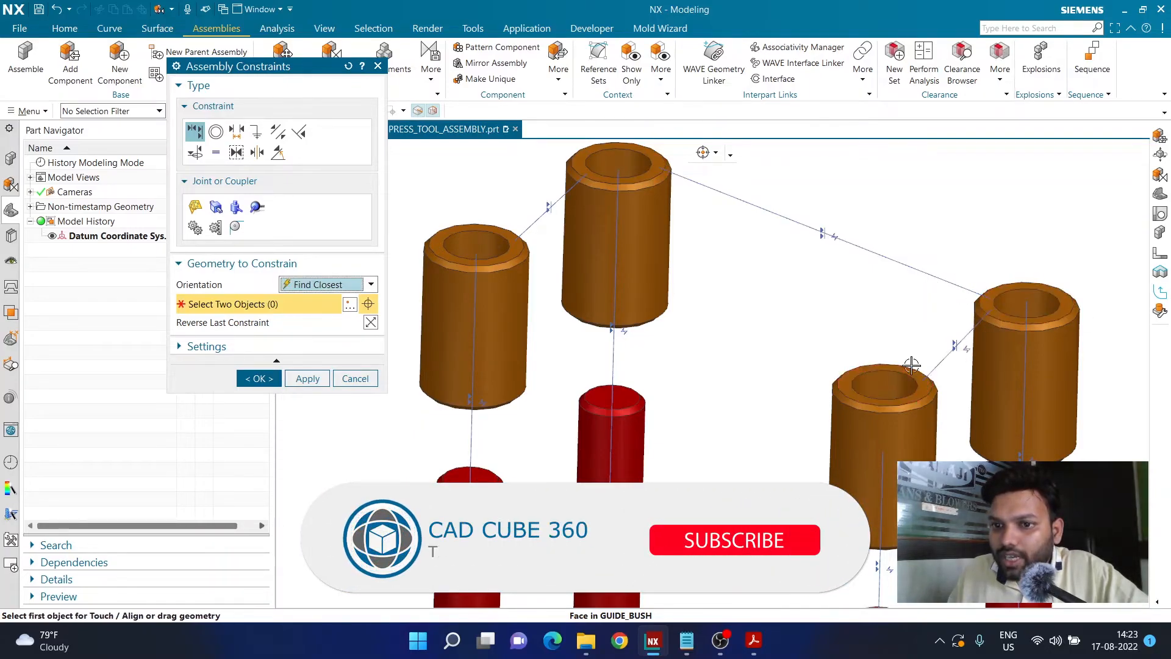
Slide the linked guide bushes down onto the upper part of the four pillars and accept the constraints
scroll(829, 372, down, 4)
drag(842, 393, 816, 529)
scroll(767, 402, down, 5)
scroll(771, 411, up, 6)
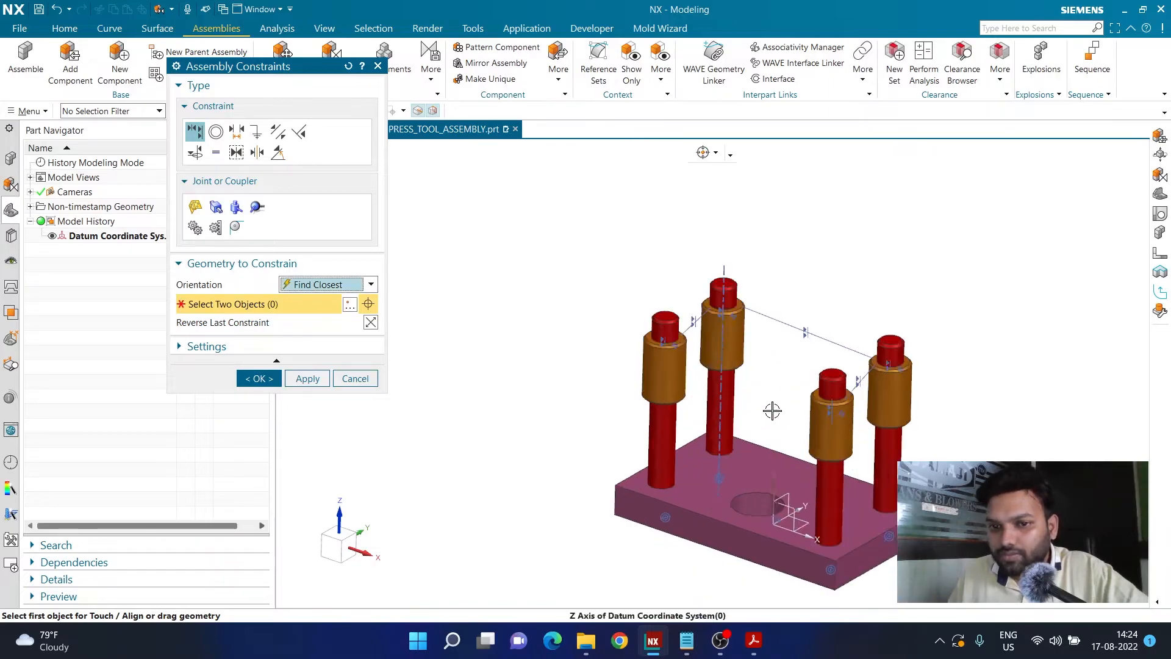
click(251, 377)
Load TOP_PLATE from the PRESS TOOL ASSEMBLY folder and add it to the assembly with a count of 1
click(60, 79)
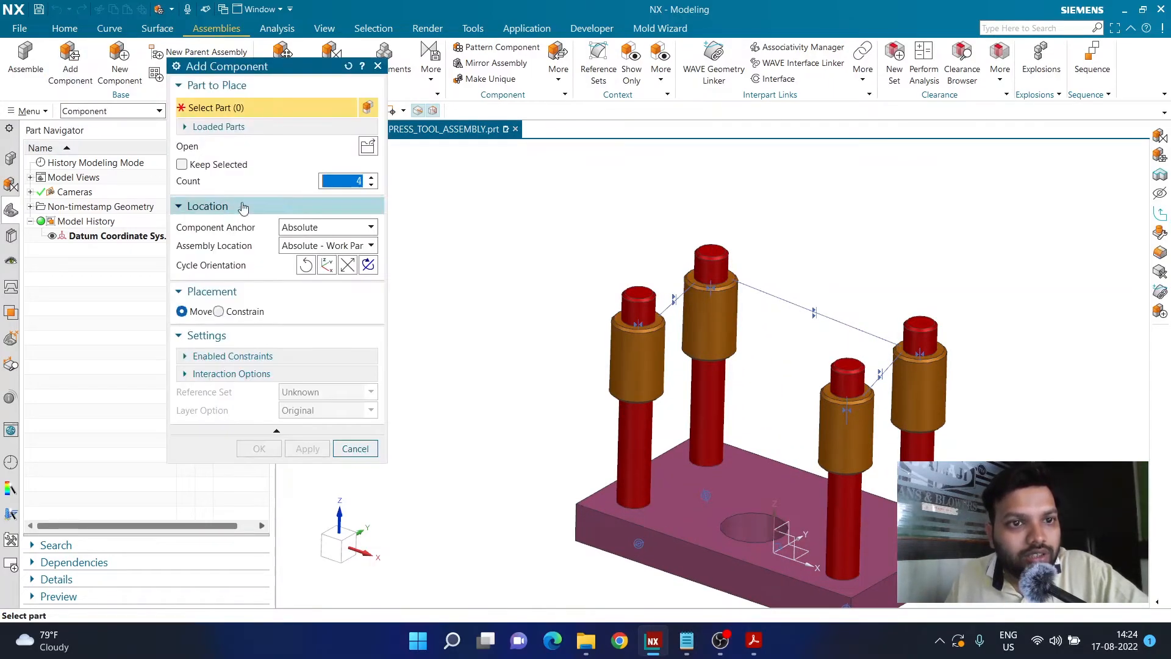
click(362, 156)
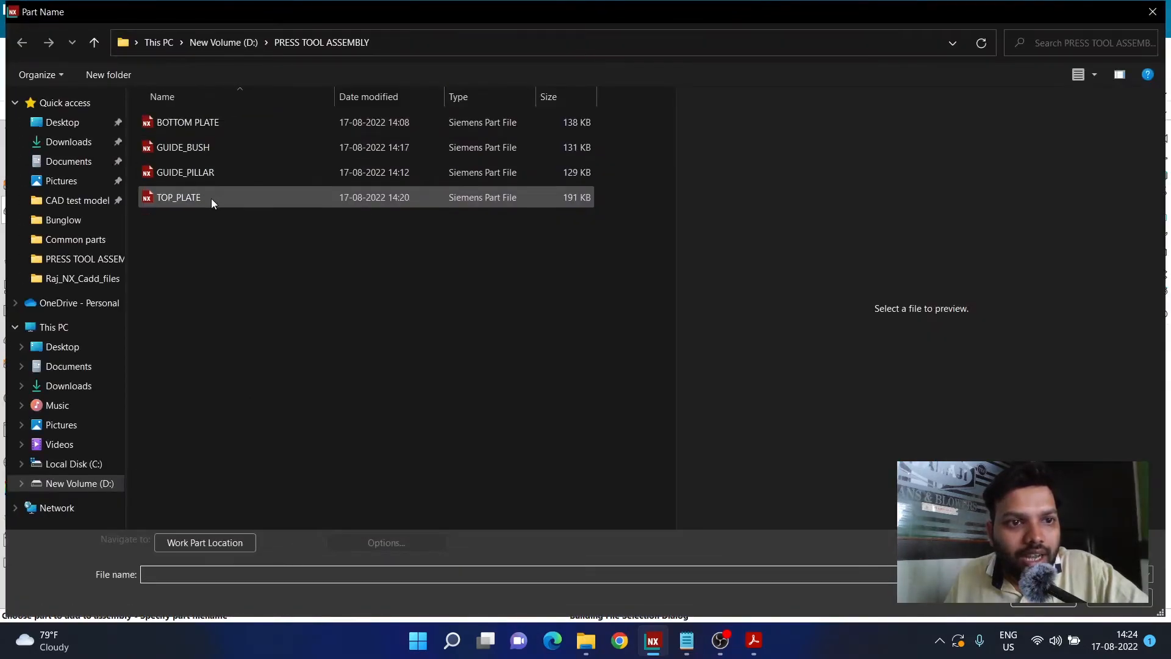
click(211, 199)
double_click(211, 199)
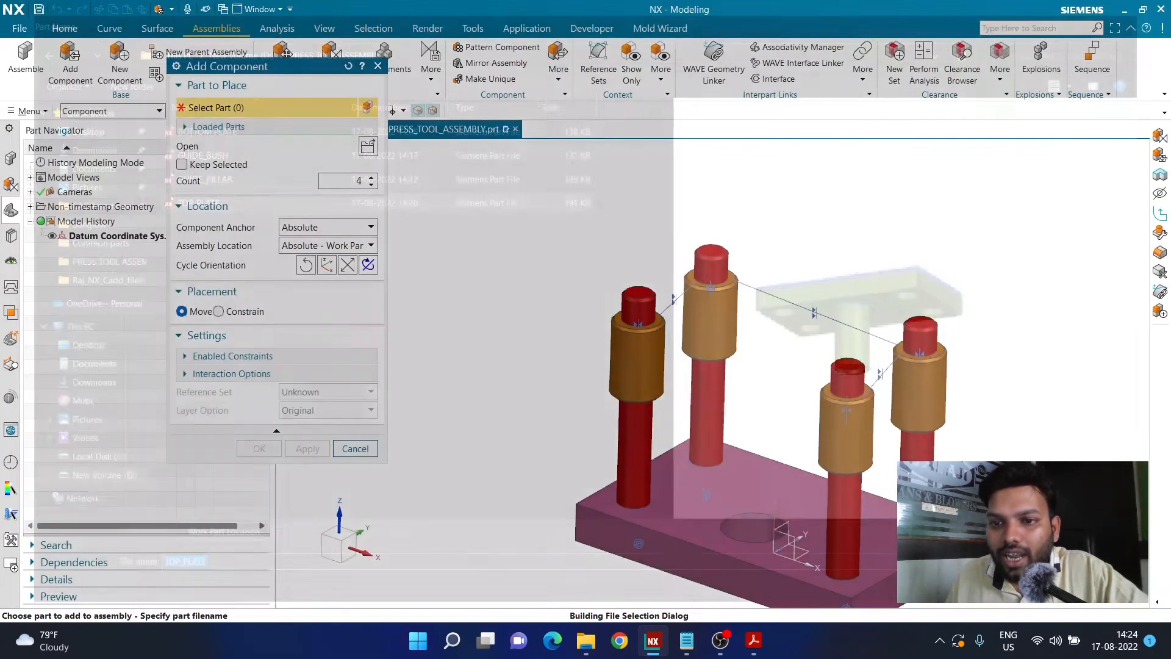
click(372, 185)
click(371, 185)
click(372, 184)
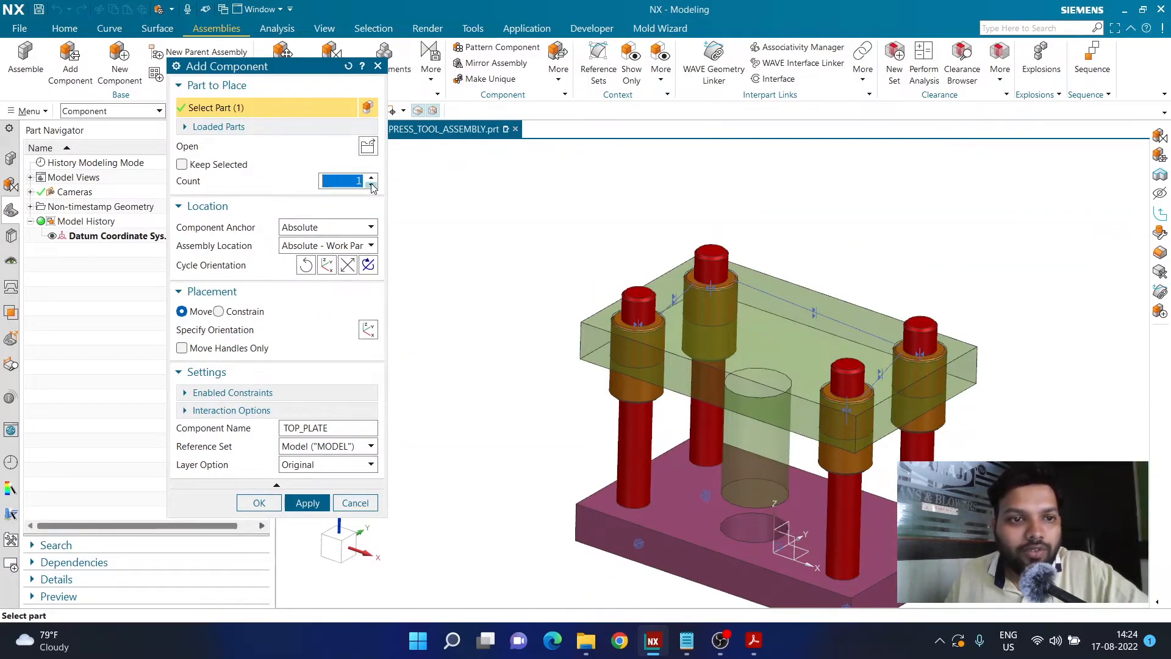
click(260, 504)
Touch-align the top plate's long and short side faces with the bottom plate's, and its top face with a guide bush's top face
click(12, 163)
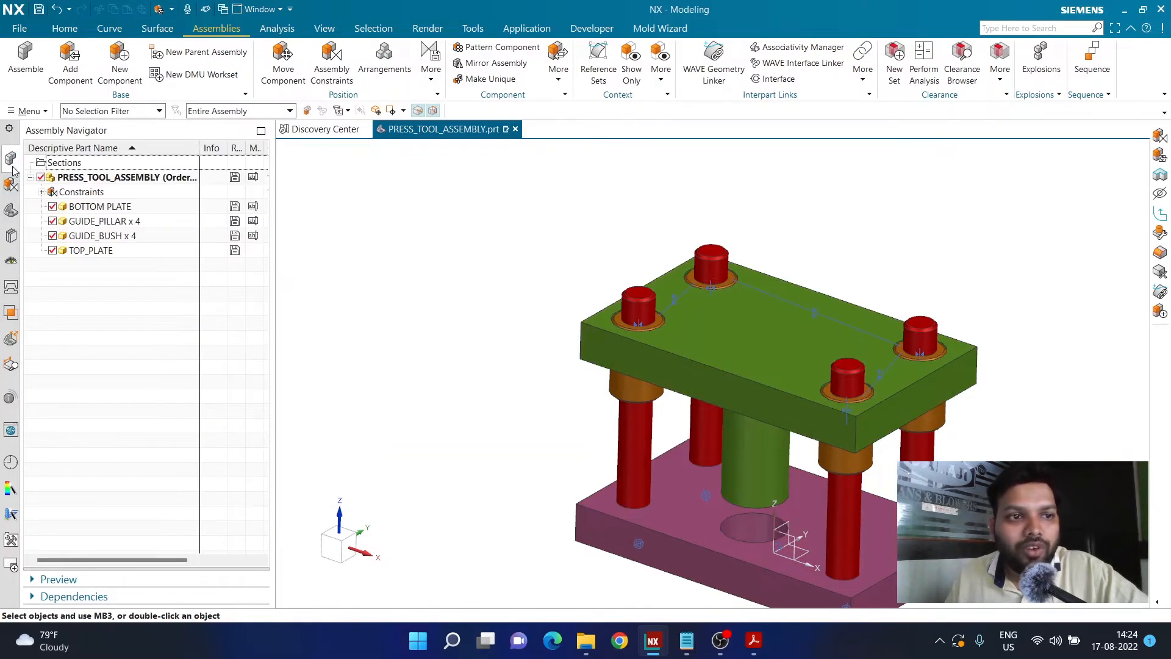
scroll(434, 253, down, 2)
scroll(657, 299, up, 2)
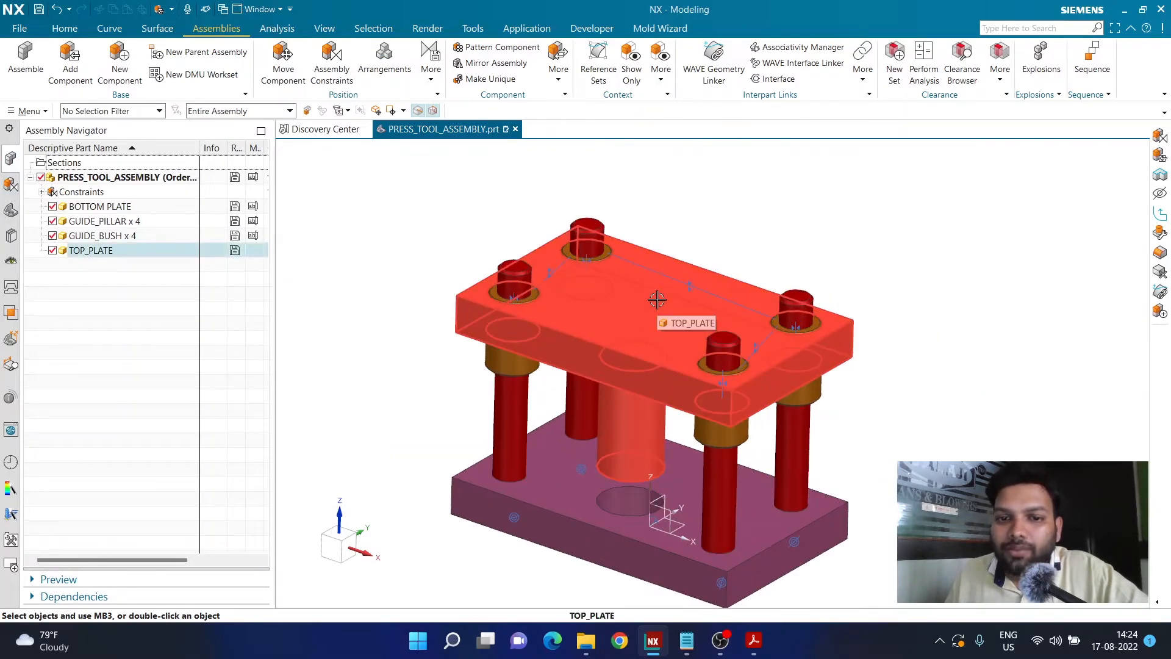
click(332, 65)
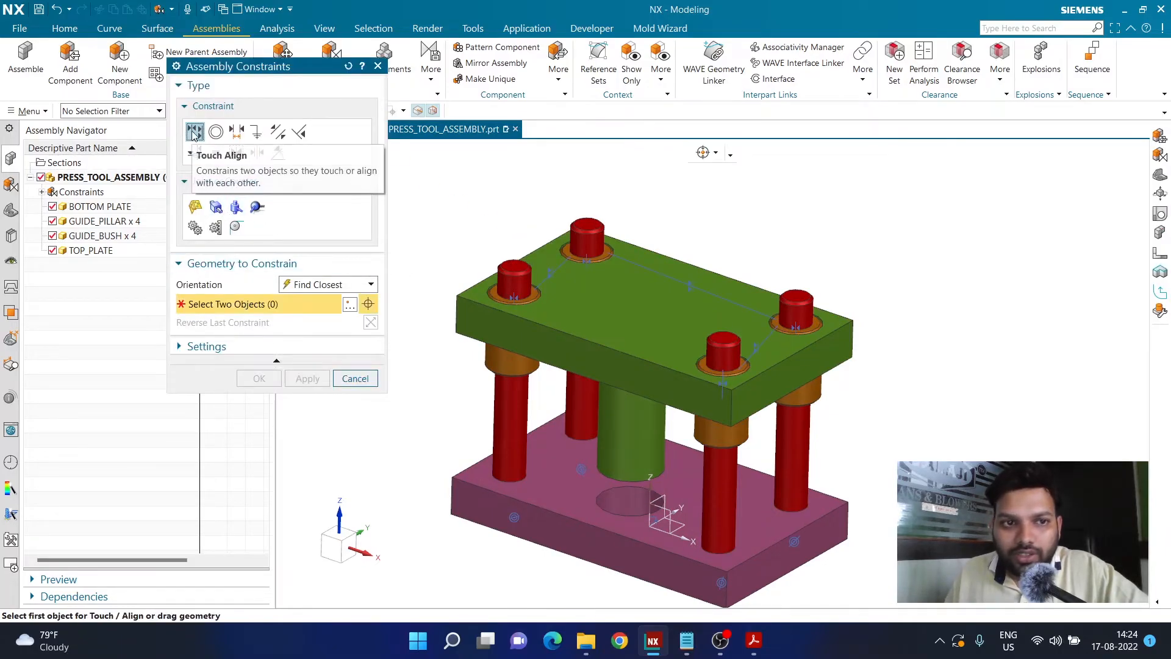
click(507, 342)
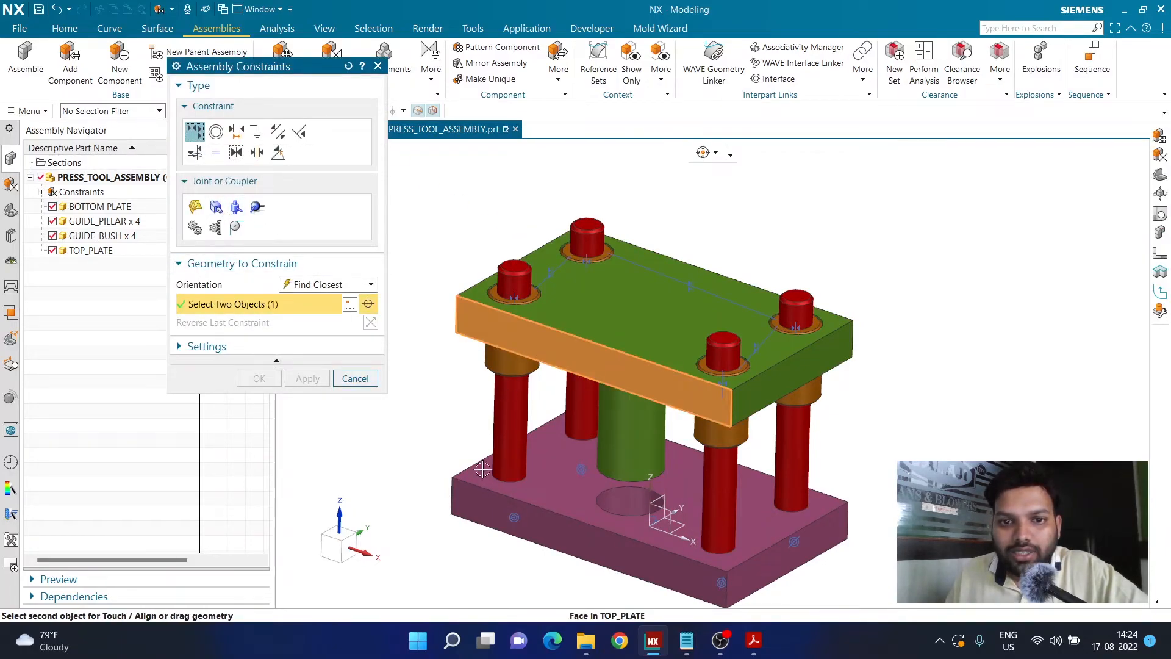
click(513, 514)
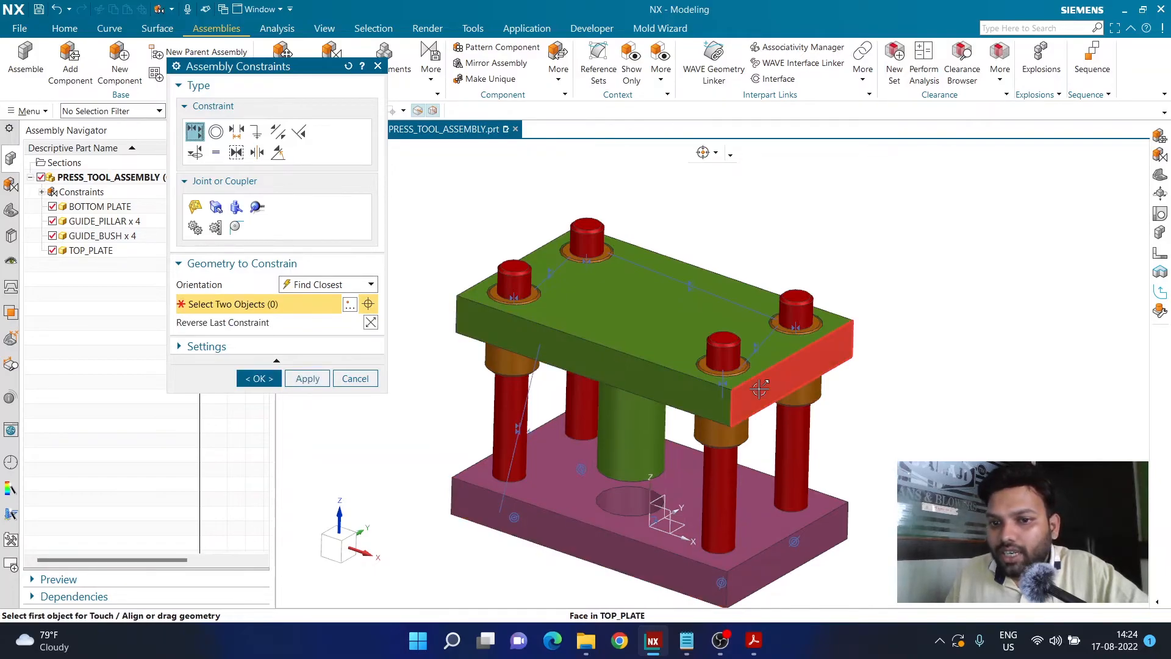
scroll(761, 385, up, 5)
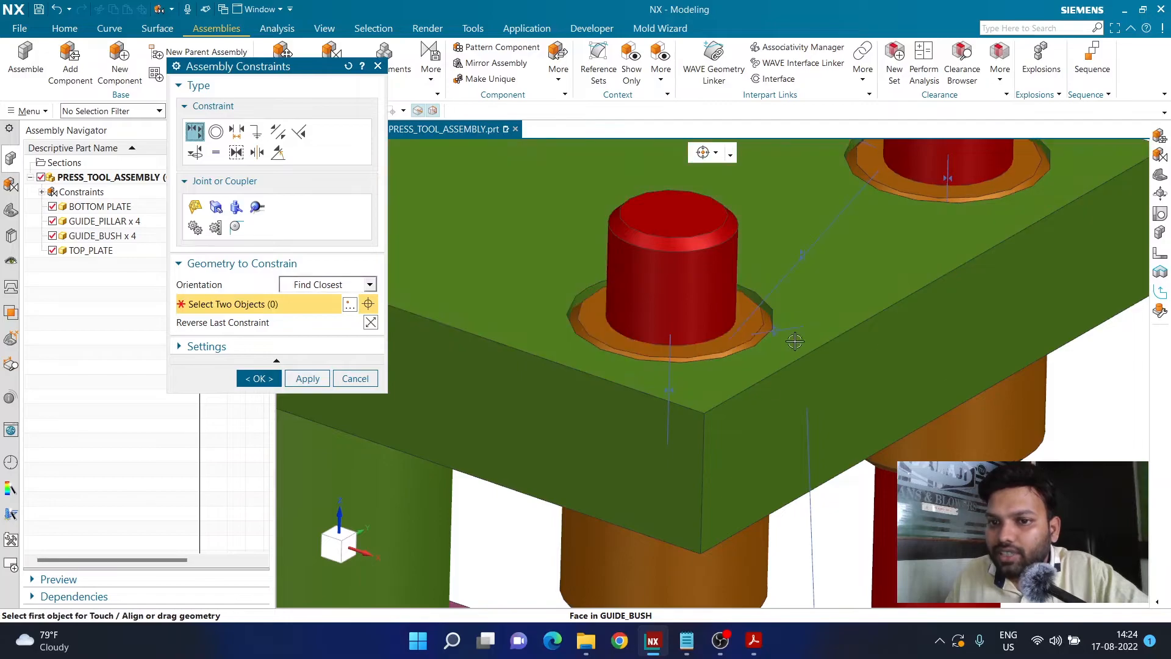
scroll(763, 414, down, 5)
click(258, 379)
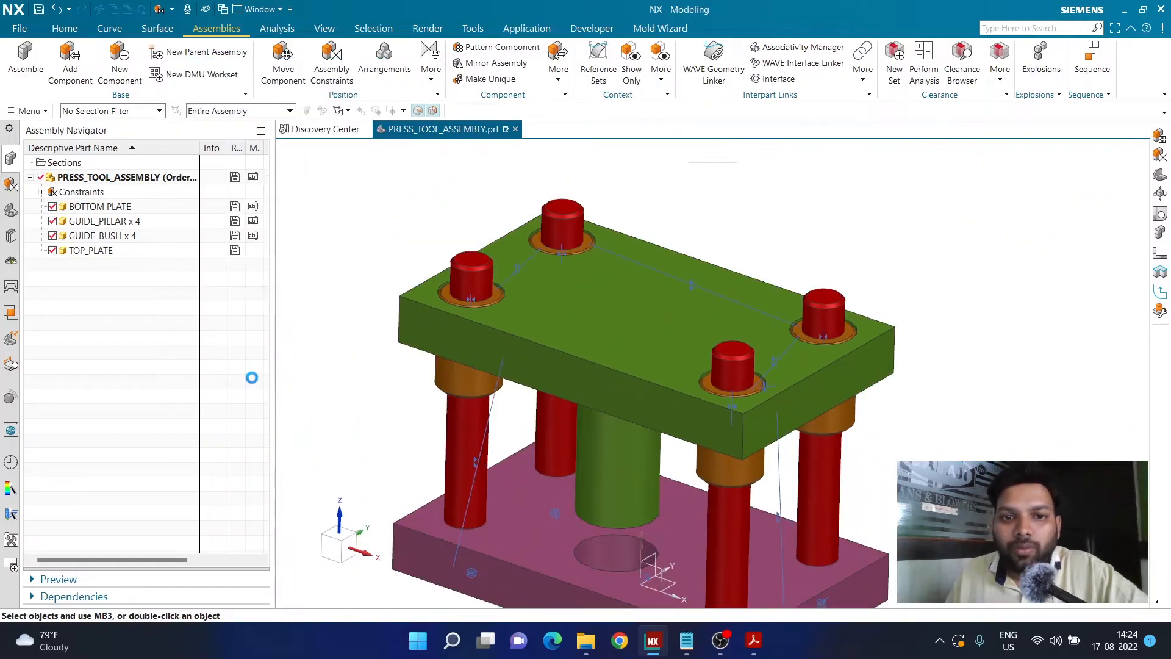
Try to constrain the top plate's underside against the bottom plate's upper face with Touch Align
middle_drag(378, 205, 502, 332)
middle_drag(622, 353, 621, 422)
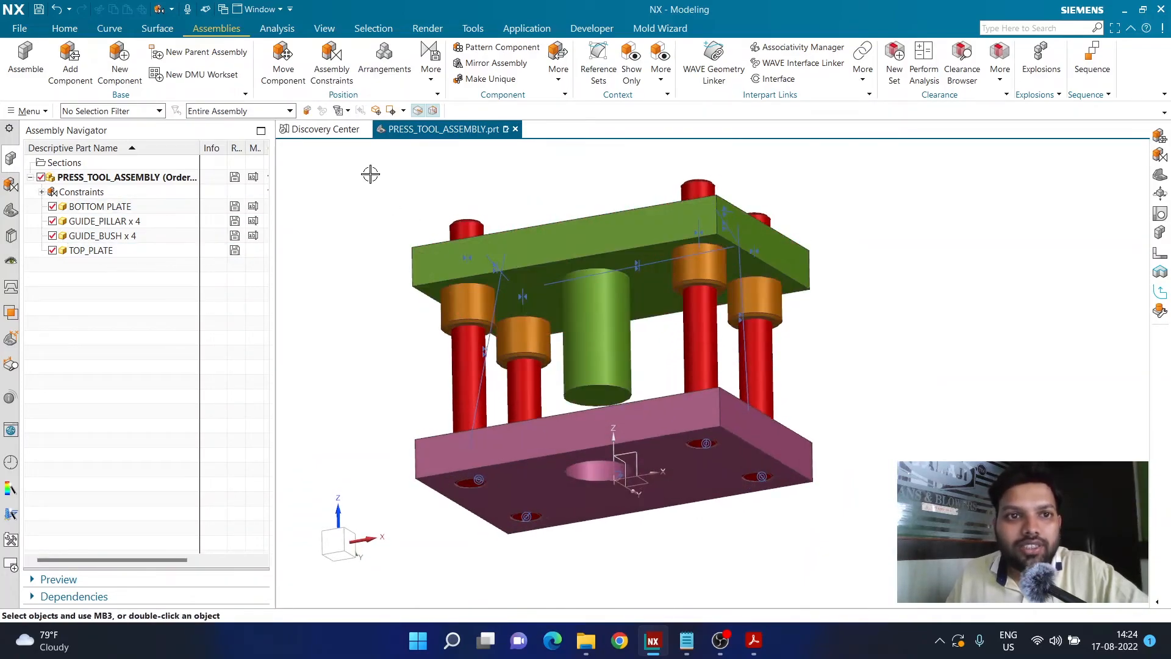
click(346, 84)
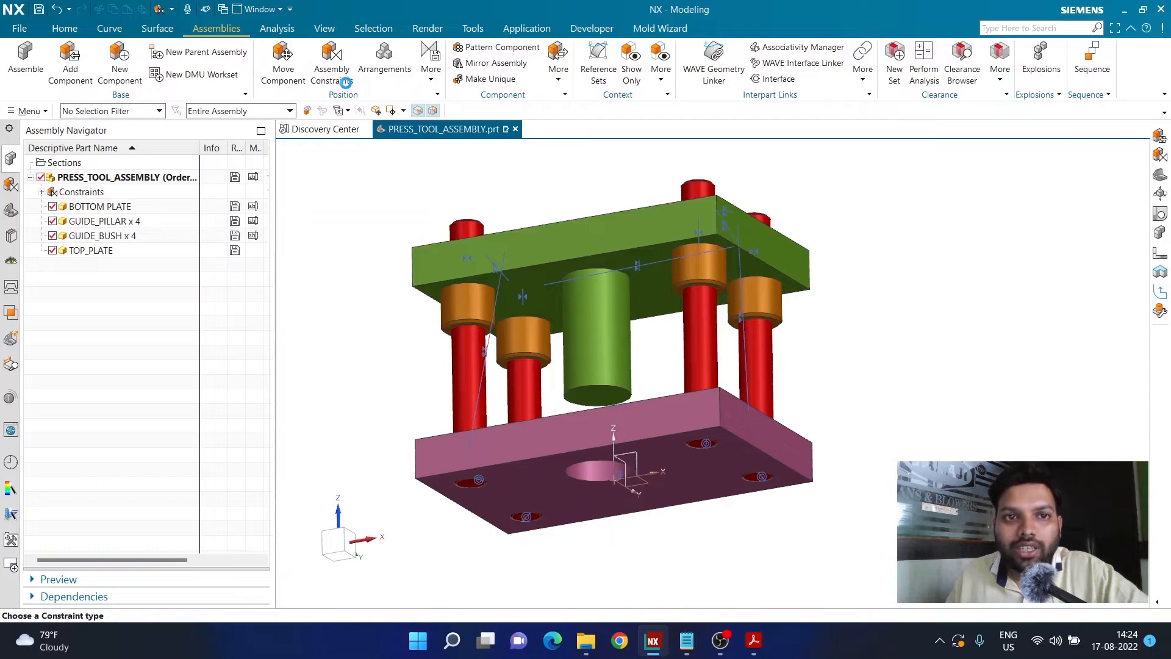
click(651, 291)
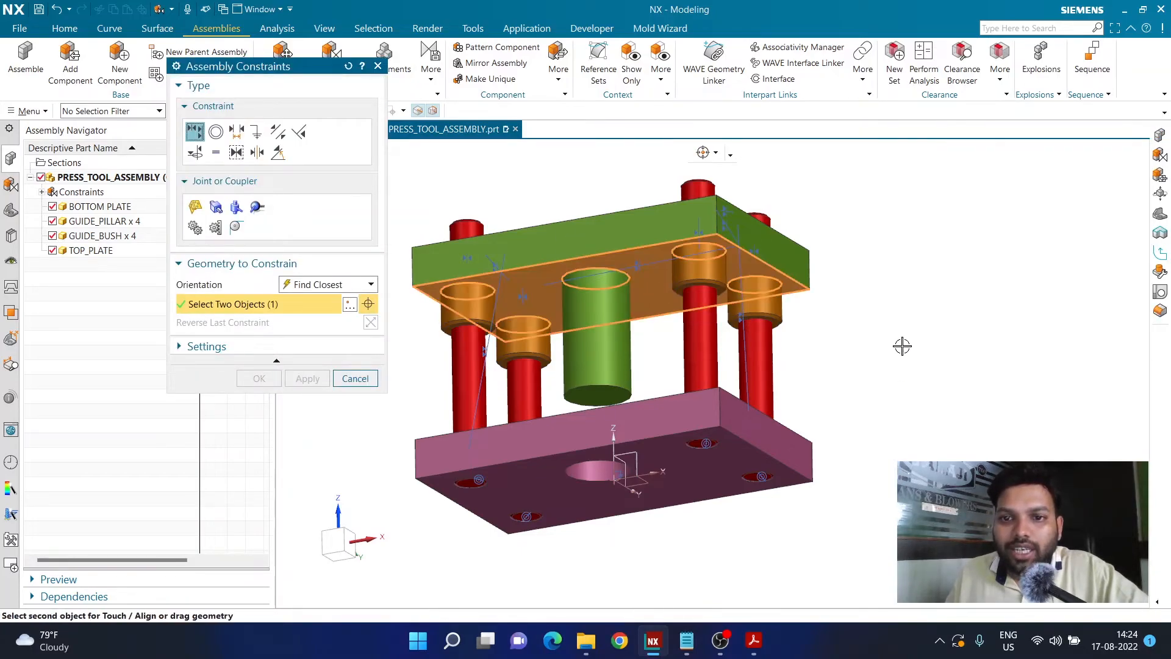
middle_drag(902, 342, 889, 392)
click(783, 429)
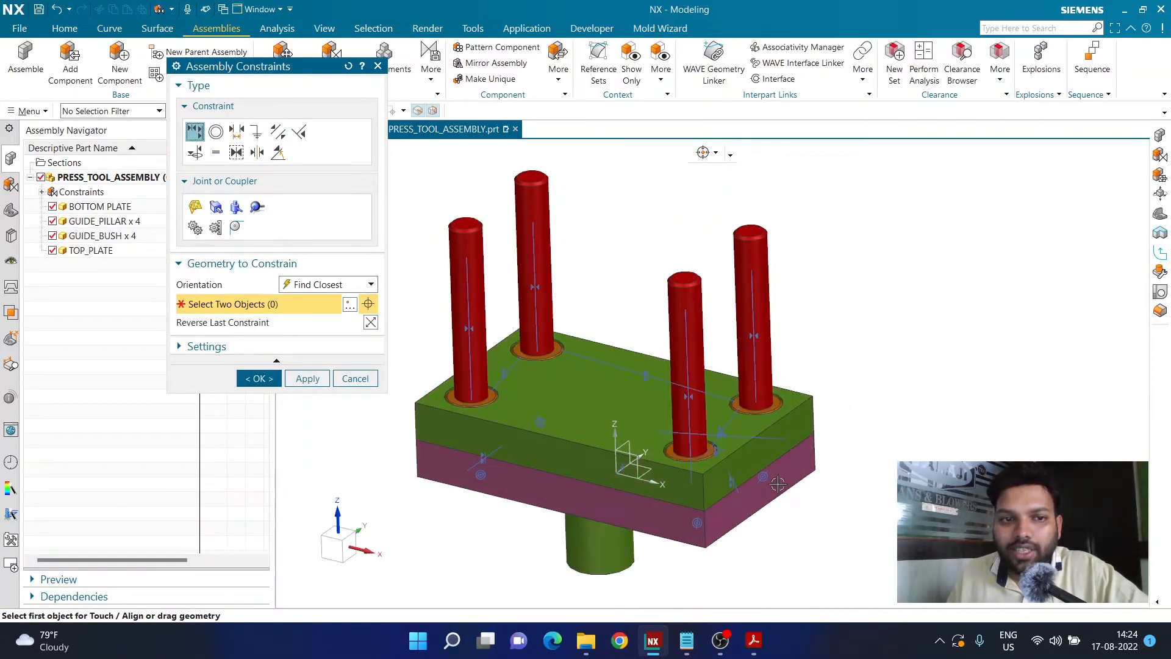
click(328, 381)
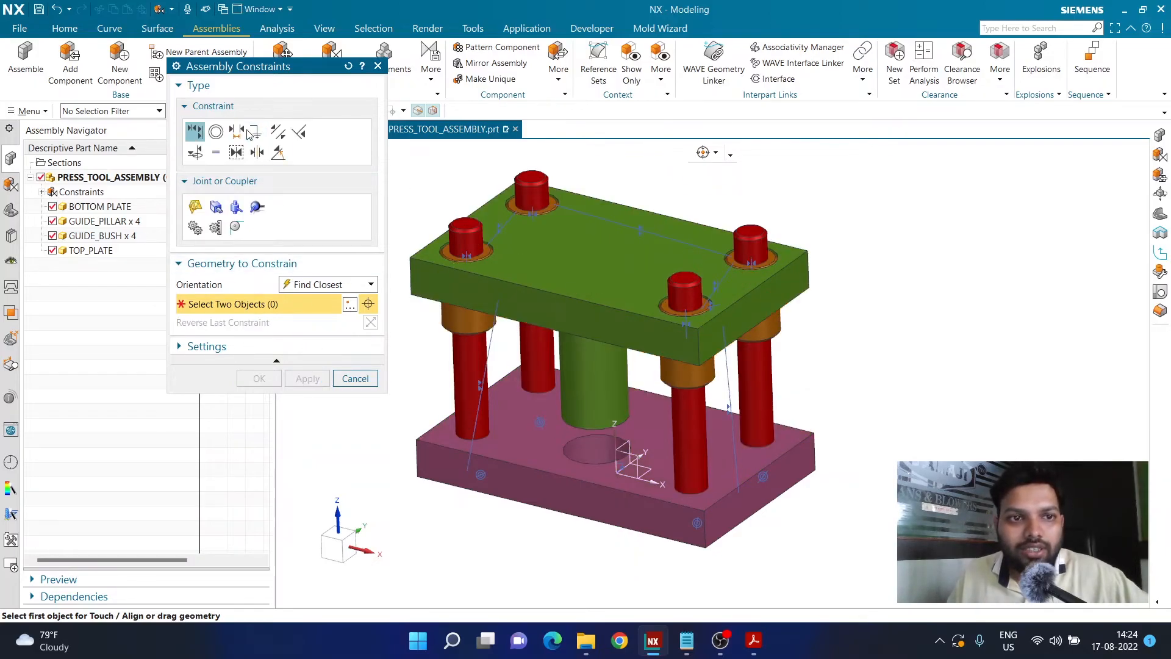
Add a Distance constraint of 50 mm between the top plate's underside and the bottom plate's upper face
click(238, 131)
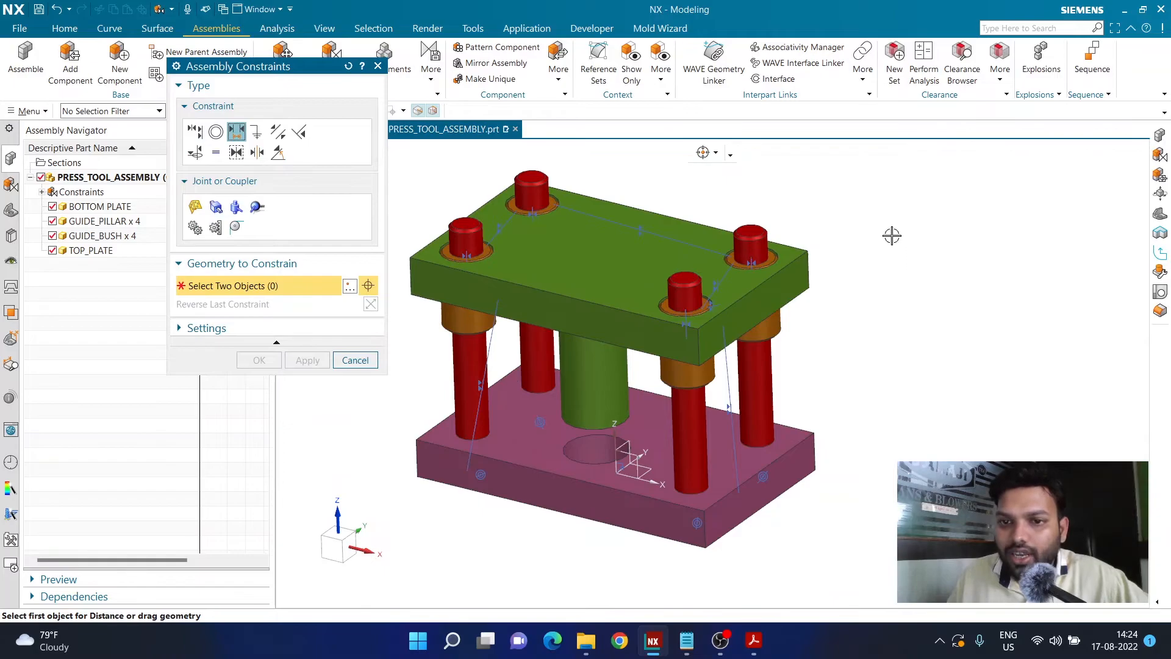
middle_drag(892, 239, 886, 168)
click(720, 253)
middle_drag(892, 287, 860, 381)
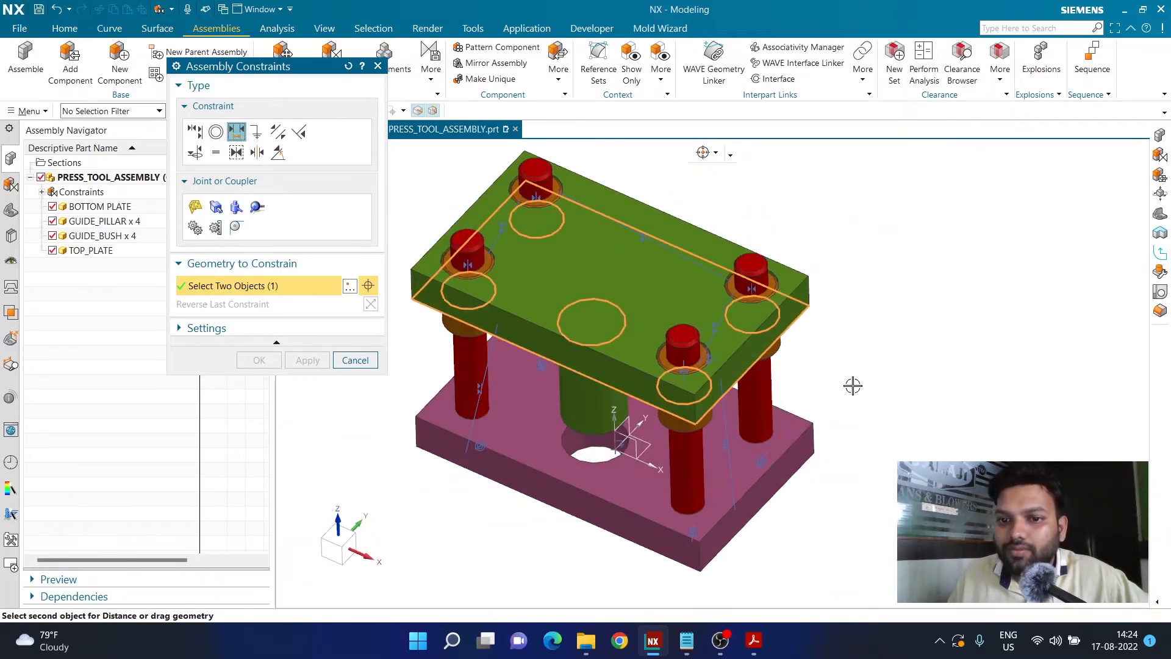
click(800, 427)
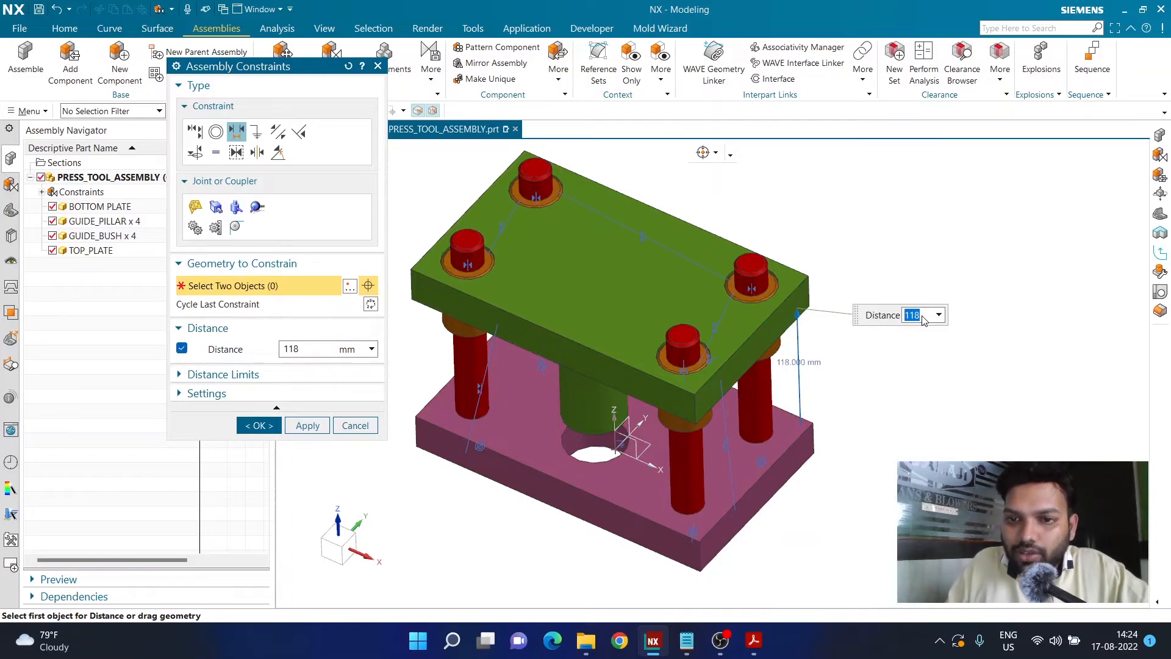
key(Return)
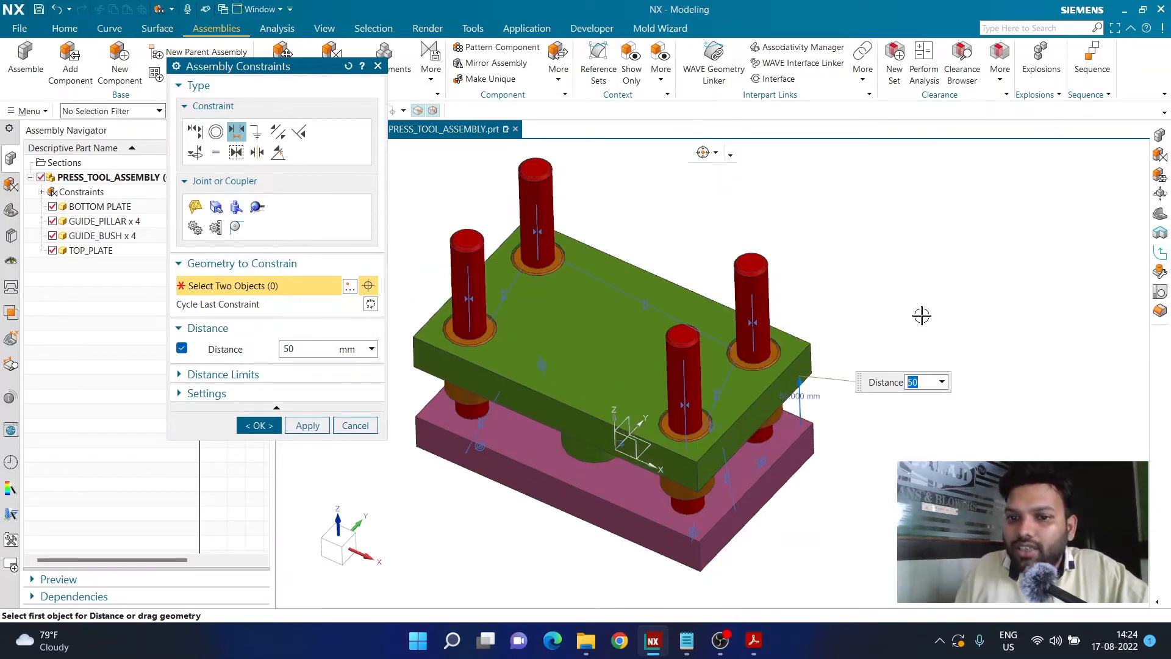
Set the distance between the plates to 100 mm and finally to 130 mm, and accept the constraint
middle_drag(864, 460, 876, 416)
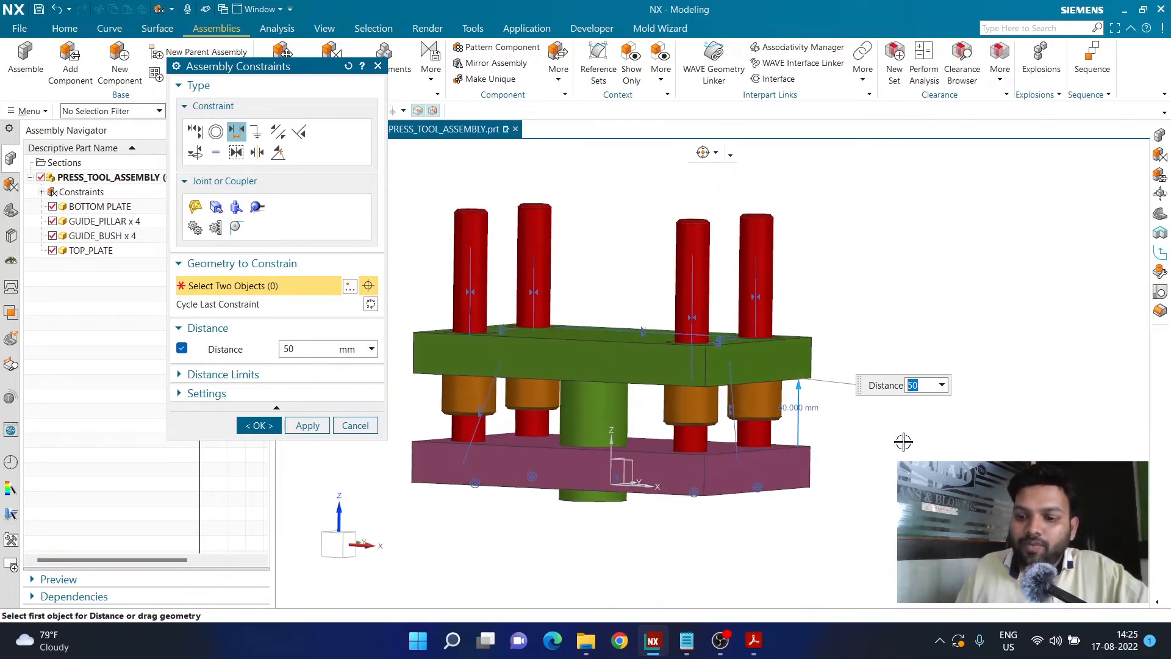
key(Return)
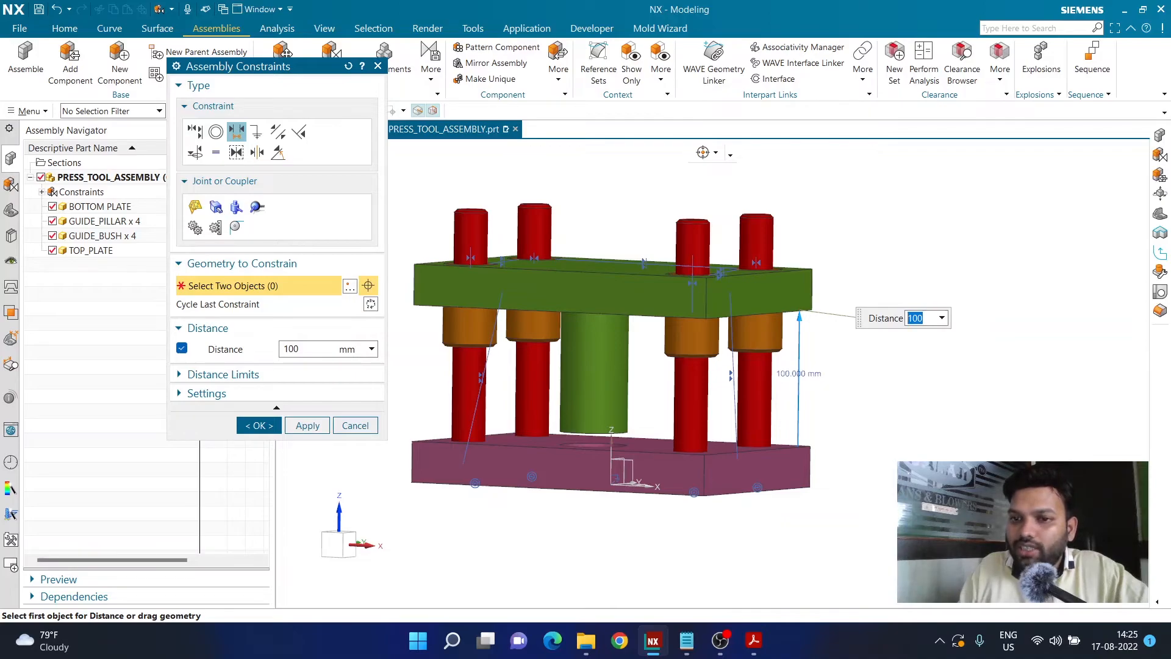
key(Return)
text(130)
key(Return)
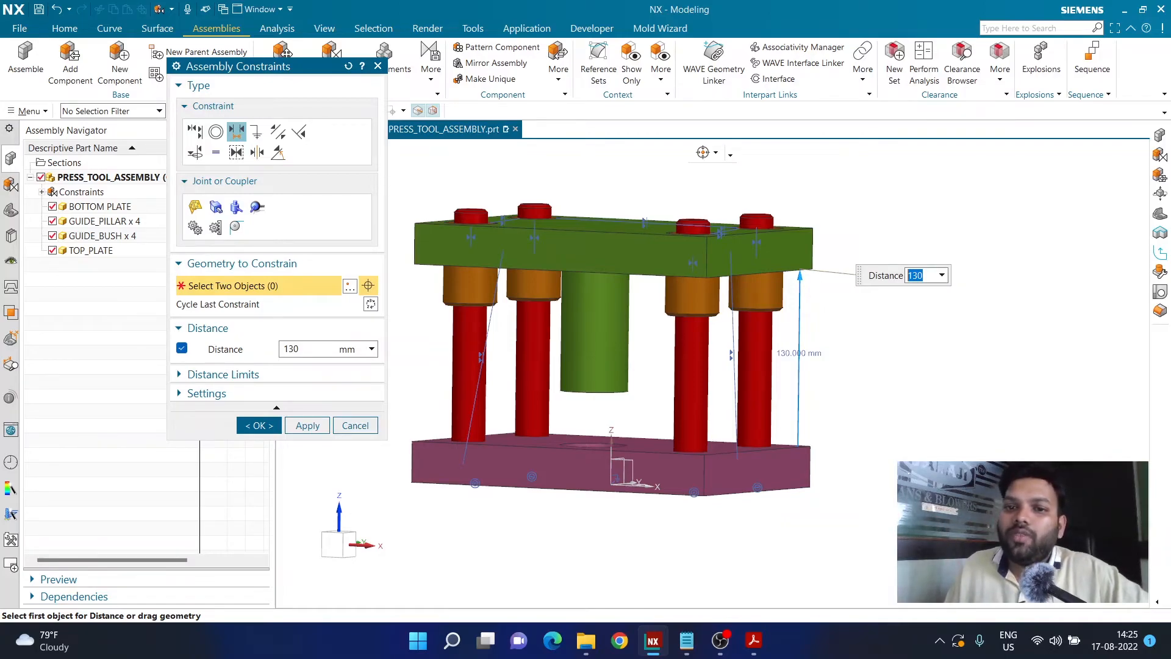
middle_drag(956, 430, 954, 444)
middle_click(954, 444)
key(Home)
scroll(941, 427, down, 1)
scroll(658, 347, up, 2)
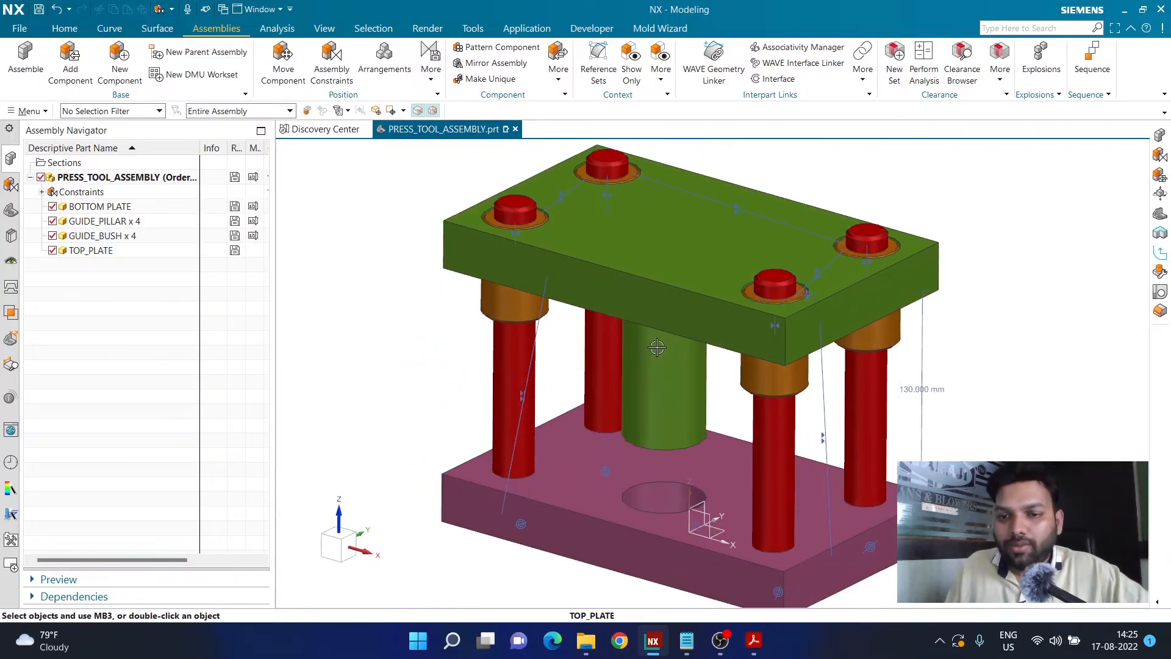
scroll(974, 336, down, 1)
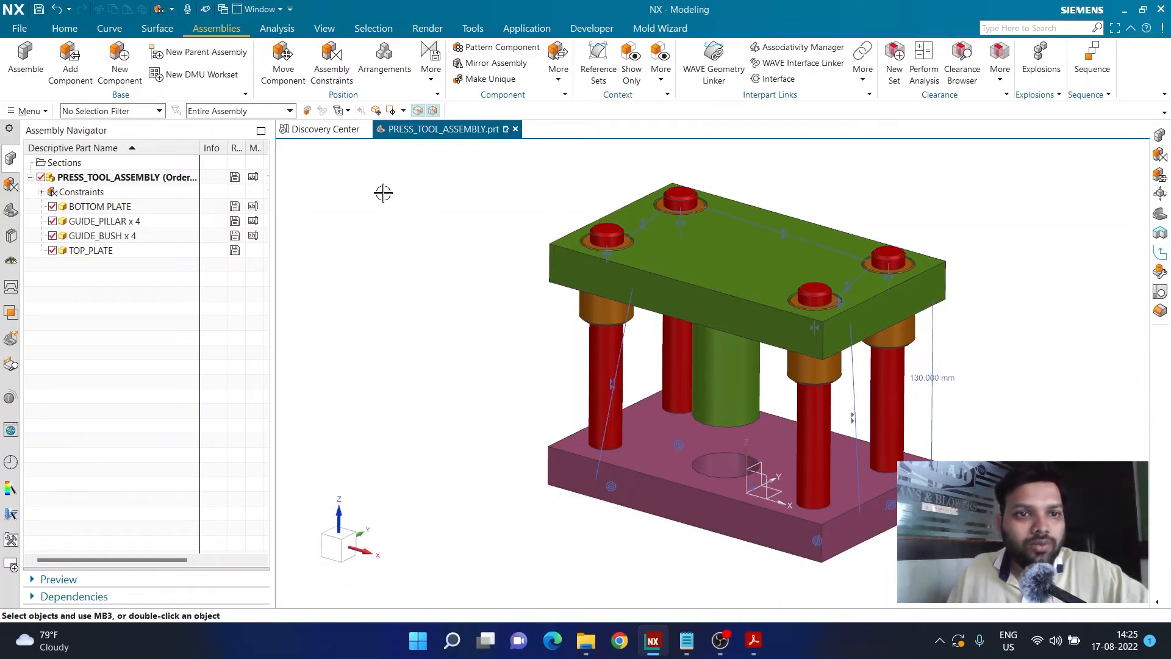
click(10, 212)
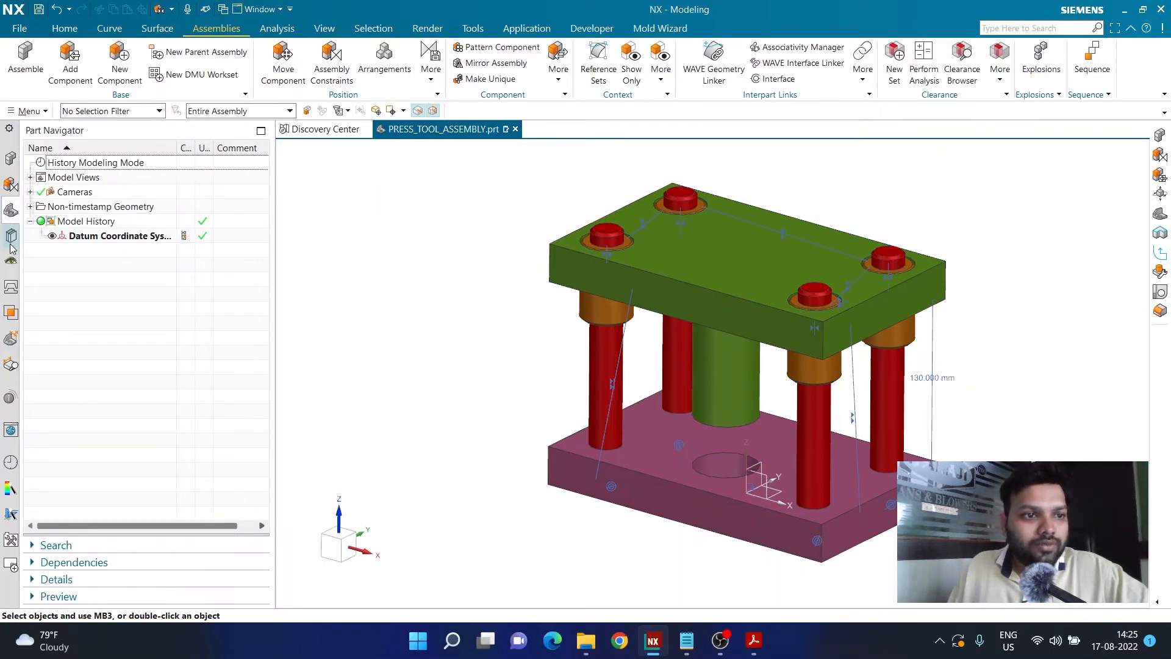
click(10, 463)
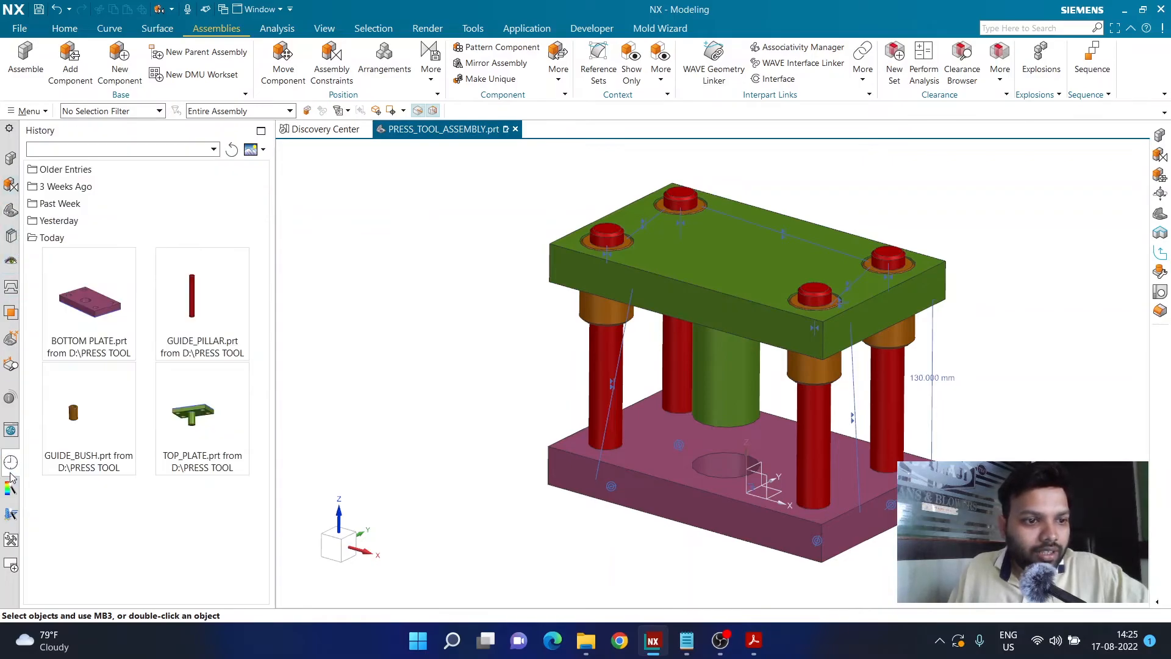
Save and close PRESS_TOOL_ASSEMBLY, agreeing to save the files
click(515, 130)
click(488, 333)
click(488, 346)
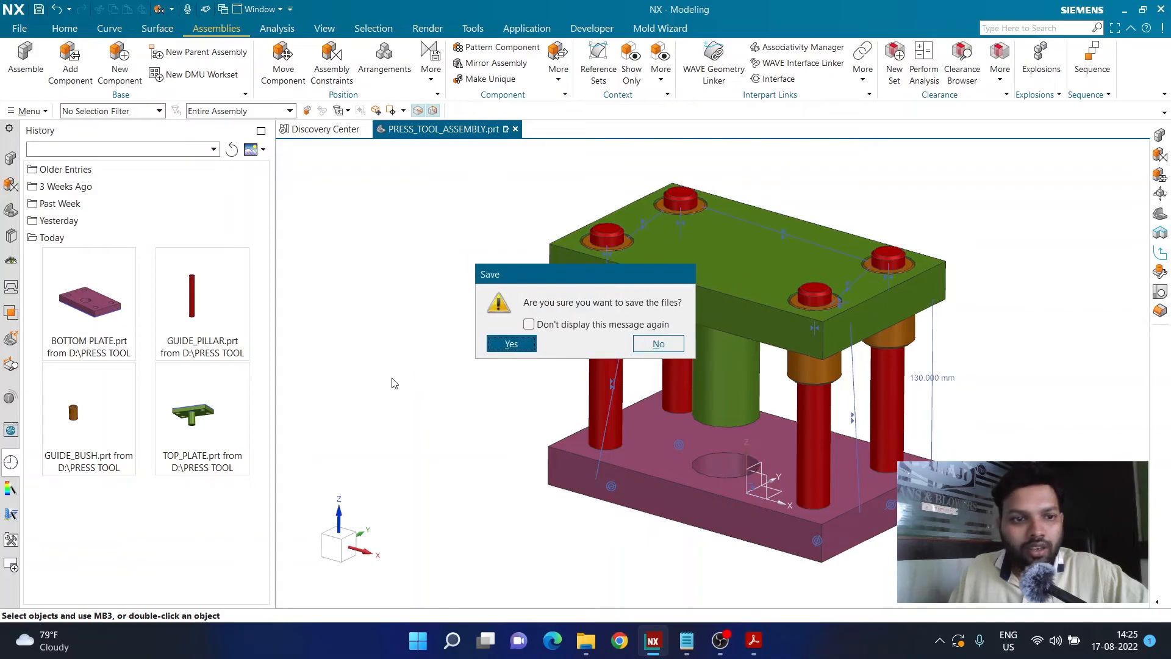
click(511, 343)
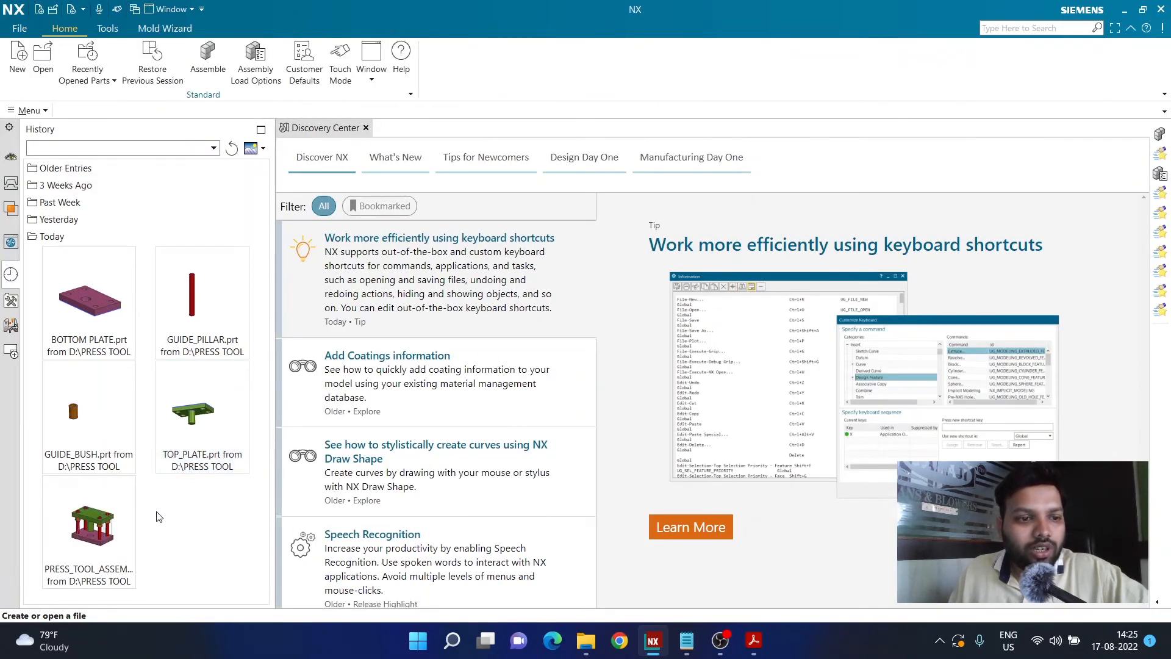
Open the BOTTOM PLATE part and enter the section sketch of its extrude for editing
click(125, 305)
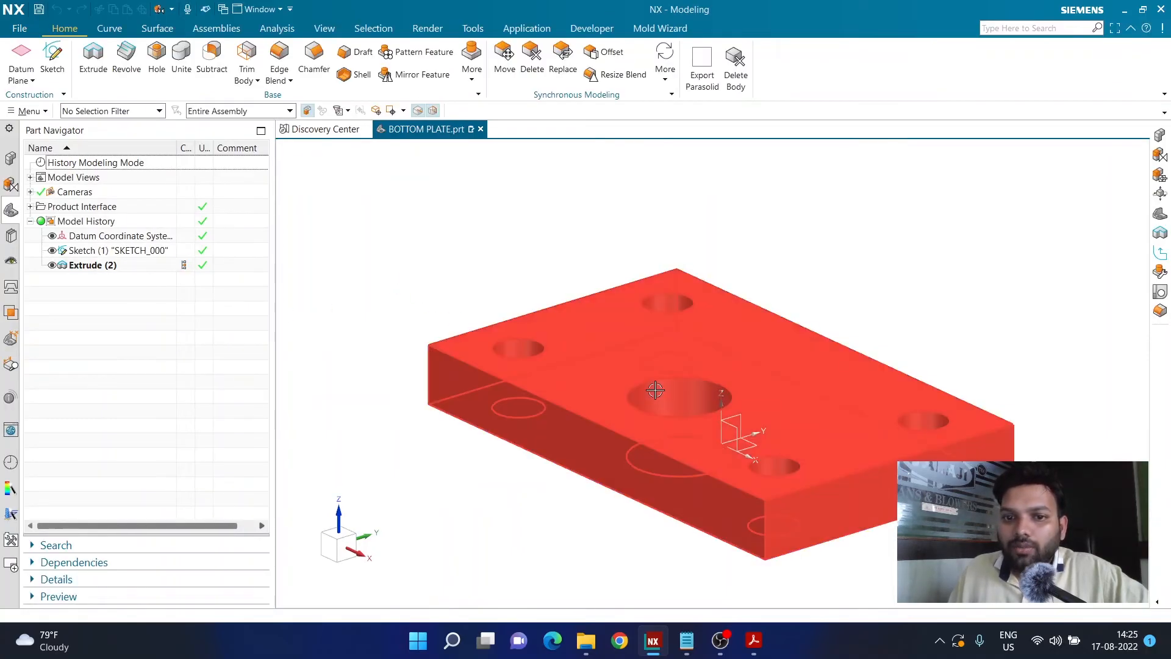
double_click(656, 392)
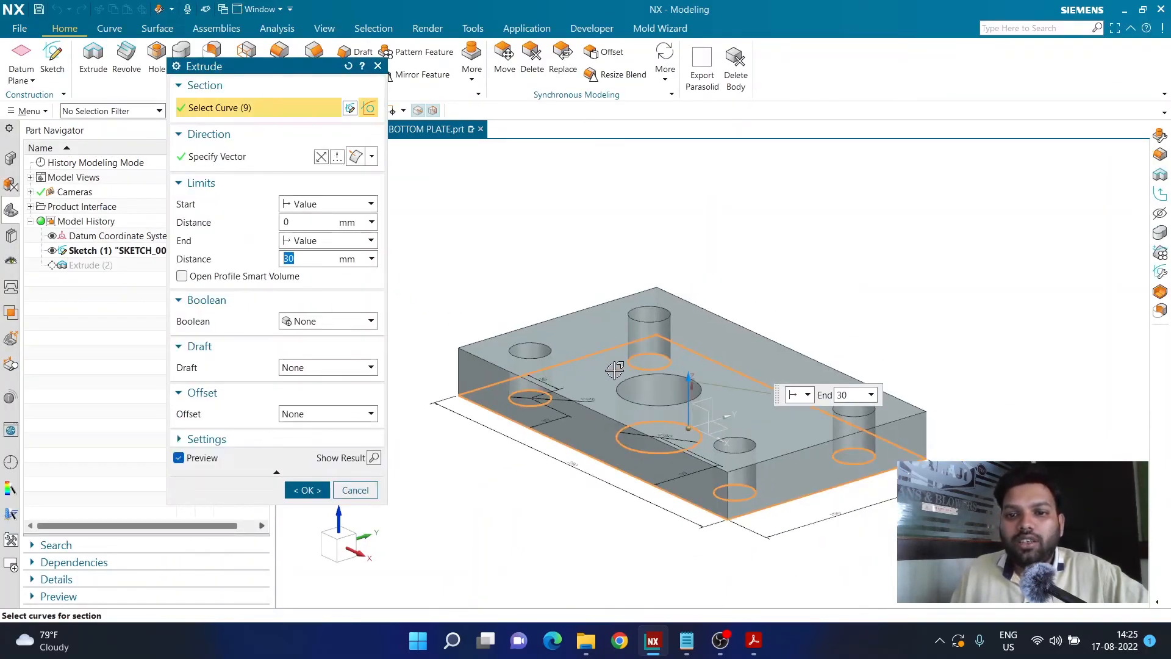
click(350, 108)
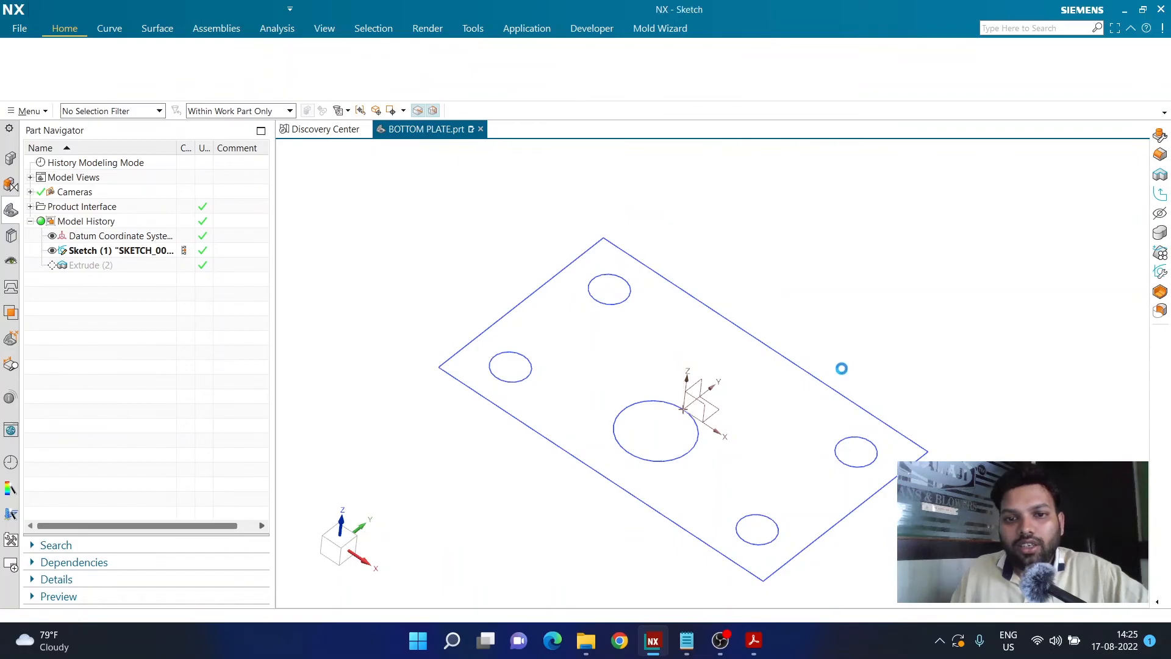
Set the diameter of the guide pillar holes in the bottom plate sketch to 20 mm
double_click(508, 391)
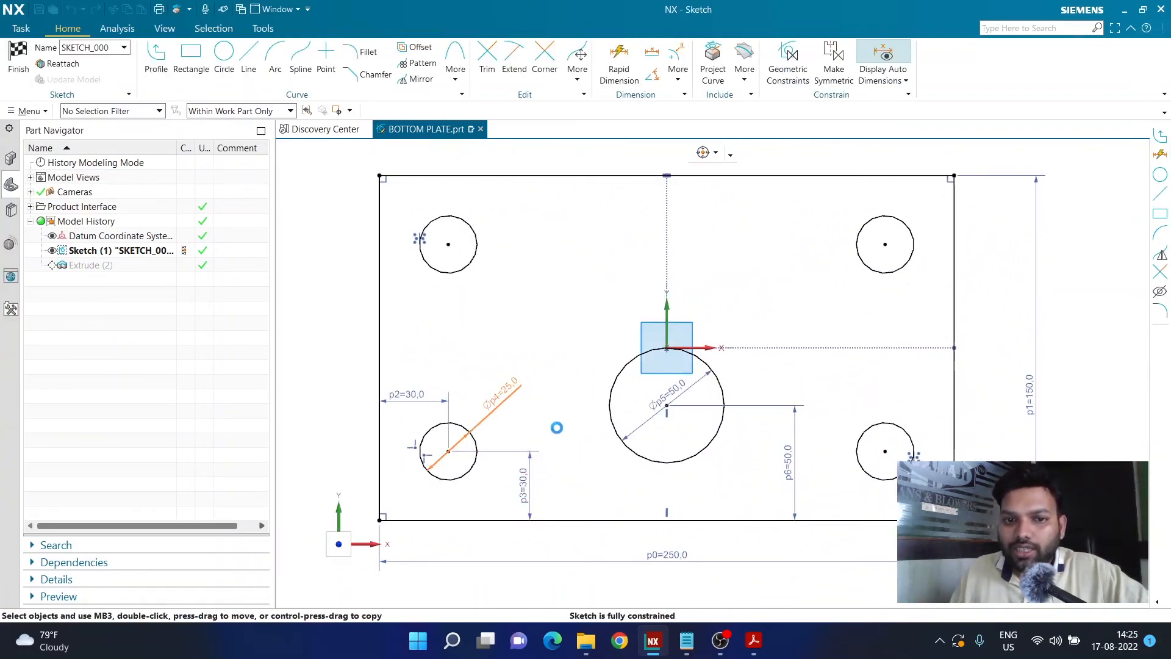
text(20)
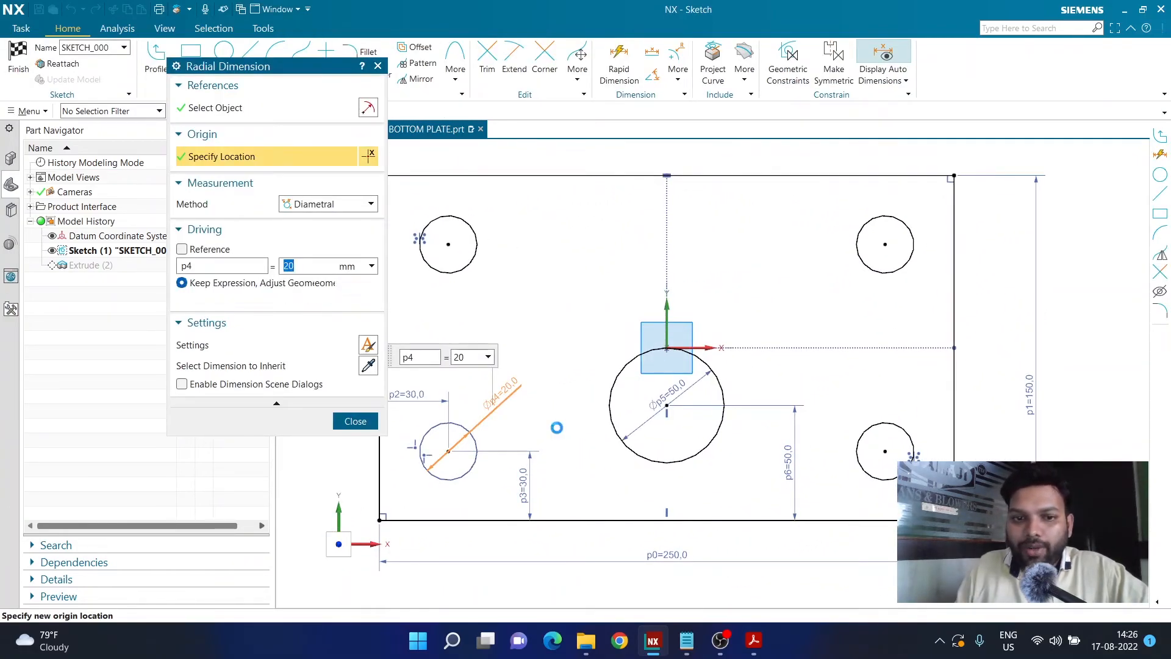
key(Return)
click(355, 420)
Set the overall length of the bottom plate rectangle to 350 mm
scroll(566, 421, down, 2)
scroll(537, 520, up, 1)
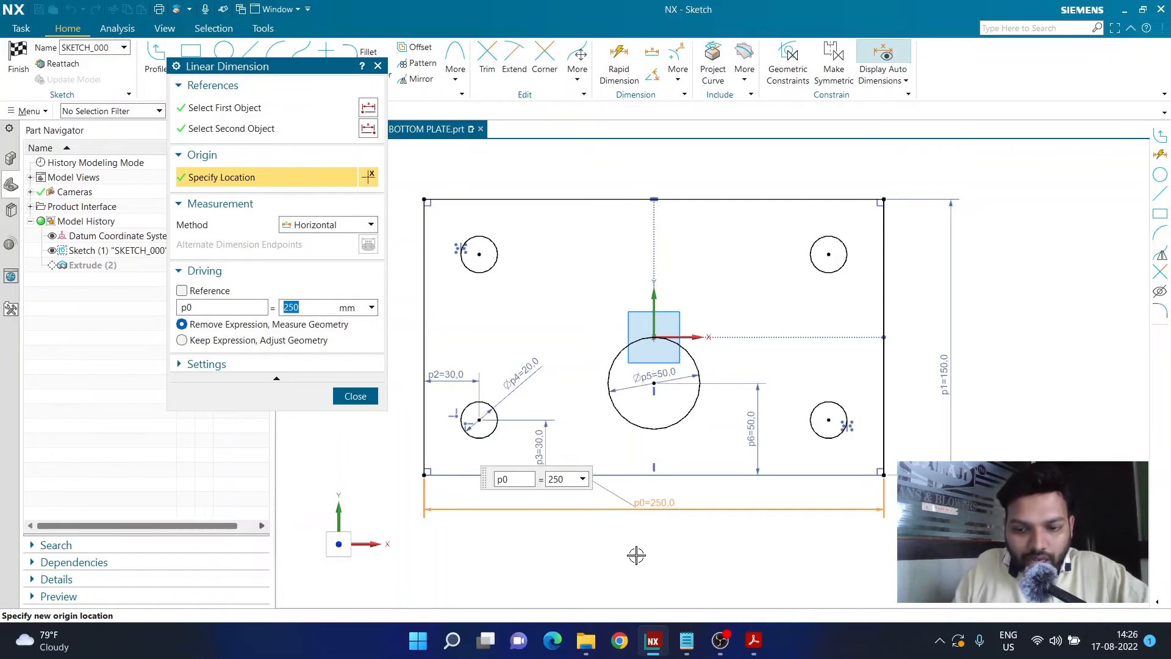
text(350)
key(Return)
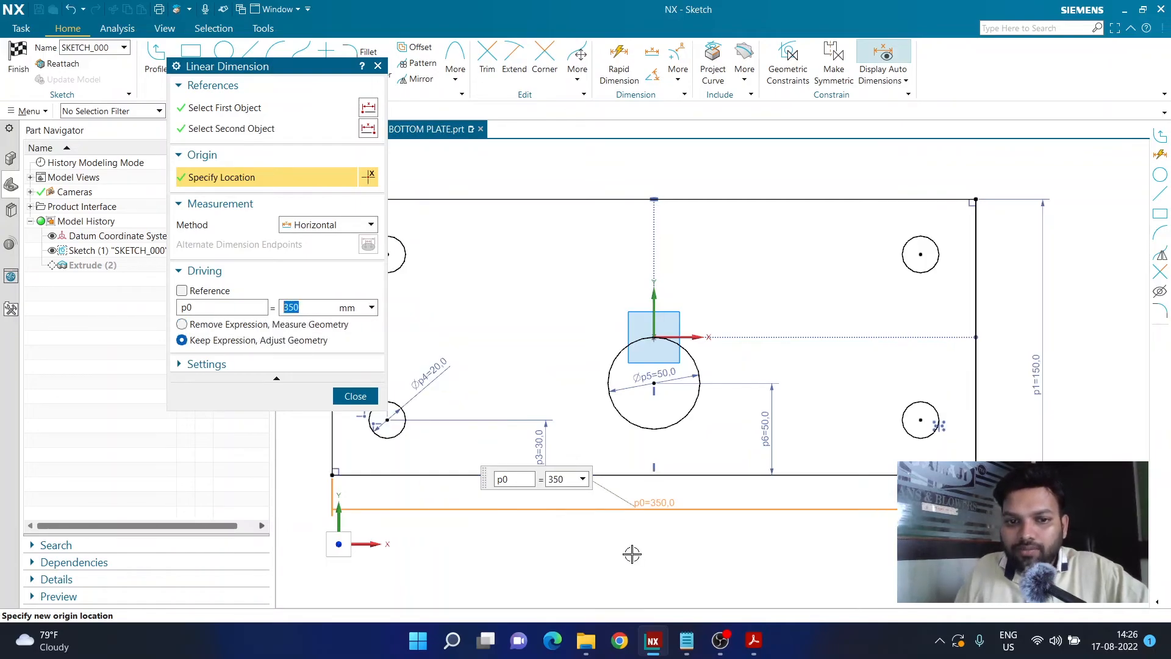
click(355, 395)
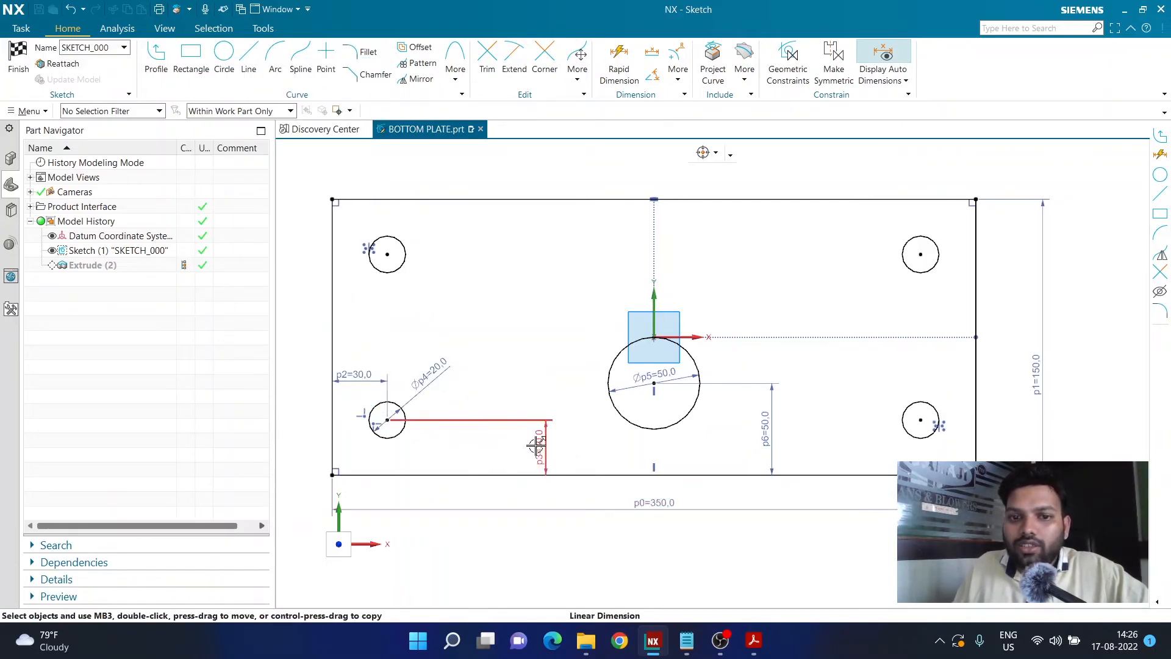
Set the horizontal distance from the plate's short edge to the guide pillar hole centre to 60 mm
double_click(372, 383)
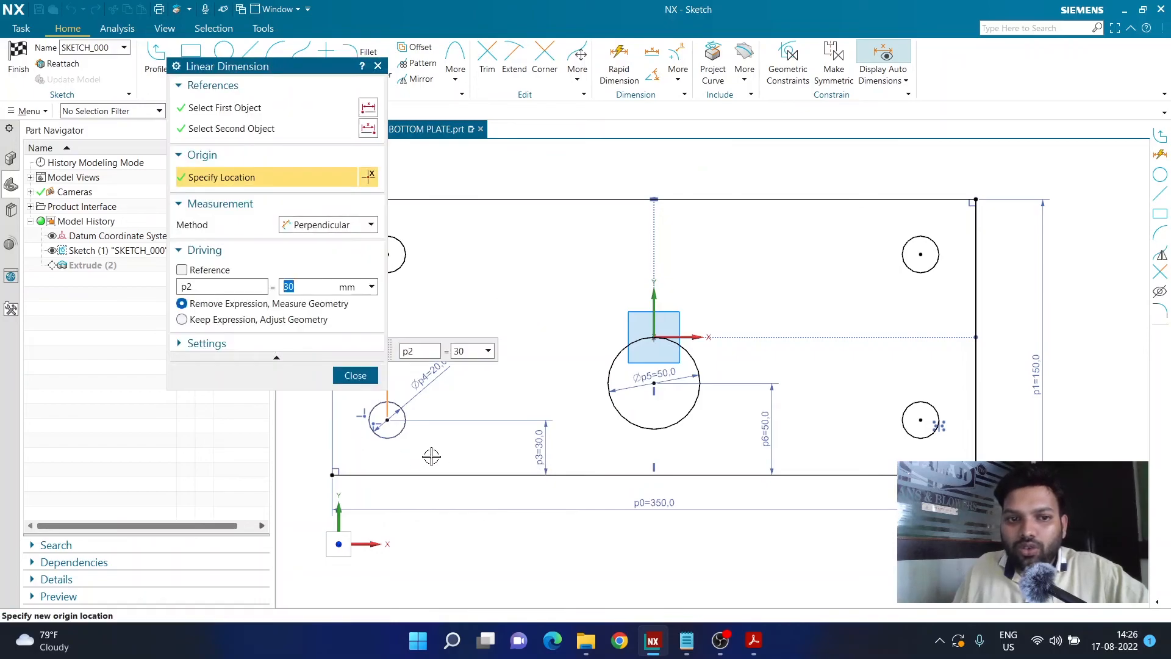
shift+middle_drag(330, 401, 410, 435)
text(60)
key(Return)
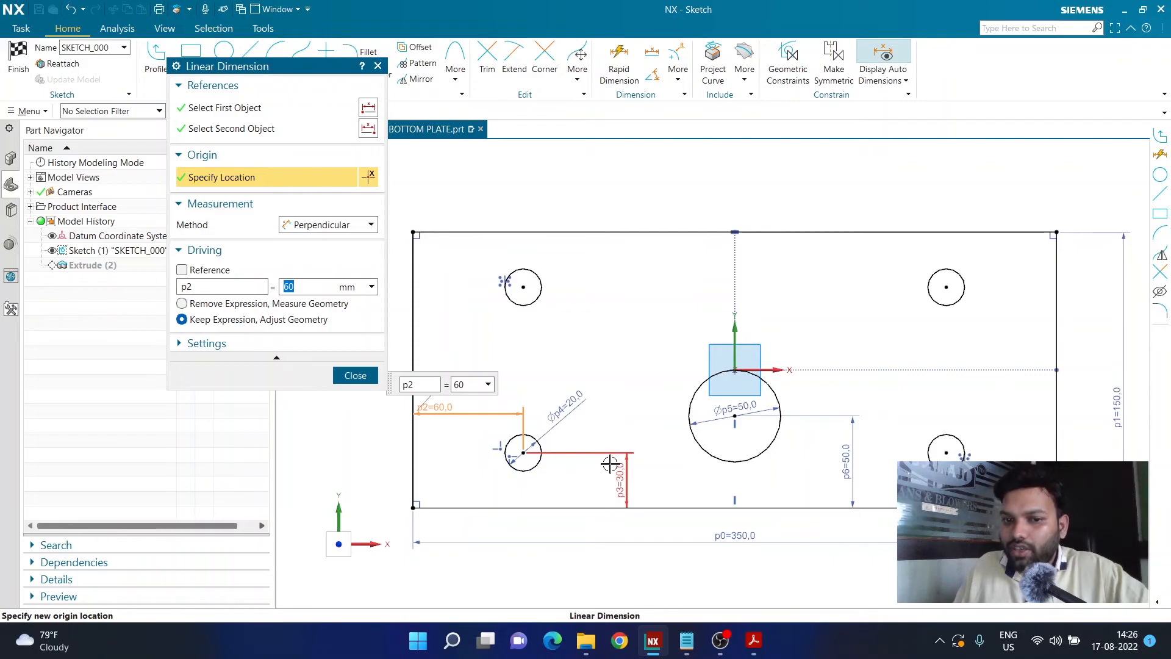
scroll(701, 433, up, 2)
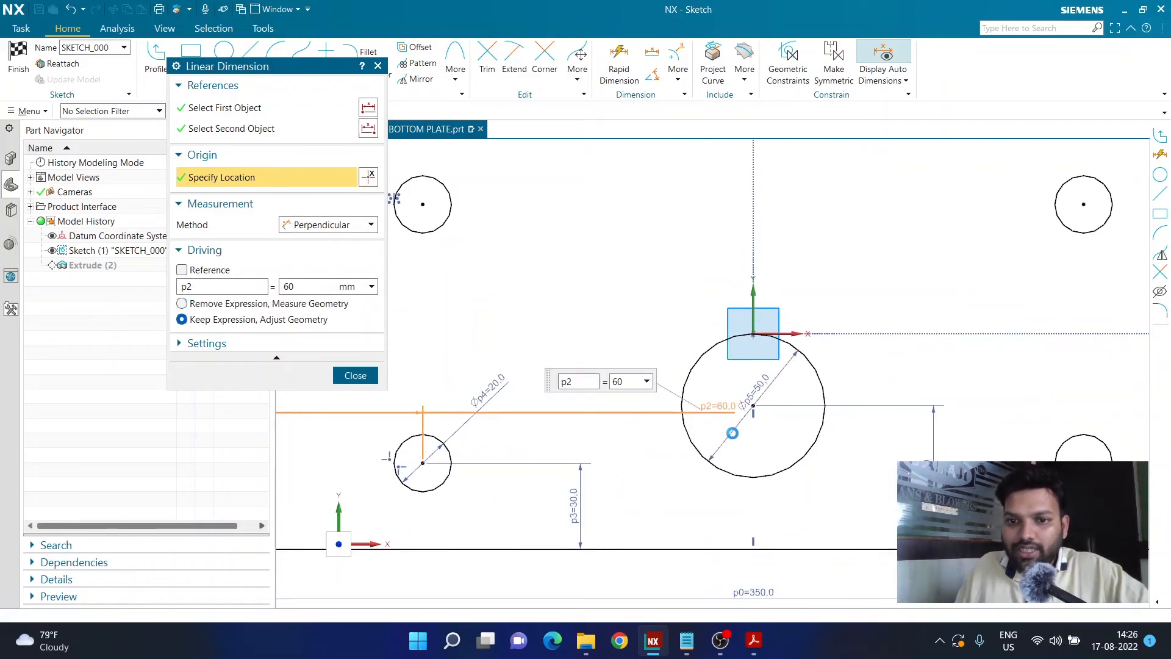
key(Escape)
Set the diameter of the large central hole in the bottom plate sketch to 60 mm
double_click(727, 432)
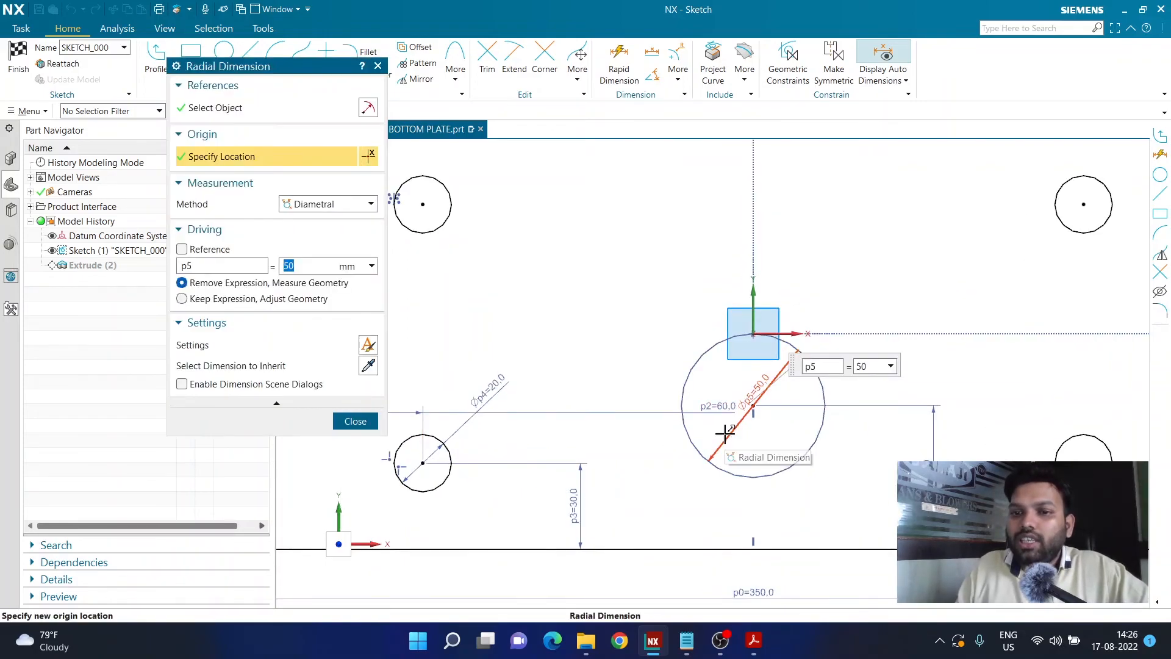
text(60)
key(Return)
scroll(701, 434, down, 2)
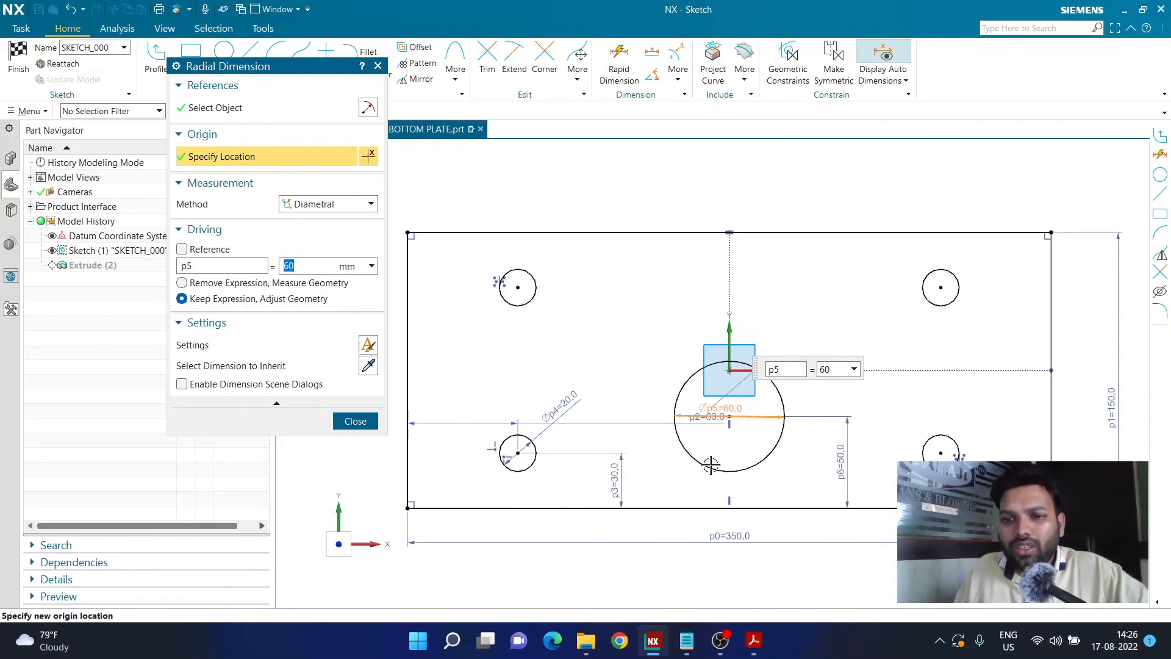
click(355, 421)
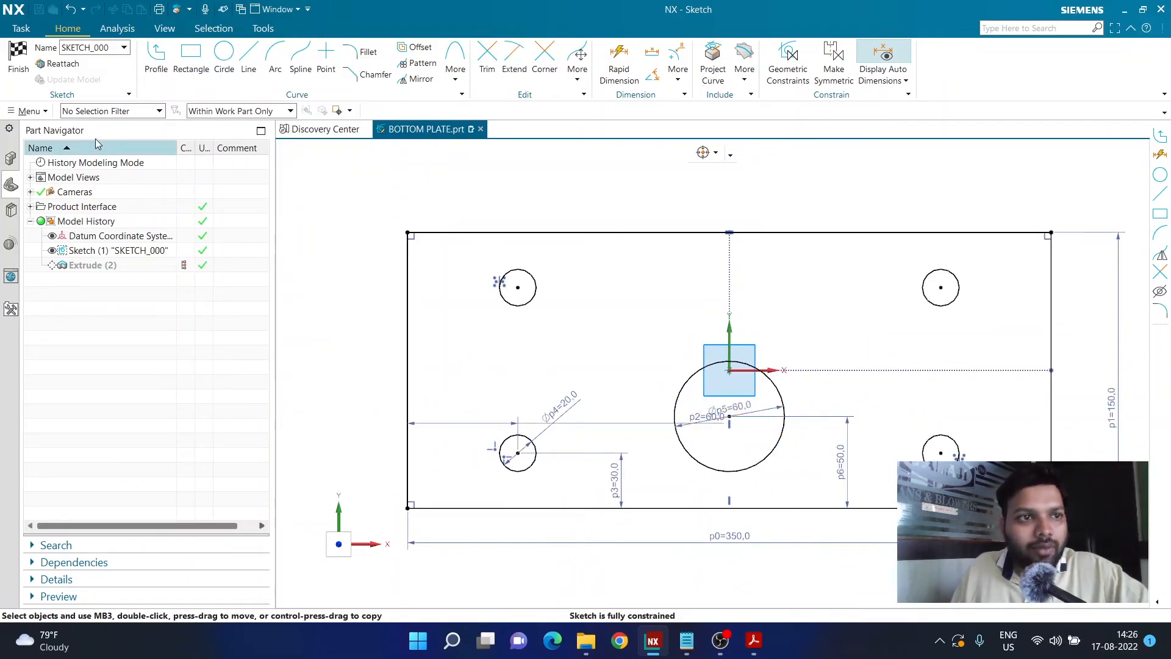
Finish the sketch, accept the updated extrude, and save and close the BOTTOM PLATE part
click(19, 58)
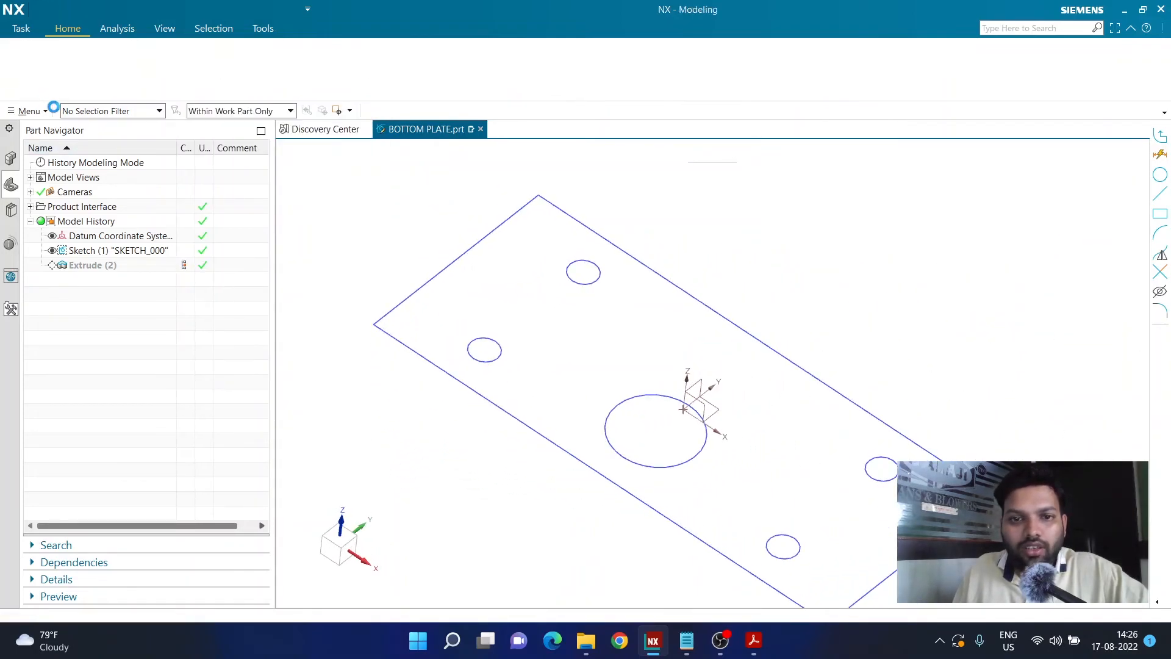
click(308, 491)
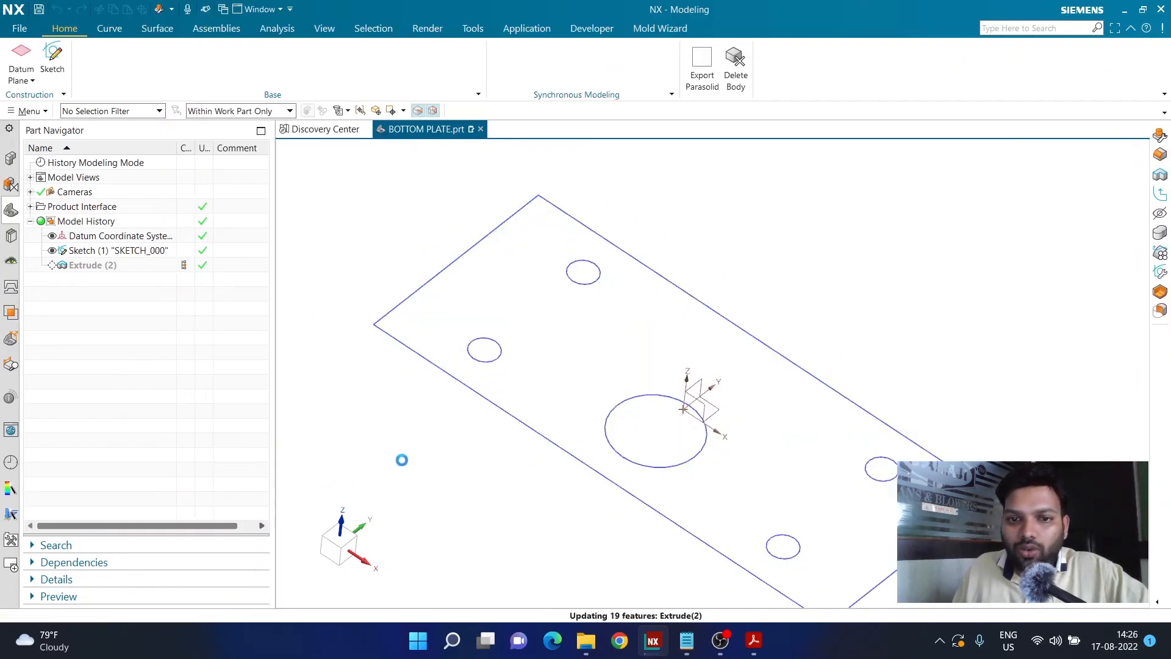
middle_drag(363, 411, 353, 403)
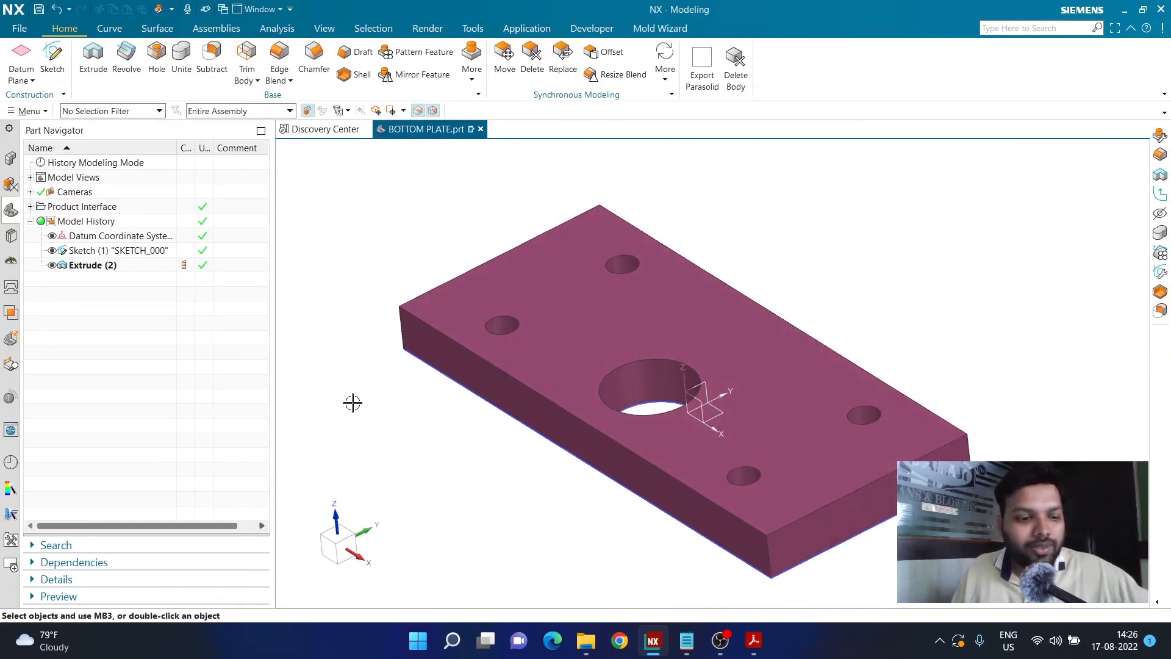
key(ctrl+s)
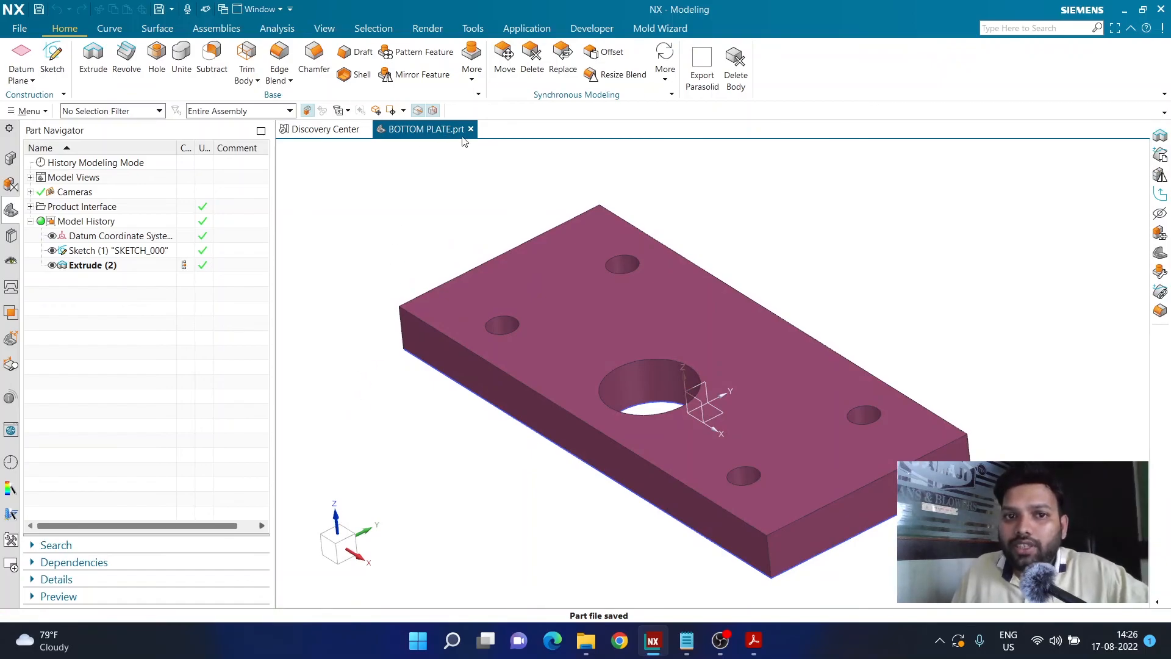
click(471, 129)
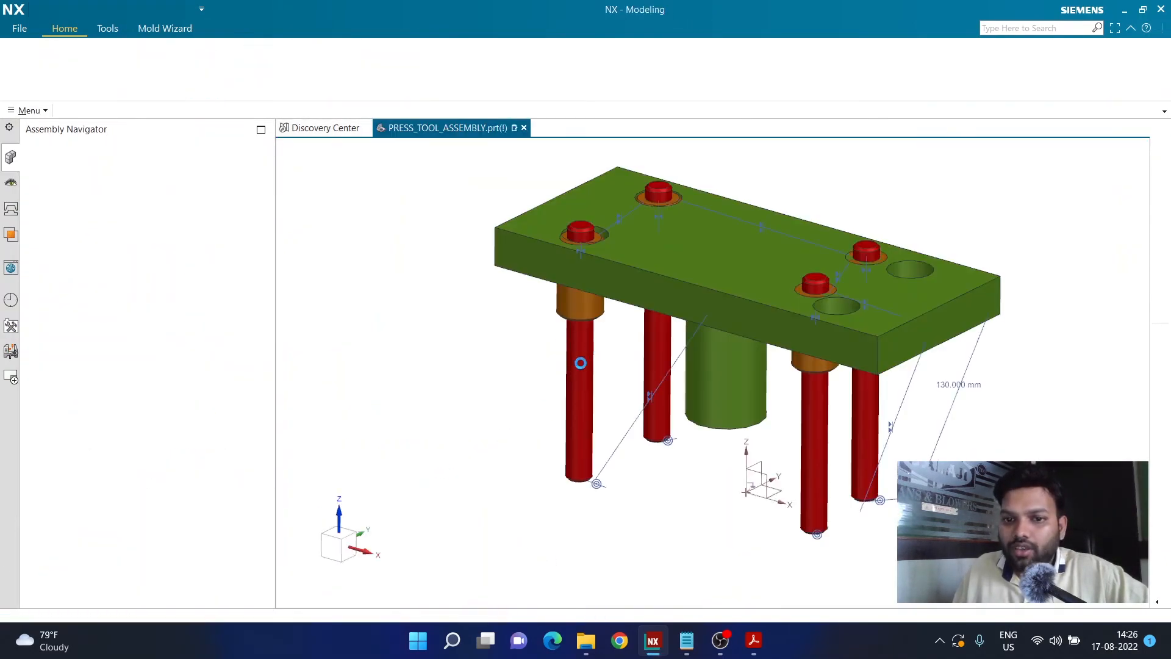
Check the reopened assembly against the edited bottom plate, and save and close PRESS_TOOL_ASSEMBLY
middle_drag(482, 382, 491, 360)
scroll(829, 400, up, 5)
scroll(820, 391, down, 6)
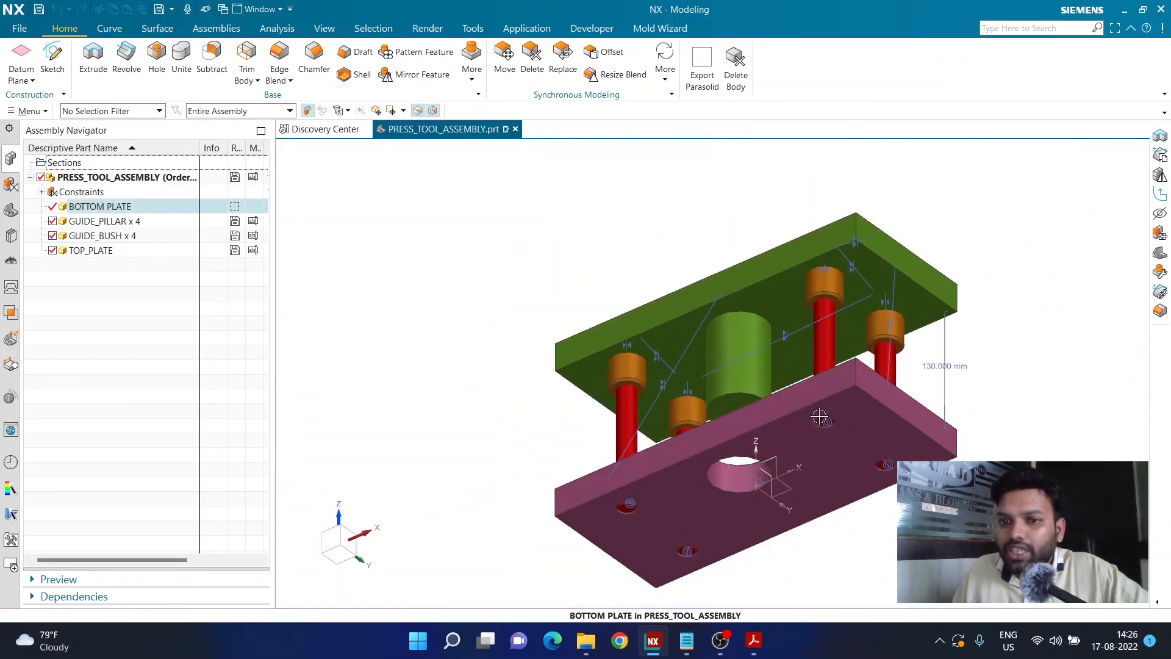
middle_drag(808, 333, 797, 358)
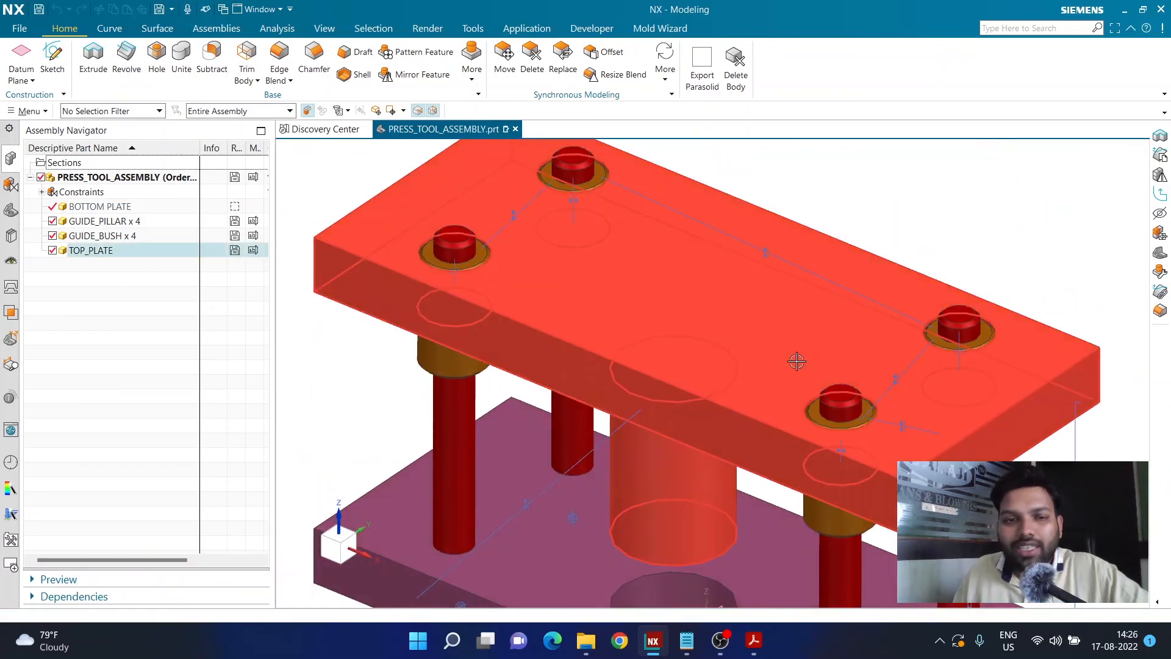
scroll(755, 320, down, 2)
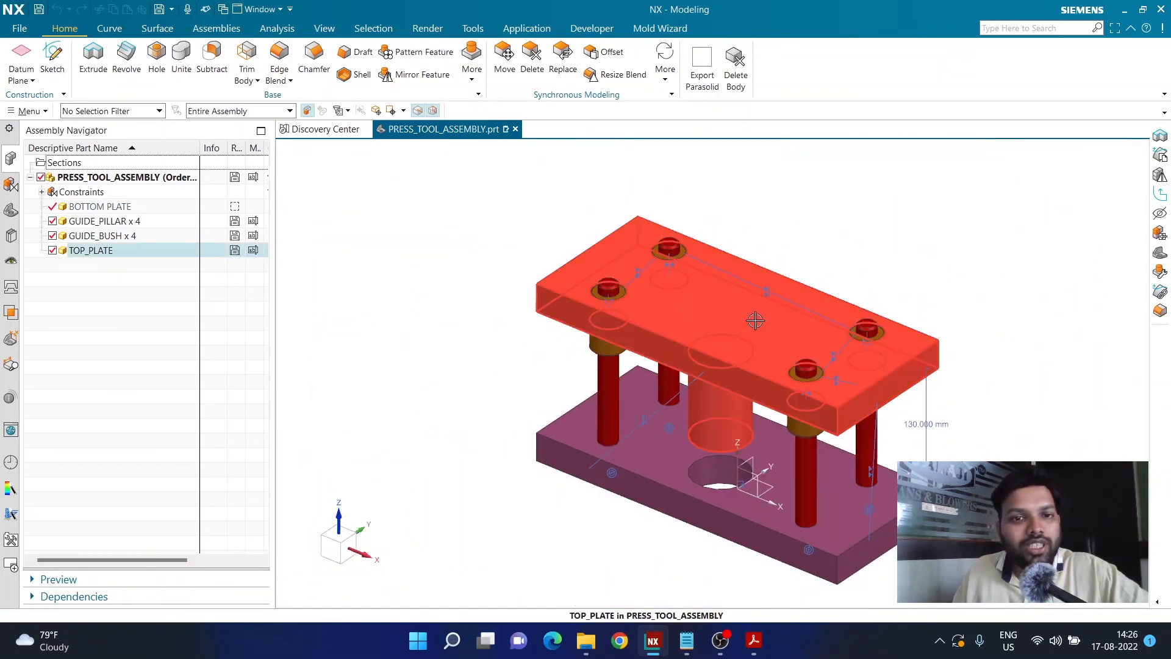
click(515, 129)
click(485, 332)
click(482, 345)
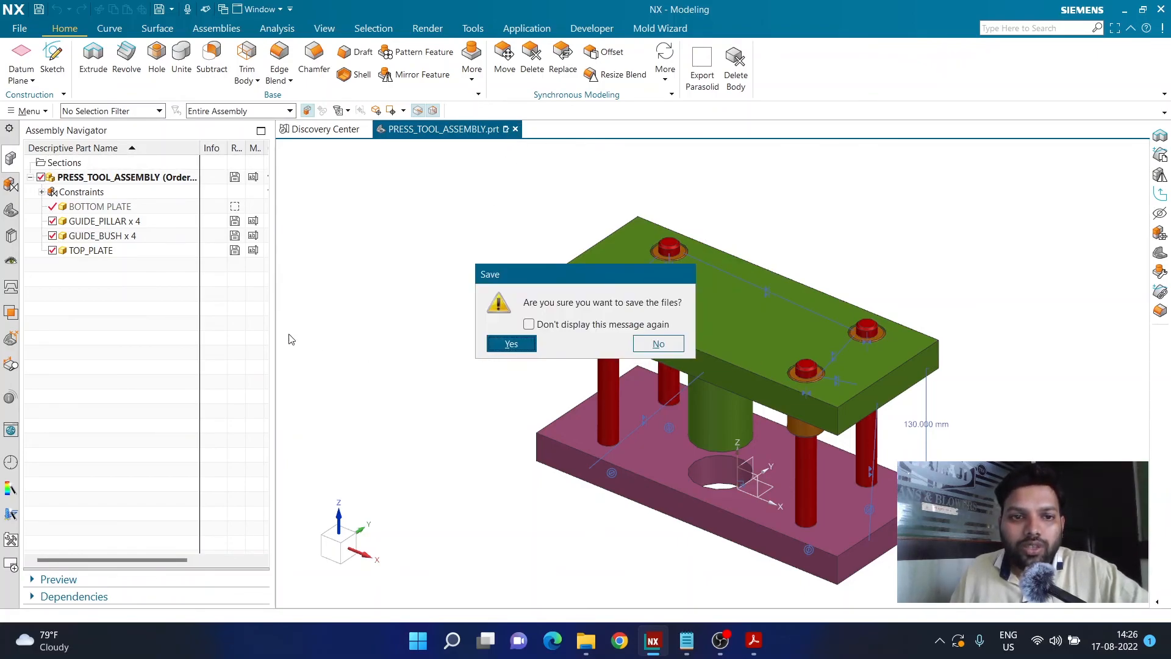
click(506, 343)
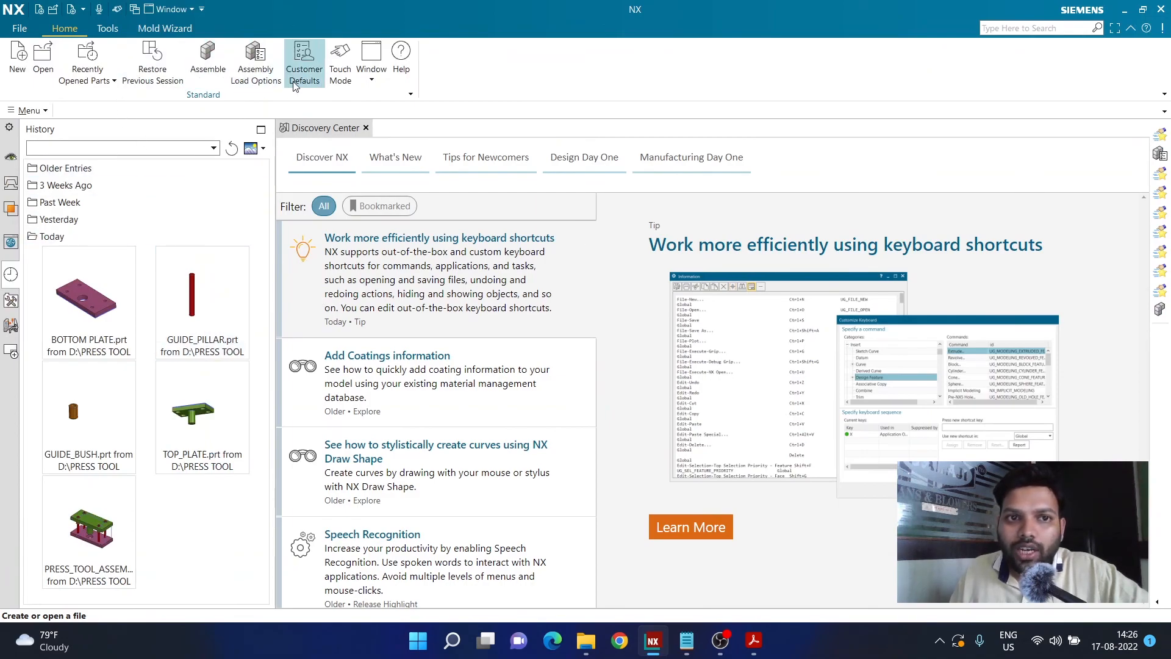
Set the assembly load options to Fully Load with interpart data and parents at All Levels, and reopen PRESS_TOOL_ASSEMBLY
click(259, 83)
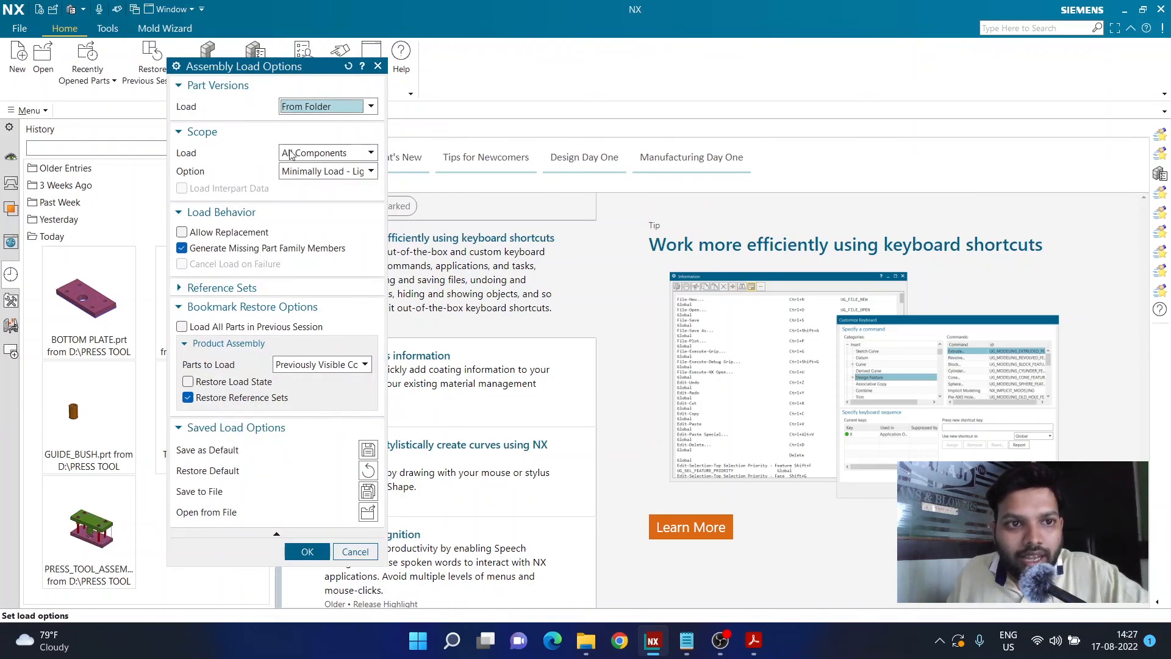
click(299, 154)
click(300, 159)
click(305, 172)
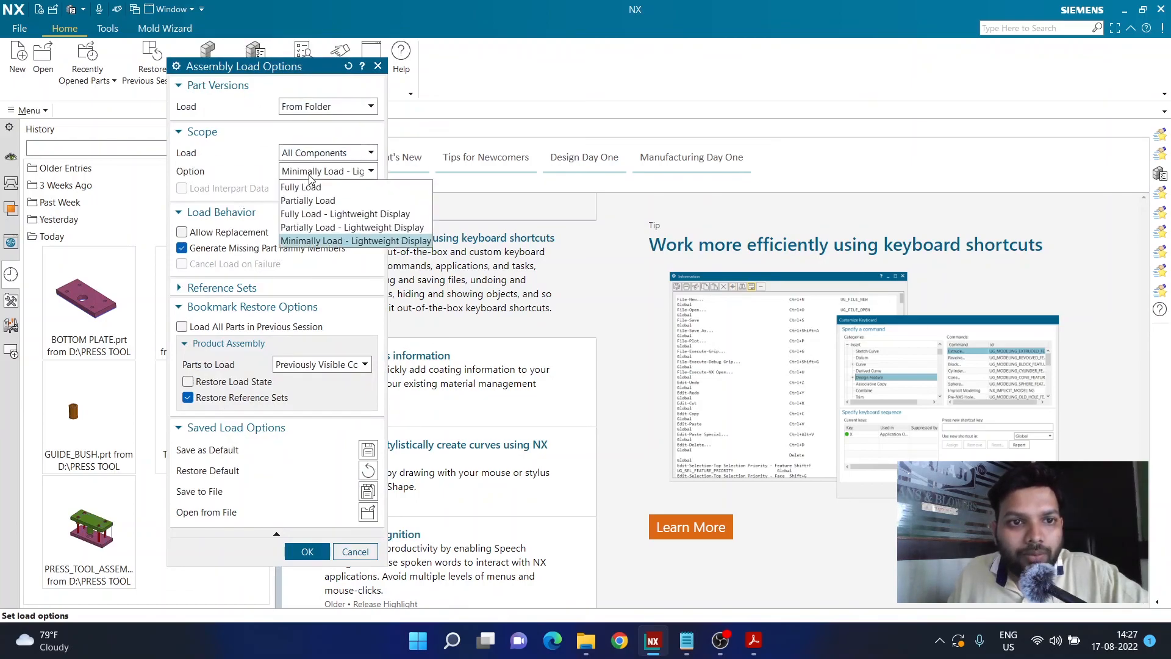
click(309, 183)
click(229, 188)
click(324, 205)
click(311, 248)
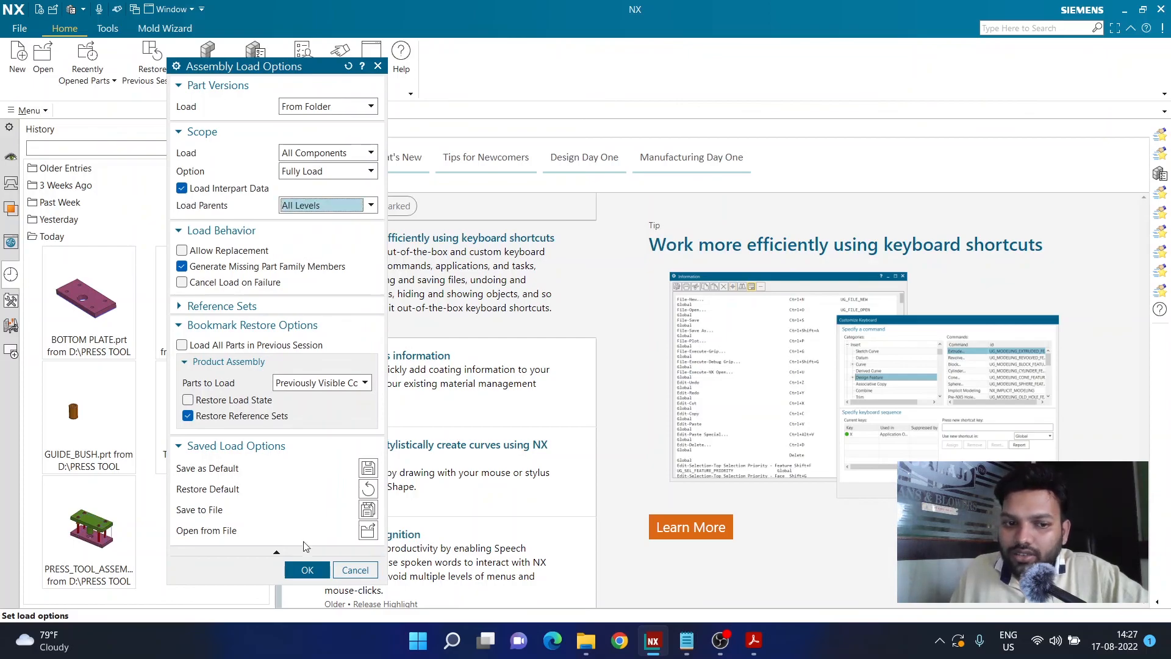
click(307, 569)
click(119, 518)
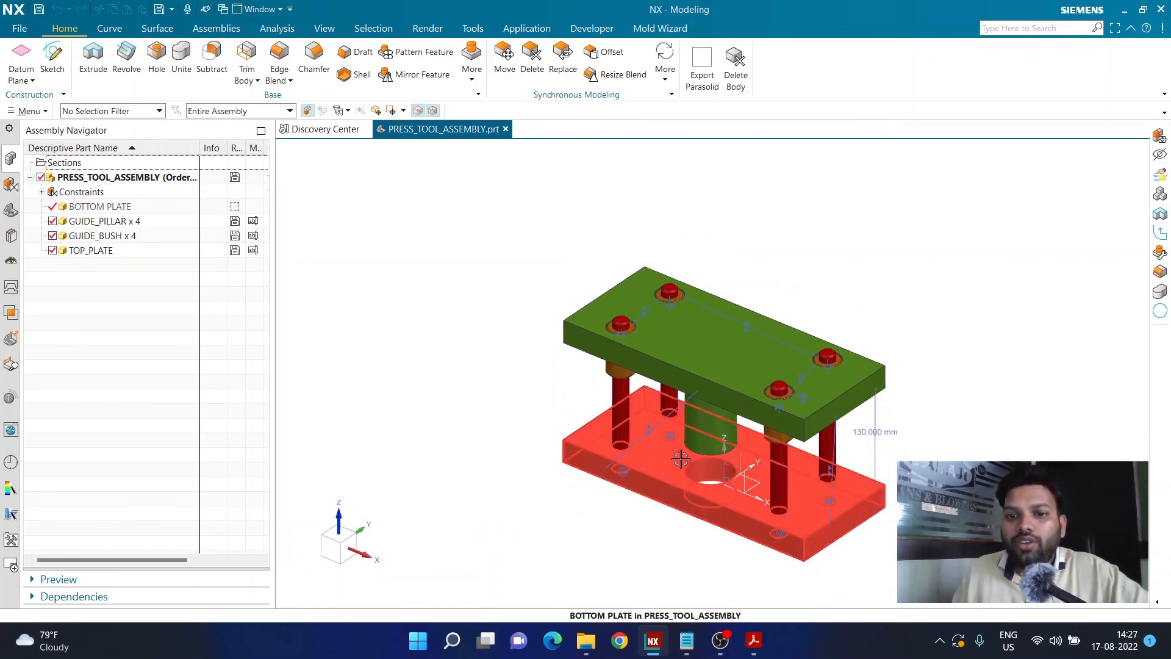
scroll(667, 470, up, 2)
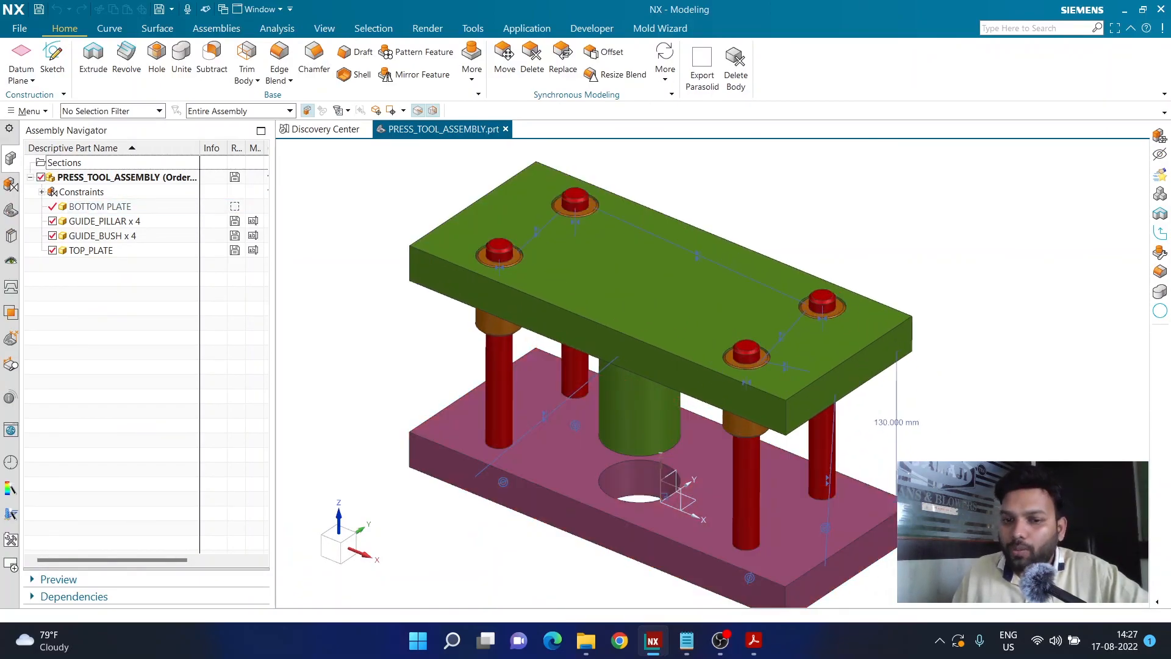